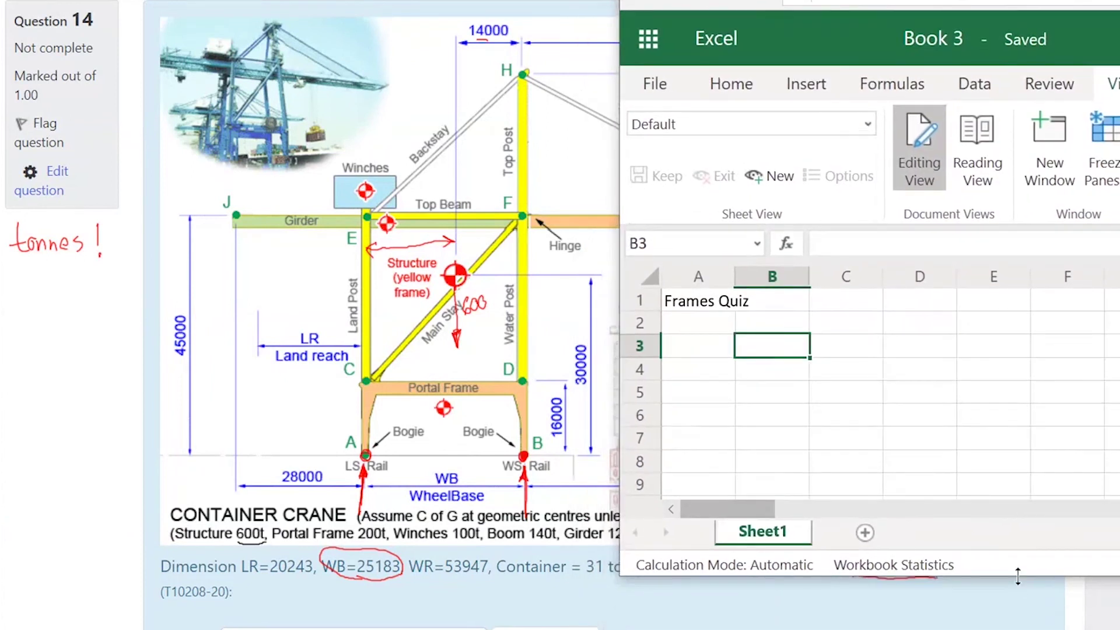
- Make the spreadsheet window taller, consult the crane diagram, and enter the label Girder in cell A3
{"action": "left_click_drag", "start_coordinate": [1019, 576], "coordinate": [1019, 629]}
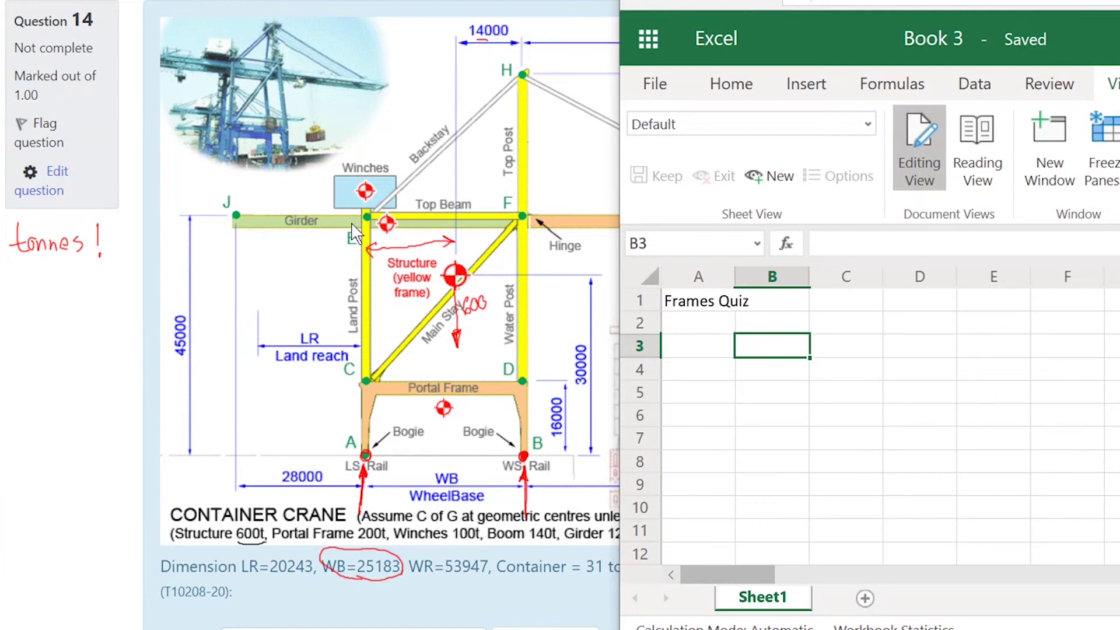
{"action": "key", "text": "alt+Tab"}
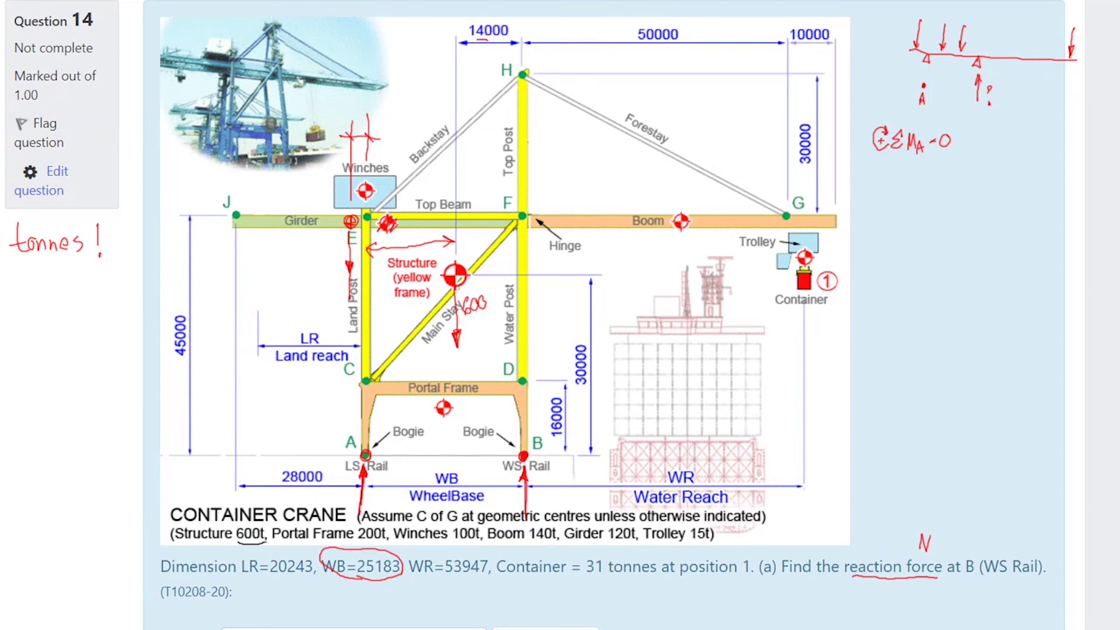
{"action": "key", "text": "alt+Tab"}
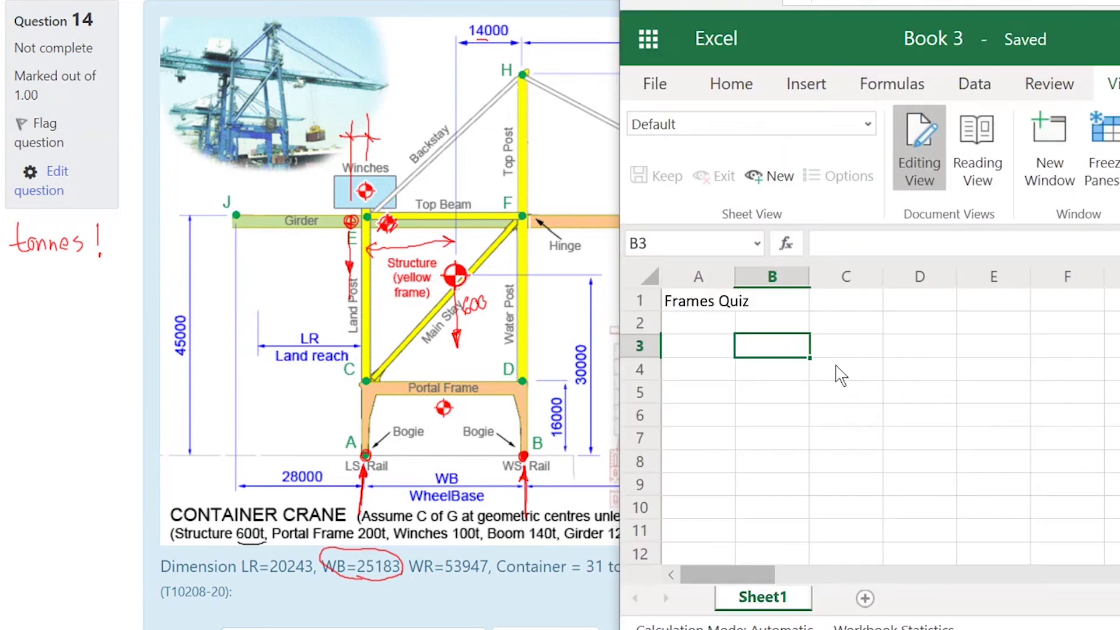
{"action": "left_click", "coordinate": [728, 350]}
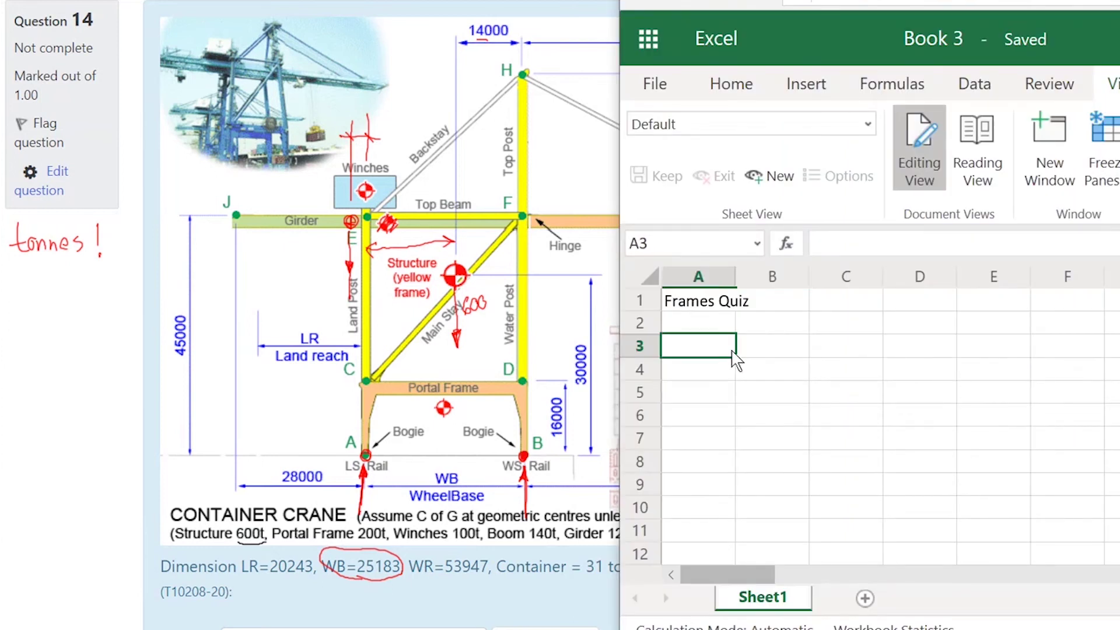
{"action": "type", "text": "Girder"}
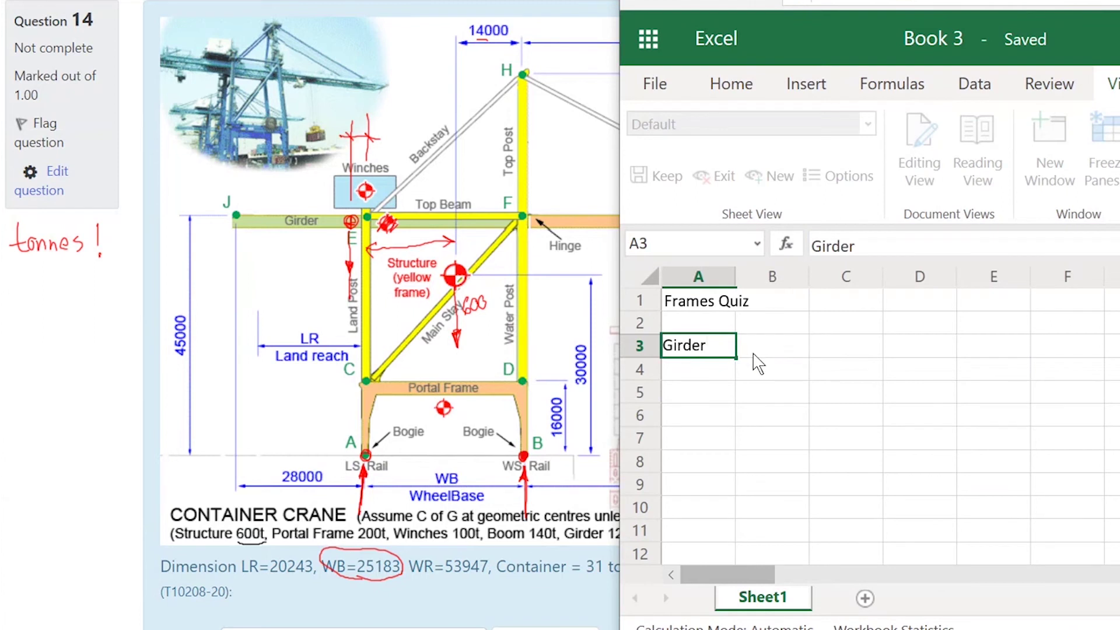
- Add the column headings Force in B2 and Distance in C2
{"action": "left_click", "coordinate": [750, 351]}
{"action": "left_click", "coordinate": [760, 323]}
{"action": "type", "text": "Force"}
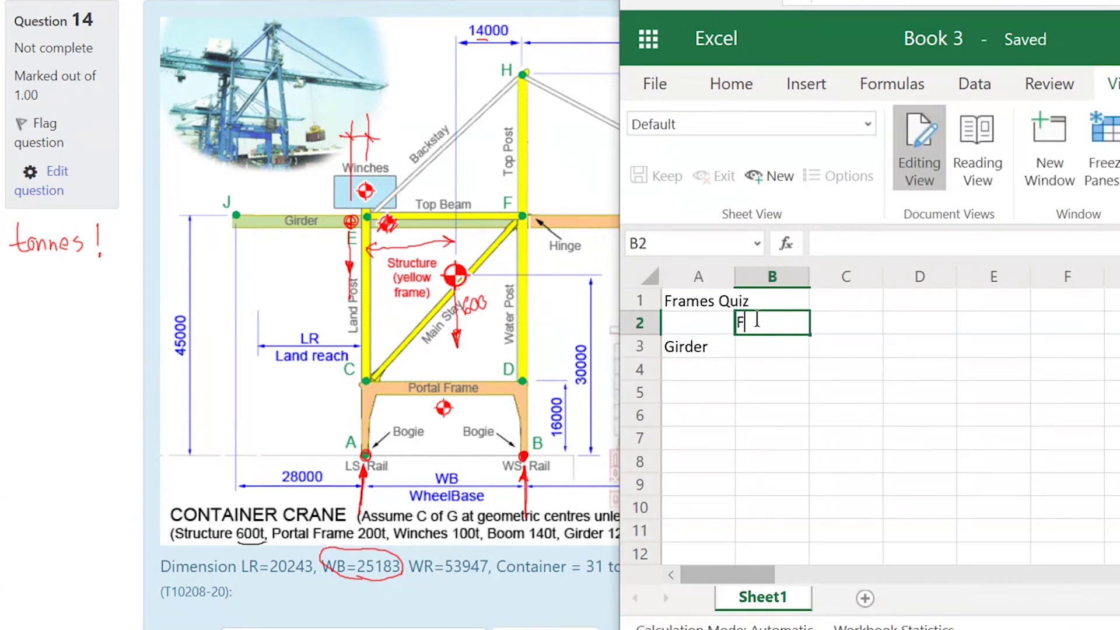
{"action": "left_click", "coordinate": [845, 327]}
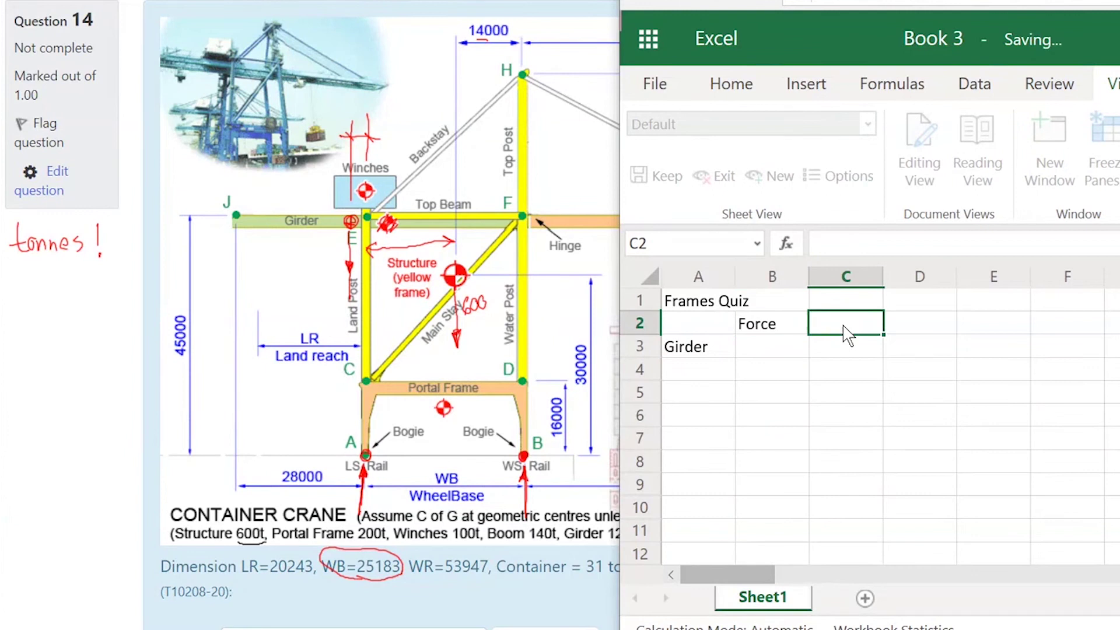
{"action": "type", "text": "Dist"}
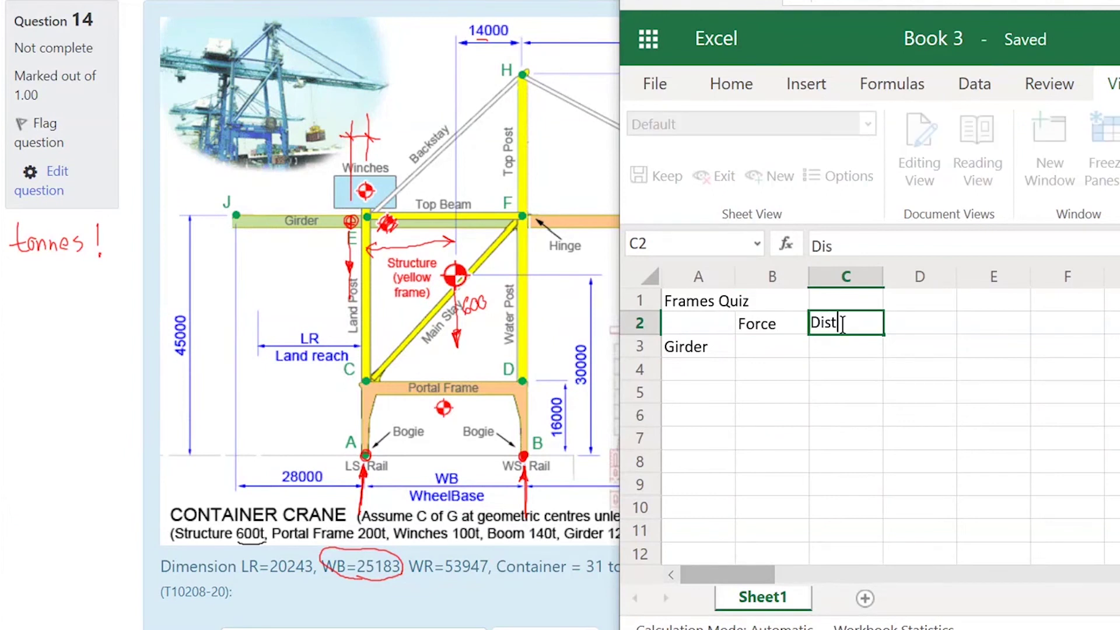
{"action": "type", "text": "ance"}
{"action": "left_click", "coordinate": [963, 376]}
- Enter 120 as the girder's value in B3 and change the heading in B2 to Tonnes
{"action": "left_click", "coordinate": [747, 350]}
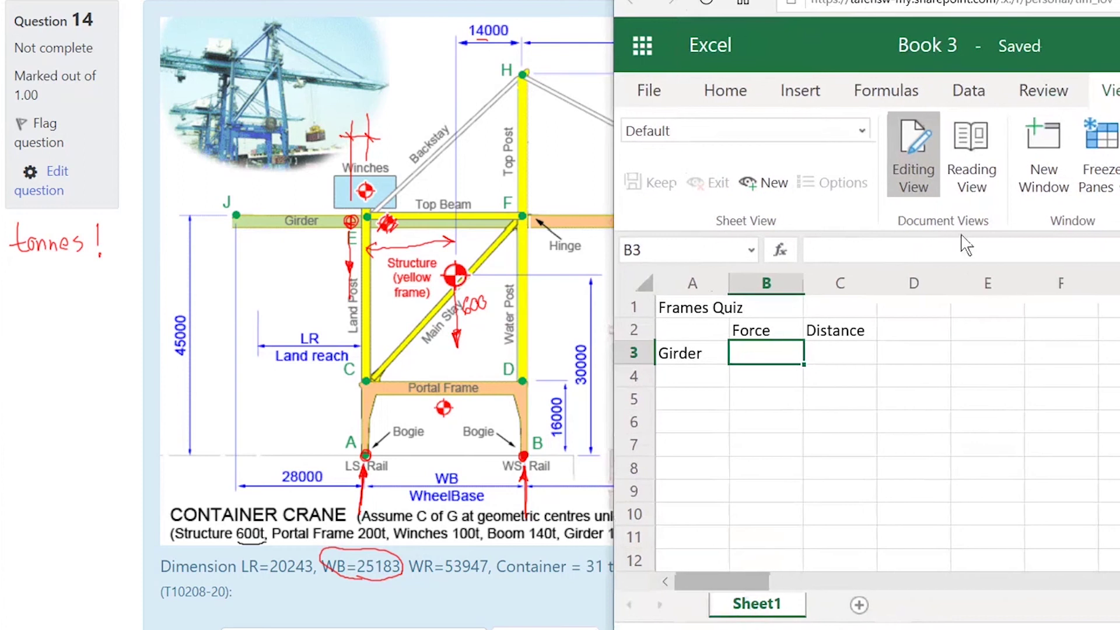
{"action": "type", "text": "120"}
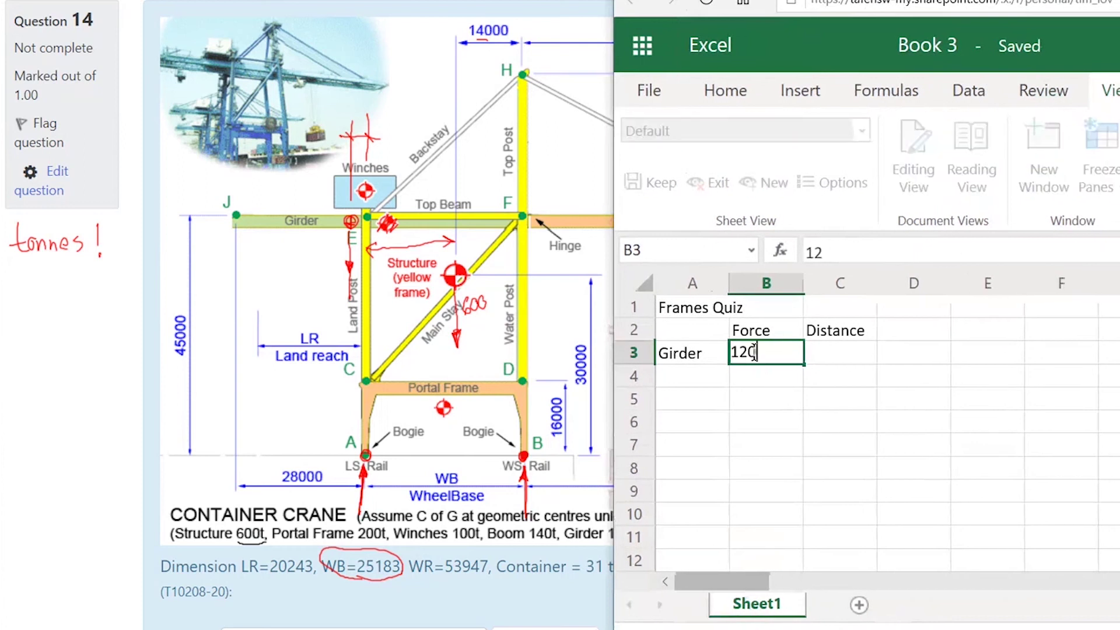
{"action": "left_click", "coordinate": [790, 330]}
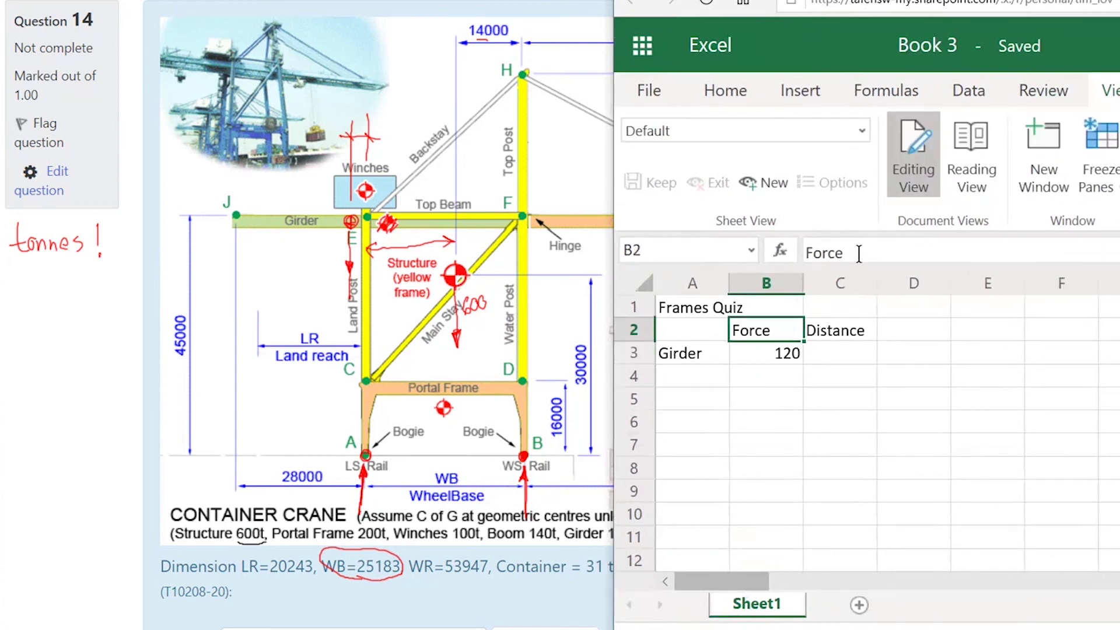
{"action": "left_click", "coordinate": [824, 252]}
{"action": "double_click", "coordinate": [824, 253]}
{"action": "type", "text": "Tonnes"}
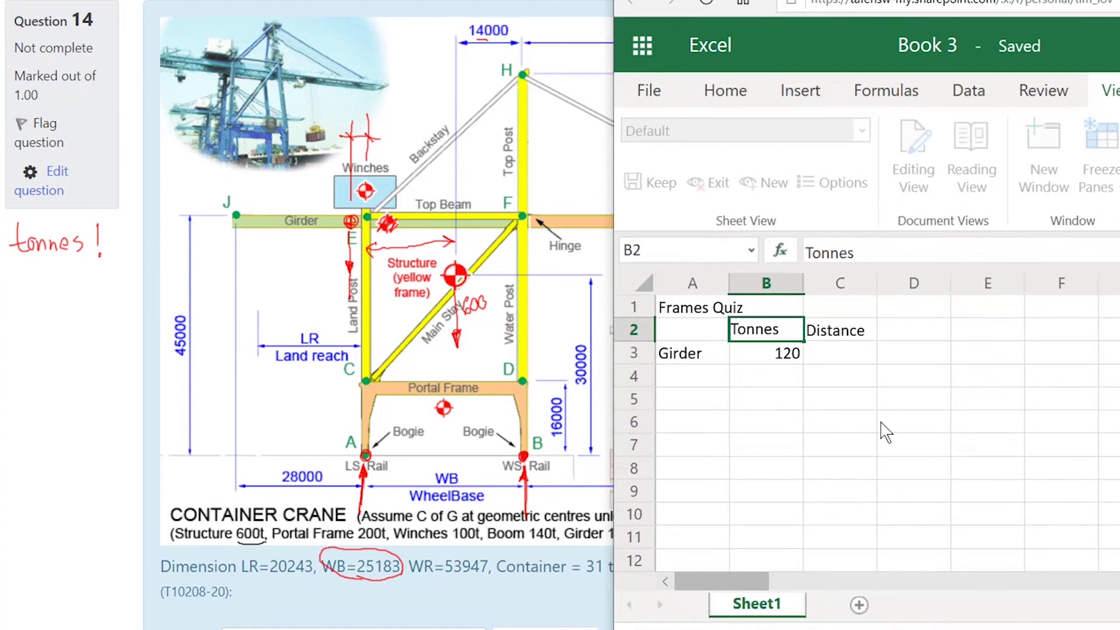
{"action": "left_click", "coordinate": [884, 427]}
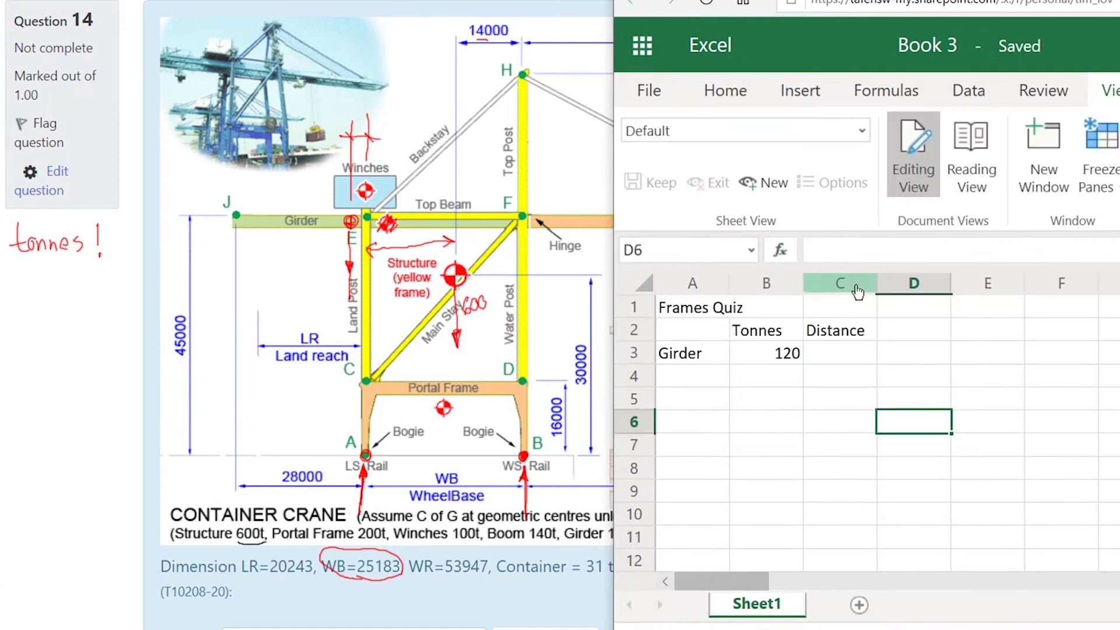
- Insert a new column before Distance and give it the heading Force in C2
{"action": "left_click", "coordinate": [856, 290]}
{"action": "right_click", "coordinate": [857, 291]}
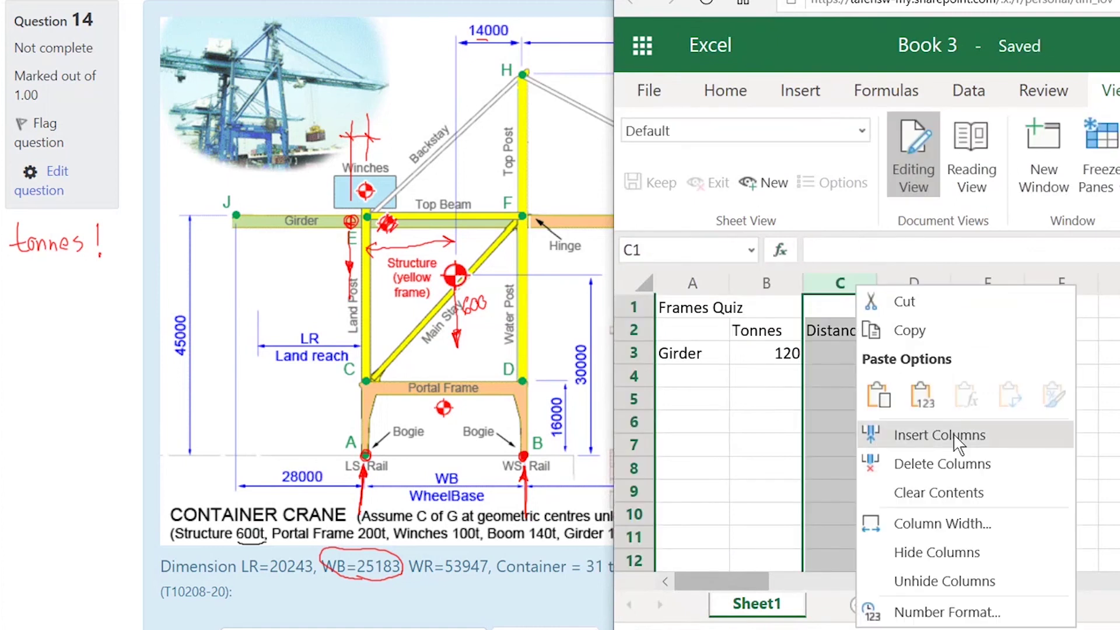
{"action": "key", "text": "Escape"}
{"action": "left_click", "coordinate": [839, 331]}
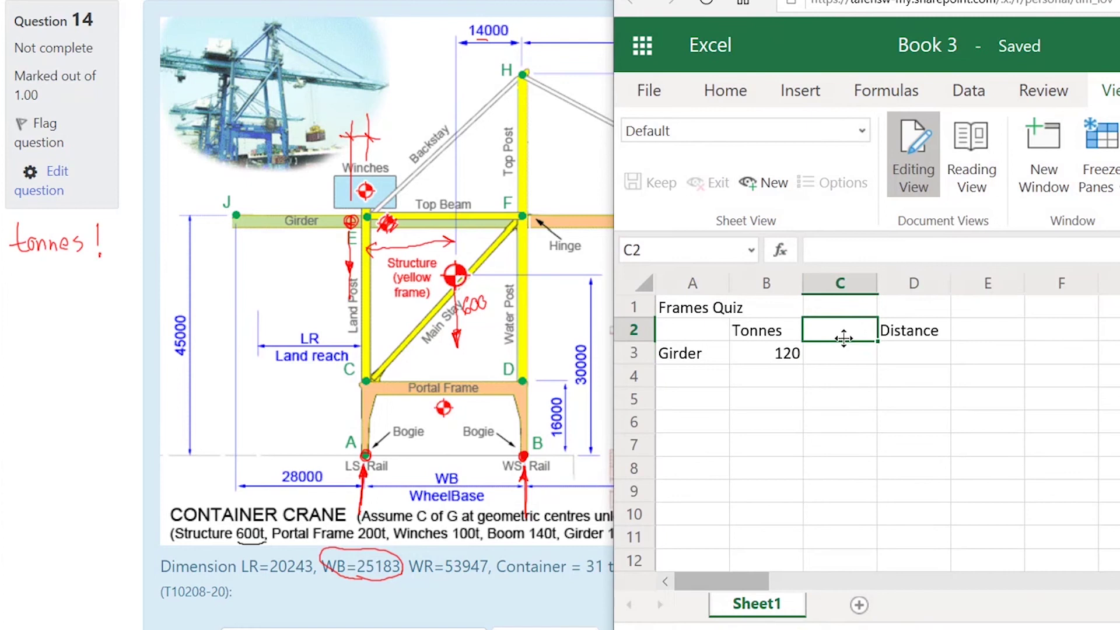
{"action": "type", "text": "Force"}
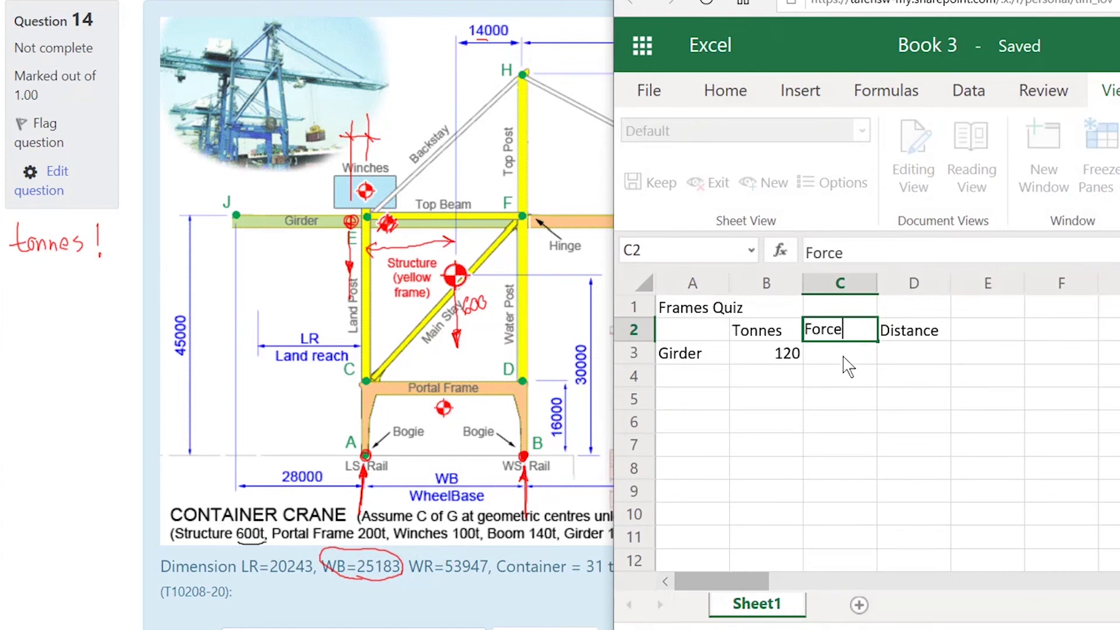
- Calculate the girder's force in C3 with the formula =B3*9.81
{"action": "left_click", "coordinate": [845, 357]}
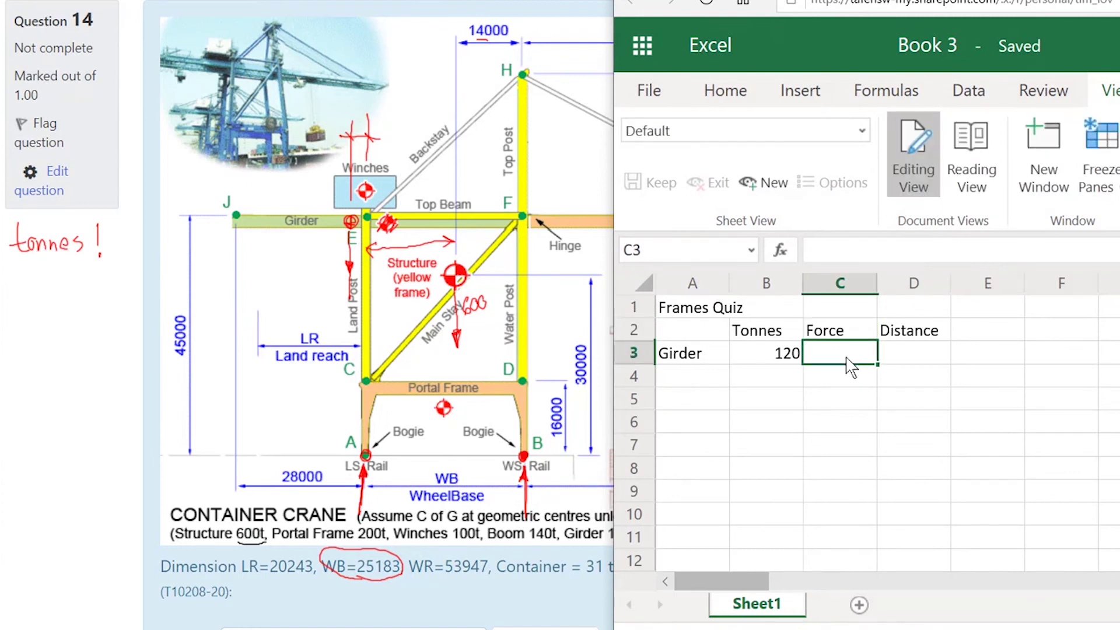
{"action": "type", "text": "="}
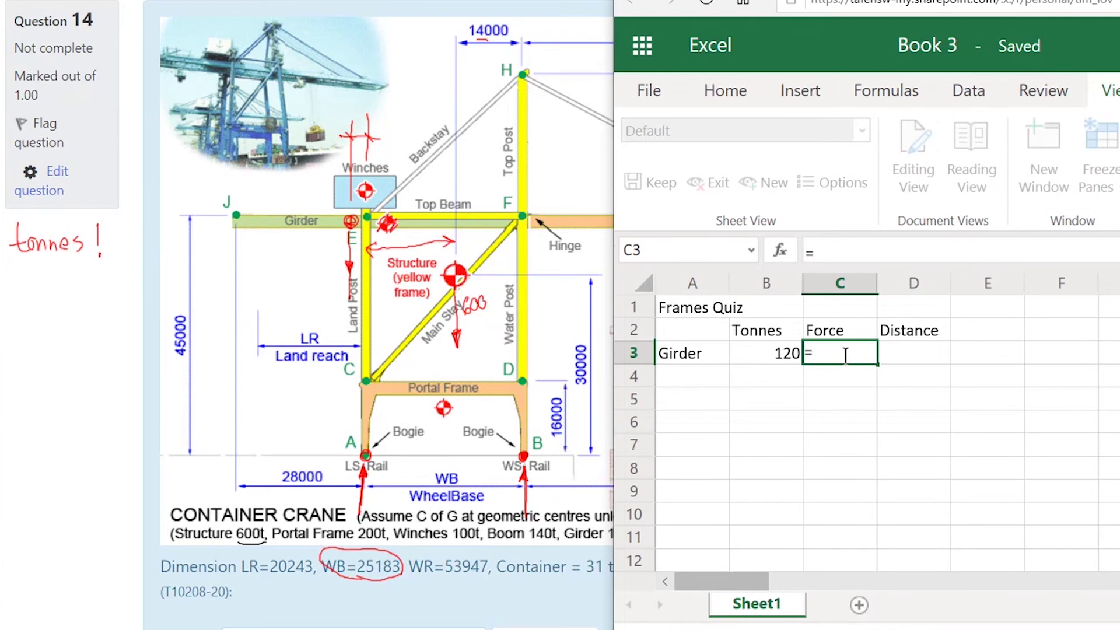
{"action": "left_click", "coordinate": [771, 356]}
{"action": "type", "text": "*9"}
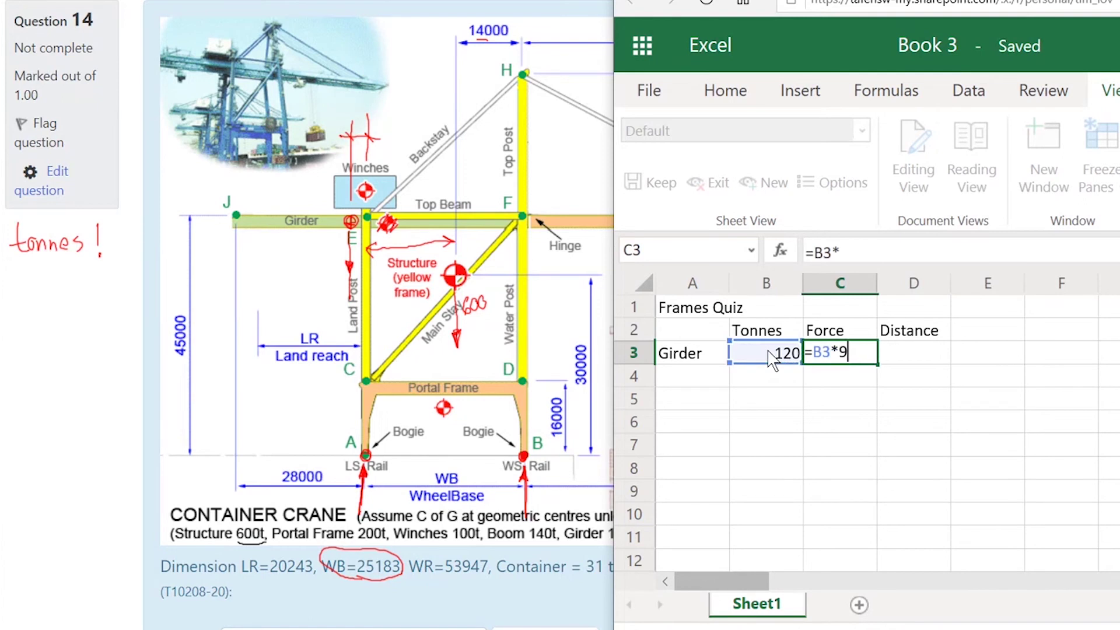
{"action": "type", "text": ".81"}
{"action": "key", "text": "Return"}
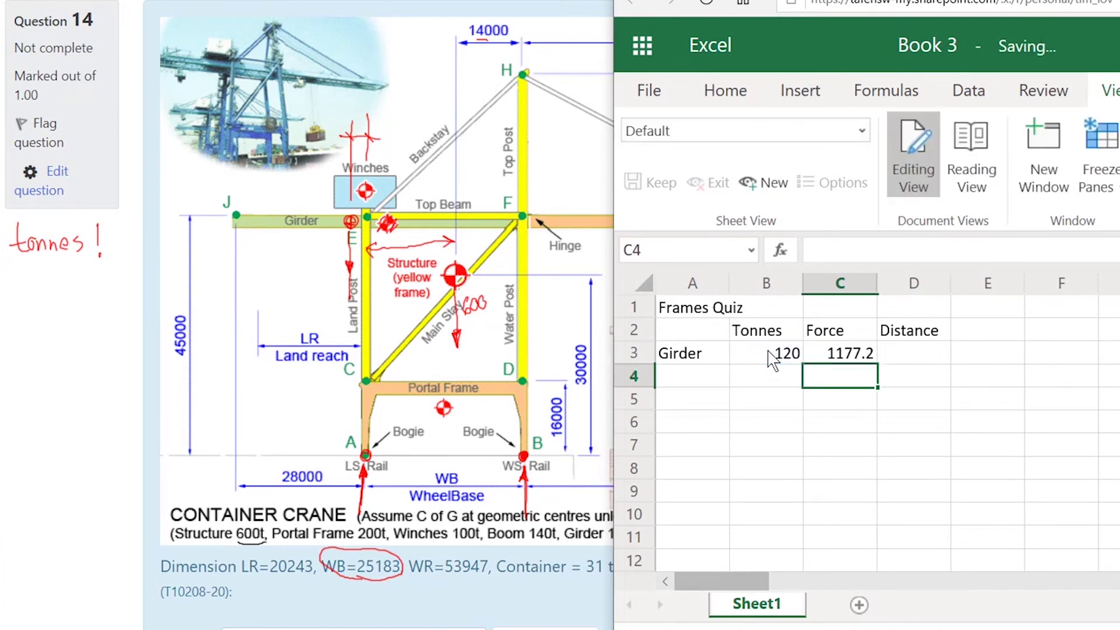
- Add the unit to the heading in C2 so it reads Force (kN)
{"action": "left_click", "coordinate": [858, 329]}
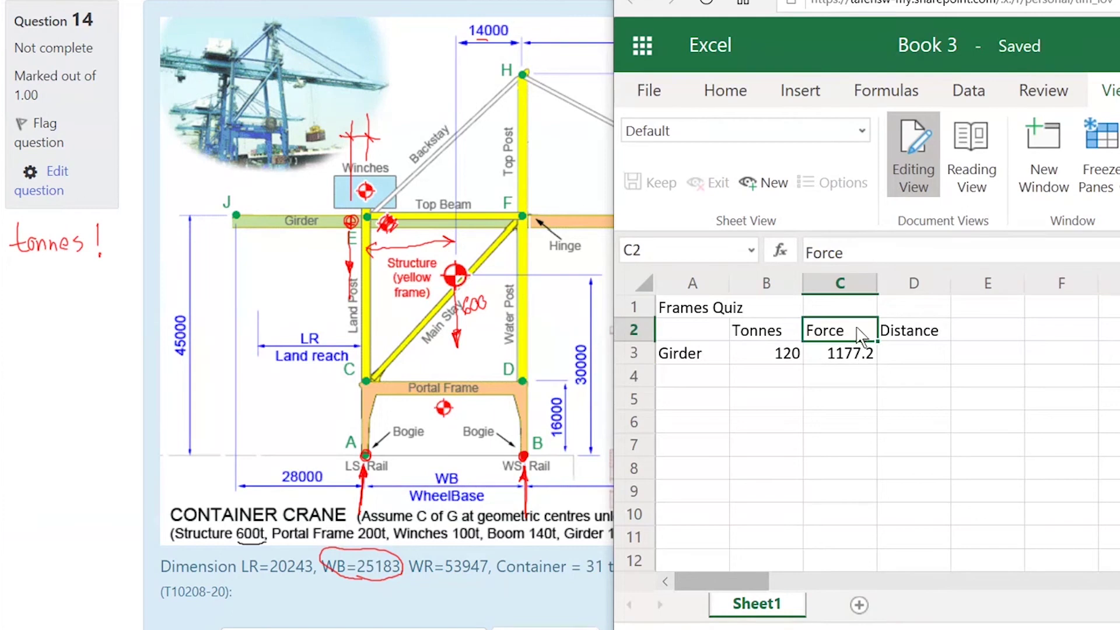
{"action": "left_click", "coordinate": [862, 248]}
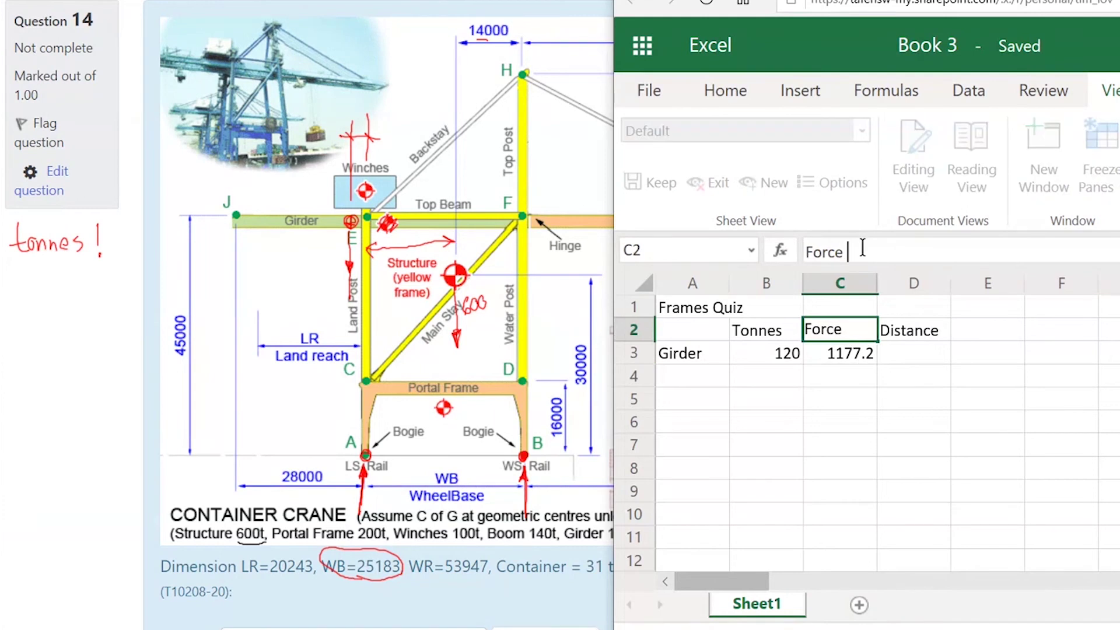
{"action": "type", "text": "(kN)"}
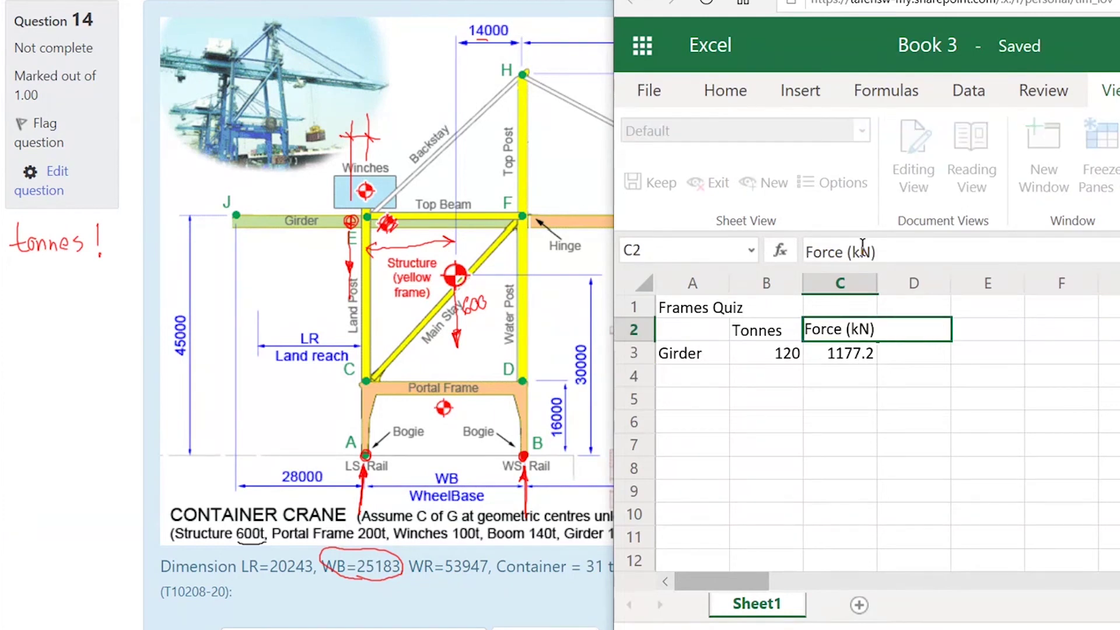
{"action": "key", "text": "Return"}
{"action": "left_click", "coordinate": [947, 453]}
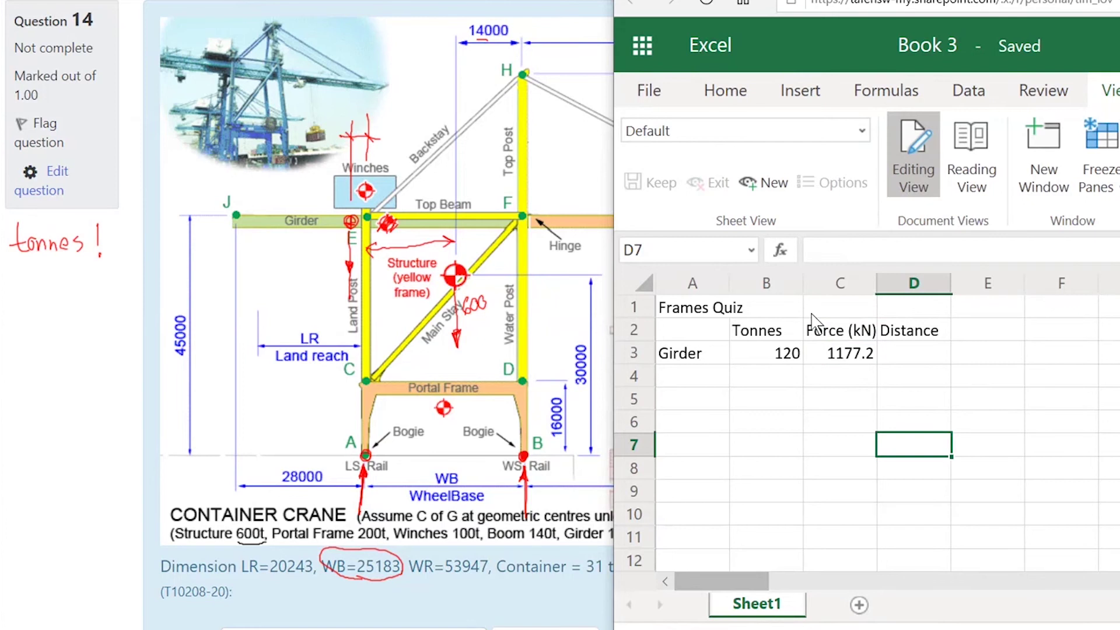
- Narrow the Tonnes column slightly and widen the Force (kN) column to separate its heading from Distance
{"action": "left_click", "coordinate": [767, 283]}
{"action": "left_click", "coordinate": [803, 283]}
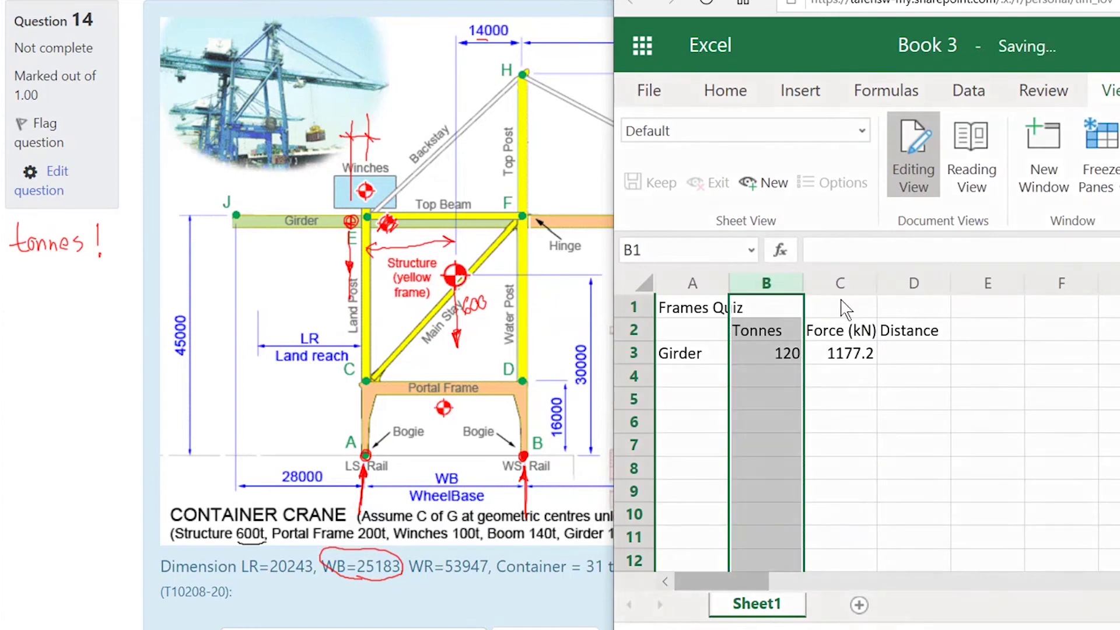
{"action": "left_click_drag", "start_coordinate": [804, 283], "coordinate": [792, 283]}
{"action": "left_click", "coordinate": [1012, 454]}
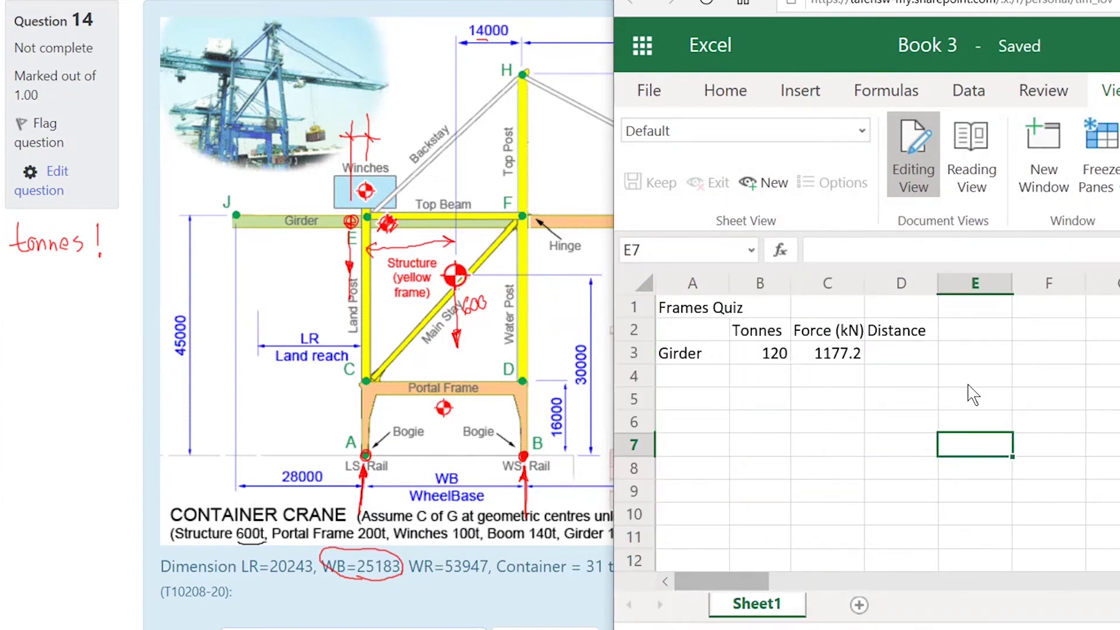
{"action": "left_click", "coordinate": [838, 285]}
{"action": "left_click_drag", "start_coordinate": [866, 285], "coordinate": [875, 285]}
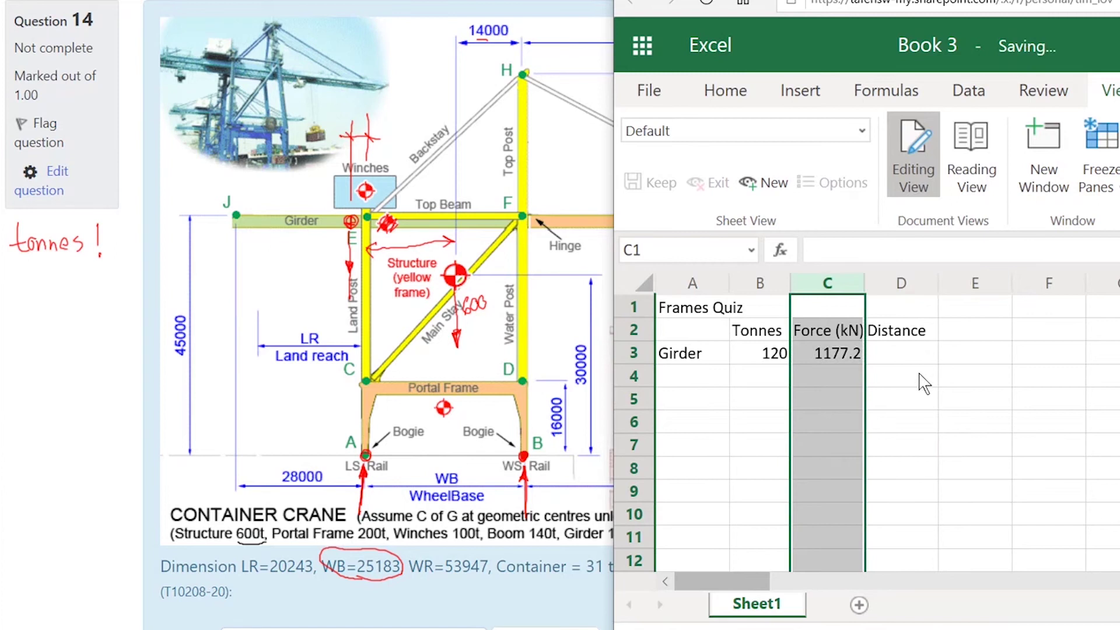
{"action": "left_click", "coordinate": [969, 425]}
- Enter the wheelbase label WB in D1 and the value 28183 in E1
{"action": "left_click", "coordinate": [916, 357]}
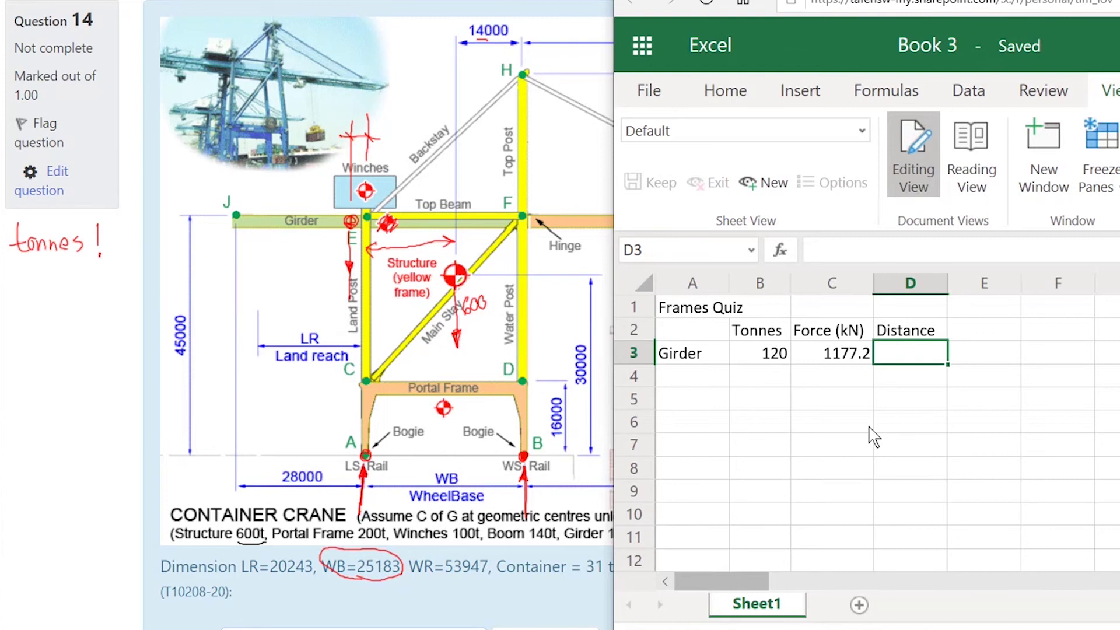
{"action": "left_click", "coordinate": [897, 311]}
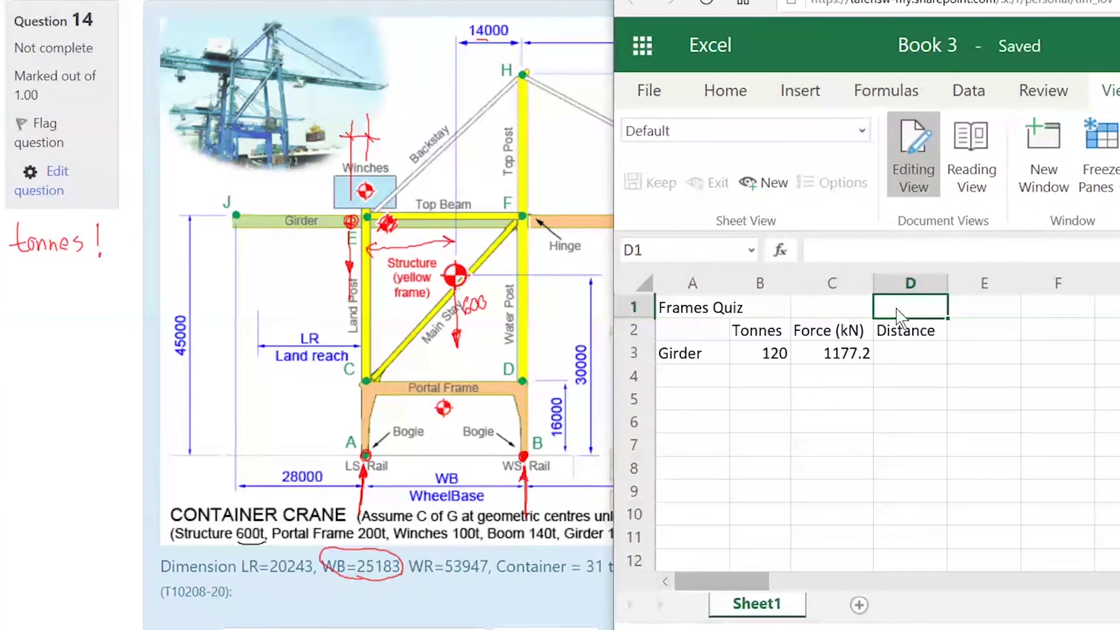
{"action": "type", "text": "WB"}
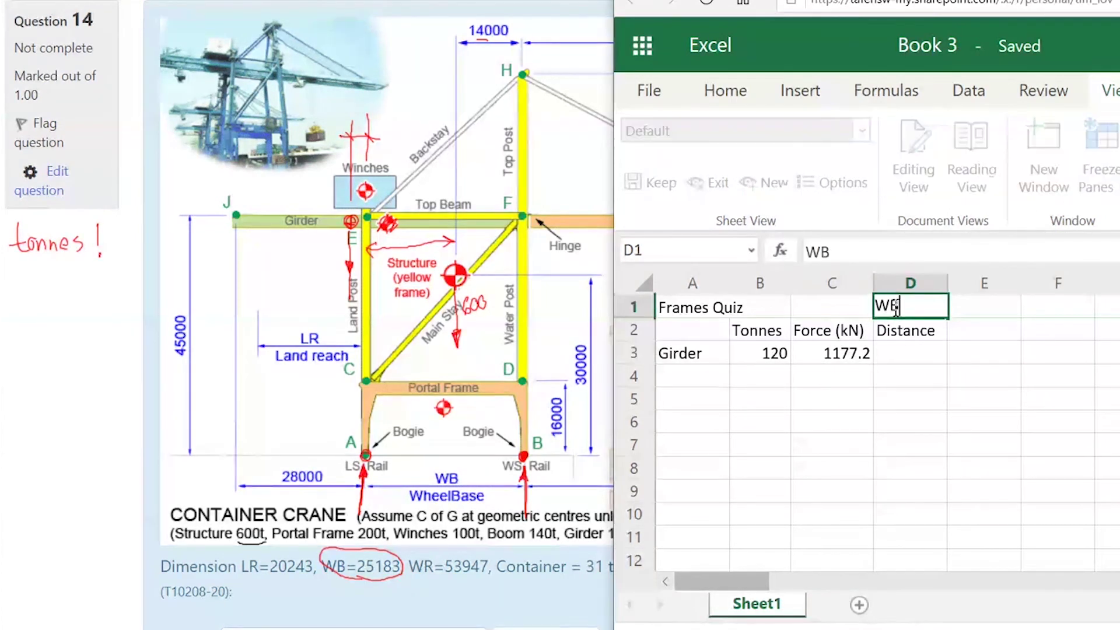
{"action": "left_click", "coordinate": [985, 315]}
{"action": "type", "text": "28"}
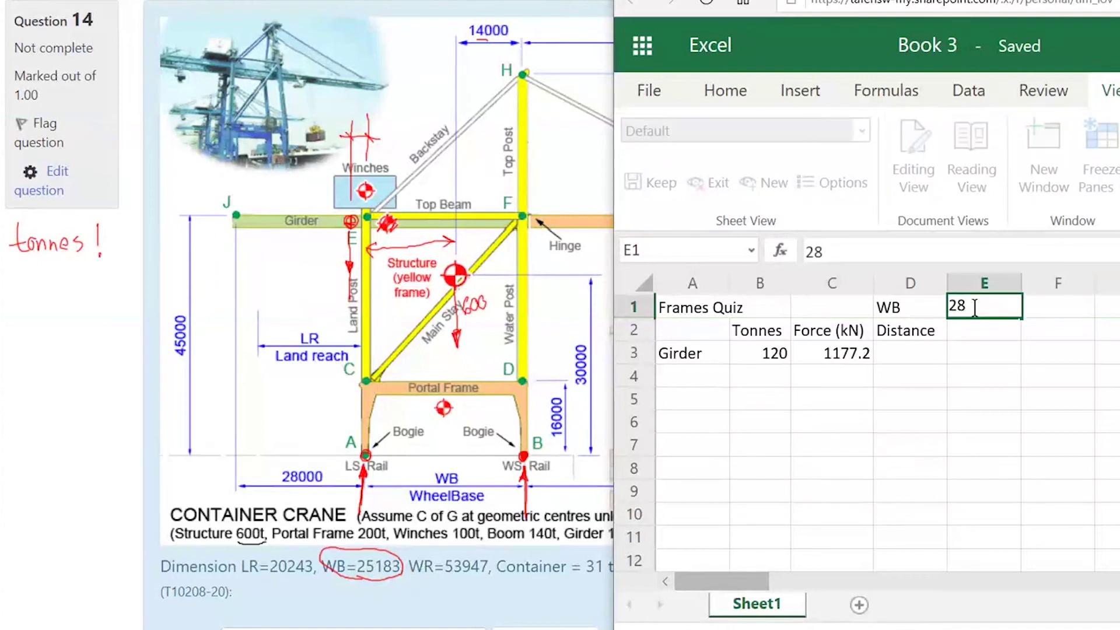
{"action": "type", "text": "183"}
{"action": "left_click", "coordinate": [1080, 405]}
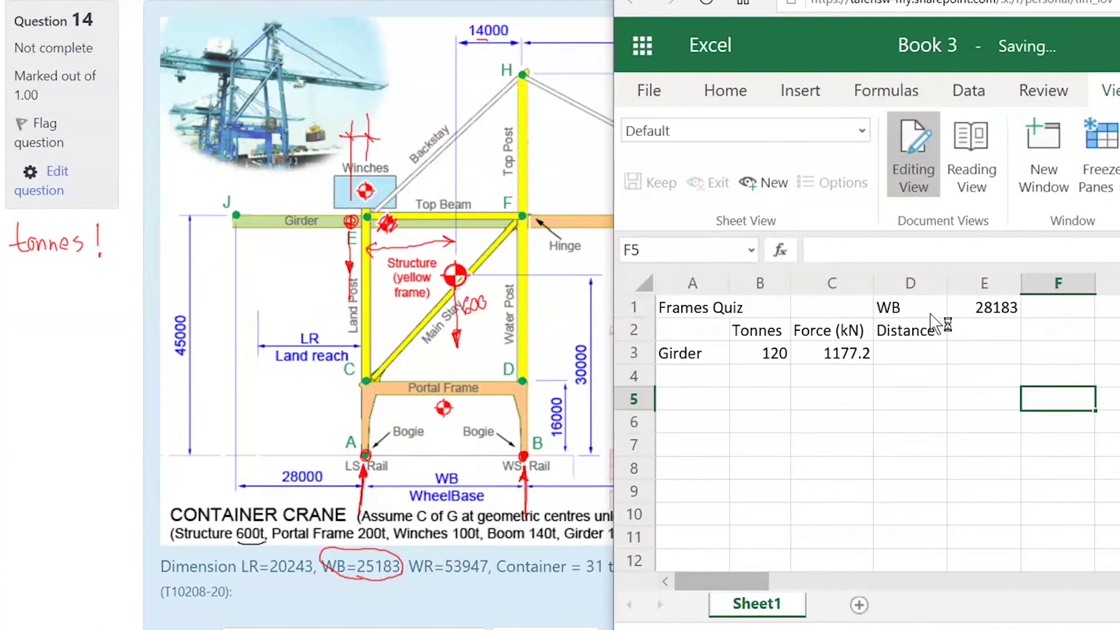
- Change the wheelbase label in D1 to WB=
{"action": "left_click", "coordinate": [928, 314]}
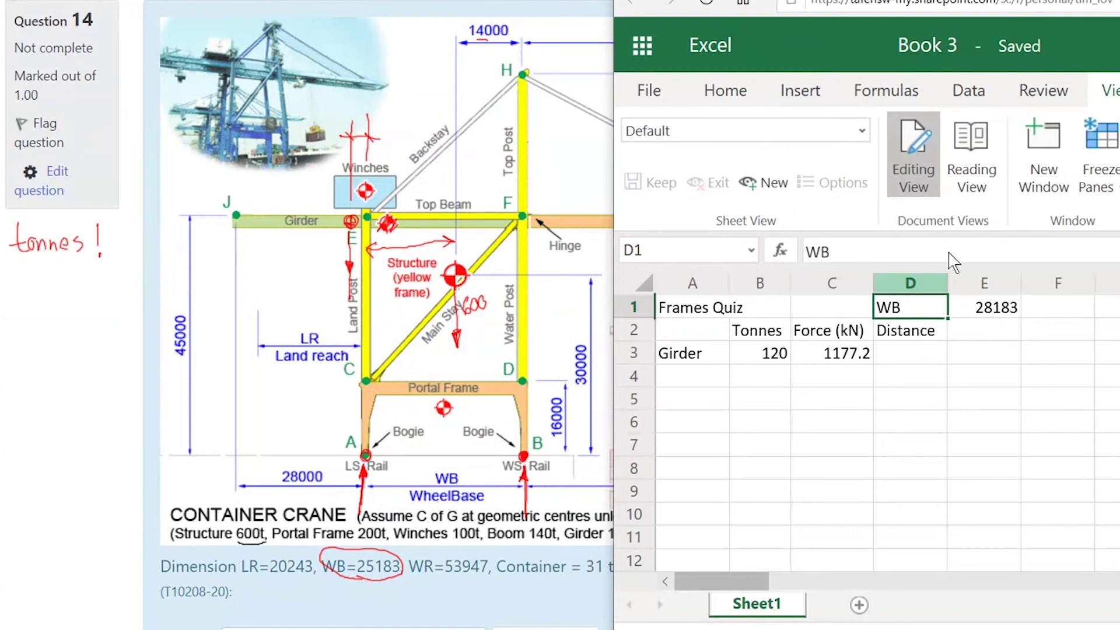
{"action": "left_click", "coordinate": [844, 251]}
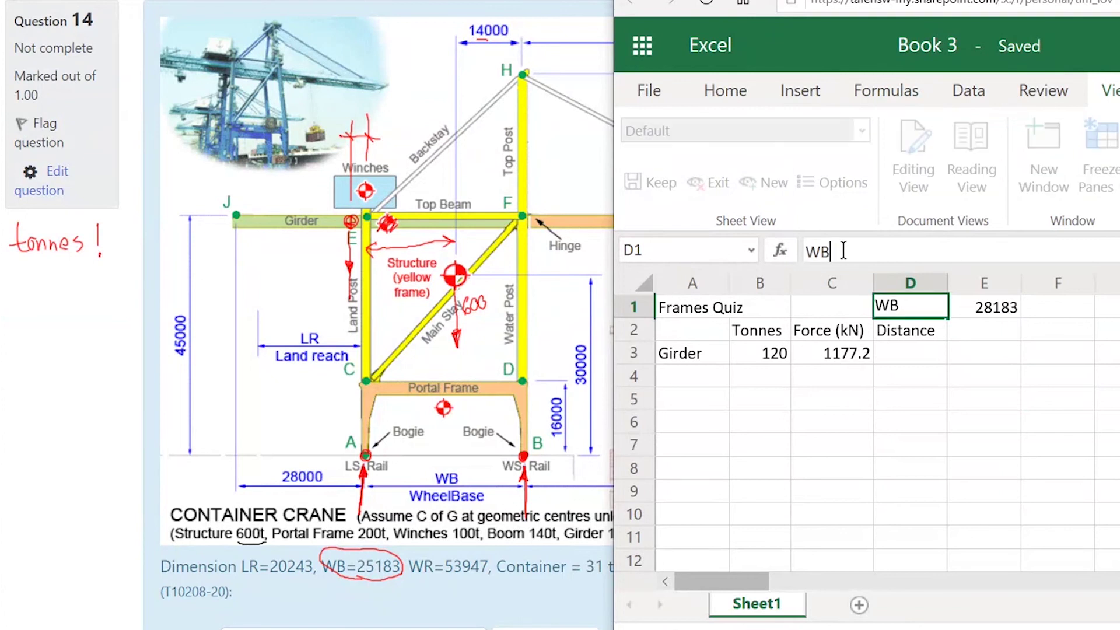
{"action": "key", "text": "Return"}
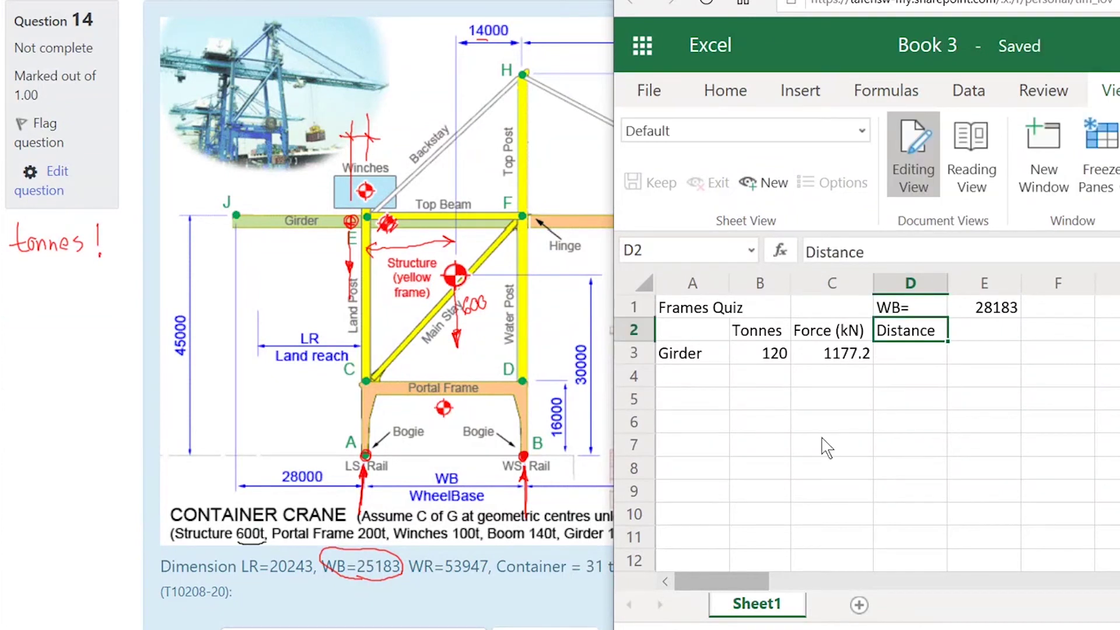
- Convert the wheelbase value in E1 to metres by setting it to 28.183
{"action": "left_click", "coordinate": [960, 421]}
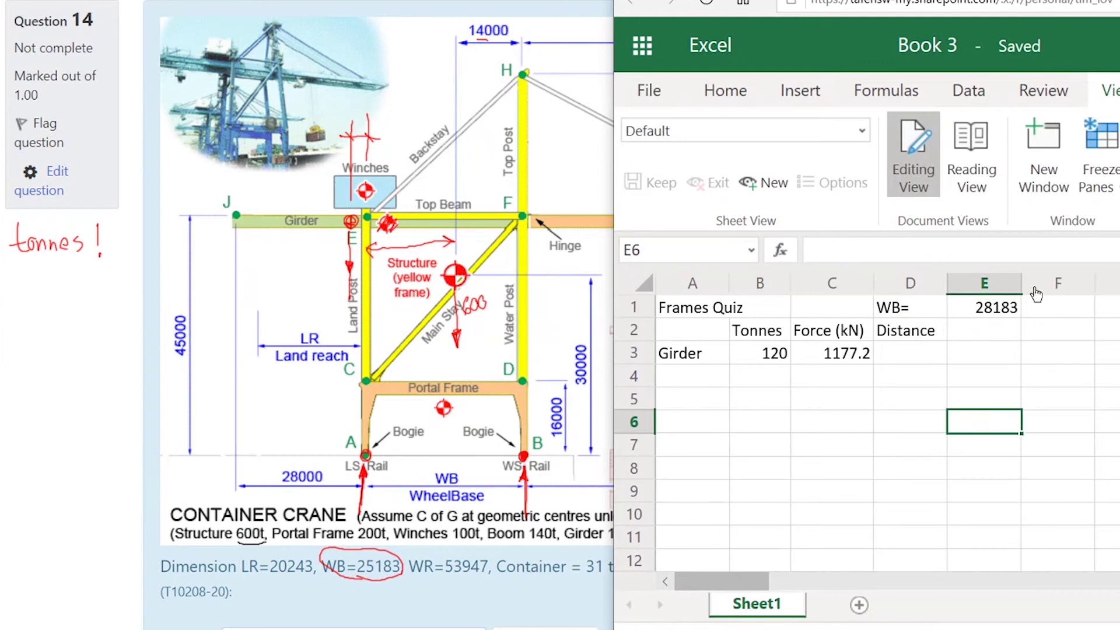
{"action": "left_click", "coordinate": [1001, 310]}
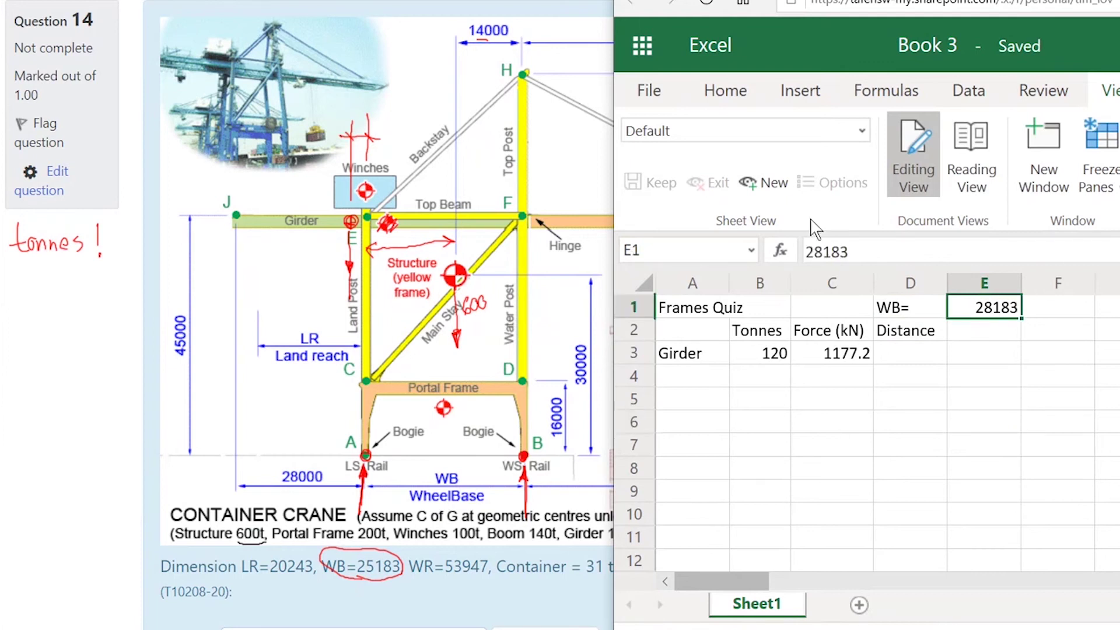
{"action": "left_click", "coordinate": [824, 249]}
{"action": "type", "text": "."}
{"action": "left_click", "coordinate": [884, 251]}
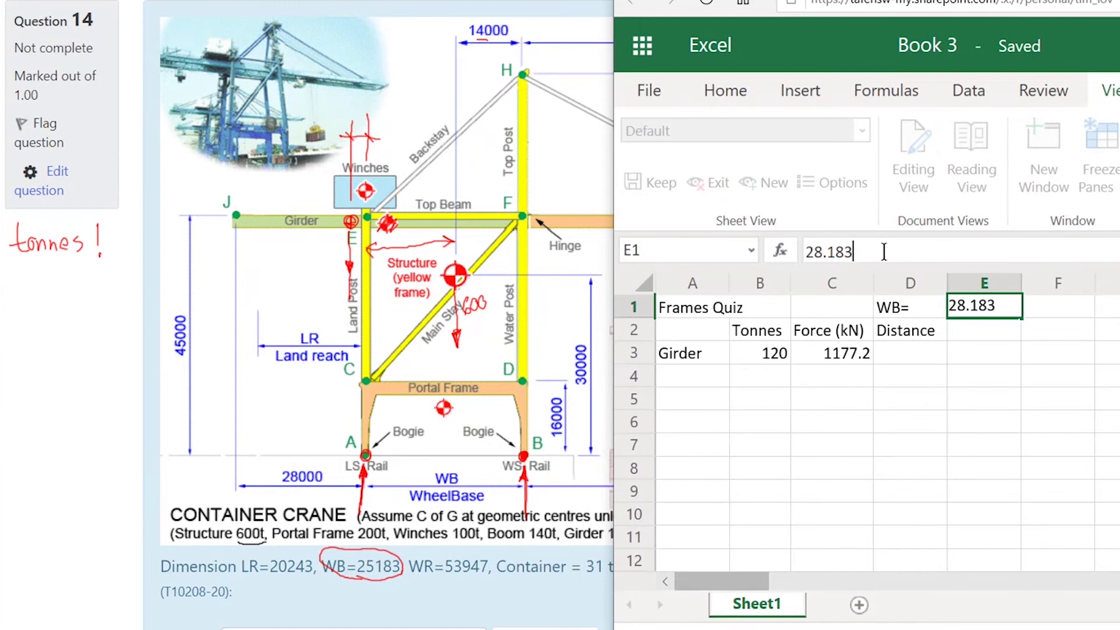
{"action": "key", "text": "Return"}
{"action": "left_click", "coordinate": [971, 385]}
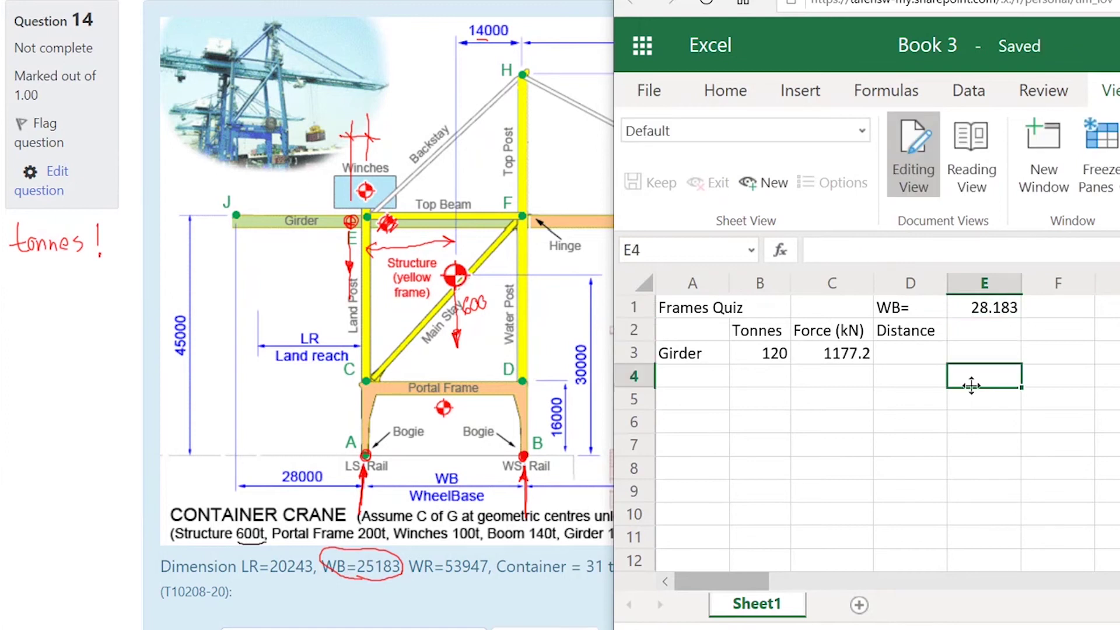
{"action": "left_click", "coordinate": [913, 353]}
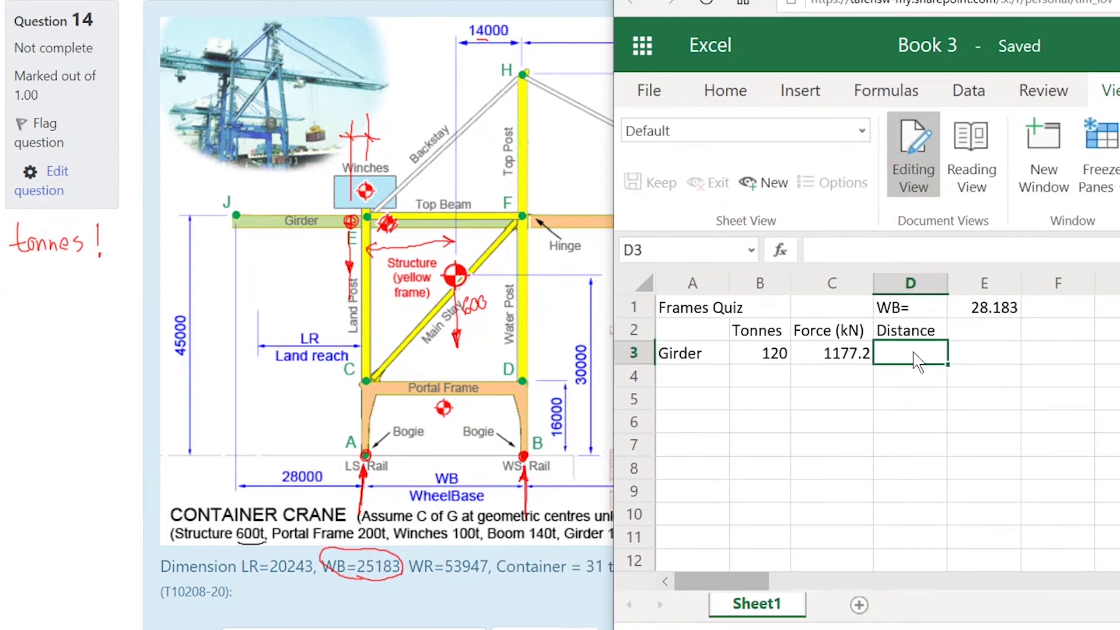
{"action": "type", "text": "="}
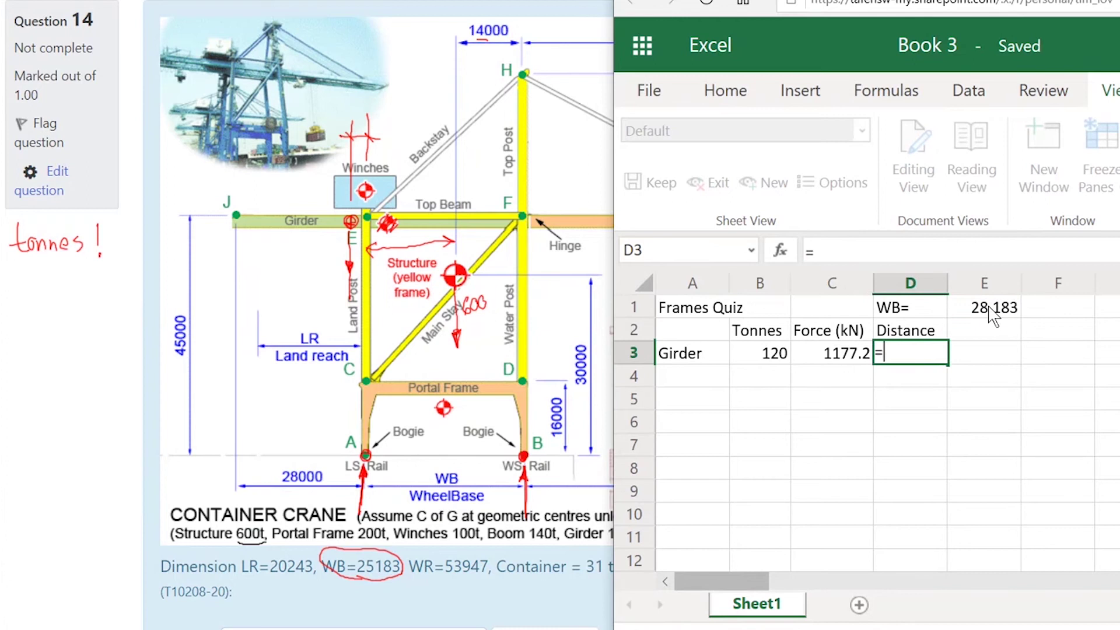
{"action": "left_click", "coordinate": [994, 315]}
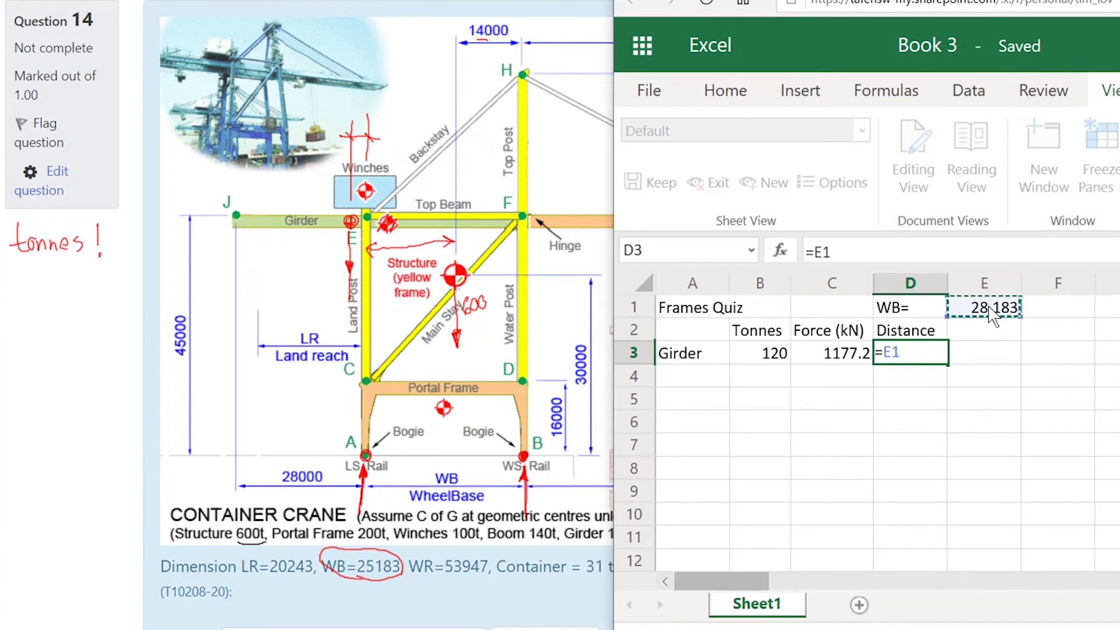
{"action": "key", "text": "Escape"}
- Correct the wheelbase value in E1 to 25.183
{"action": "left_click", "coordinate": [994, 315]}
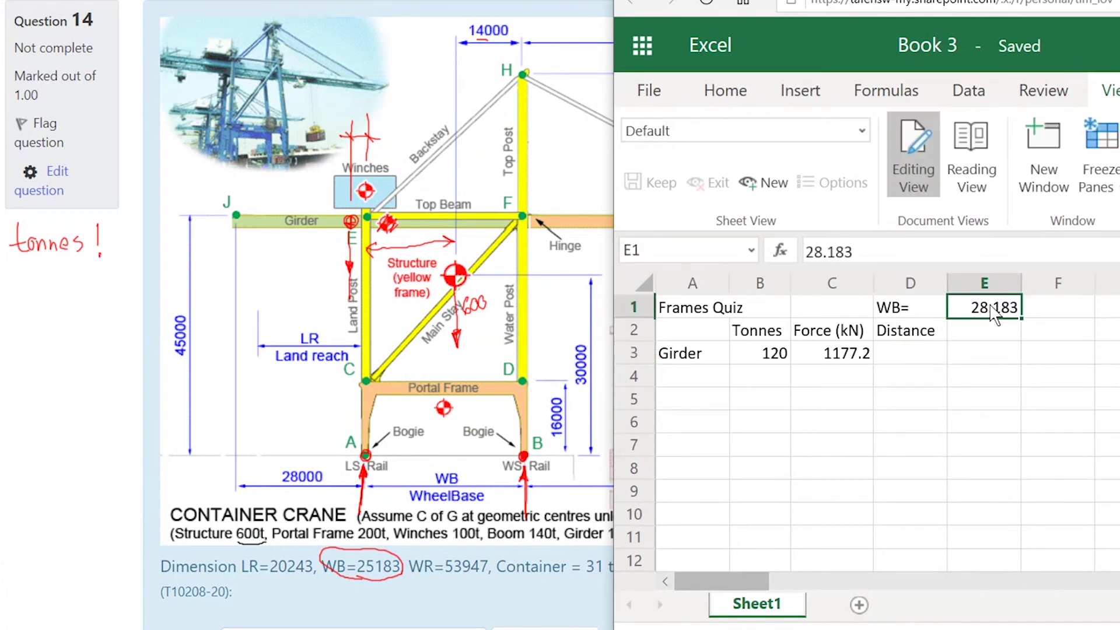
{"action": "left_click", "coordinate": [819, 252]}
{"action": "key", "text": "Delete"}
{"action": "type", "text": "5"}
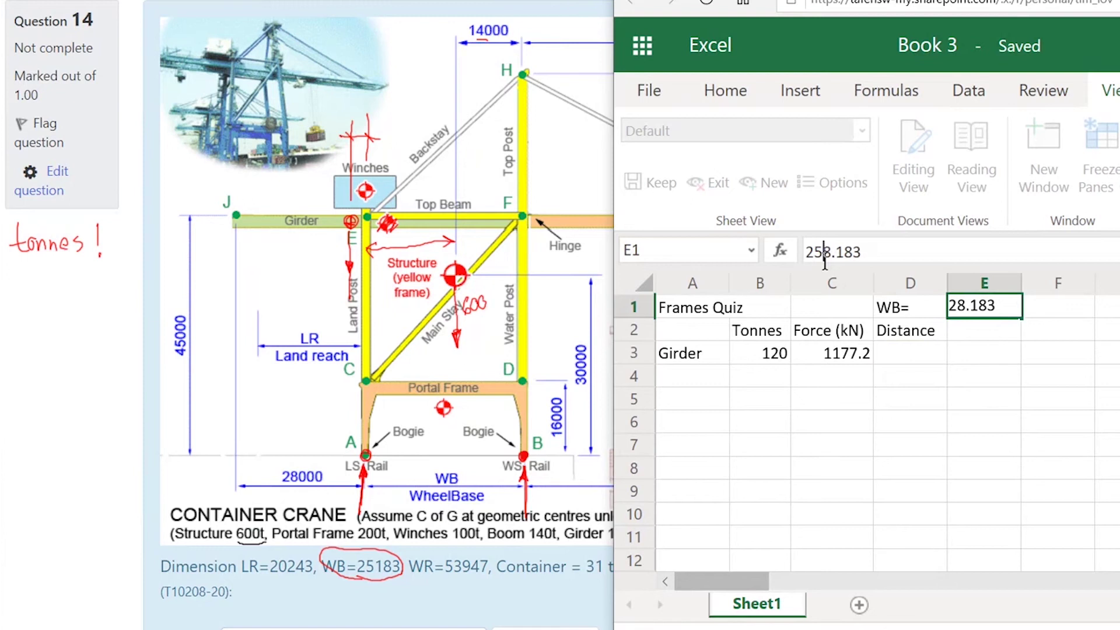
{"action": "left_click", "coordinate": [978, 402]}
- Enter the formula =(E1+28)/2 in D3 for half the girder's length
{"action": "left_click", "coordinate": [912, 364]}
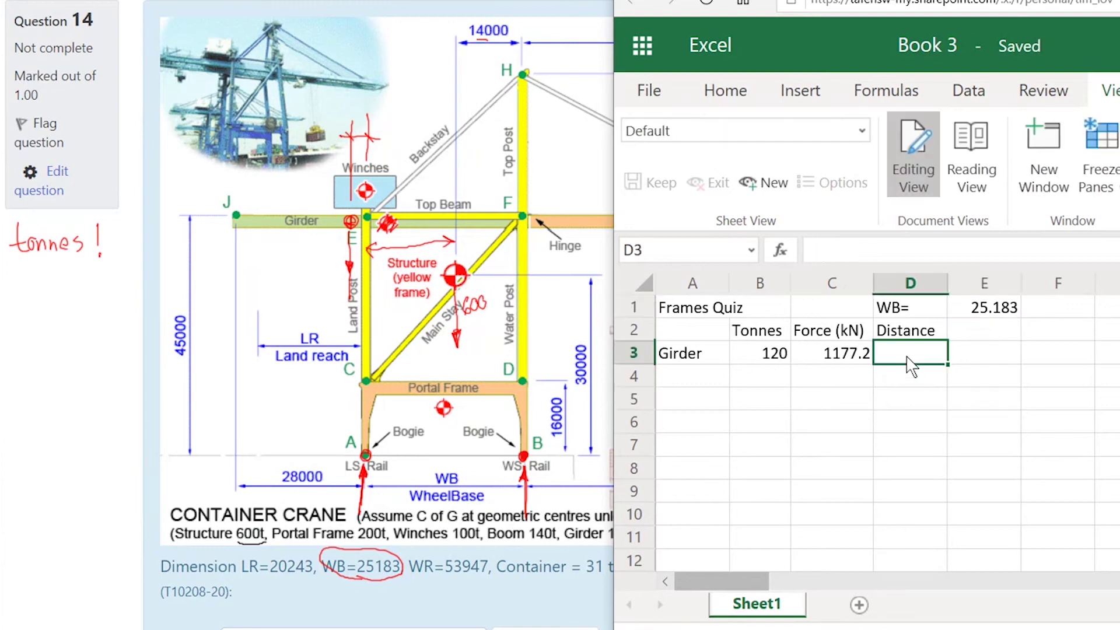
{"action": "type", "text": "="}
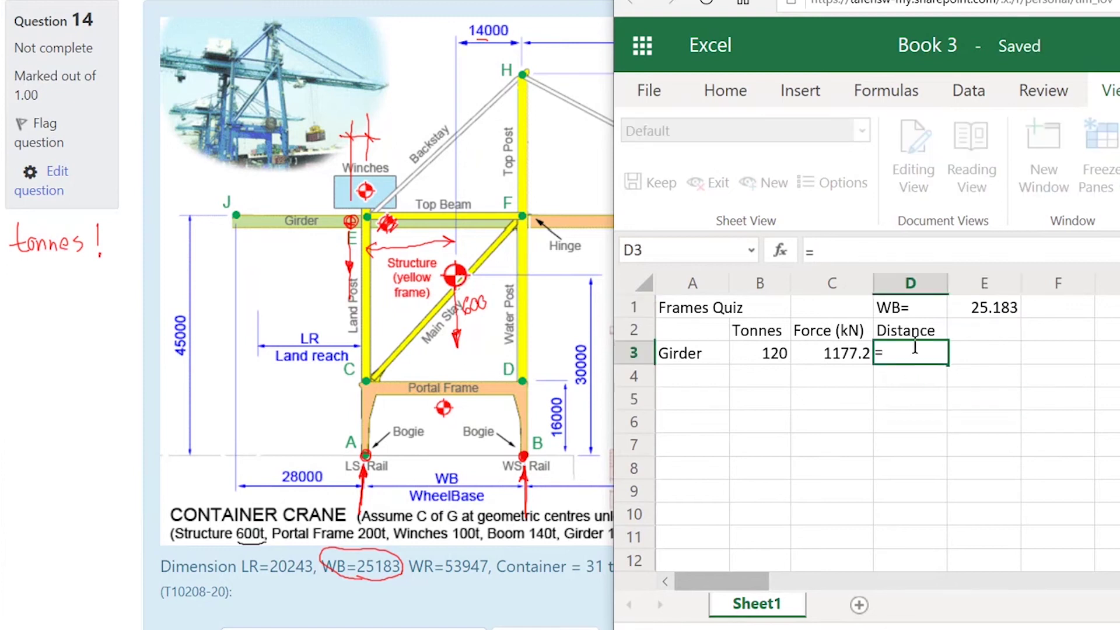
{"action": "left_click", "coordinate": [989, 312]}
{"action": "type", "text": "+"}
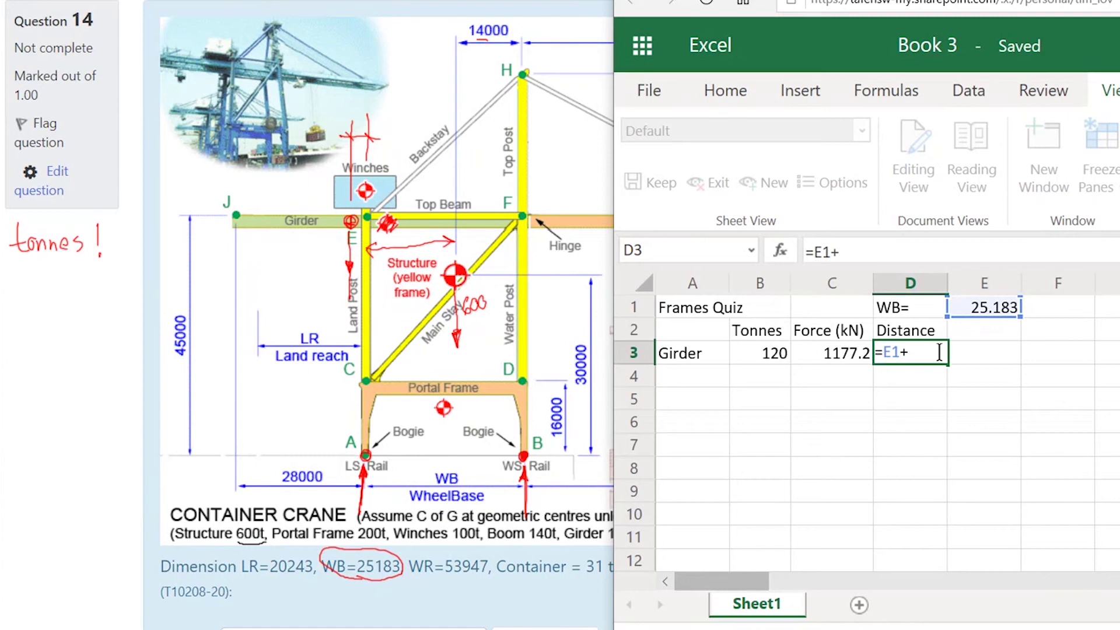
{"action": "type", "text": "28"}
{"action": "left_click", "coordinate": [815, 254]}
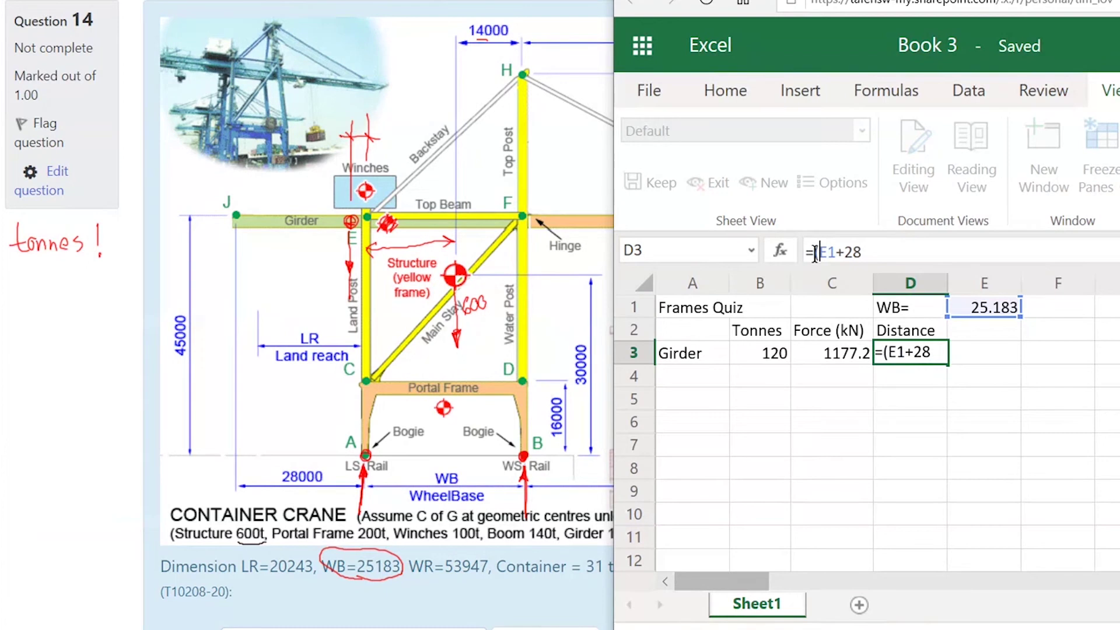
{"action": "type", "text": "("}
{"action": "type", "text": "2"}
{"action": "key", "text": "Return"}
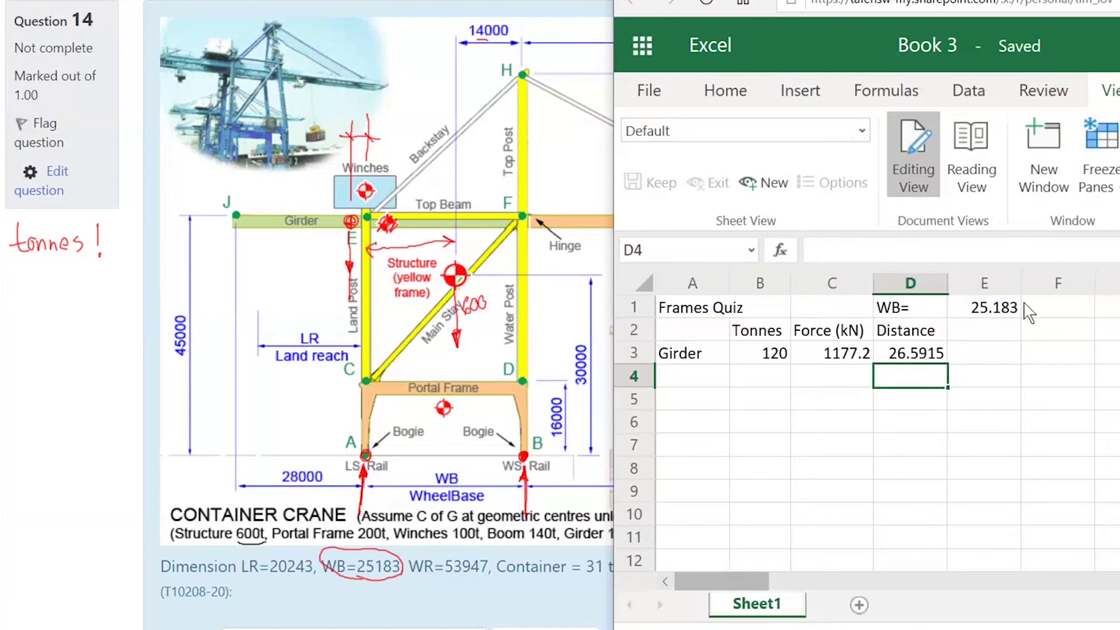
- Change the girder's distance formula in D3 to =28-(E1+28)/2
{"action": "left_click", "coordinate": [901, 356]}
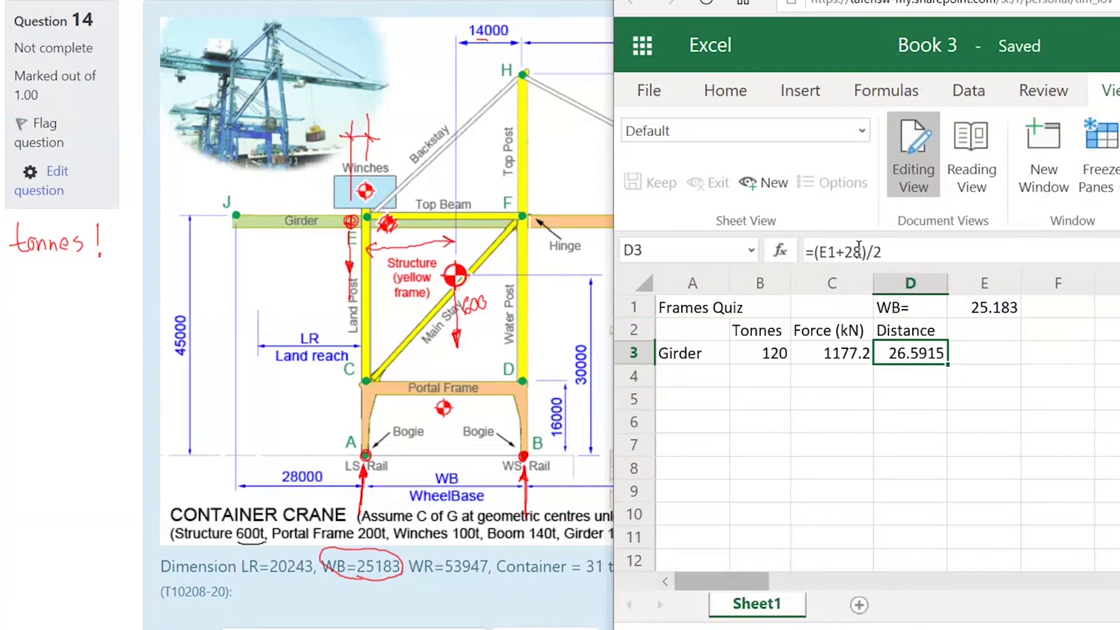
{"action": "left_click", "coordinate": [815, 250]}
{"action": "type", "text": "28"}
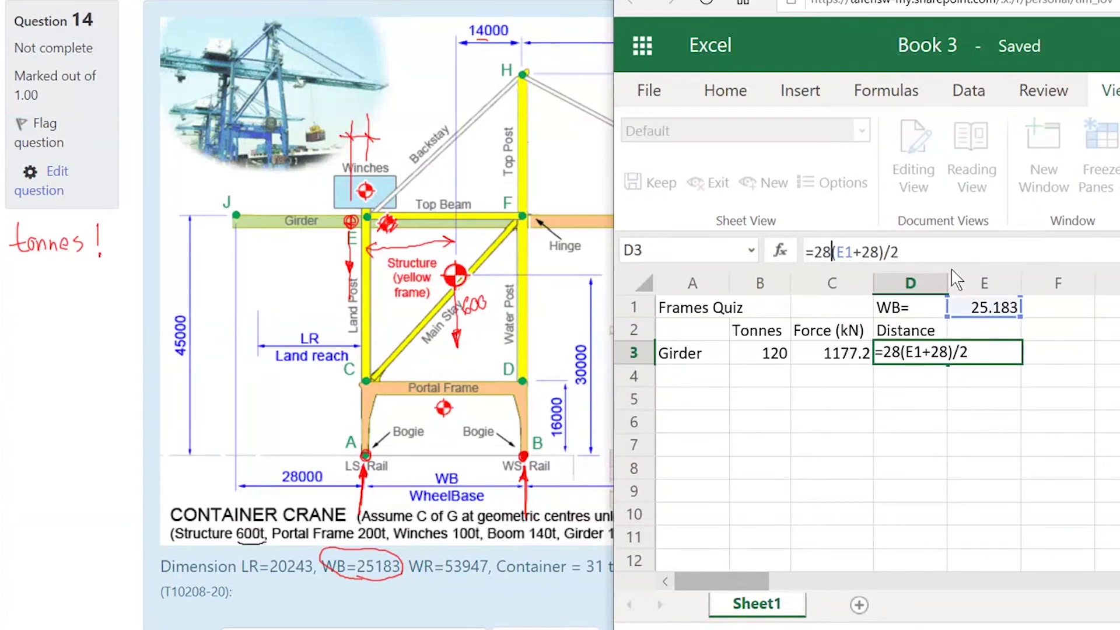
{"action": "type", "text": "-"}
{"action": "left_click", "coordinate": [945, 247]}
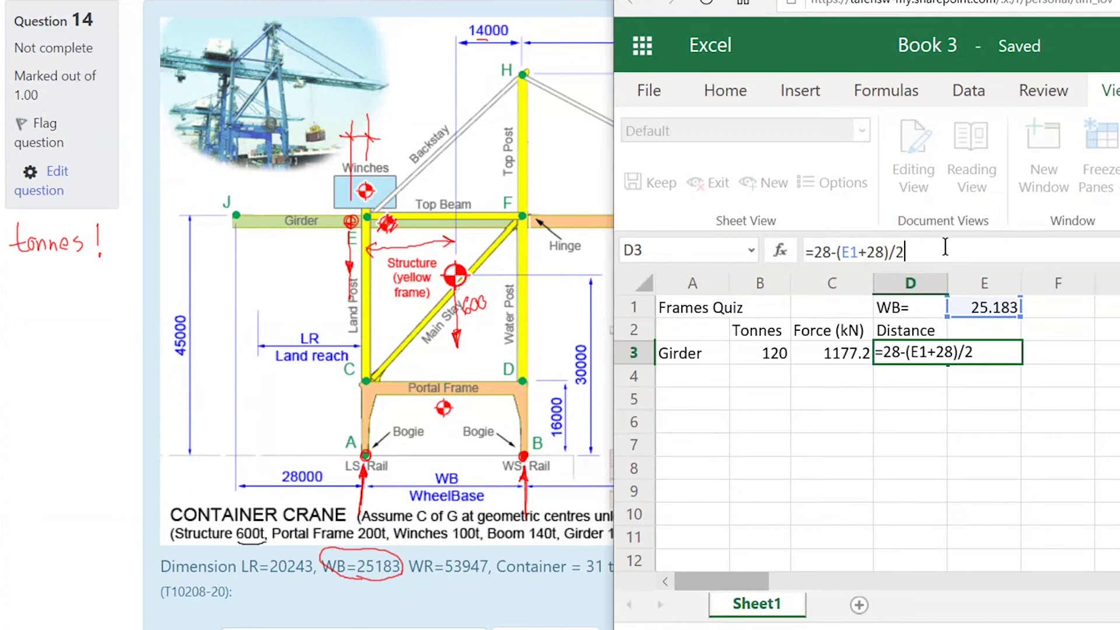
{"action": "key", "text": "Return"}
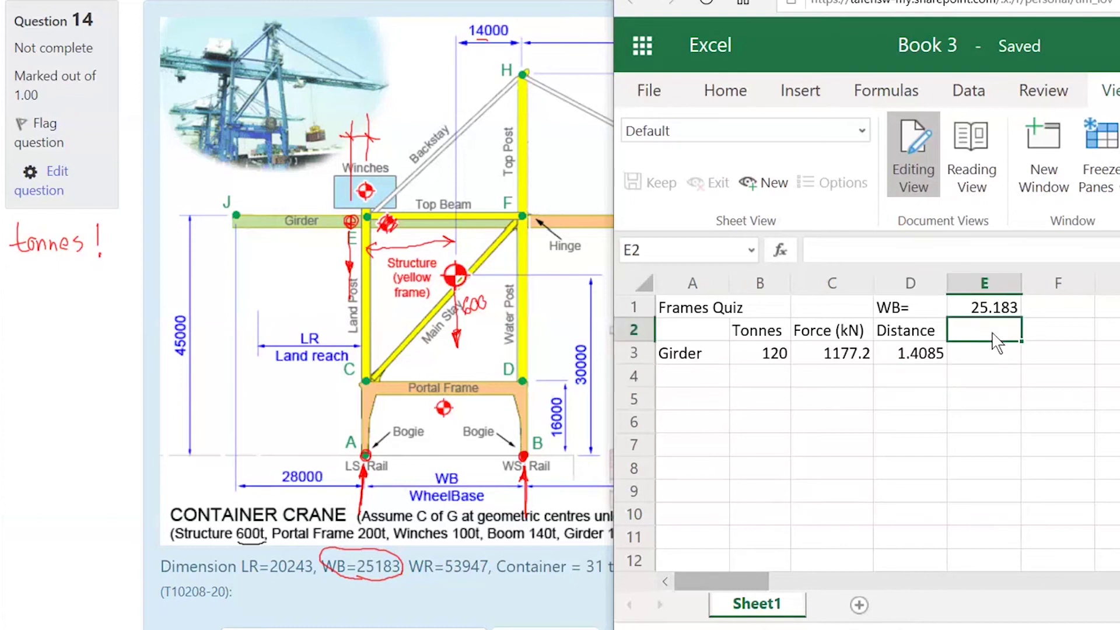
- Add the heading Moment in E2 and calculate the girder's moment in E3 with =C3*D3
{"action": "type", "text": "Moment"}
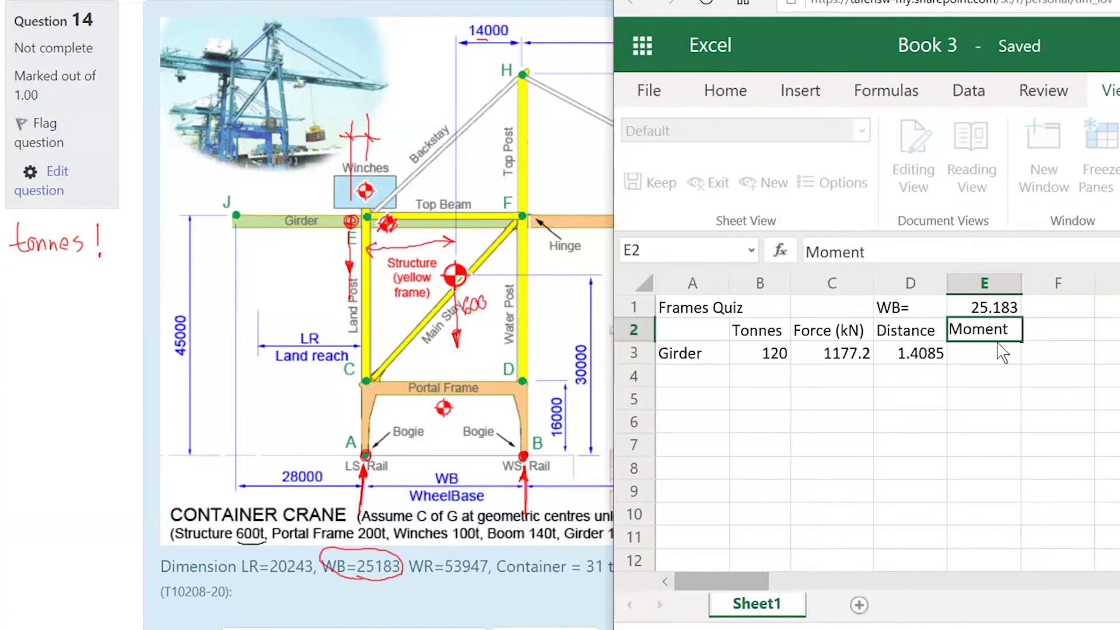
{"action": "left_click", "coordinate": [1002, 352]}
{"action": "type", "text": "="}
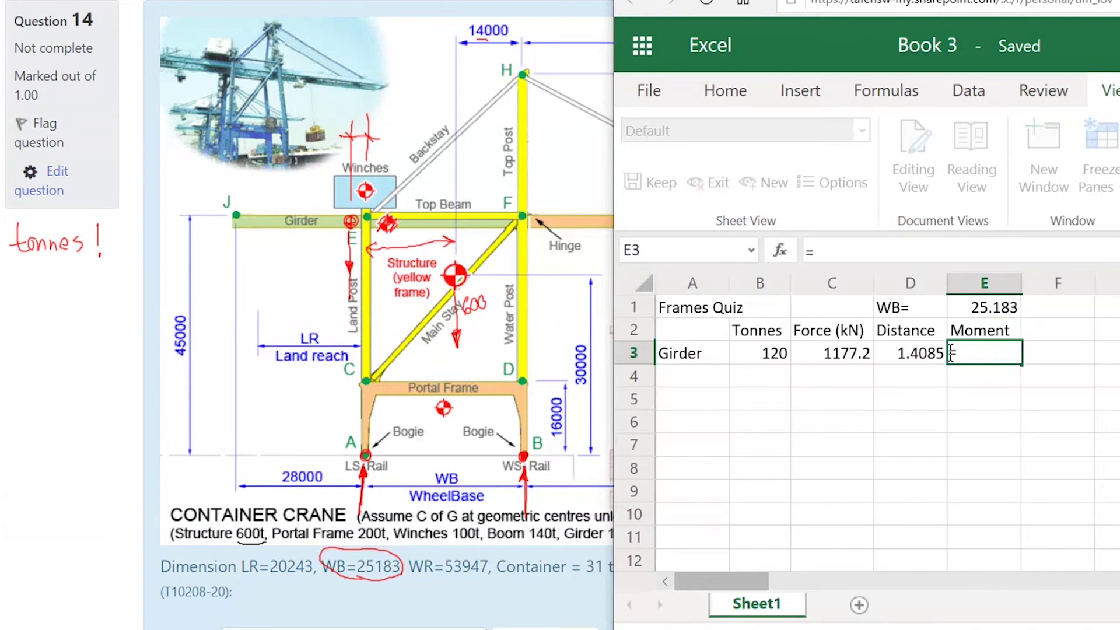
{"action": "left_click", "coordinate": [839, 352]}
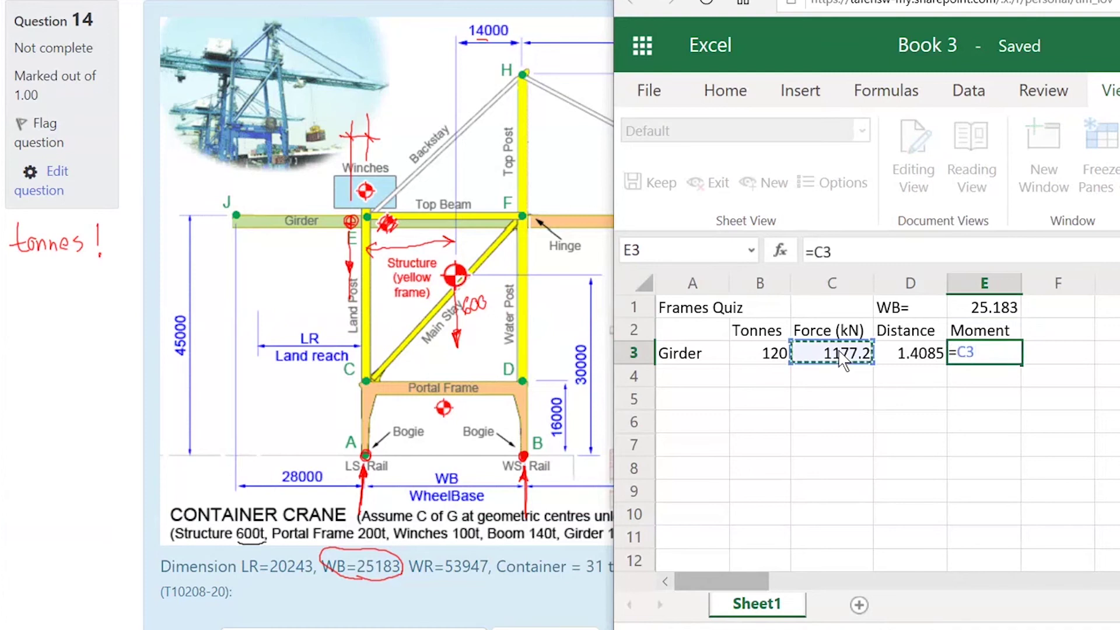
{"action": "type", "text": "*"}
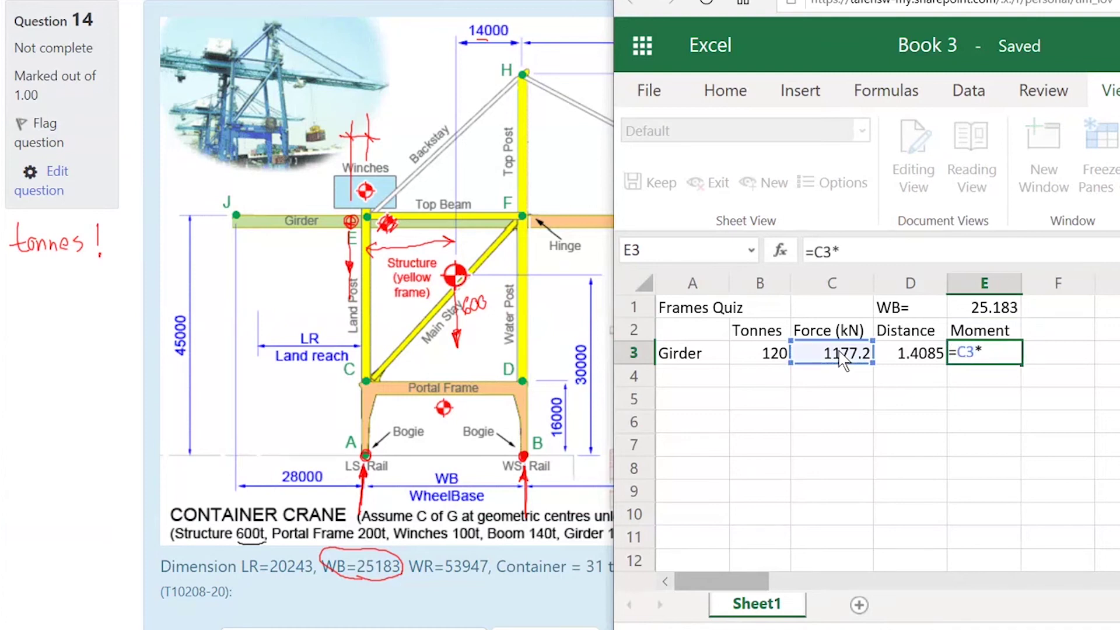
{"action": "left_click", "coordinate": [911, 362]}
{"action": "key", "text": "Return"}
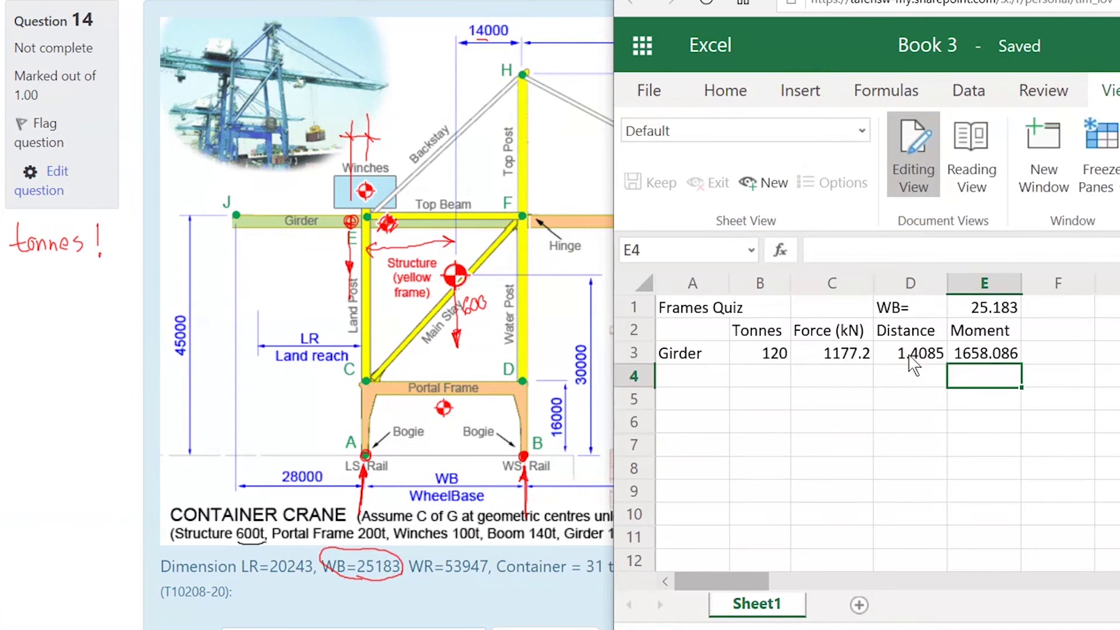
- Negate the girder's moment formula in E3 so it reads =-C3*D3
{"action": "left_click", "coordinate": [983, 355]}
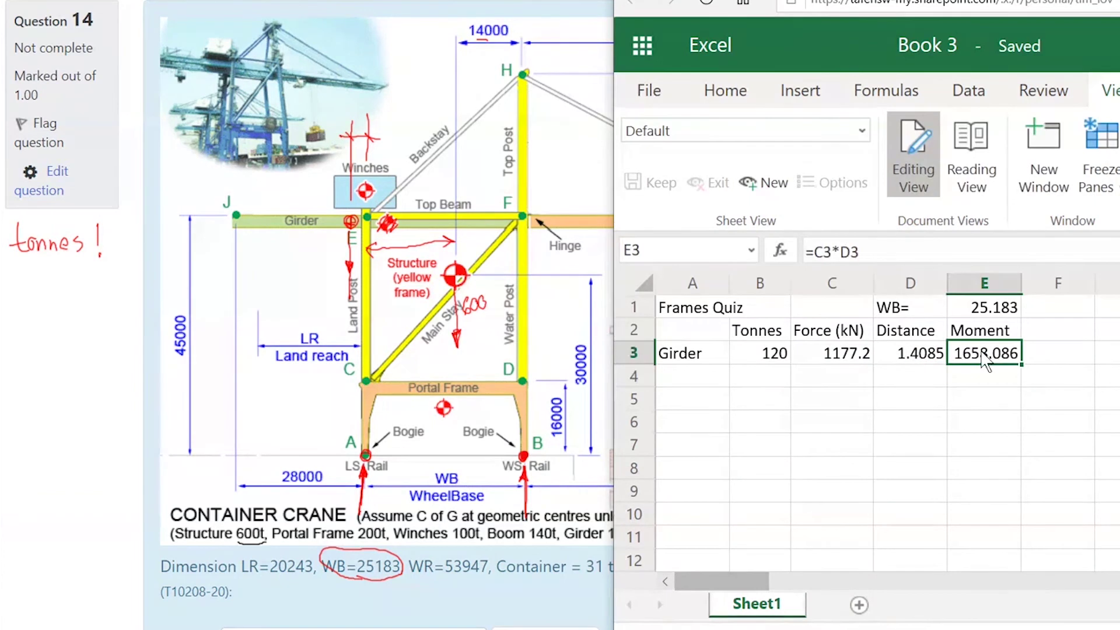
{"action": "left_click", "coordinate": [815, 251]}
{"action": "type", "text": "-"}
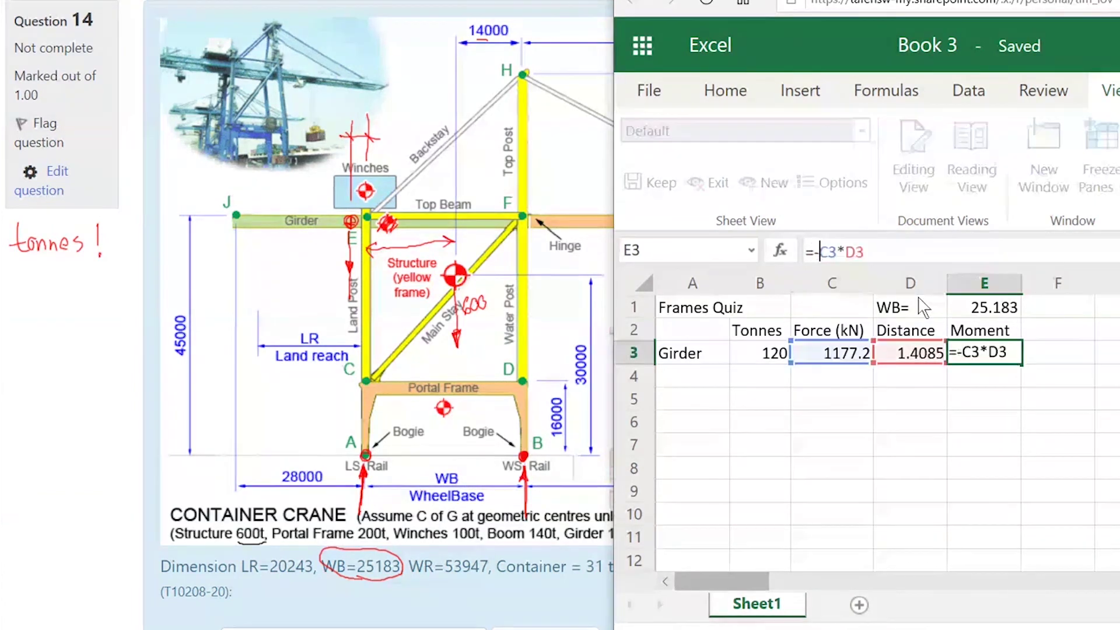
{"action": "key", "text": "Return"}
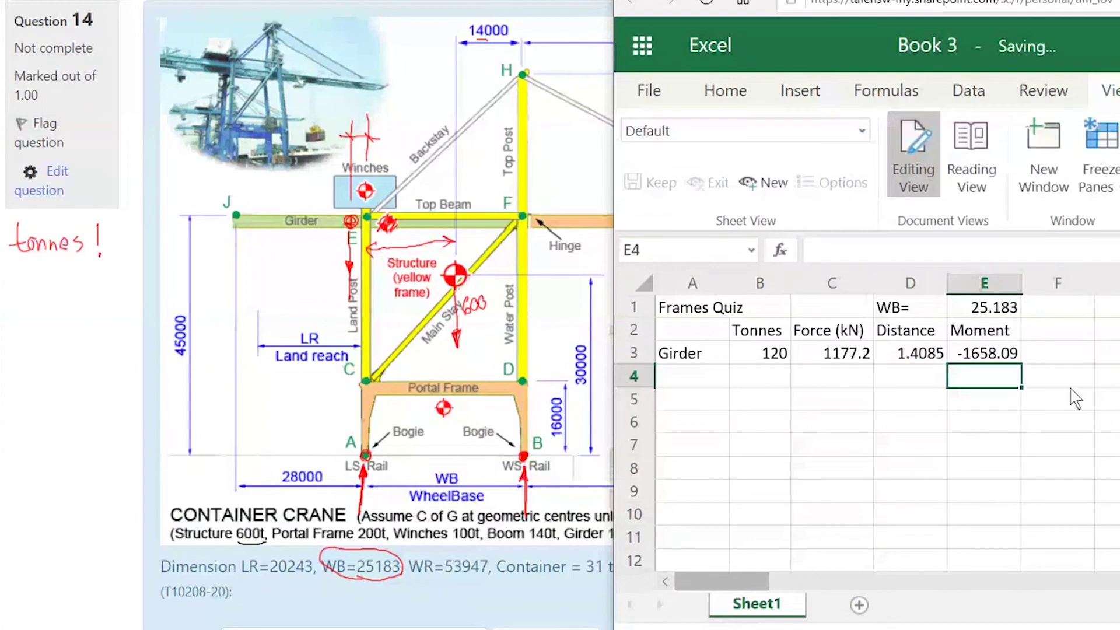
- Make the girder's distance negative by changing the D3 formula to =-(28-(E1+28)/2)
{"action": "left_click", "coordinate": [919, 355]}
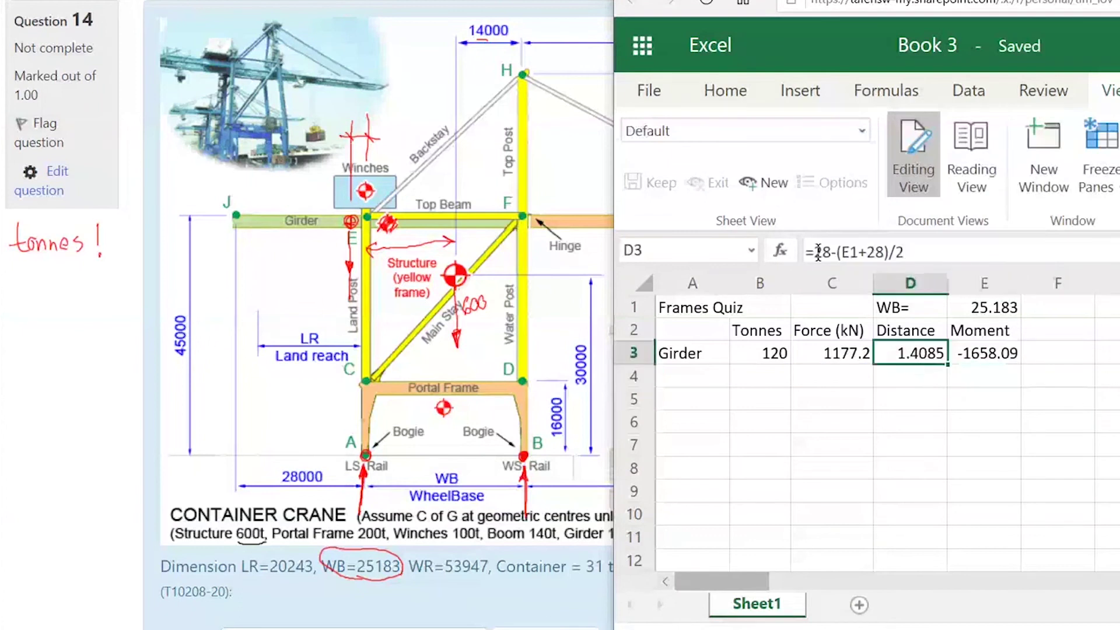
{"action": "left_click", "coordinate": [817, 251]}
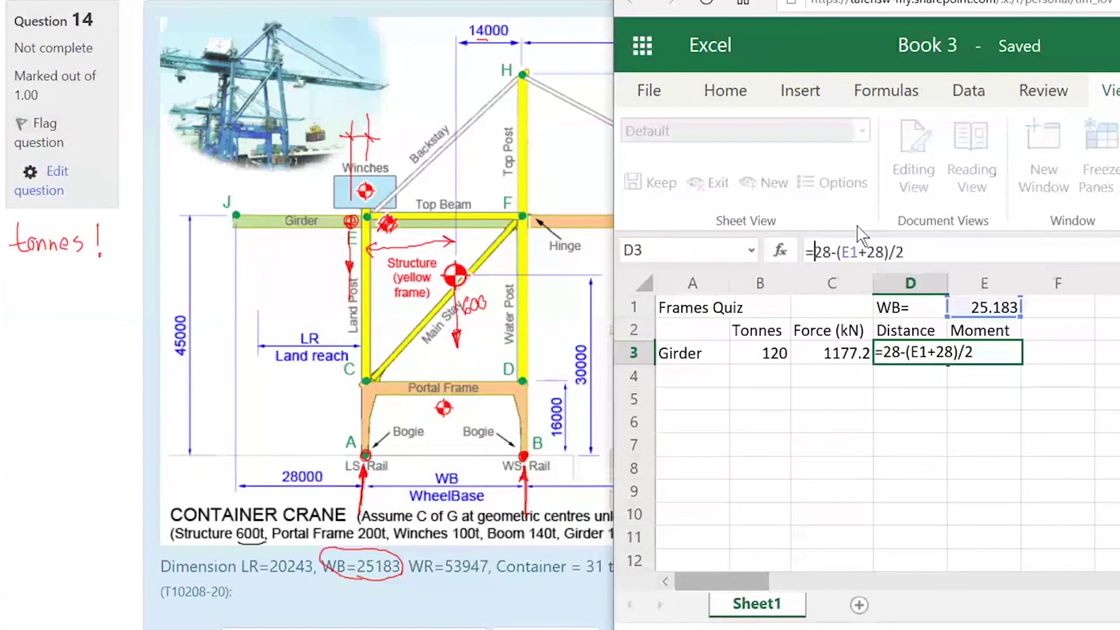
{"action": "type", "text": "("}
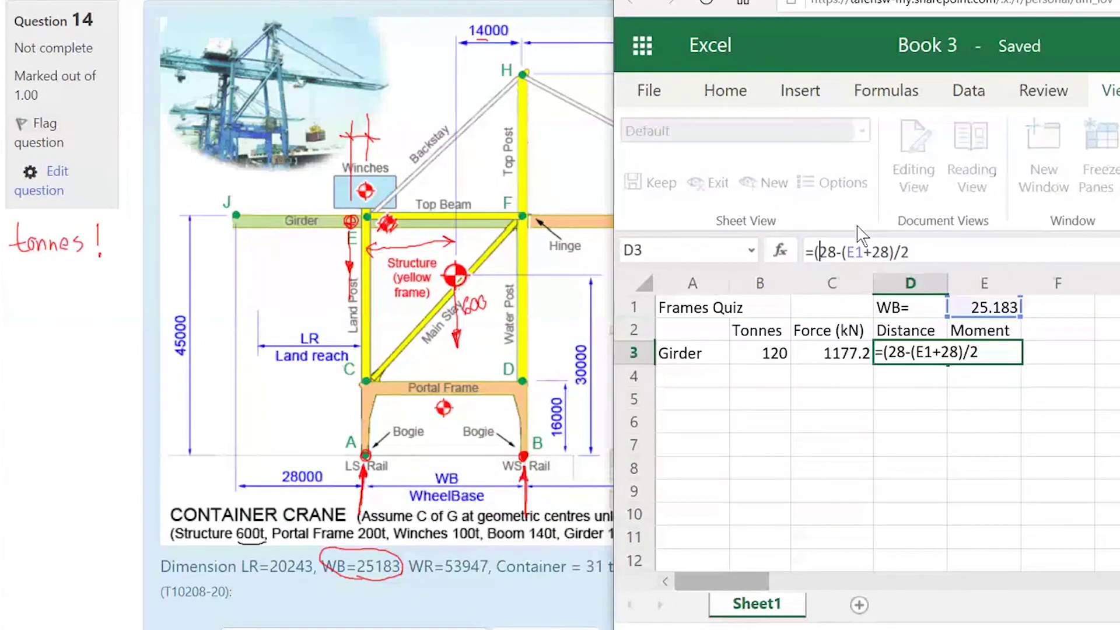
{"action": "left_click", "coordinate": [816, 252]}
{"action": "type", "text": "-"}
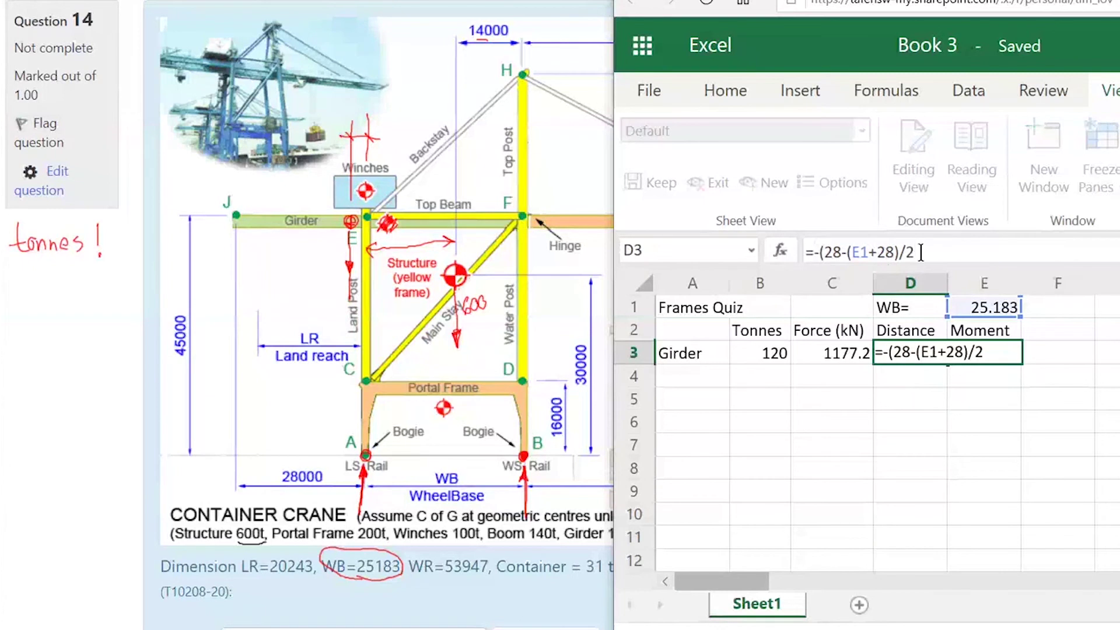
{"action": "key", "text": "Return"}
- Remove the minus sign from the girder's moment formula in E3 so it reads =C3*D3
{"action": "left_click", "coordinate": [1005, 356]}
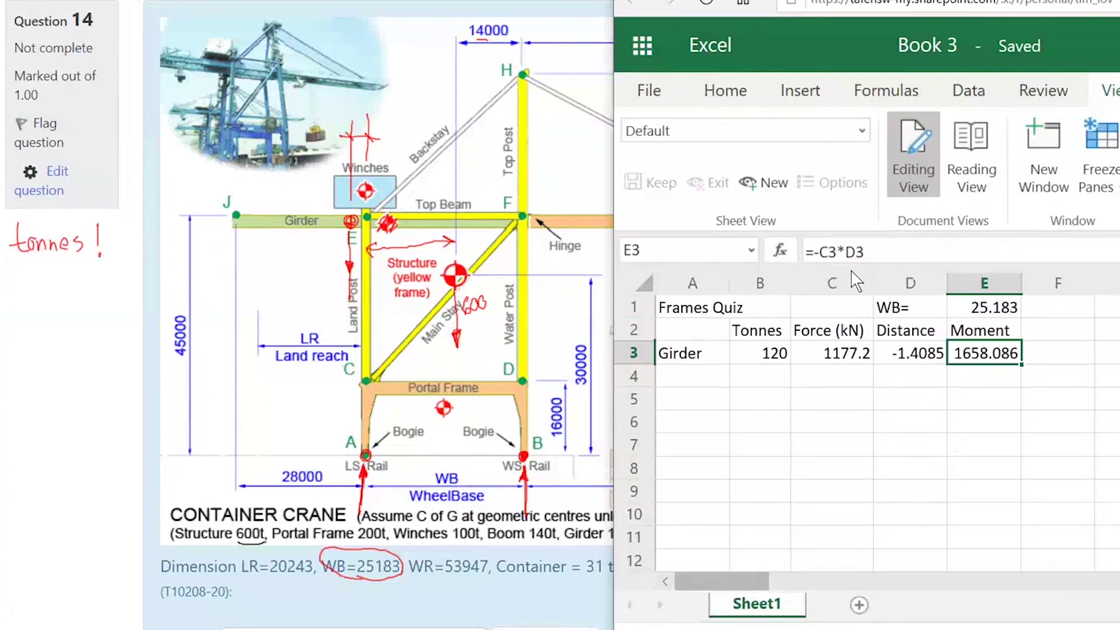
{"action": "left_click", "coordinate": [820, 254]}
{"action": "key", "text": "BackSpace"}
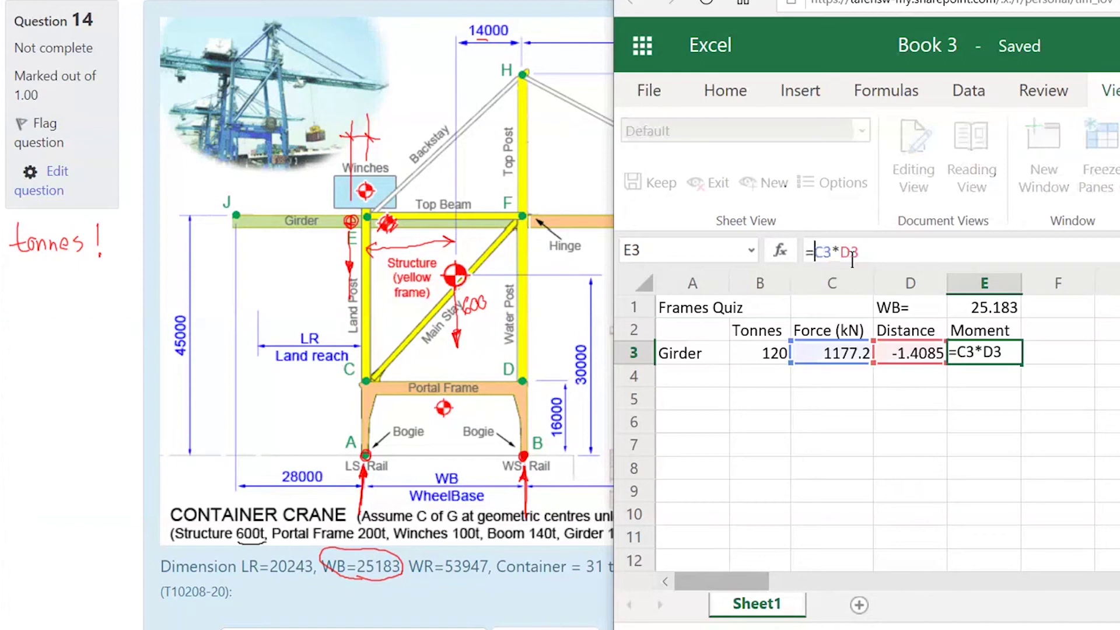
{"action": "key", "text": "Return"}
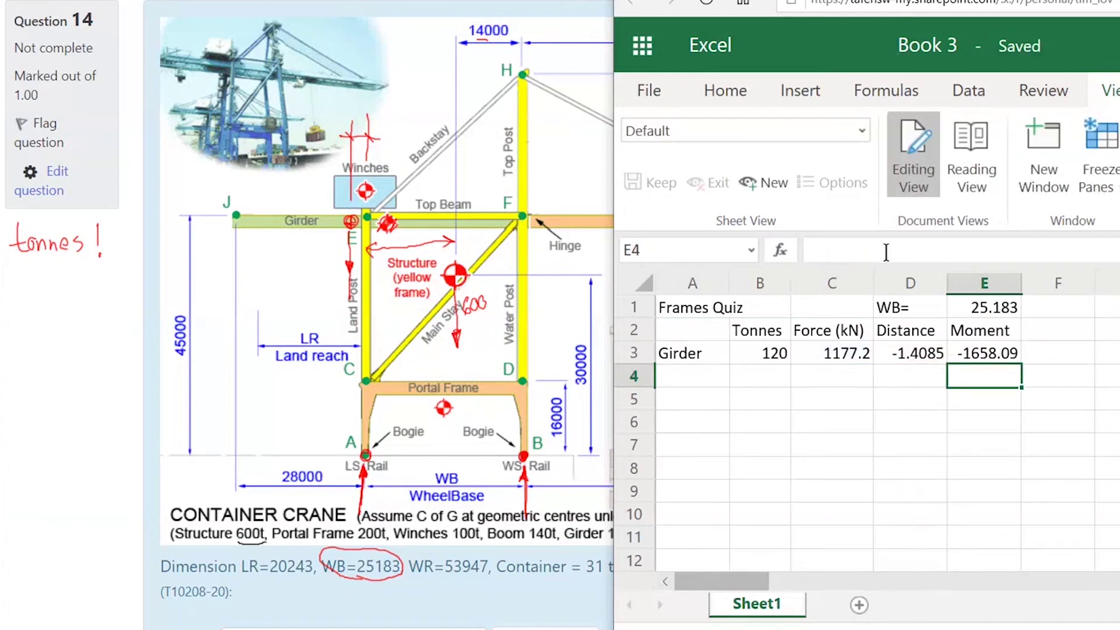
{"action": "left_click", "coordinate": [1031, 453]}
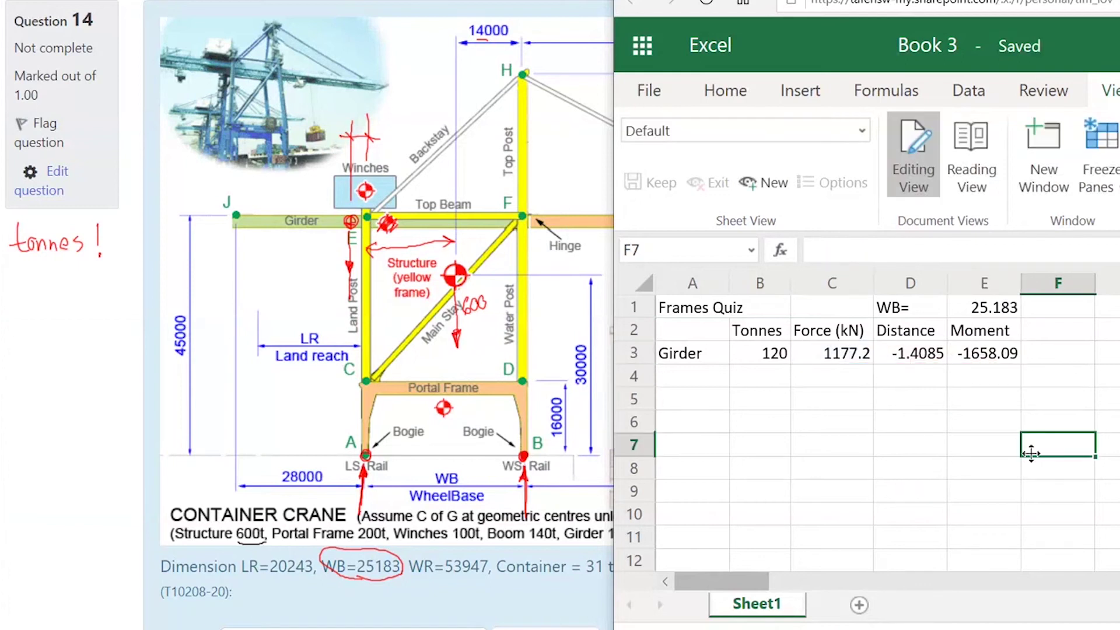
- Change the E2 heading to Moment kNm and widen column E to fit it
{"action": "left_click", "coordinate": [974, 341]}
{"action": "left_click", "coordinate": [888, 255]}
{"action": "type", "text": "kNm"}
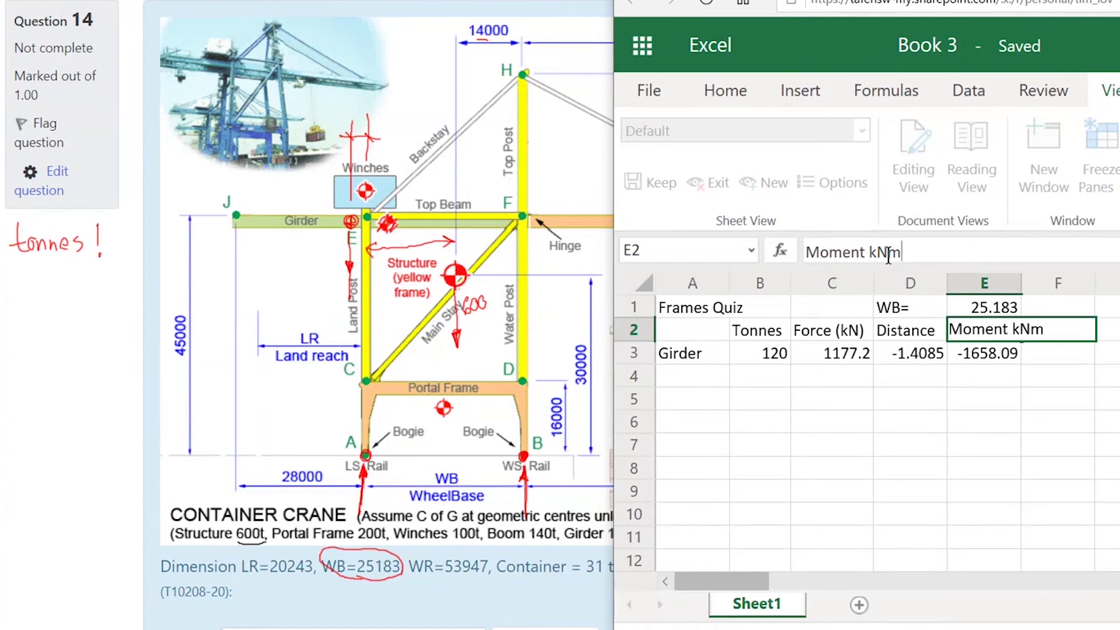
{"action": "key", "text": "Return"}
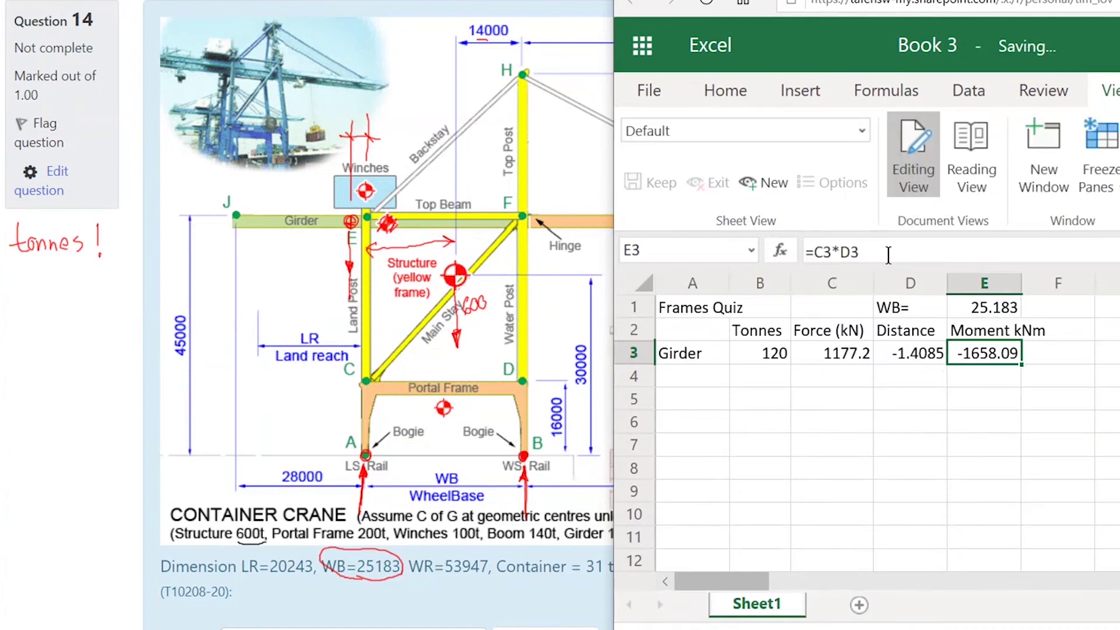
{"action": "left_click", "coordinate": [992, 283]}
{"action": "left_click_drag", "start_coordinate": [1020, 284], "coordinate": [1056, 284]}
{"action": "left_click", "coordinate": [1091, 422]}
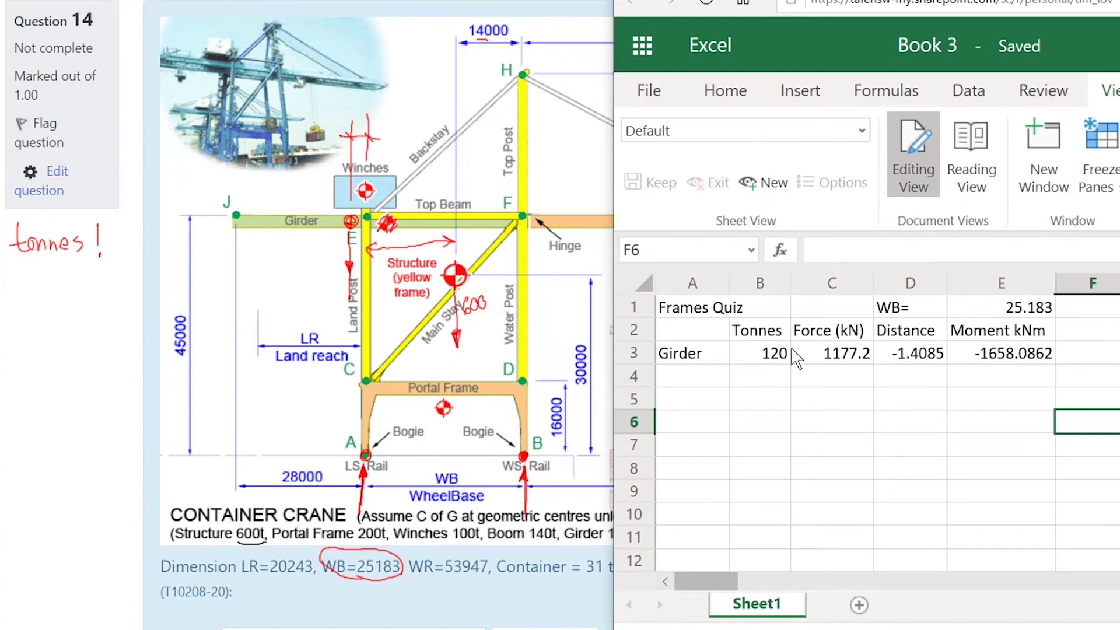
- Reword the E2 heading to Moment at A (kNm)
{"action": "left_click", "coordinate": [692, 331]}
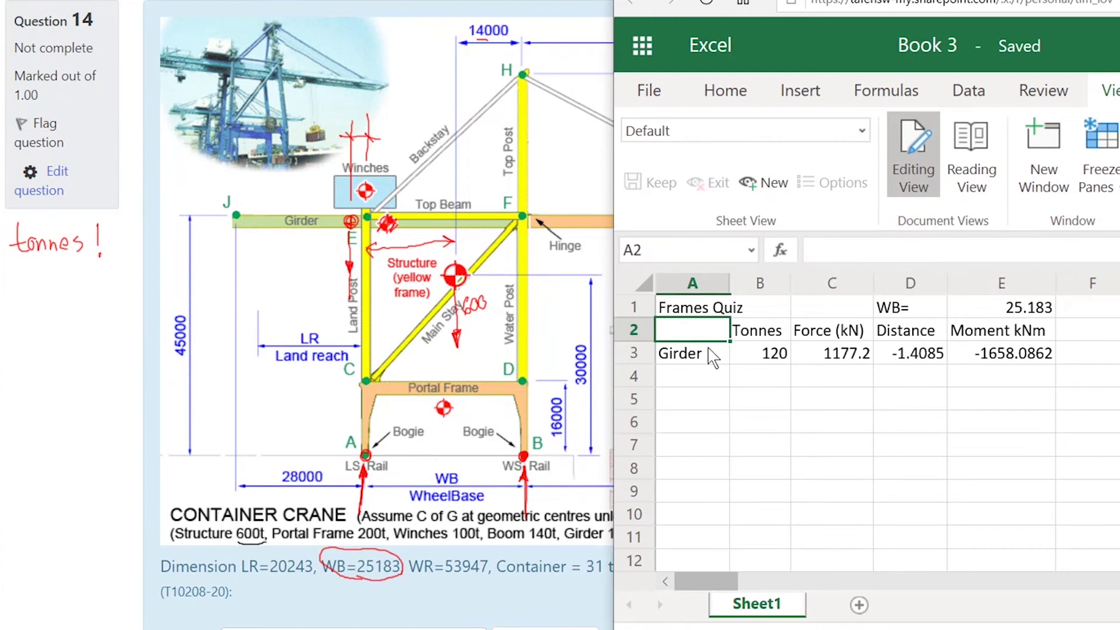
{"action": "left_click", "coordinate": [1051, 332]}
{"action": "left_click", "coordinate": [867, 252]}
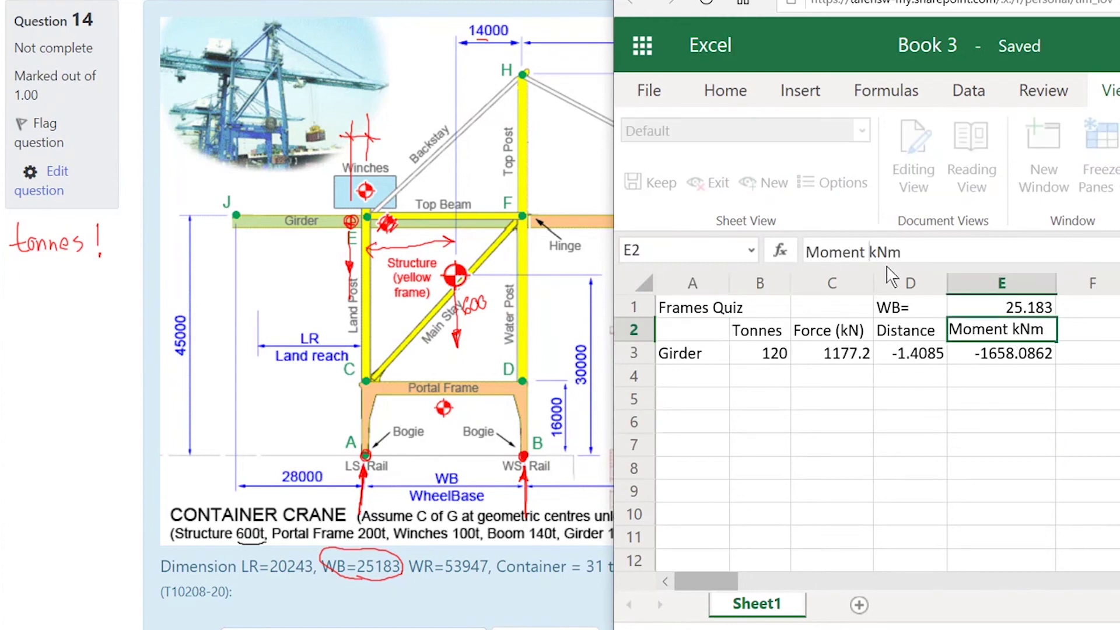
{"action": "type", "text": "at A ("}
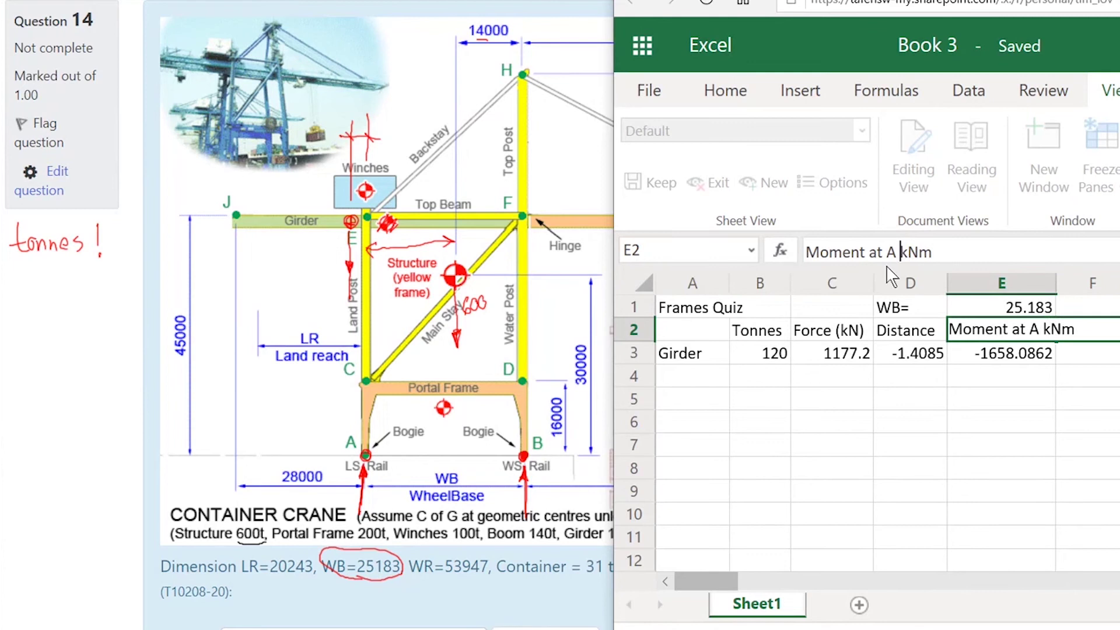
{"action": "left_click", "coordinate": [941, 252]}
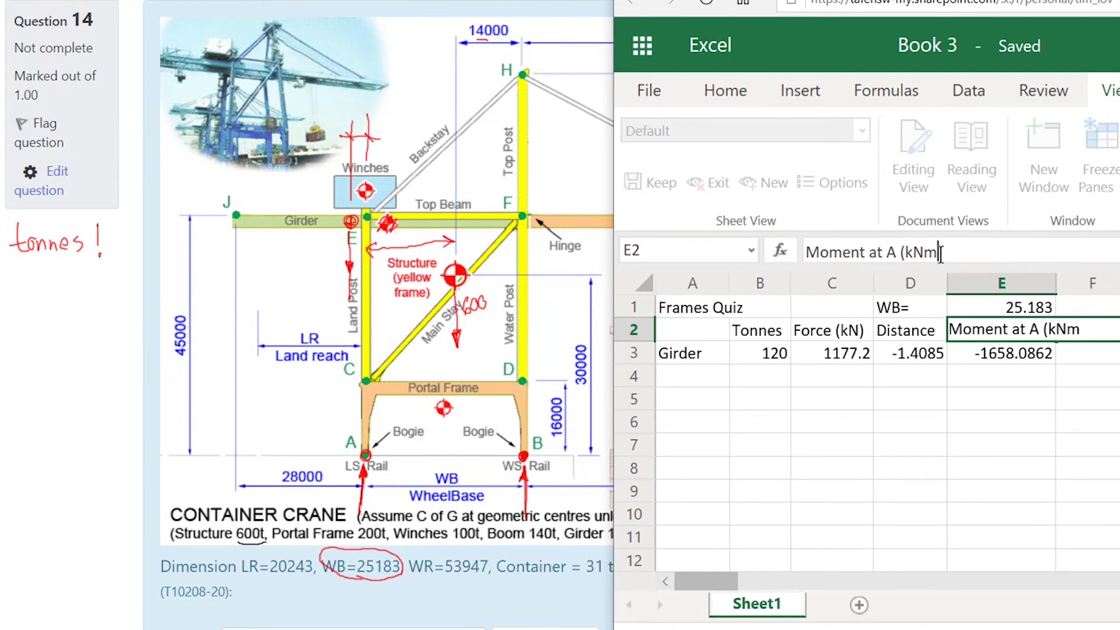
{"action": "type", "text": ")"}
{"action": "key", "text": "Return"}
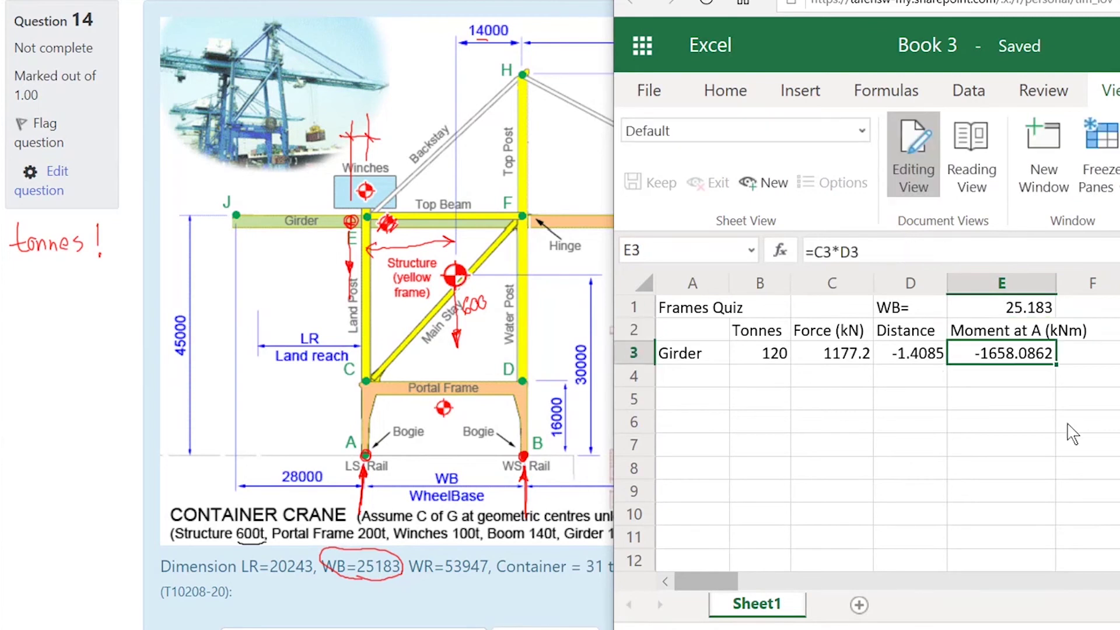
- Fill the girder's tonnes, force, distance and moment cells B3:E3 down to row 8
{"action": "left_click", "coordinate": [1117, 445]}
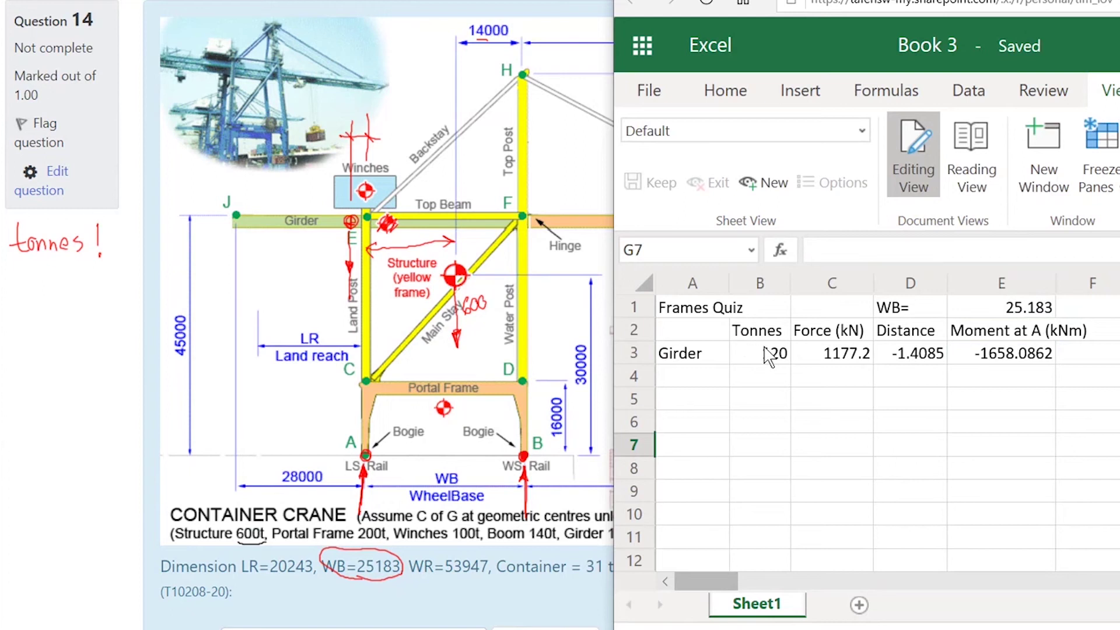
{"action": "left_click_drag", "start_coordinate": [769, 353], "coordinate": [1057, 470]}
{"action": "left_click", "coordinate": [1118, 515]}
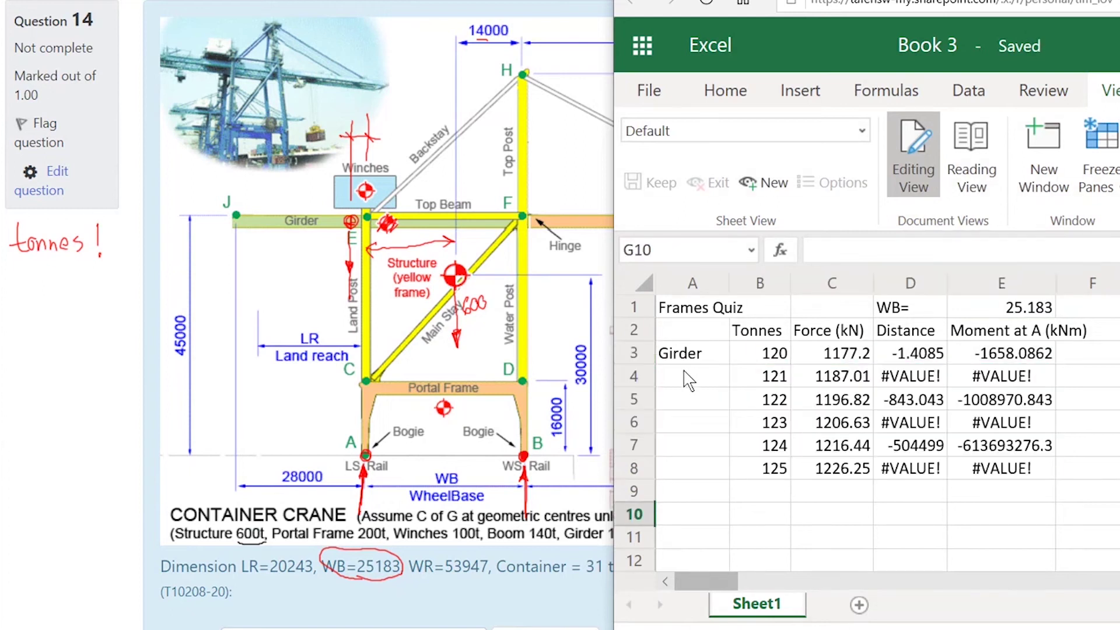
- Label row 4 as Winches and set its weight in B4 to 100 tonnes
{"action": "left_click", "coordinate": [685, 372]}
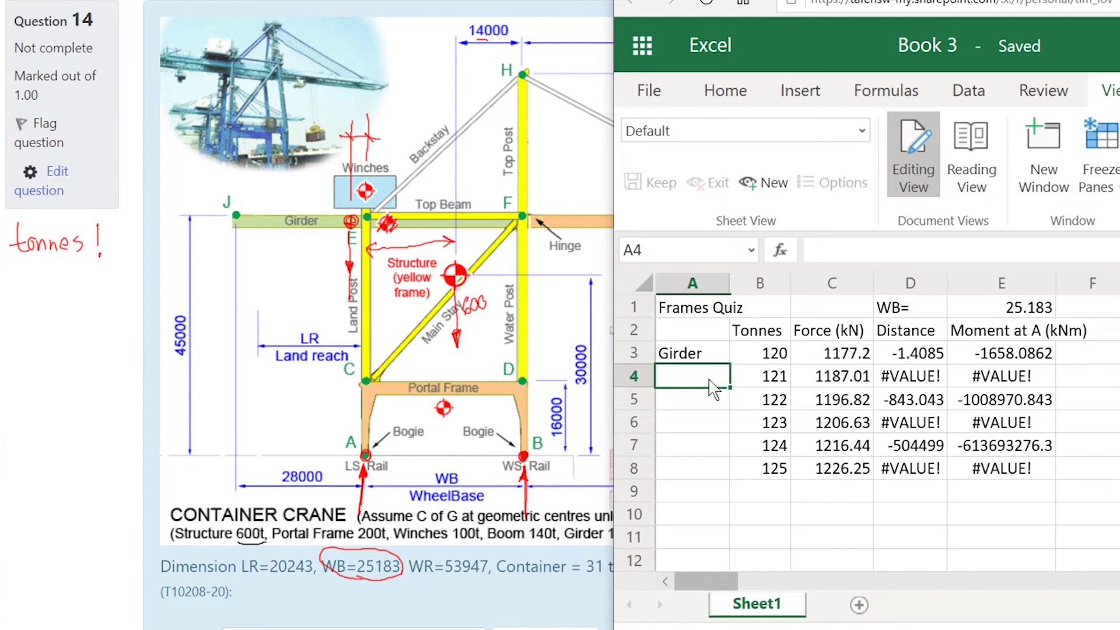
{"action": "type", "text": "Winches"}
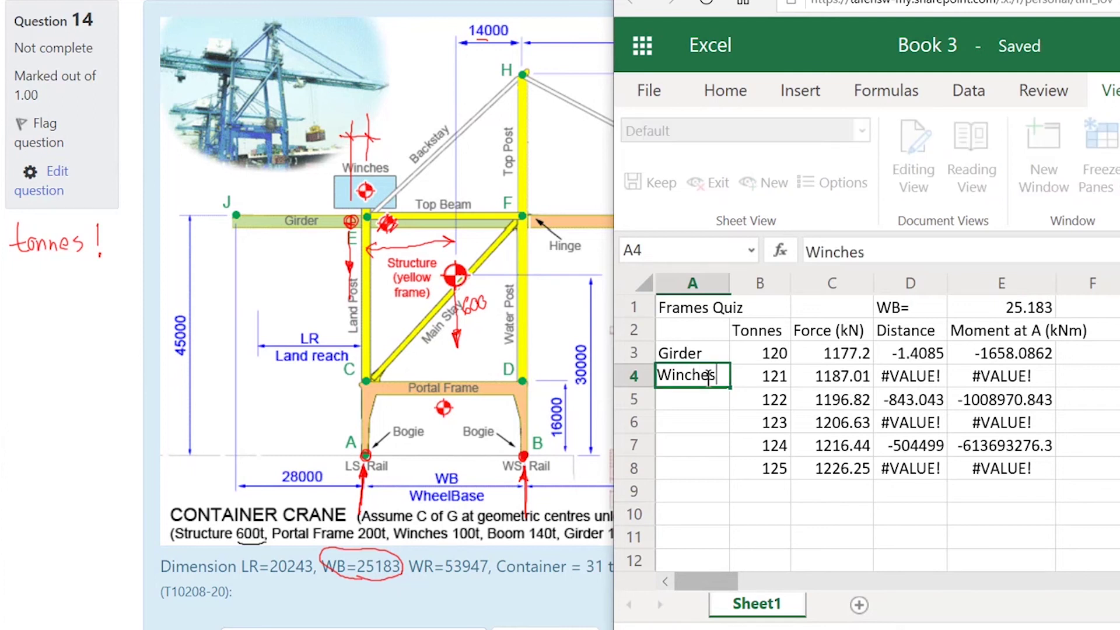
{"action": "left_click", "coordinate": [1109, 432]}
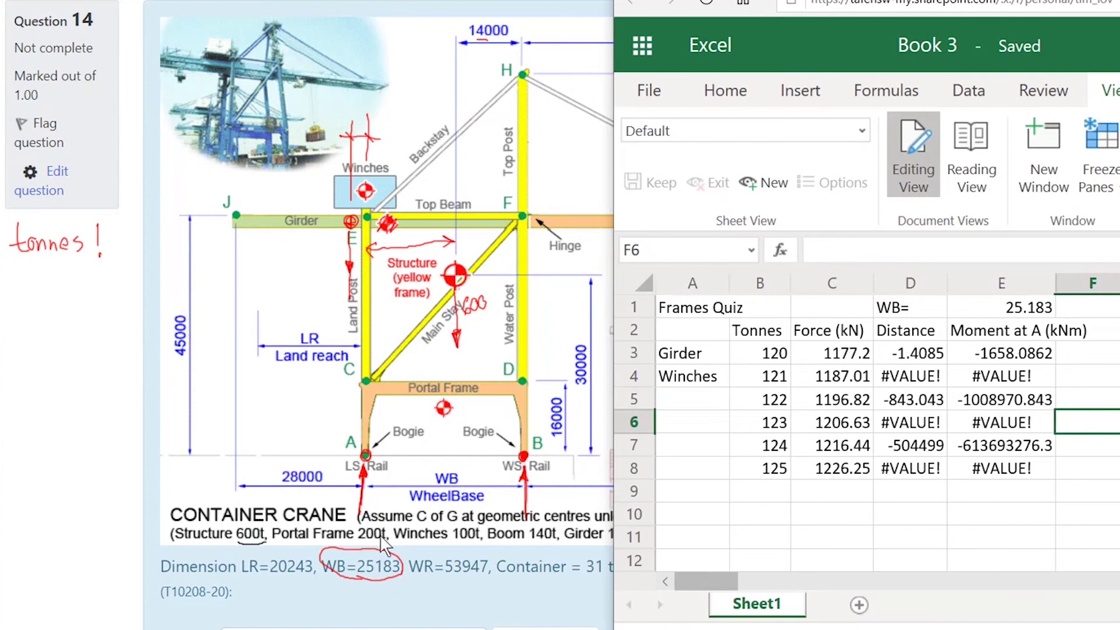
{"action": "left_click", "coordinate": [764, 375]}
{"action": "type", "text": "1"}
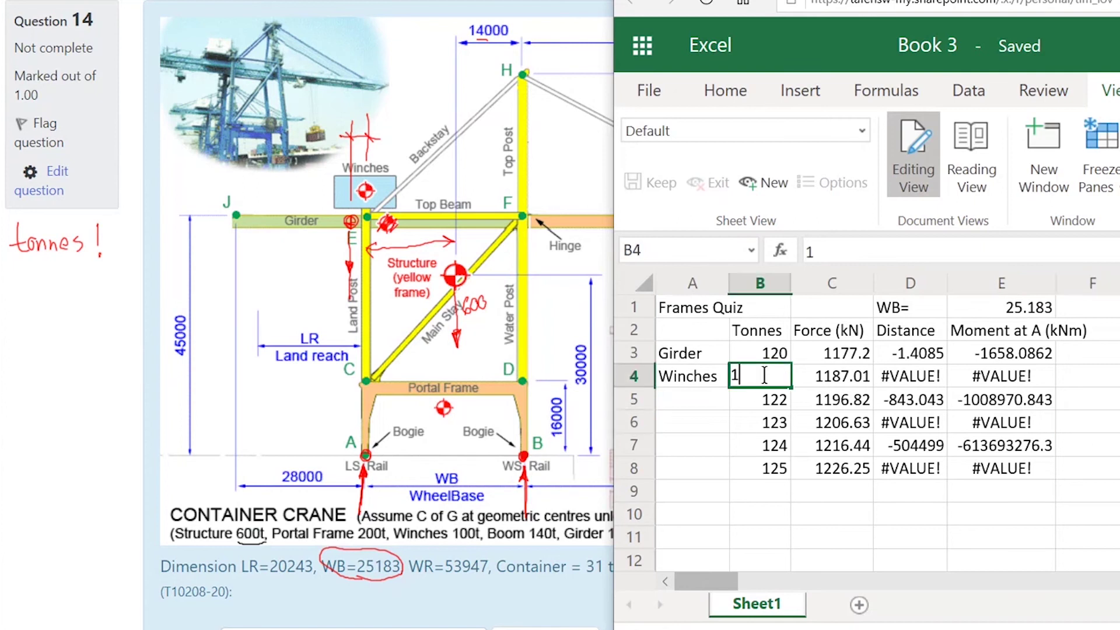
{"action": "type", "text": "00"}
{"action": "left_click", "coordinate": [1113, 493]}
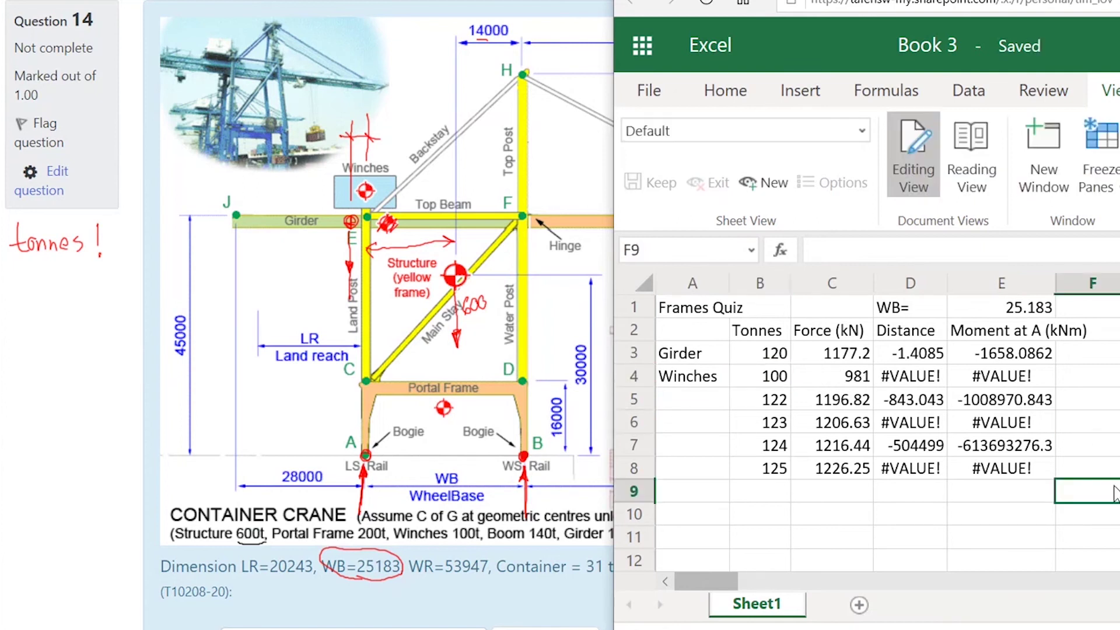
- Set the winches' distance from A in D4 to 0
{"action": "left_click", "coordinate": [917, 382]}
{"action": "type", "text": "0"}
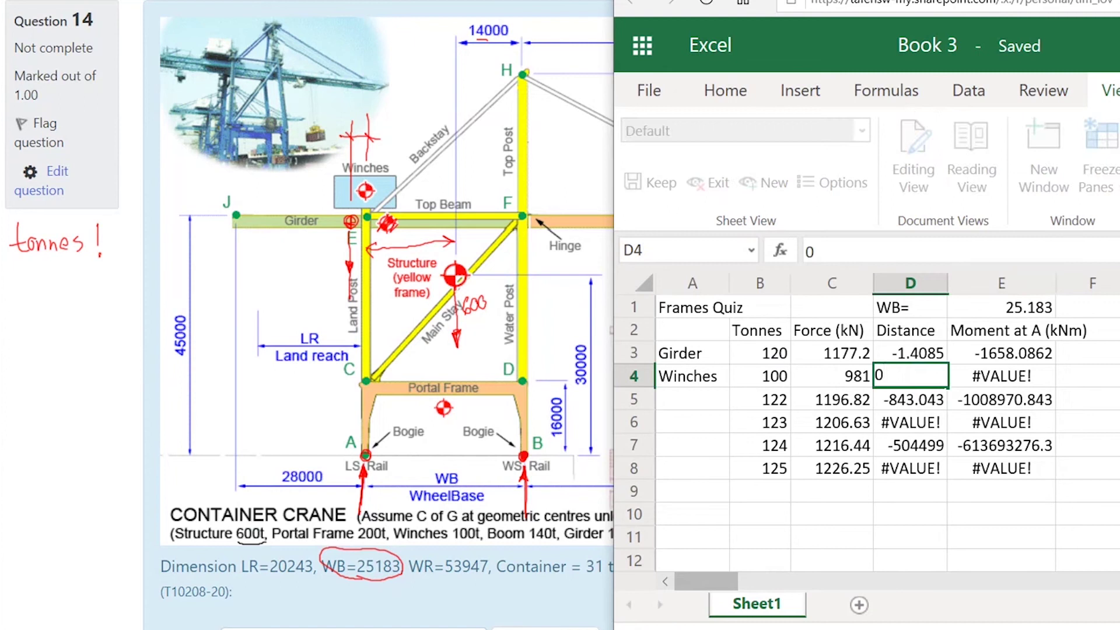
{"action": "left_click", "coordinate": [1089, 445]}
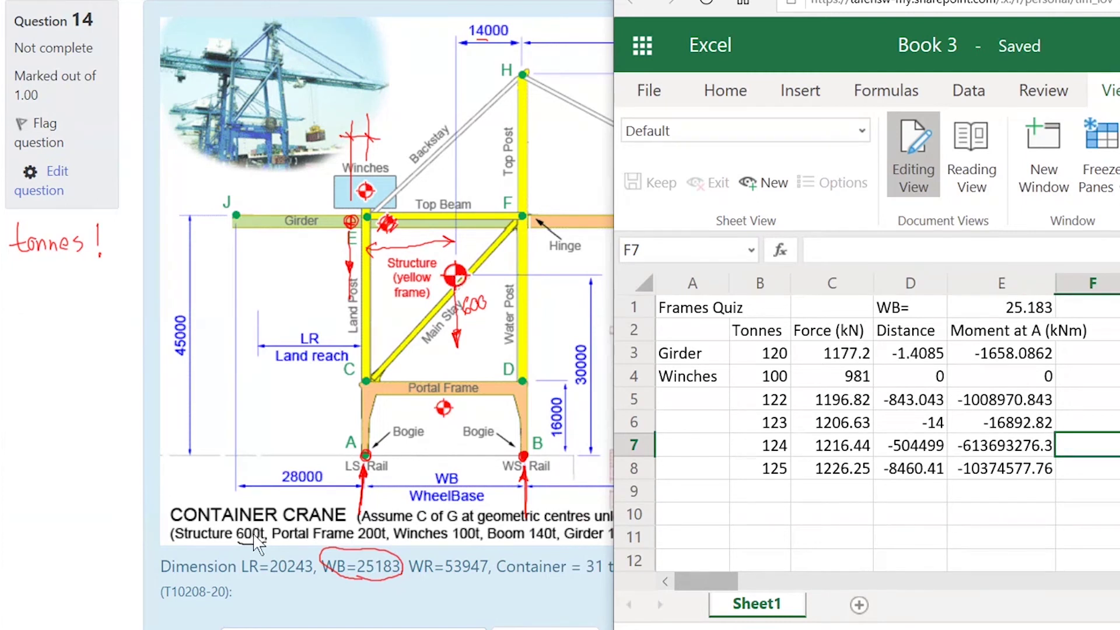
- Label row 5 as Structure and set its weight in B5 to 600 tonnes
{"action": "left_click", "coordinate": [712, 403]}
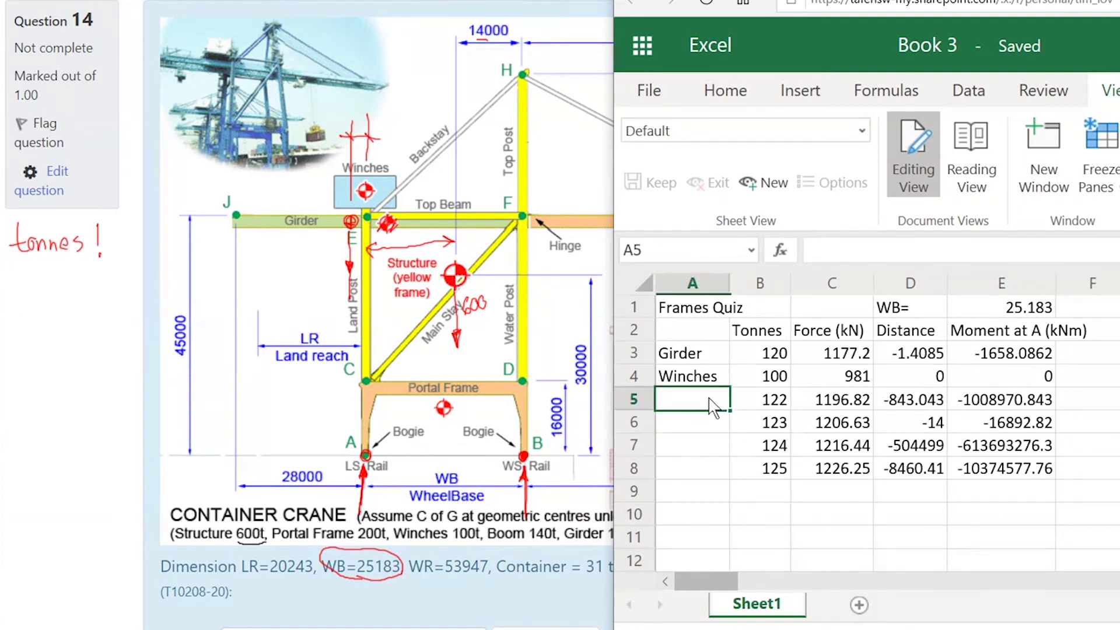
{"action": "type", "text": "Structu"}
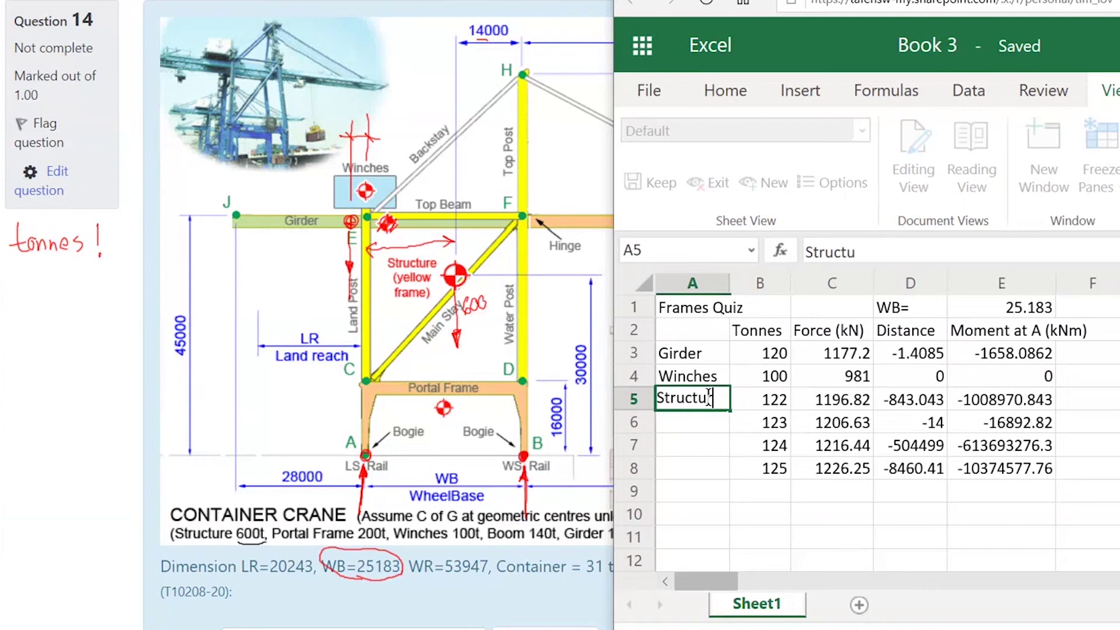
{"action": "type", "text": "re"}
{"action": "left_click", "coordinate": [782, 402]}
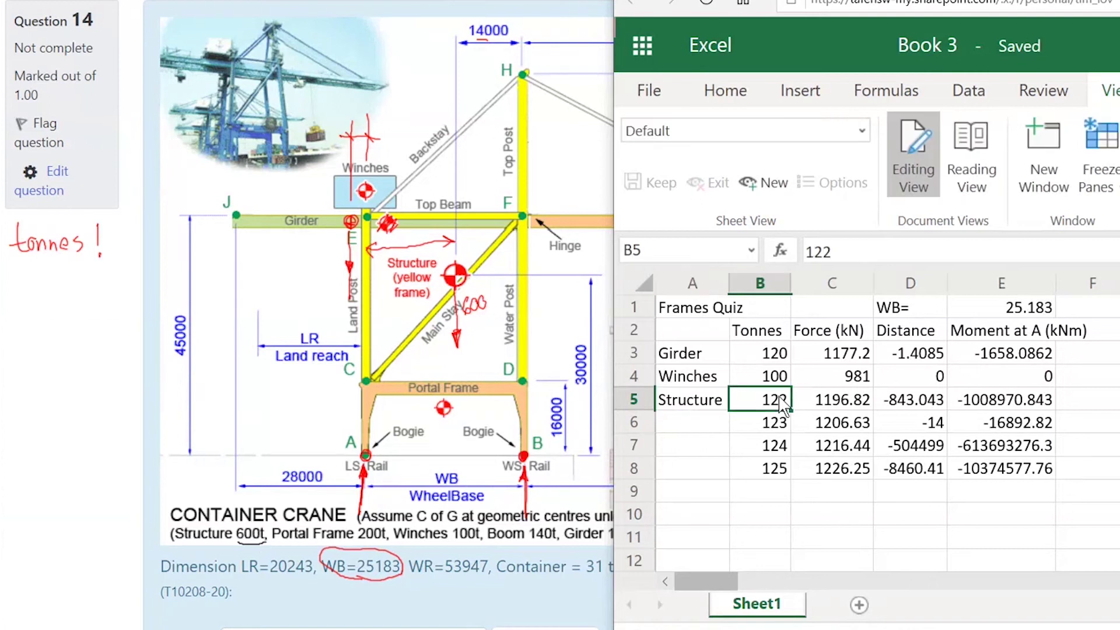
{"action": "type", "text": "600"}
{"action": "key", "text": "Return"}
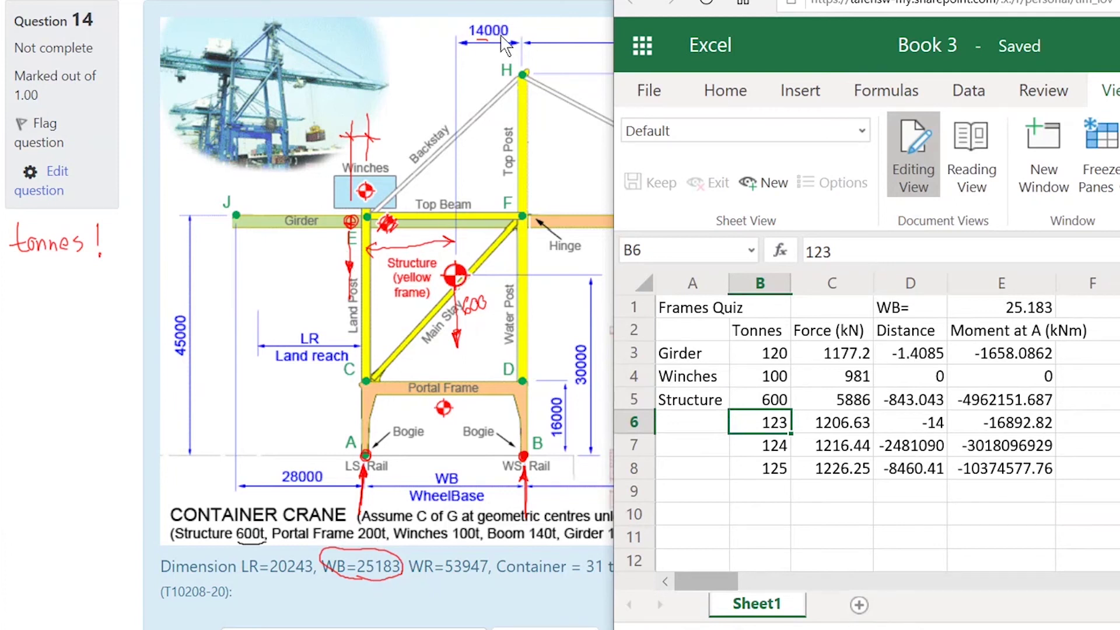
- Replace the structure's distance in D5 with the formula =E1-14
{"action": "left_click", "coordinate": [922, 402]}
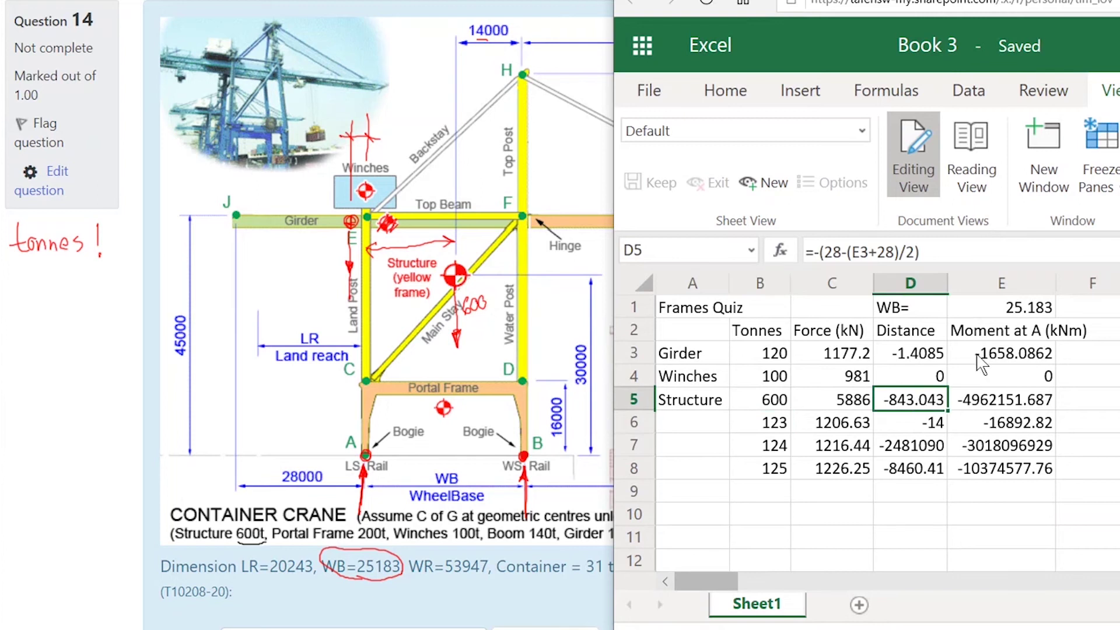
{"action": "type", "text": "="}
{"action": "left_click", "coordinate": [1030, 309]}
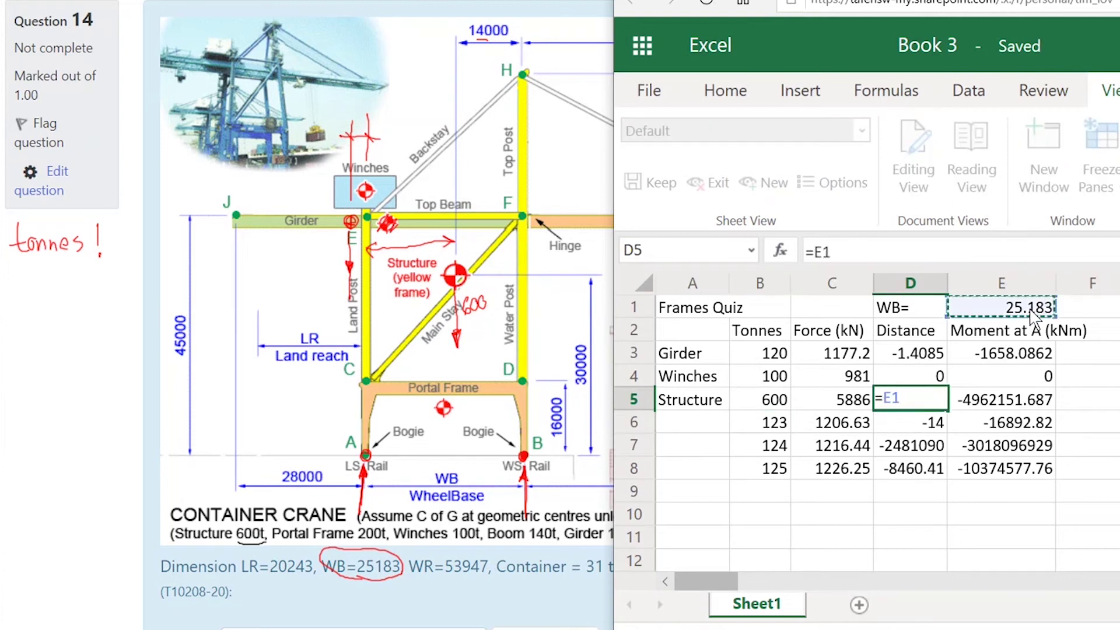
{"action": "type", "text": "-14"}
{"action": "key", "text": "Return"}
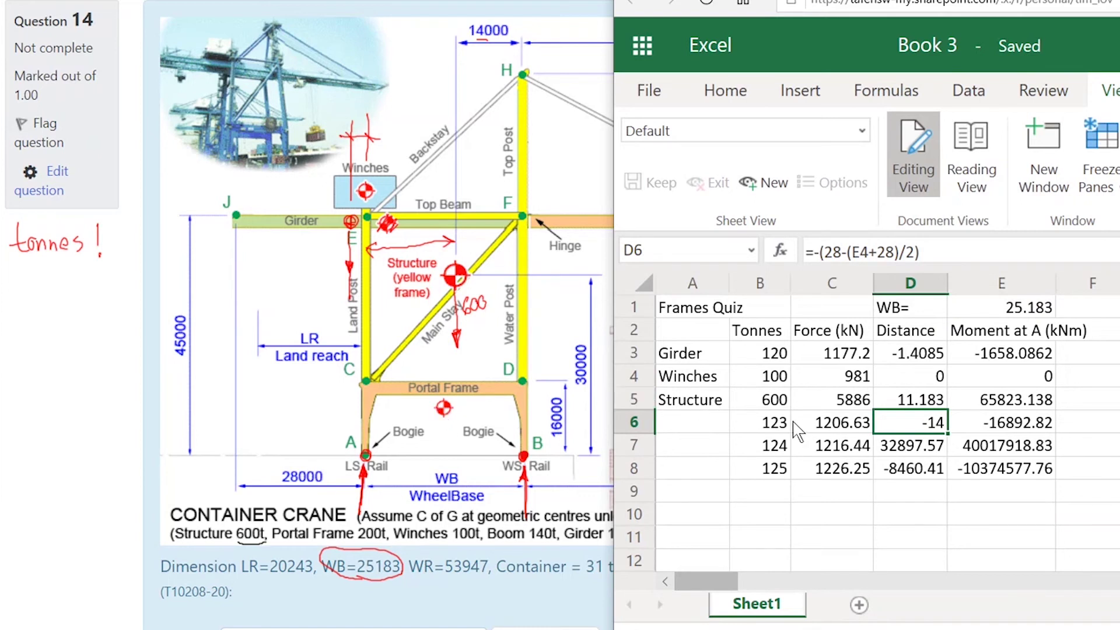
- Label row 6 as Portal in cell A6
{"action": "left_click", "coordinate": [695, 426]}
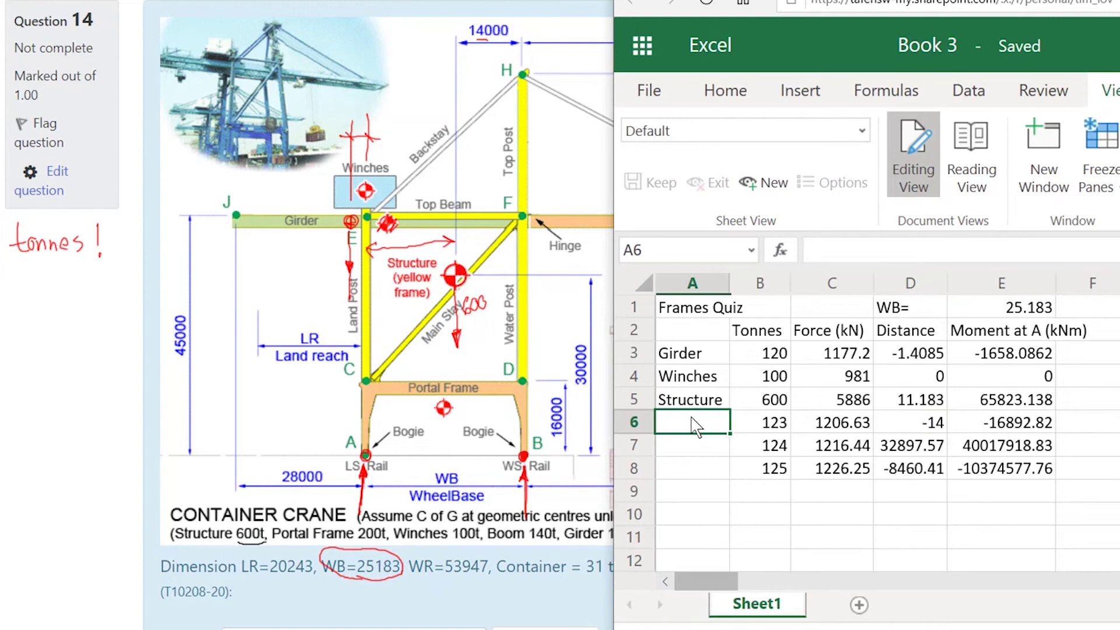
{"action": "type", "text": "Porta"}
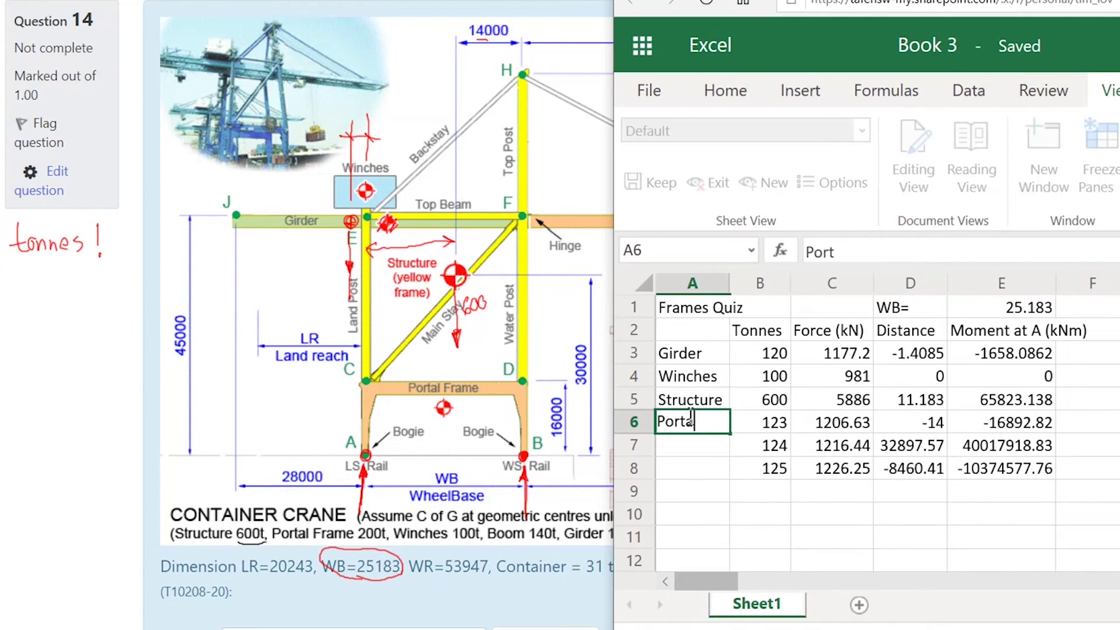
{"action": "type", "text": "l"}
{"action": "key", "text": "Return"}
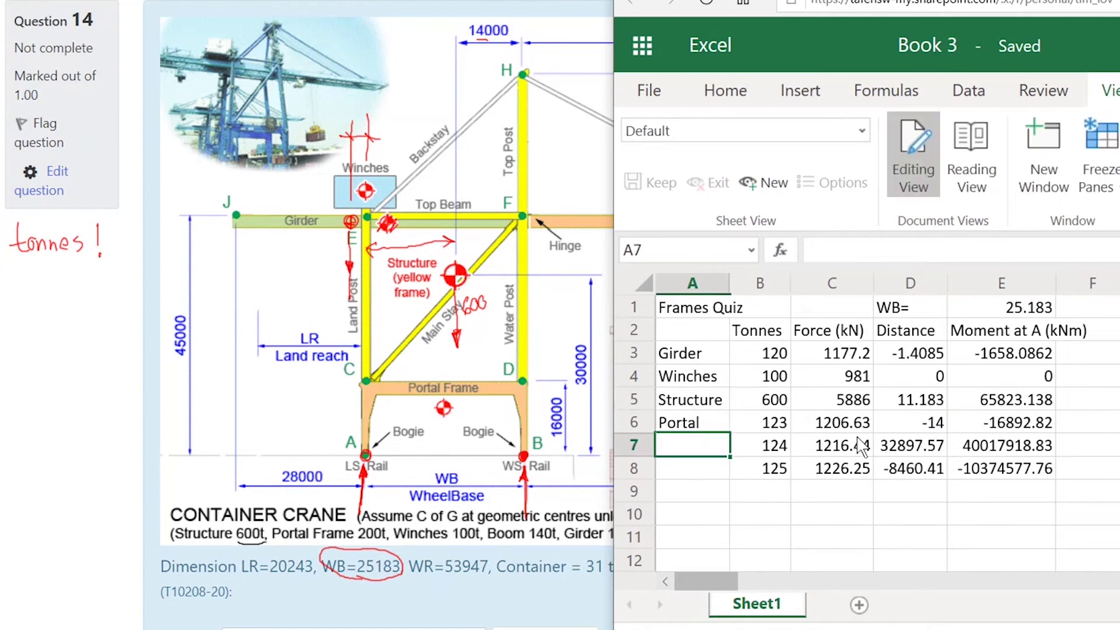
- Replace the portal's distance in D6 with half the wheelbase, using the formula =E1/2
{"action": "left_click", "coordinate": [926, 426]}
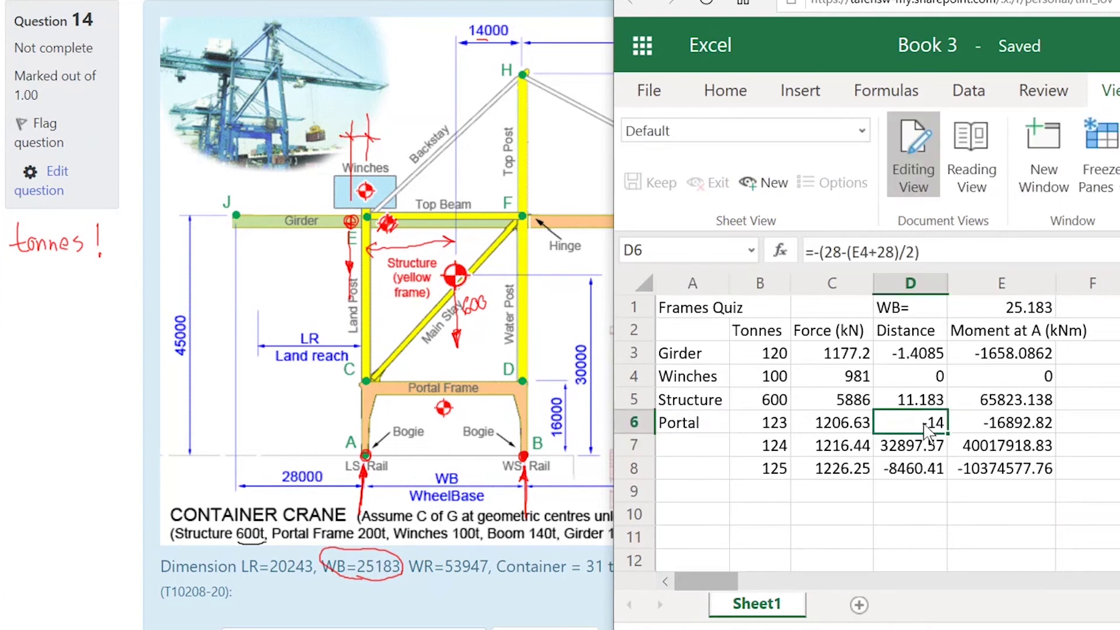
{"action": "type", "text": "="}
{"action": "left_click", "coordinate": [1022, 310]}
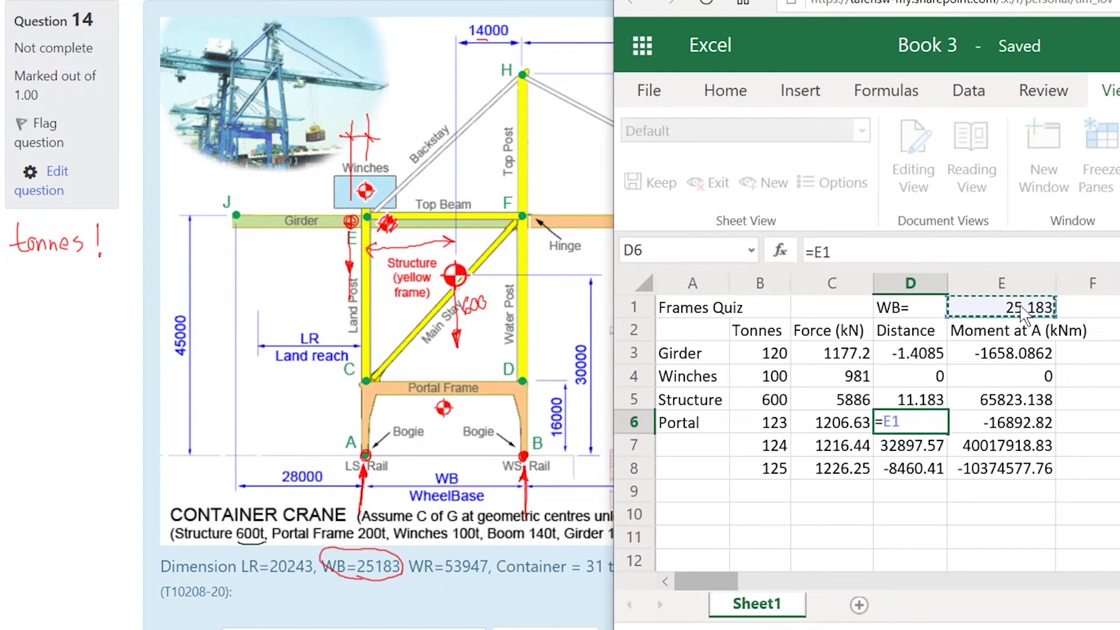
{"action": "type", "text": "/2"}
{"action": "key", "text": "Return"}
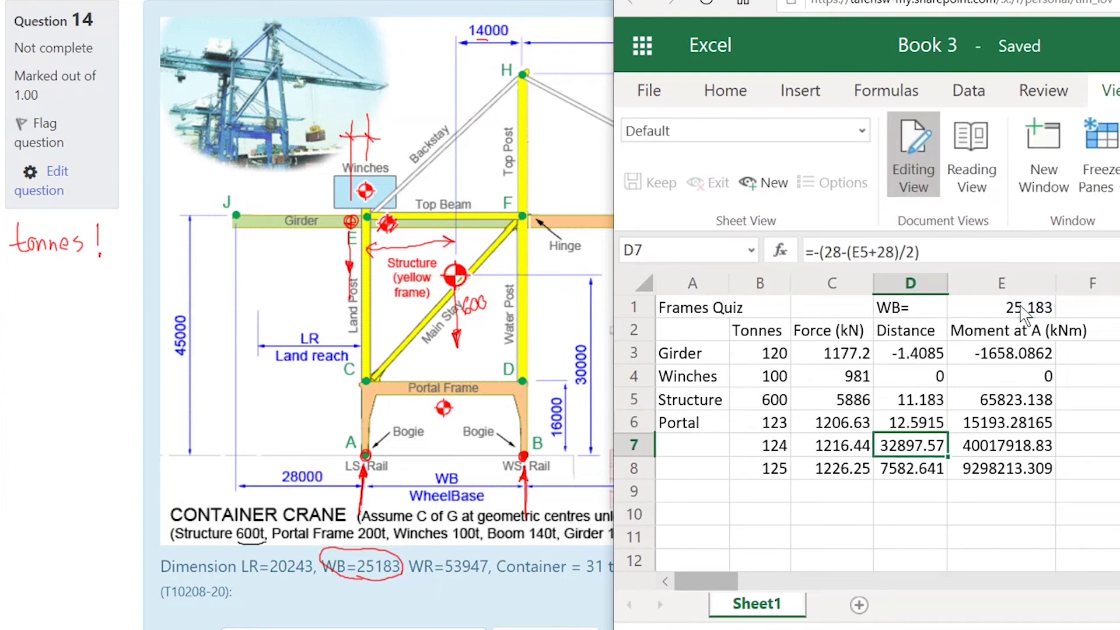
- Move the browser window back beside the crane diagram and return to the Book 3 workbook
{"action": "left_click", "coordinate": [778, 426]}
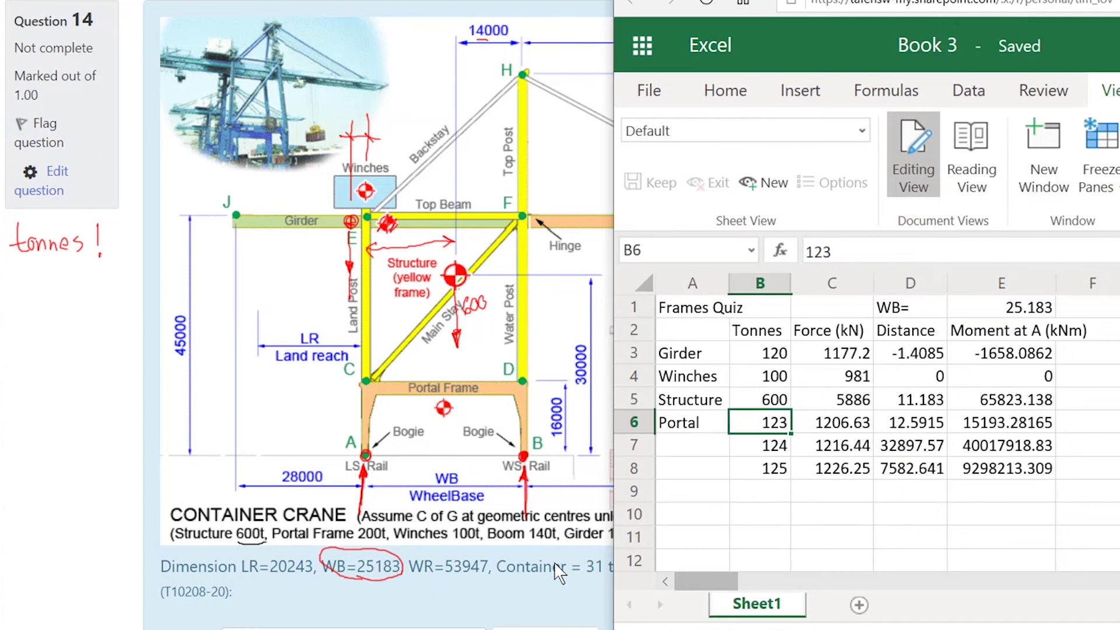
{"action": "key", "text": "alt+Left"}
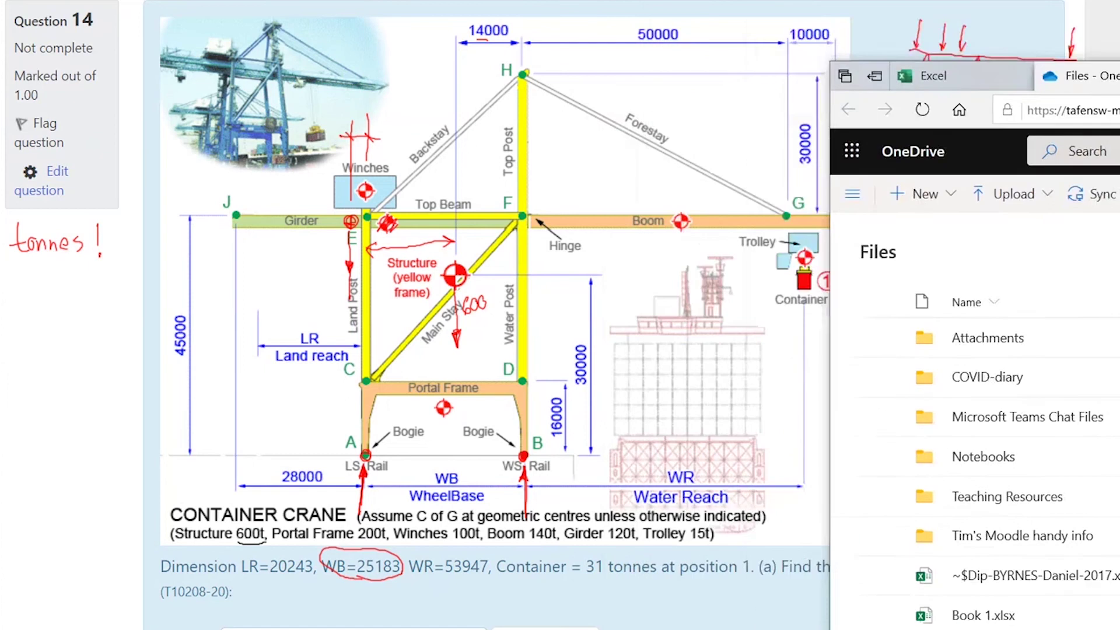
{"action": "left_click_drag", "start_coordinate": [1119, 74], "coordinate": [1010, 6]}
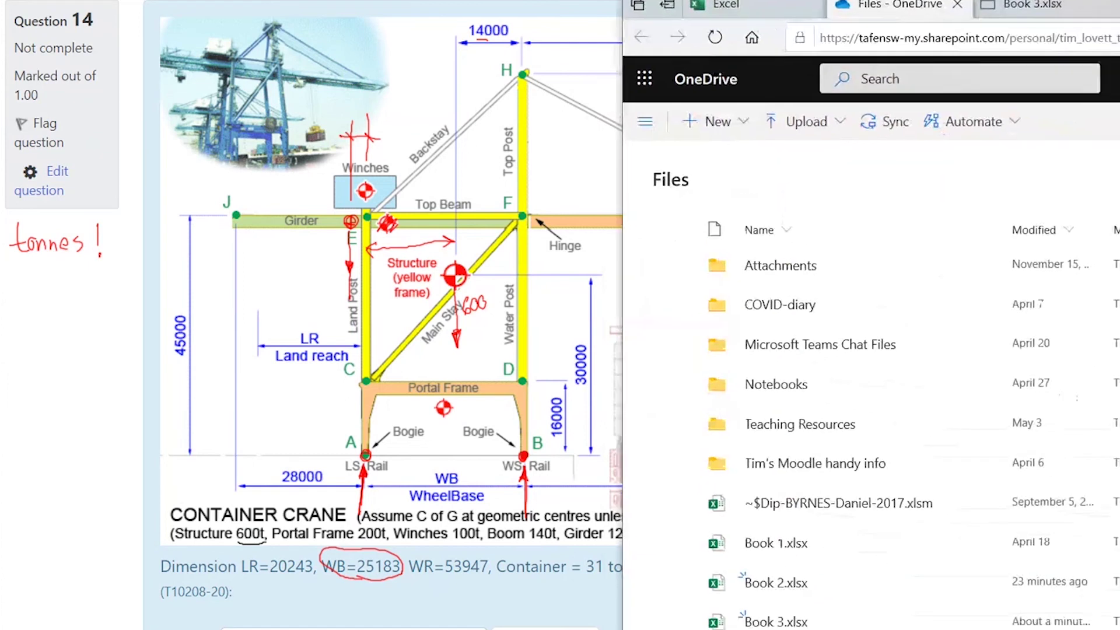
{"action": "left_click", "coordinate": [776, 7]}
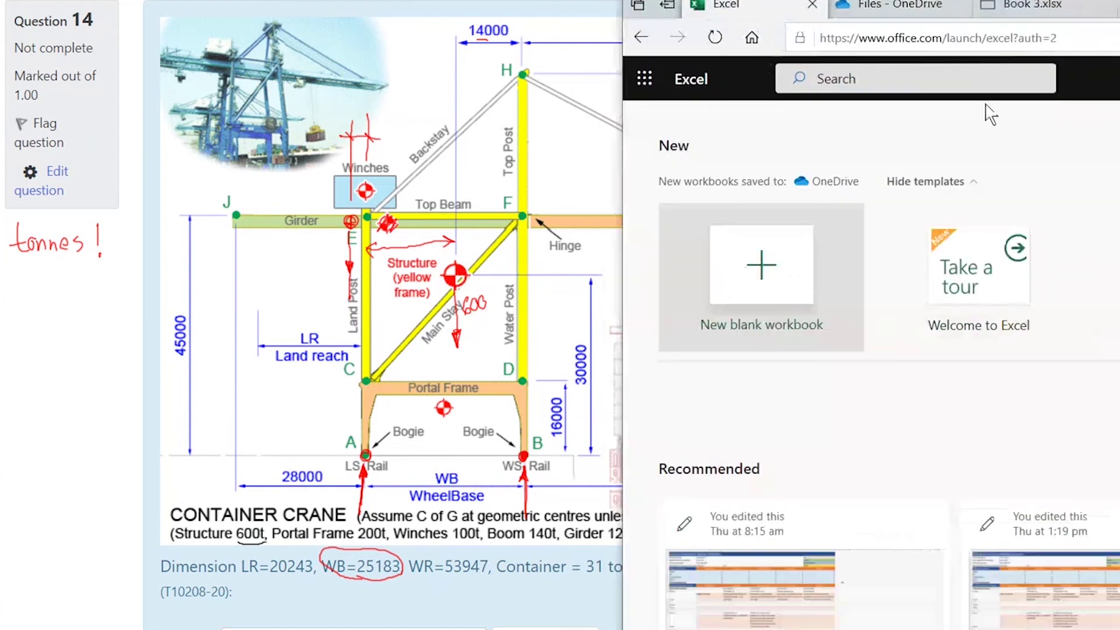
{"action": "left_click", "coordinate": [1033, 6]}
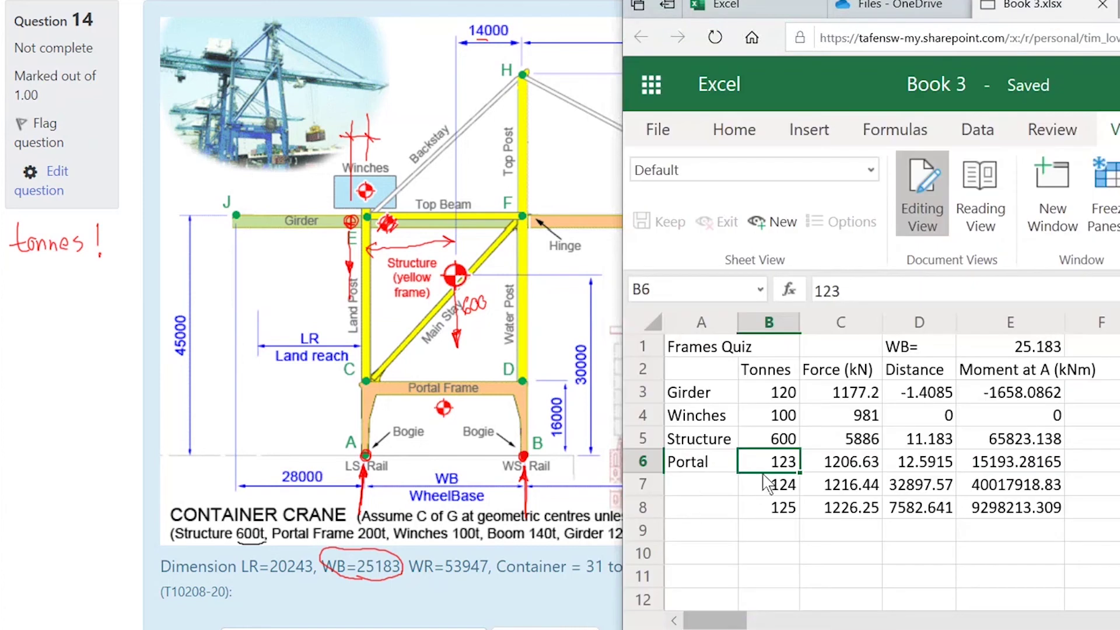
- Set the portal's weight in B6 to 200 tonnes
{"action": "type", "text": "200"}
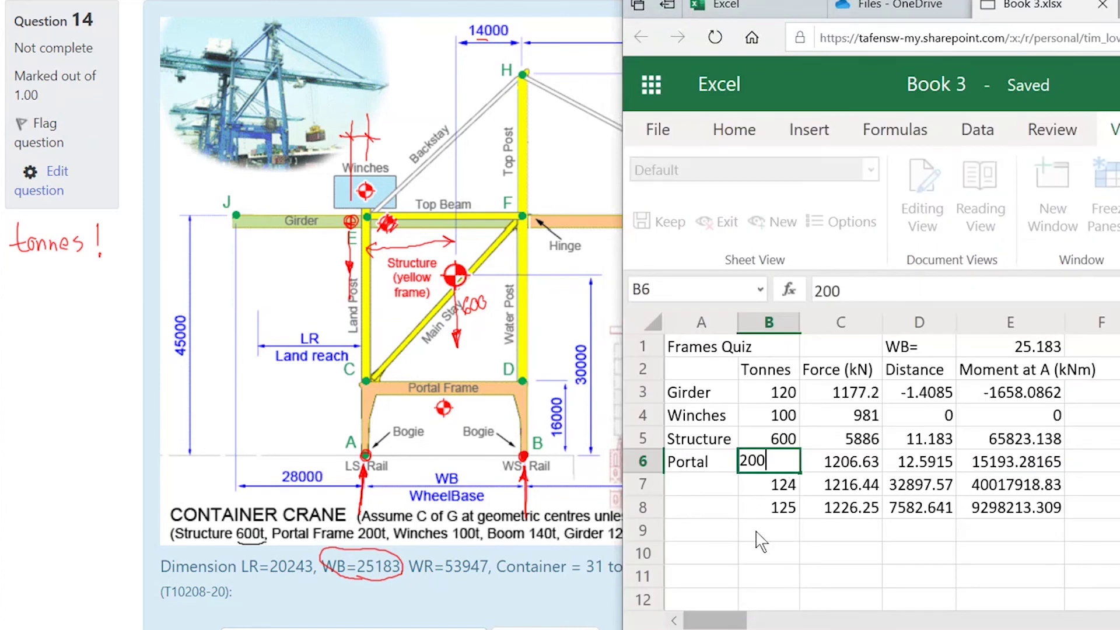
{"action": "left_click", "coordinate": [708, 520]}
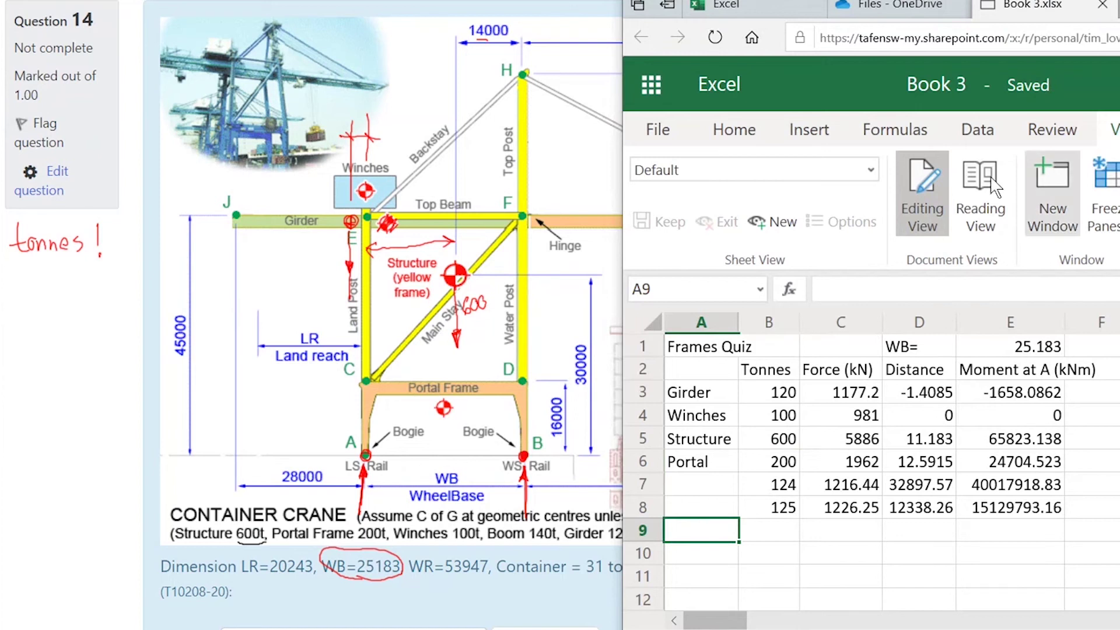
- Label row 7 as Boom in A7 and set its weight in B7 to 140 tonnes
{"action": "mouse_move", "coordinate": [1119, 14]}
{"action": "left_mouse_down"}
{"action": "mouse_move", "coordinate": [1119, 483]}
{"action": "mouse_move", "coordinate": [1037, 260]}
{"action": "mouse_move", "coordinate": [1119, 300]}
{"action": "mouse_move", "coordinate": [1119, 80]}
{"action": "mouse_move", "coordinate": [1112, 534]}
{"action": "mouse_move", "coordinate": [1119, 32]}
{"action": "left_mouse_up"}
{"action": "type", "text": "Boom"}
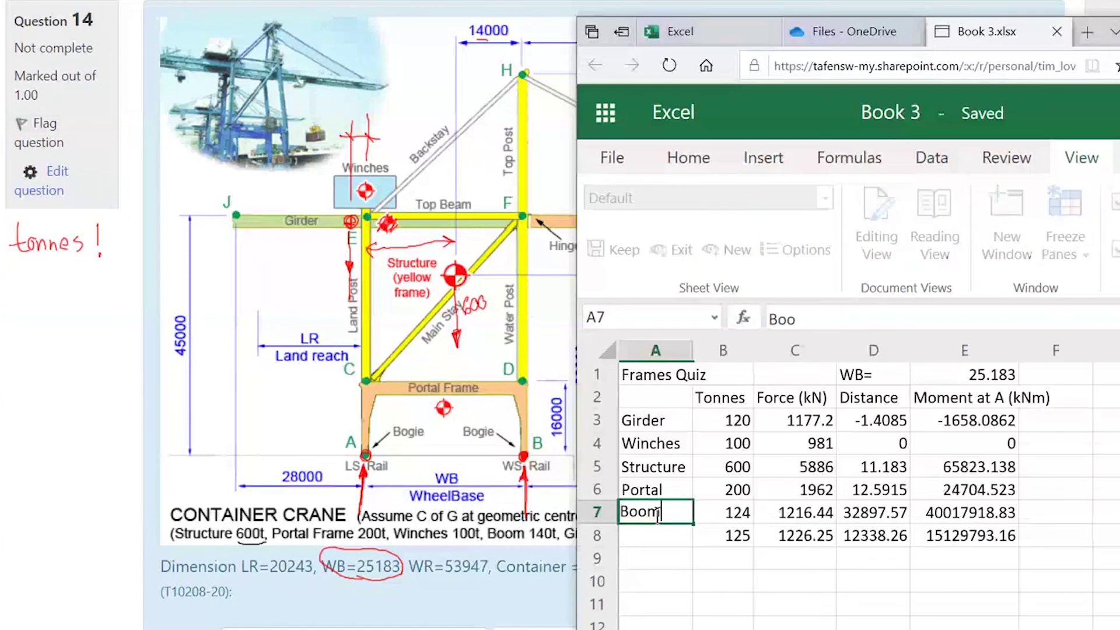
{"action": "left_click", "coordinate": [737, 511]}
{"action": "type", "text": "14"}
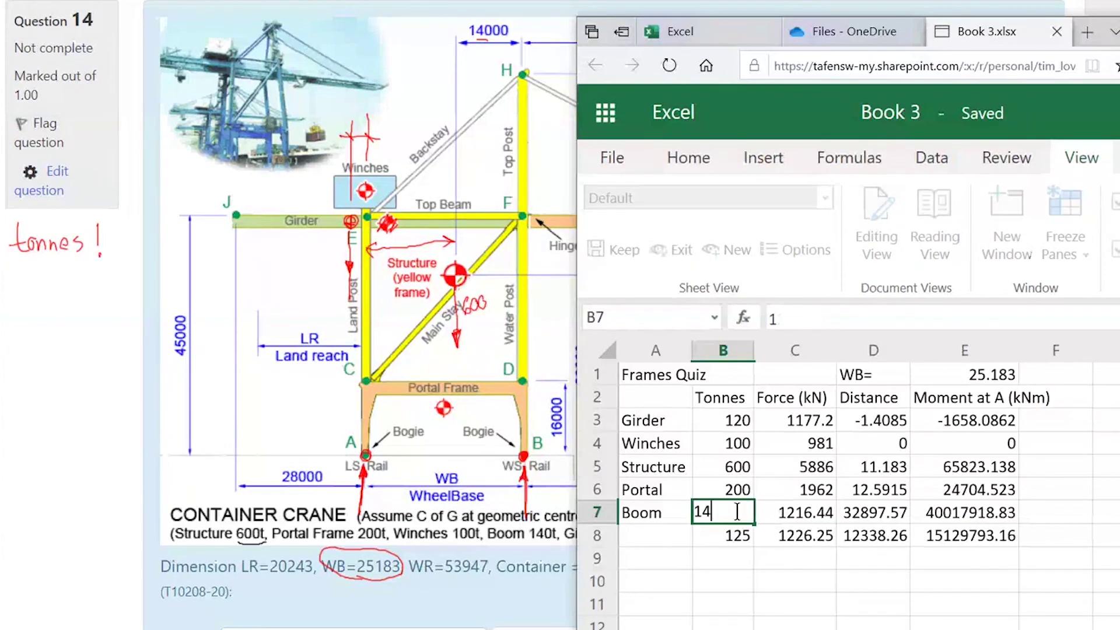
{"action": "left_click", "coordinate": [939, 618]}
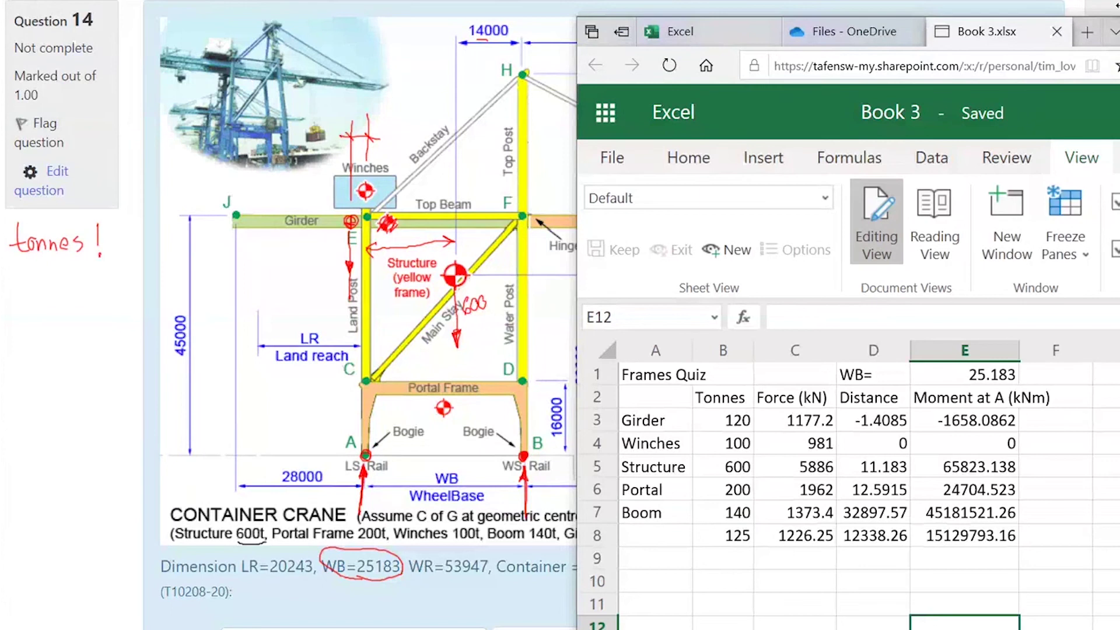
- Enter 53947 as the WR value in F1, and replace the boom's distance in D7 with D1 plus half of F1
{"action": "left_click_drag", "start_coordinate": [1118, 41], "coordinate": [986, 615]}
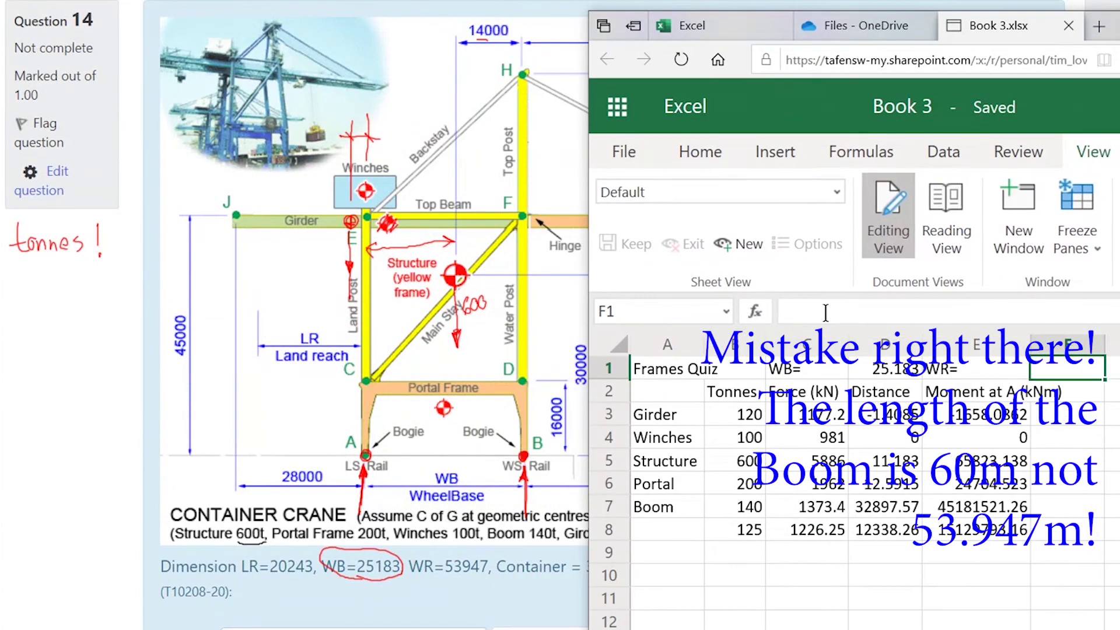
{"action": "type", "text": "5394"}
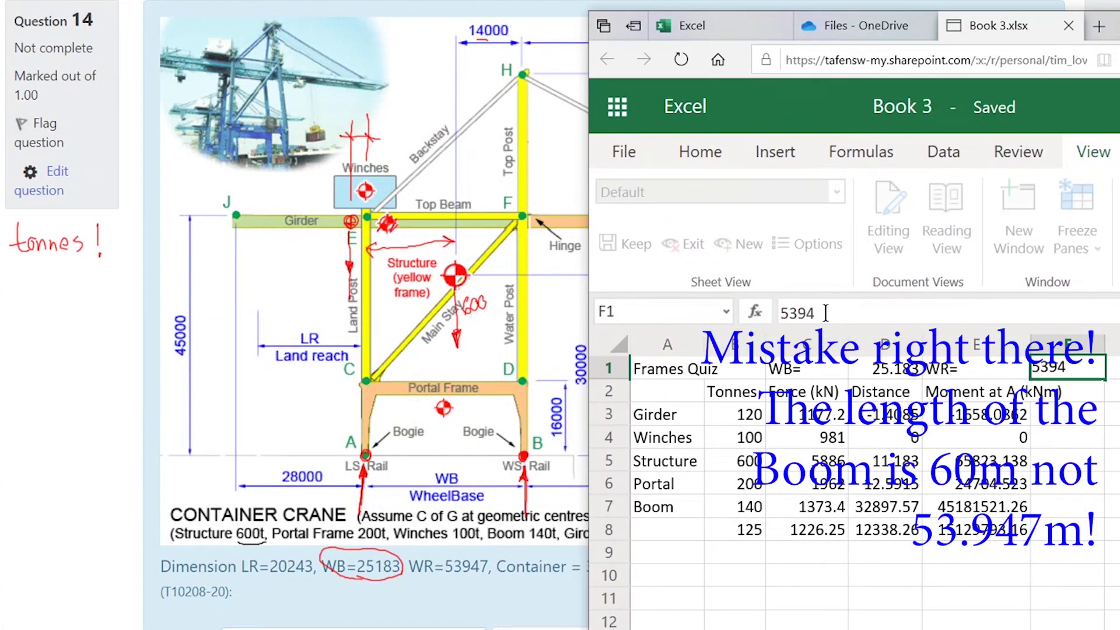
{"action": "type", "text": "7"}
{"action": "key", "text": "Return"}
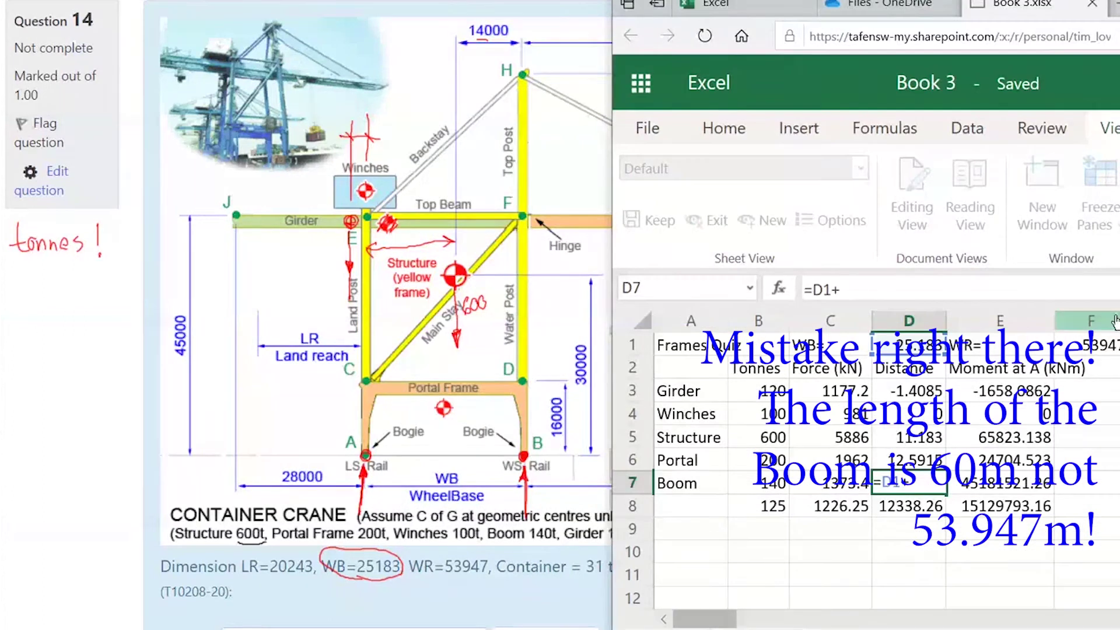
{"action": "key", "text": "Return"}
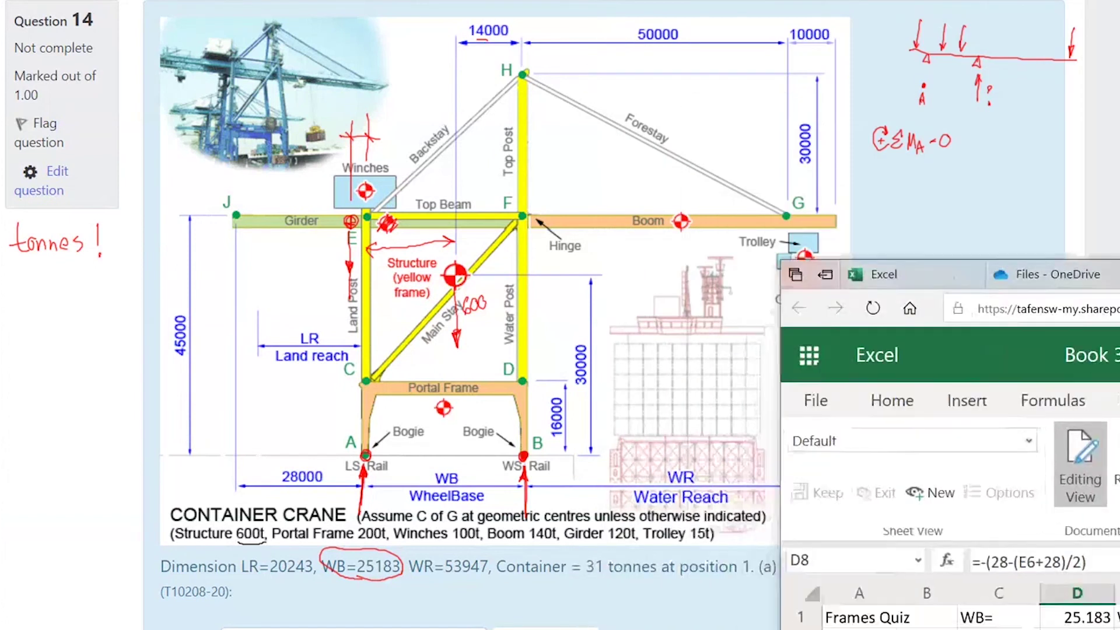
- Label row 8 as Trolley in A8 and set its weight in B8 to 15 tonnes
{"action": "left_click_drag", "start_coordinate": [1119, 311], "coordinate": [837, 599]}
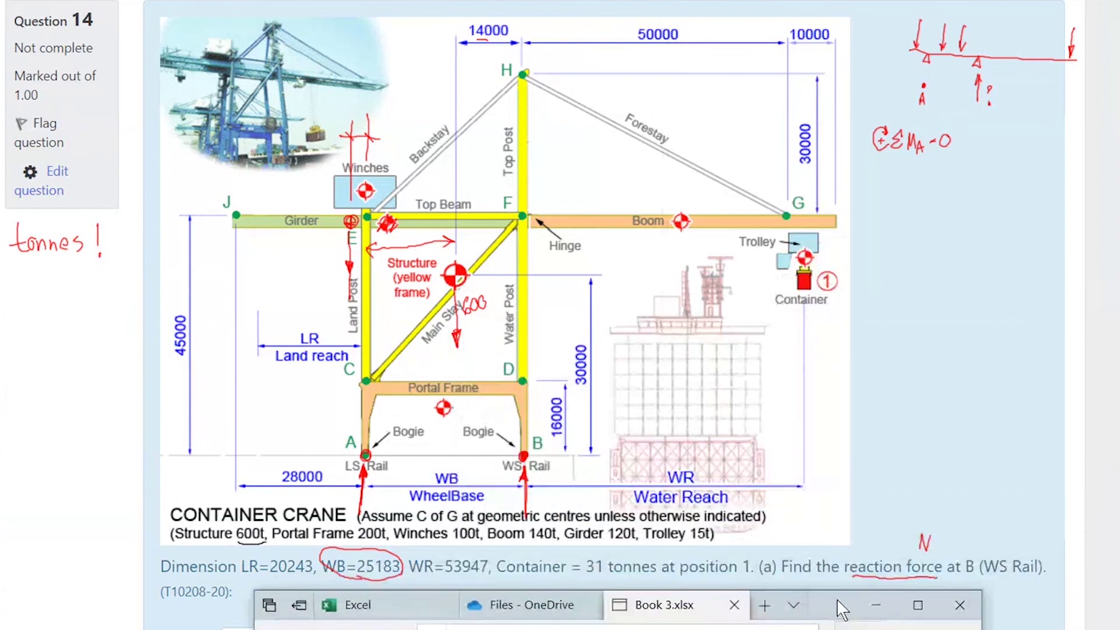
{"action": "left_click_drag", "start_coordinate": [838, 600], "coordinate": [1060, 488]}
{"action": "left_click_drag", "start_coordinate": [1109, 309], "coordinate": [1097, 85]}
{"action": "left_click", "coordinate": [597, 589]}
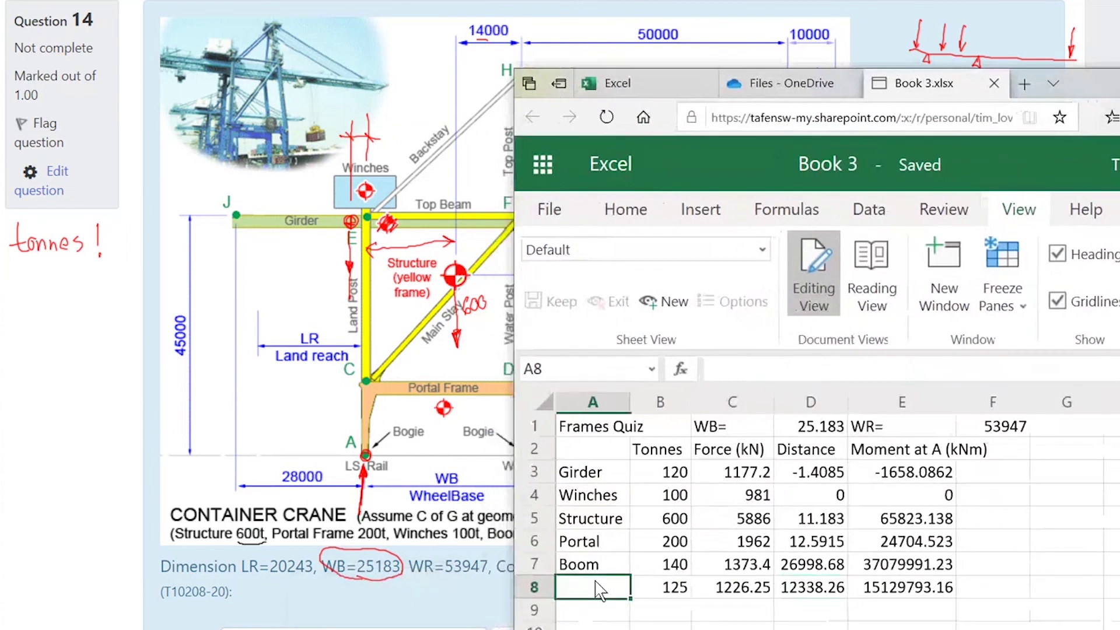
{"action": "type", "text": "Troley"}
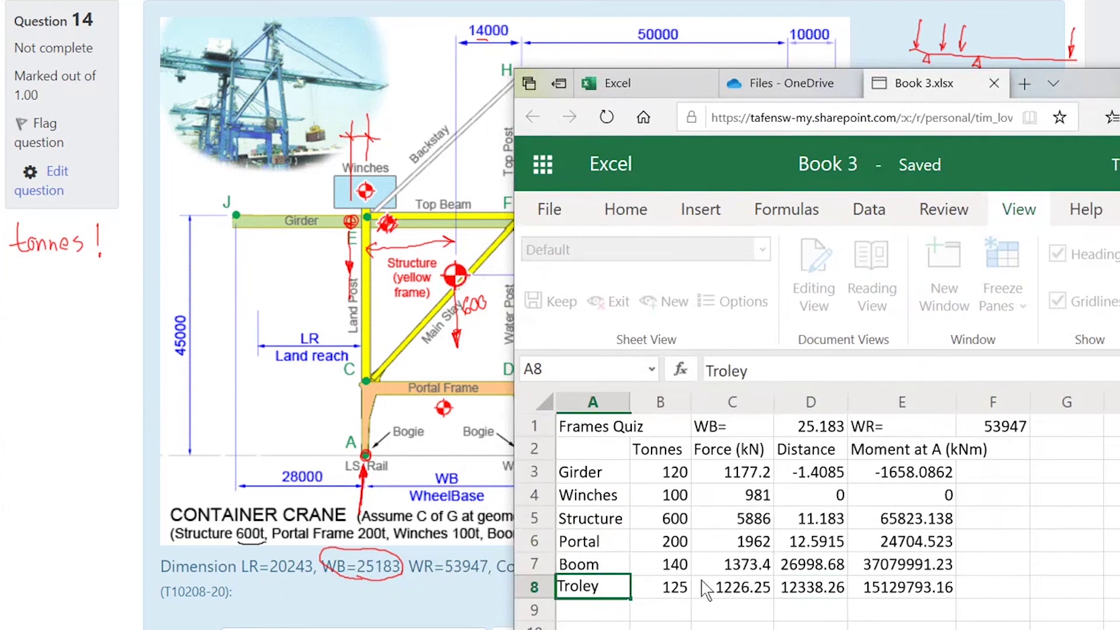
{"action": "left_click", "coordinate": [583, 580]}
{"action": "type", "text": "l"}
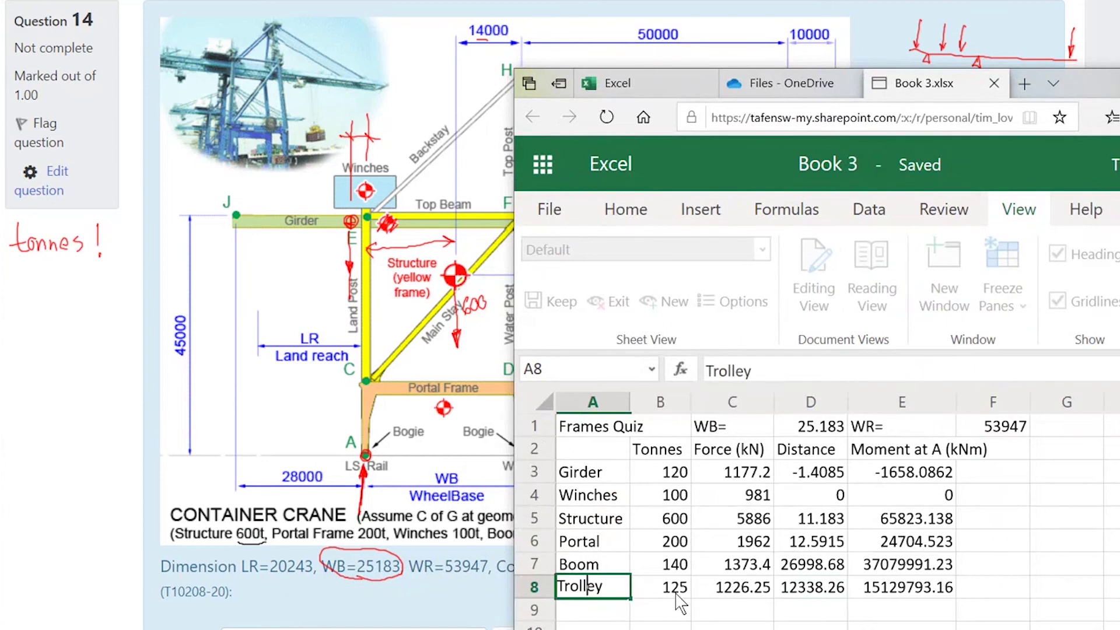
{"action": "left_click", "coordinate": [676, 592]}
{"action": "type", "text": "15"}
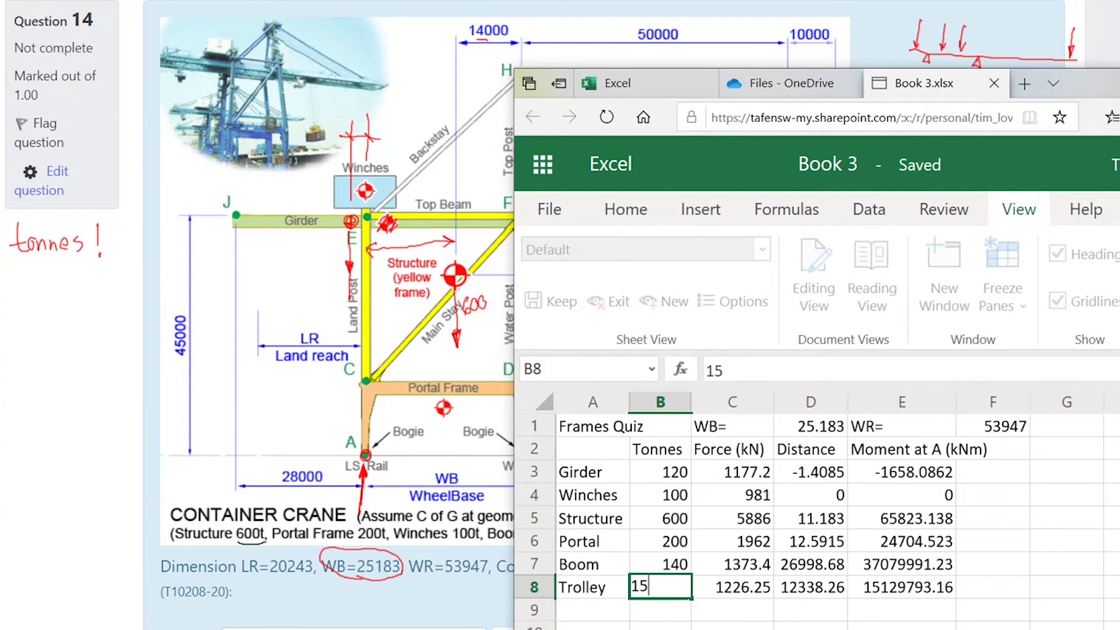
{"action": "left_click", "coordinate": [808, 623]}
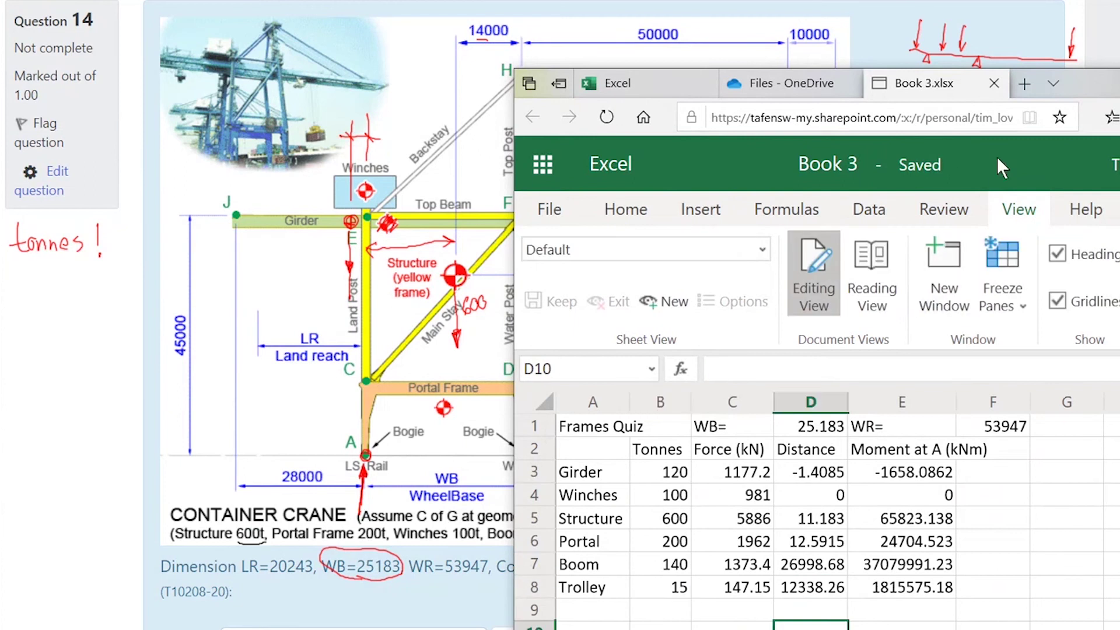
- Replace the trolley's distance in D8 with the formula =D1+F1
{"action": "key", "text": "ctrl+a"}
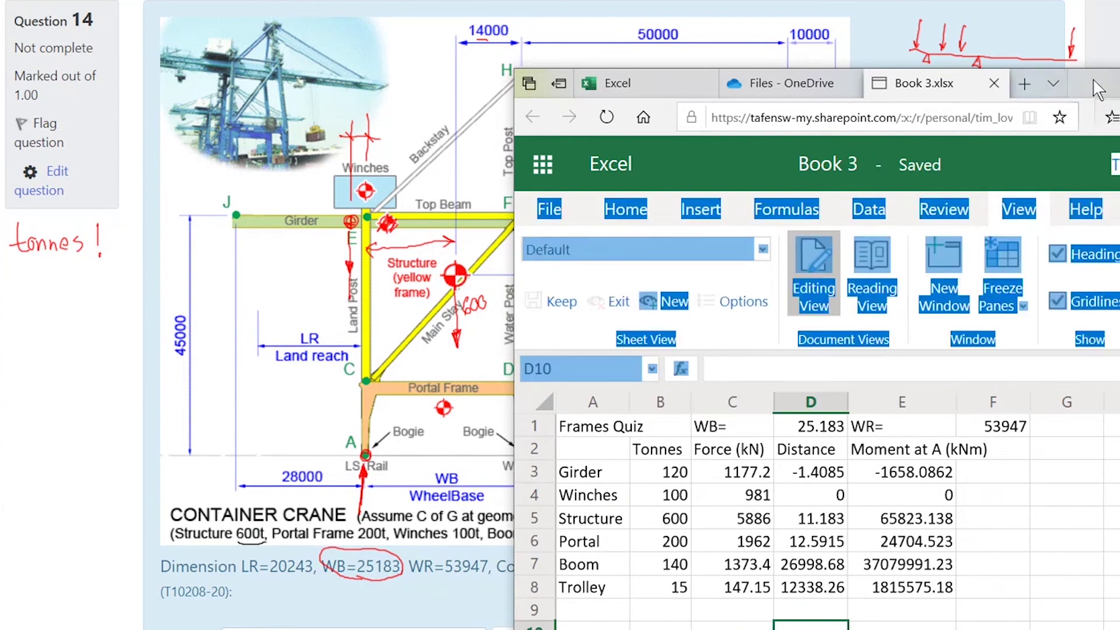
{"action": "left_click_drag", "start_coordinate": [1096, 83], "coordinate": [1062, 5]}
{"action": "left_click", "coordinate": [780, 505]}
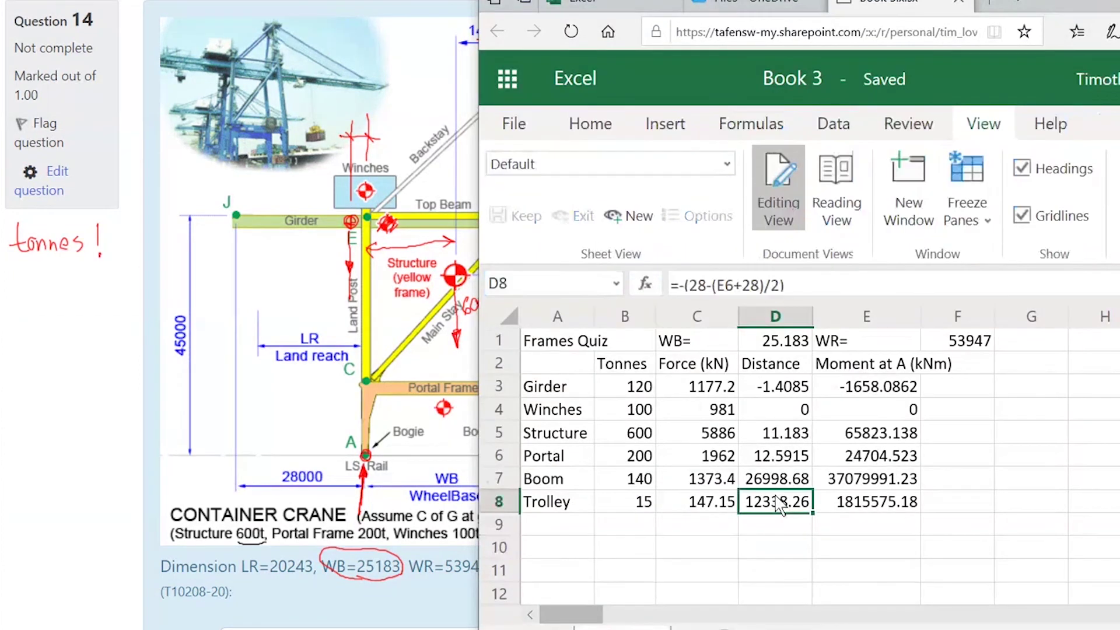
{"action": "key", "text": "Delete"}
{"action": "type", "text": "="}
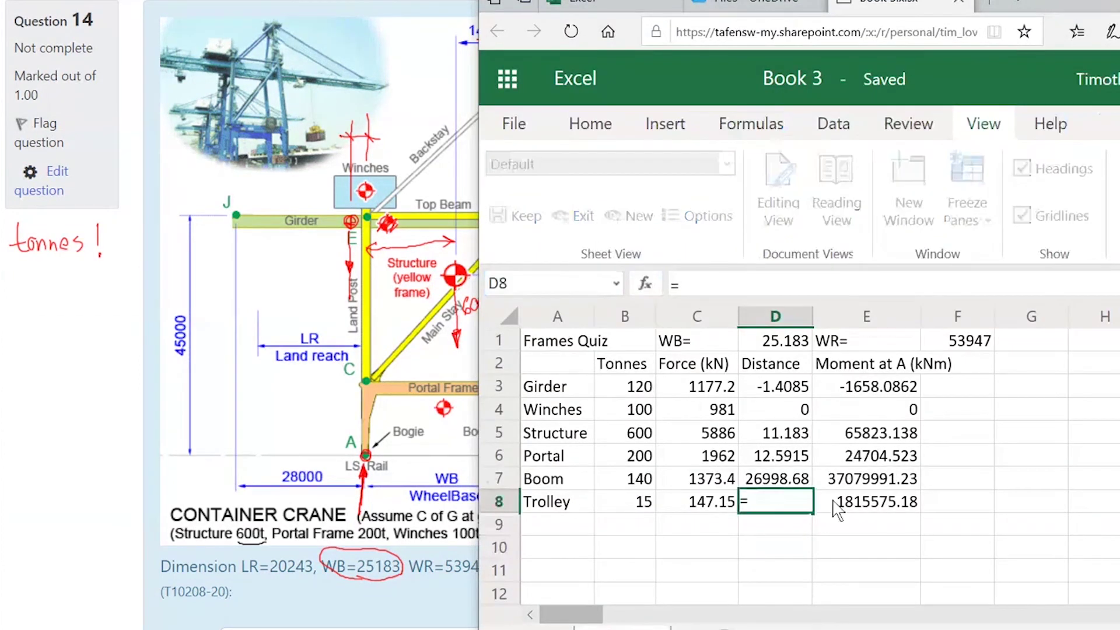
{"action": "left_click", "coordinate": [776, 342]}
{"action": "type", "text": "+"}
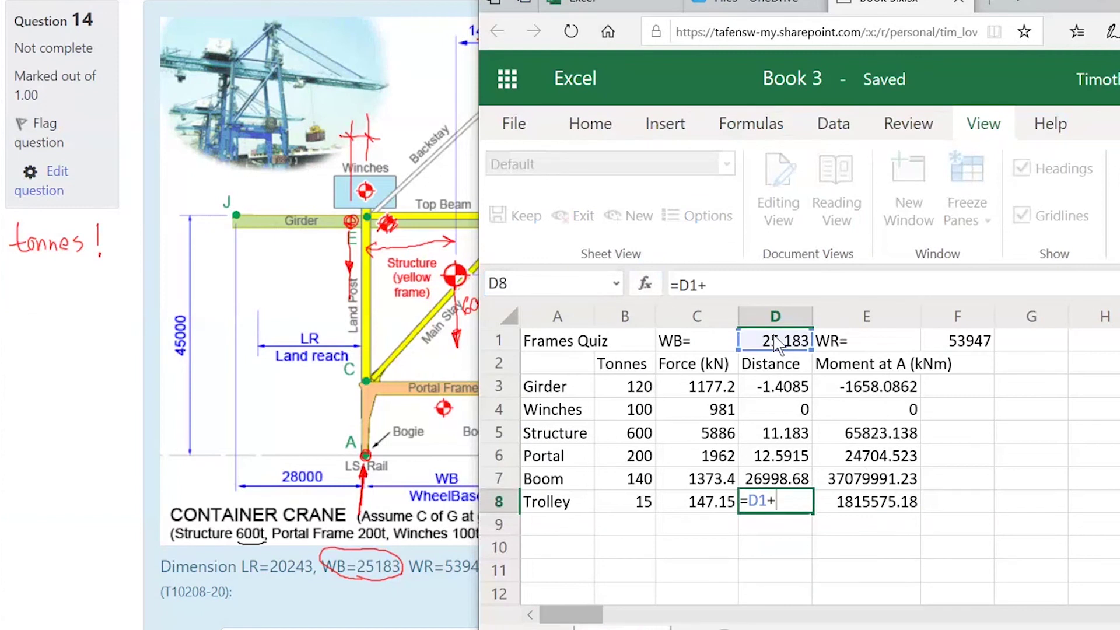
{"action": "left_click", "coordinate": [953, 347]}
{"action": "key", "text": "Return"}
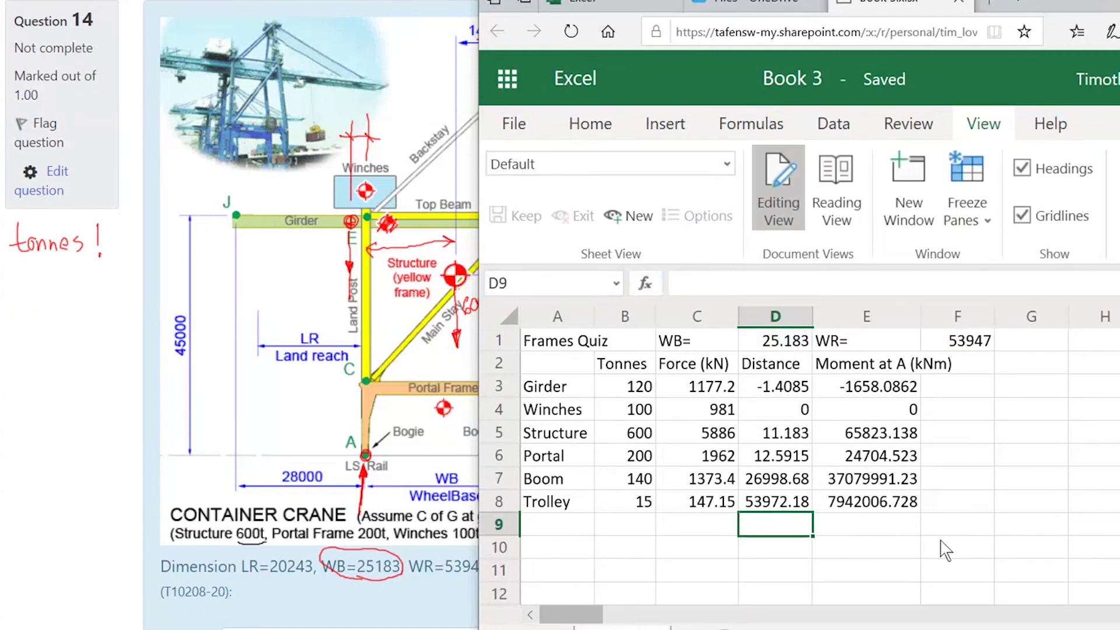
{"action": "left_click", "coordinate": [968, 616]}
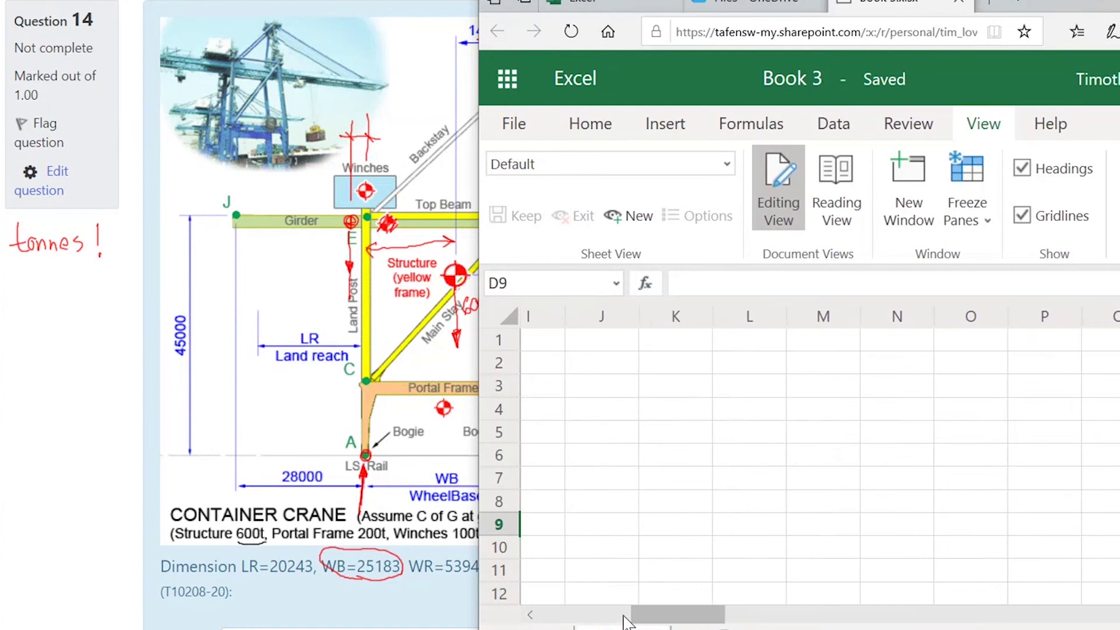
{"action": "scroll", "coordinate": [625, 620], "scroll_direction": "left", "scroll_amount": 5}
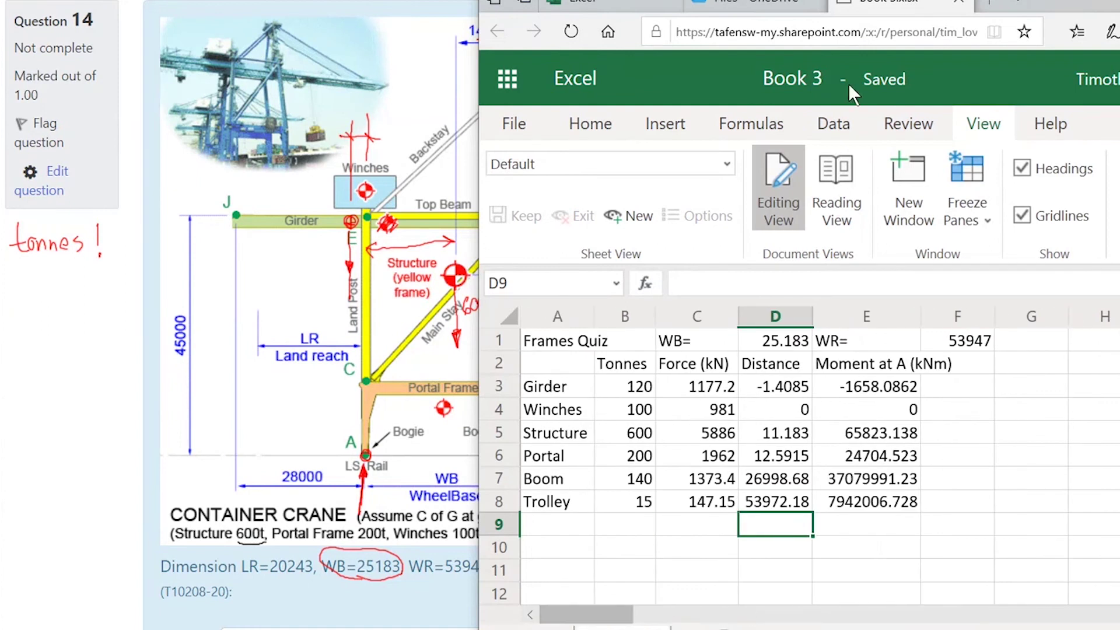
- Label row 9 as Container in A9 and set its weight in B9 to 31 tonnes
{"action": "left_click_drag", "start_coordinate": [1064, 12], "coordinate": [1119, 9]}
{"action": "left_click", "coordinate": [607, 553]}
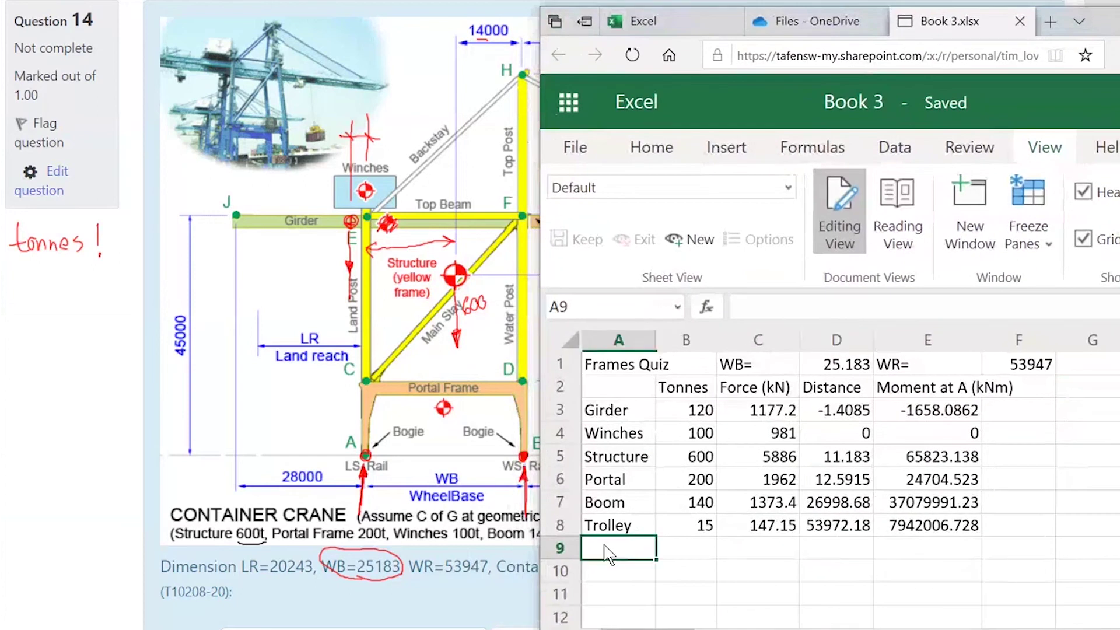
{"action": "type", "text": "Container"}
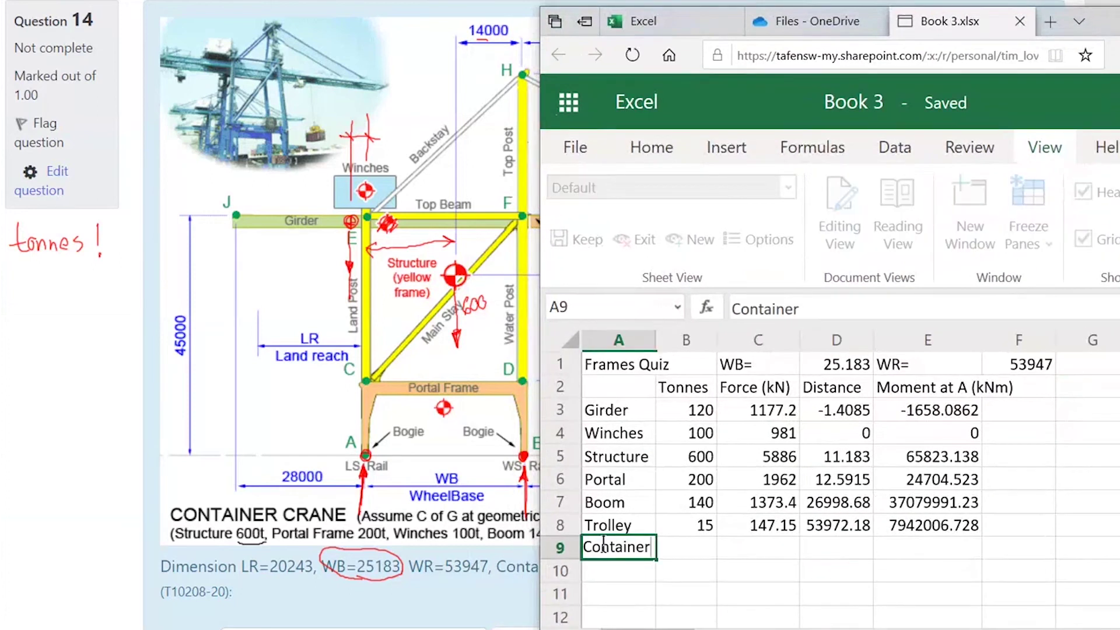
{"action": "left_click", "coordinate": [704, 553]}
{"action": "type", "text": "31"}
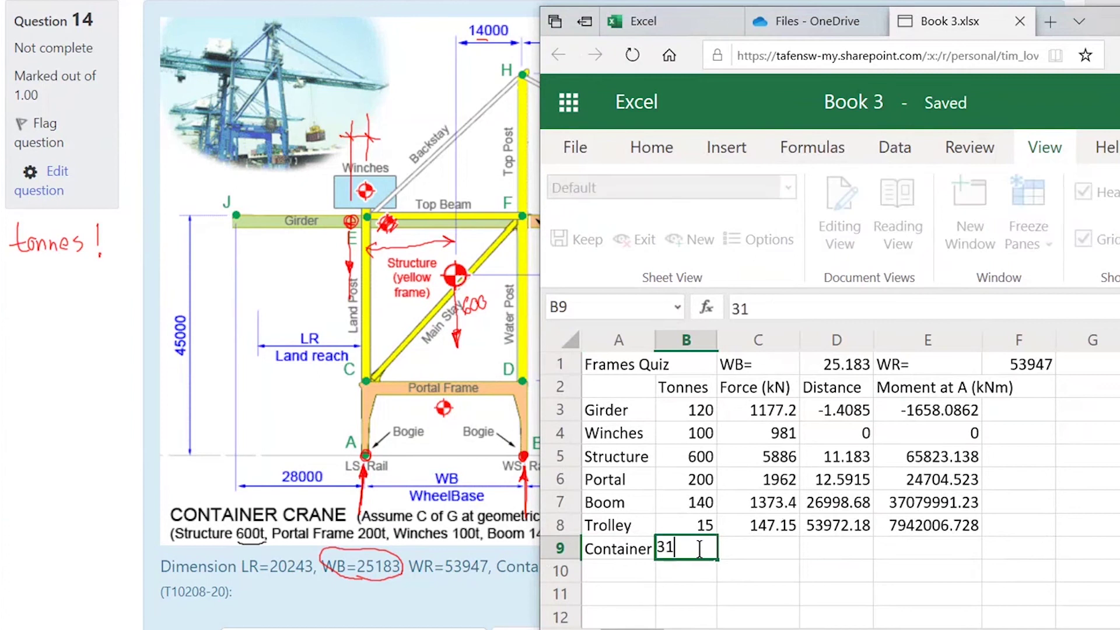
{"action": "left_click", "coordinate": [857, 573]}
- Fill the trolley's force, distance and moment formulas in C8:E8 down to the container row
{"action": "left_click_drag", "start_coordinate": [790, 534], "coordinate": [980, 566]}
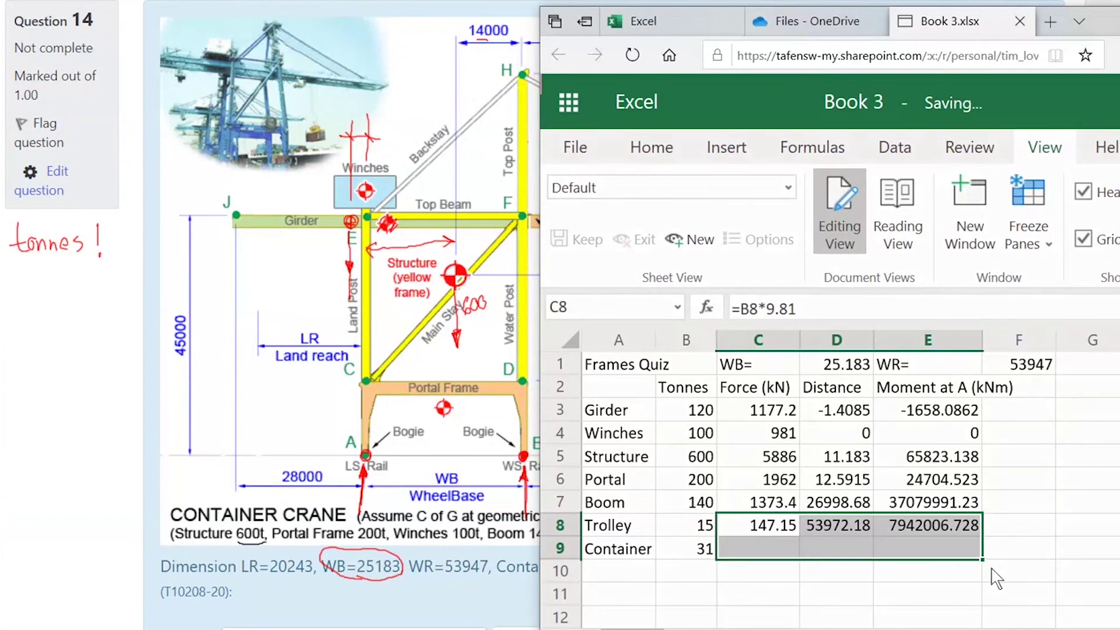
{"action": "left_click", "coordinate": [1037, 598]}
{"action": "left_click", "coordinate": [850, 528]}
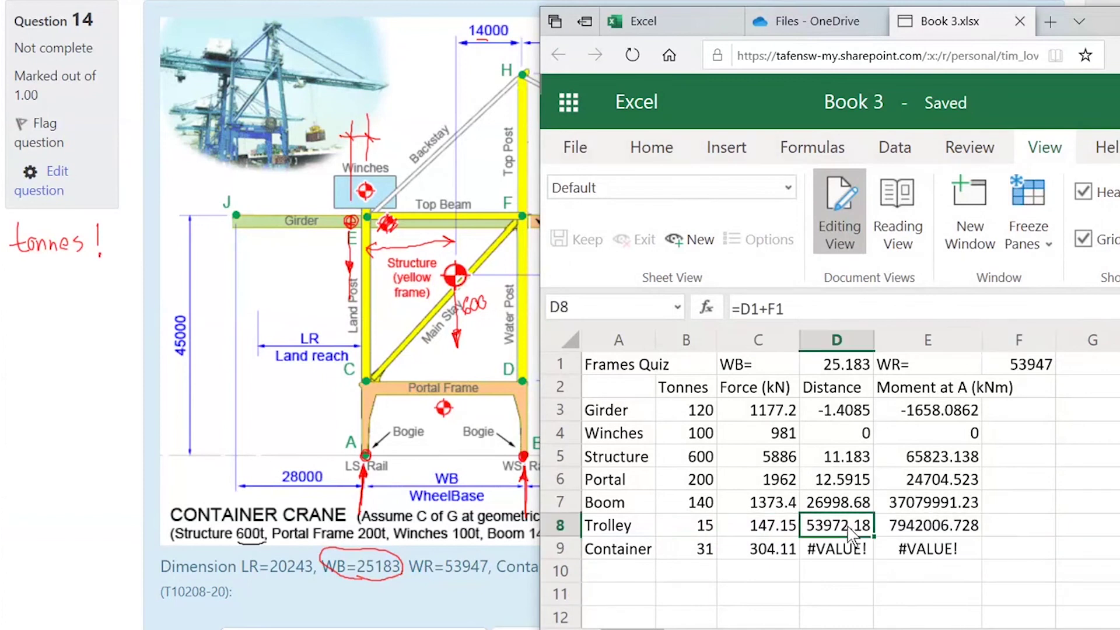
{"action": "left_click", "coordinate": [920, 579]}
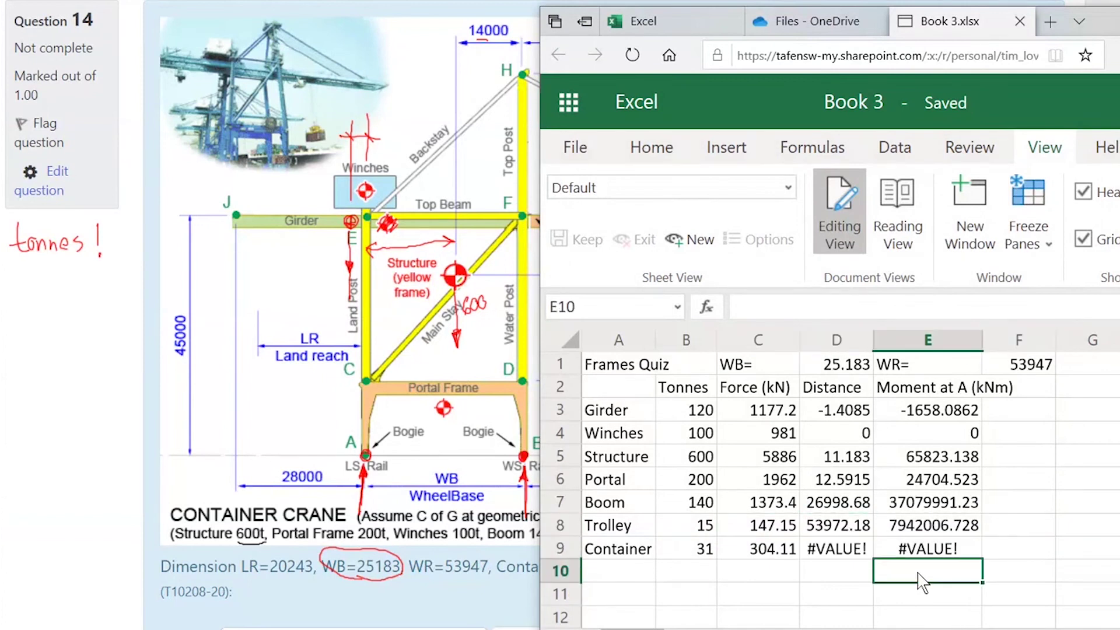
- Replace the container's distance in D9 with the formula =D1+F1
{"action": "left_click", "coordinate": [853, 551]}
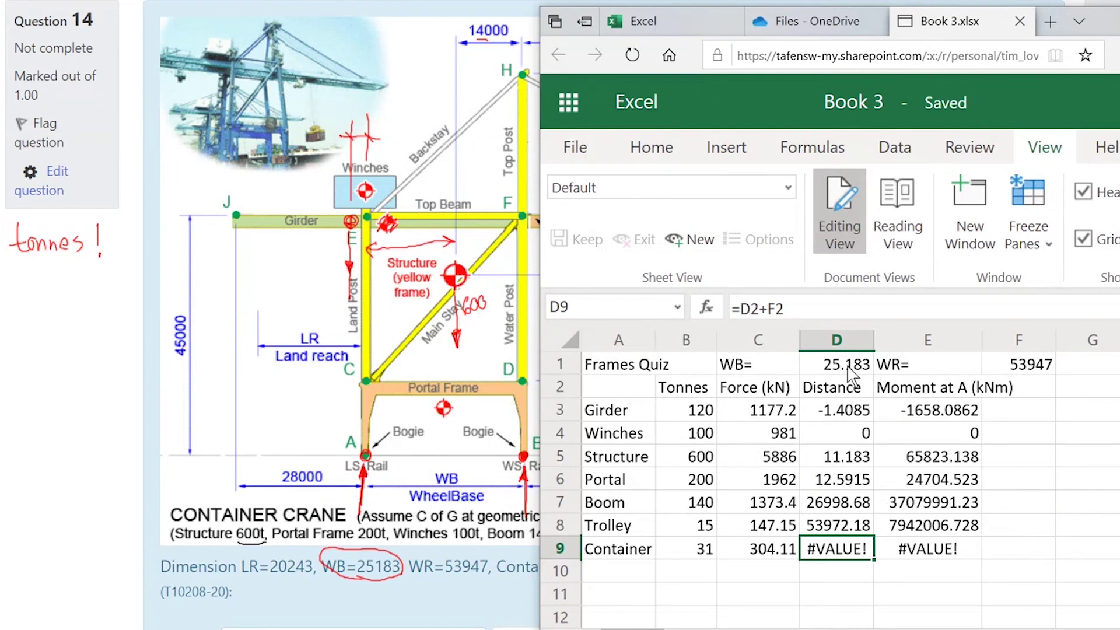
{"action": "type", "text": "="}
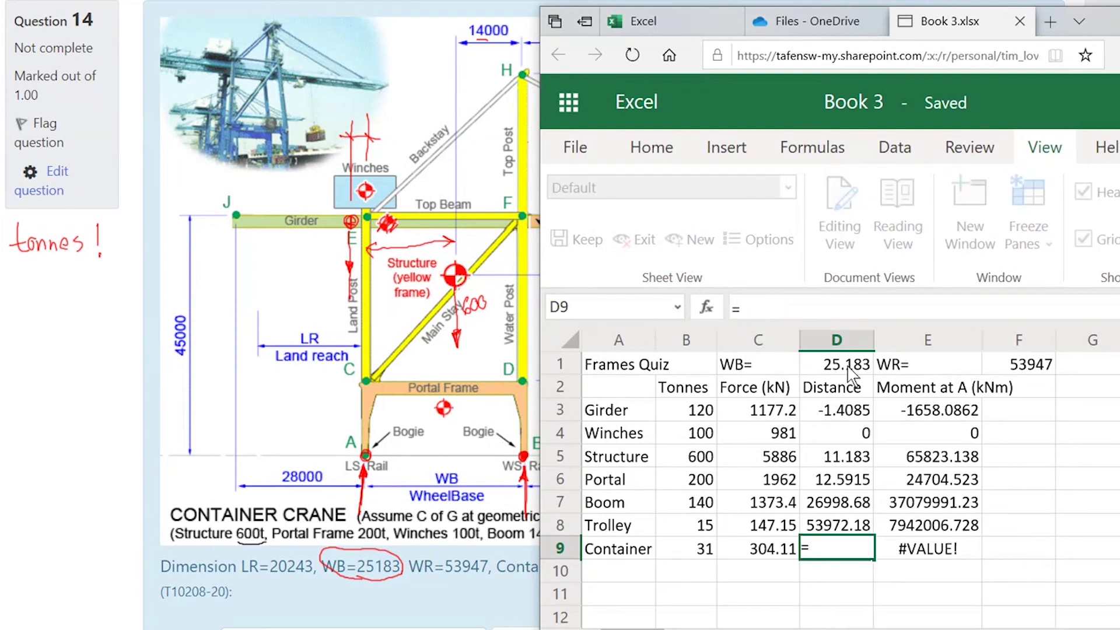
{"action": "left_click", "coordinate": [848, 366]}
{"action": "type", "text": "+"}
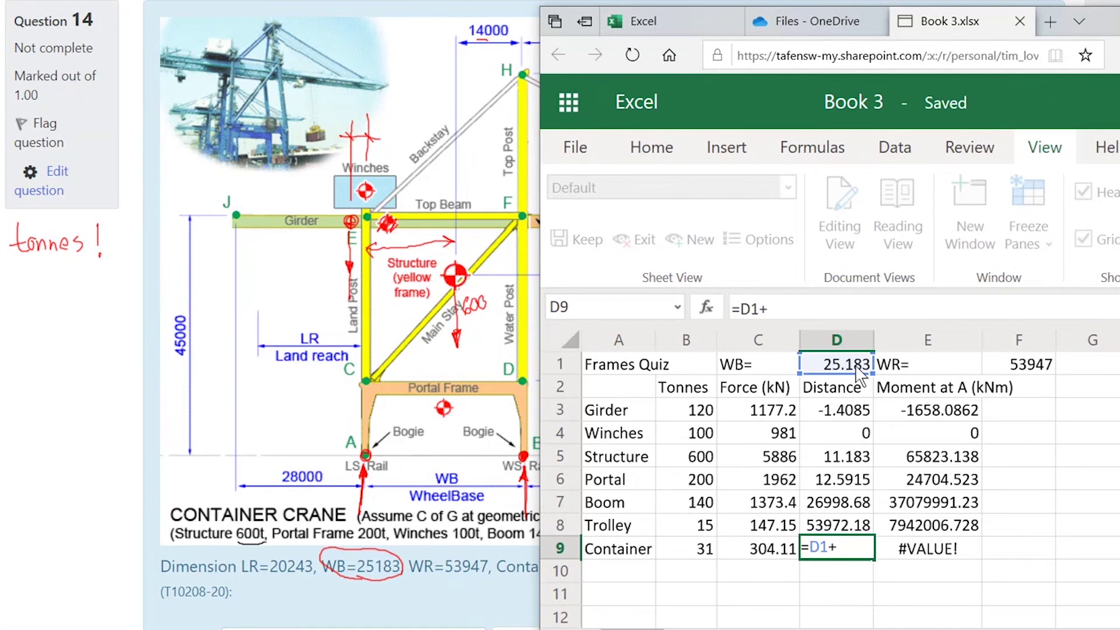
{"action": "left_click", "coordinate": [1013, 368]}
{"action": "key", "text": "Return"}
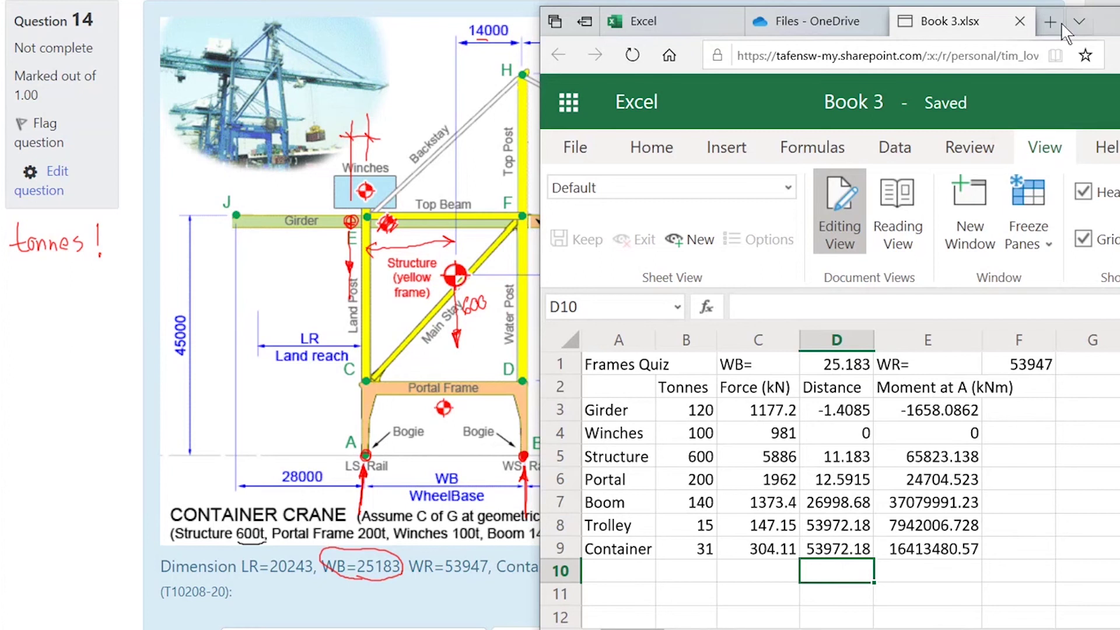
- Label D10 as SUM and total the component moments in E10 with the formula =sum(E3:E9)
{"action": "left_click_drag", "start_coordinate": [1115, 32], "coordinate": [1096, 17]}
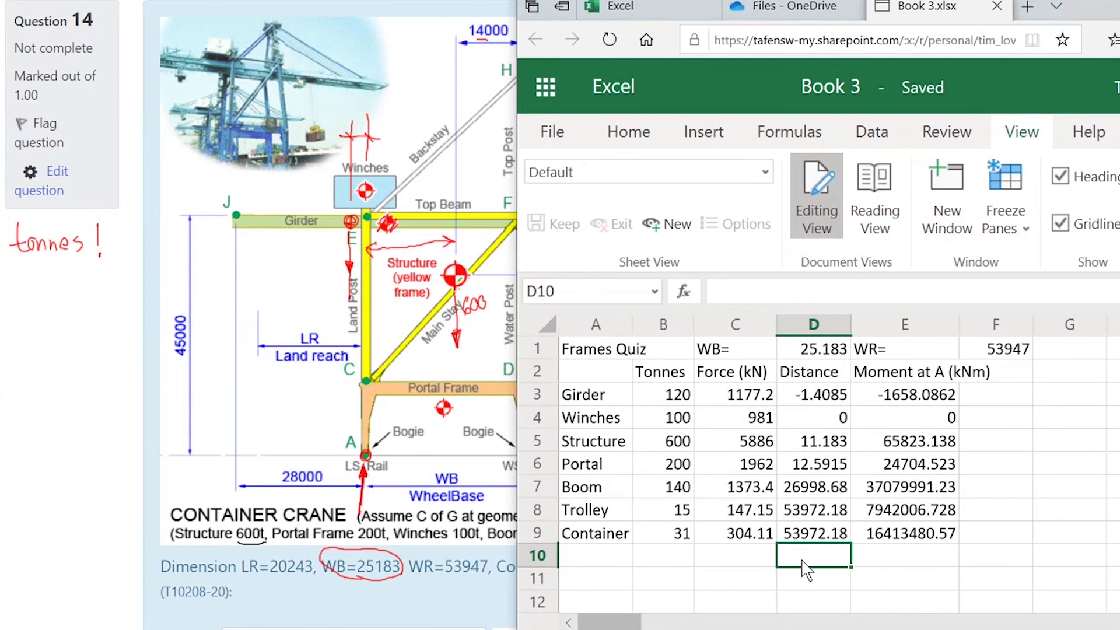
{"action": "type", "text": "SUM"}
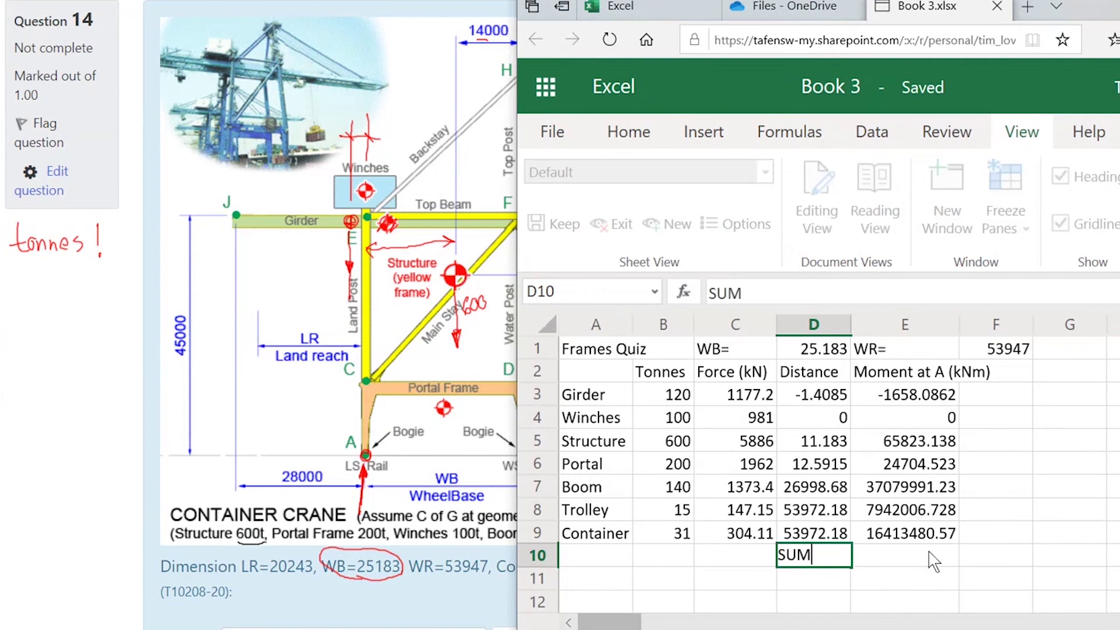
{"action": "left_click", "coordinate": [934, 562]}
{"action": "type", "text": "="}
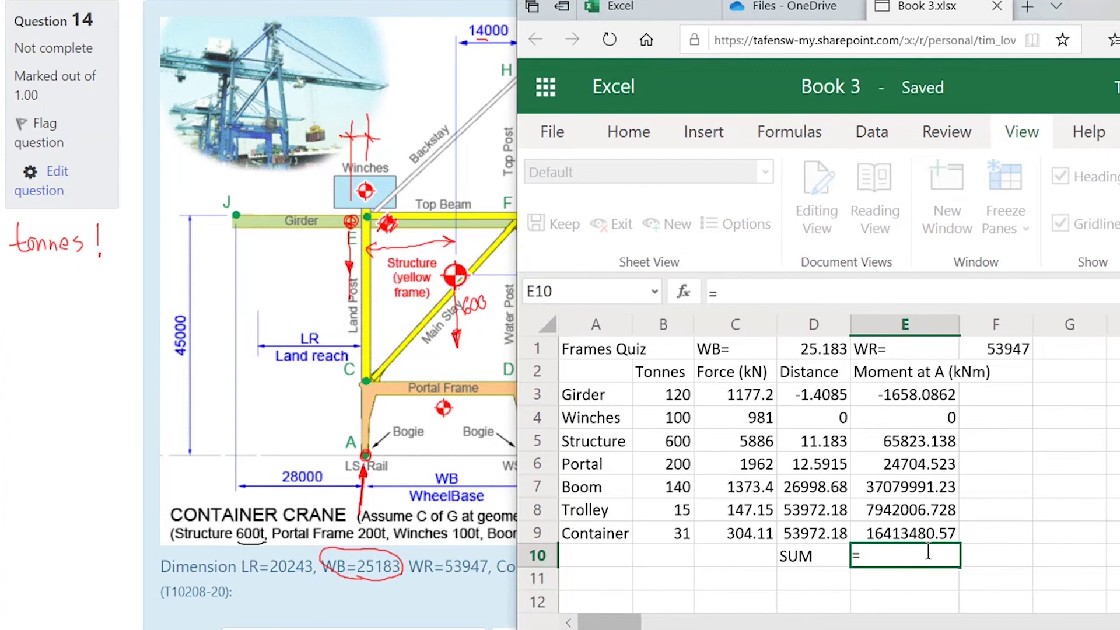
{"action": "type", "text": "sum("}
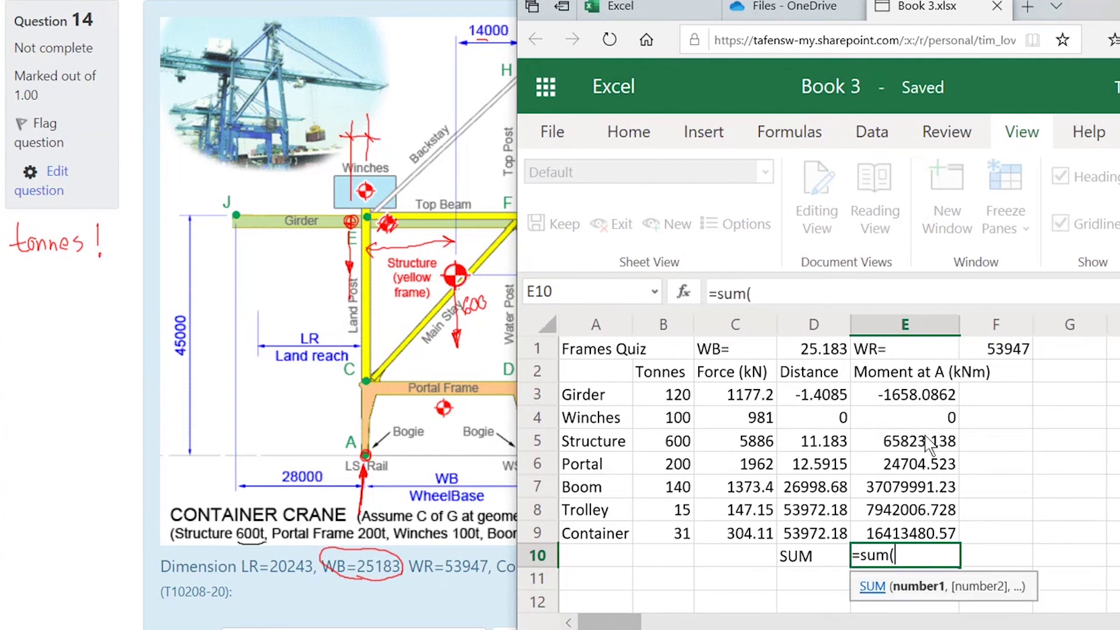
{"action": "left_click_drag", "start_coordinate": [921, 396], "coordinate": [922, 539]}
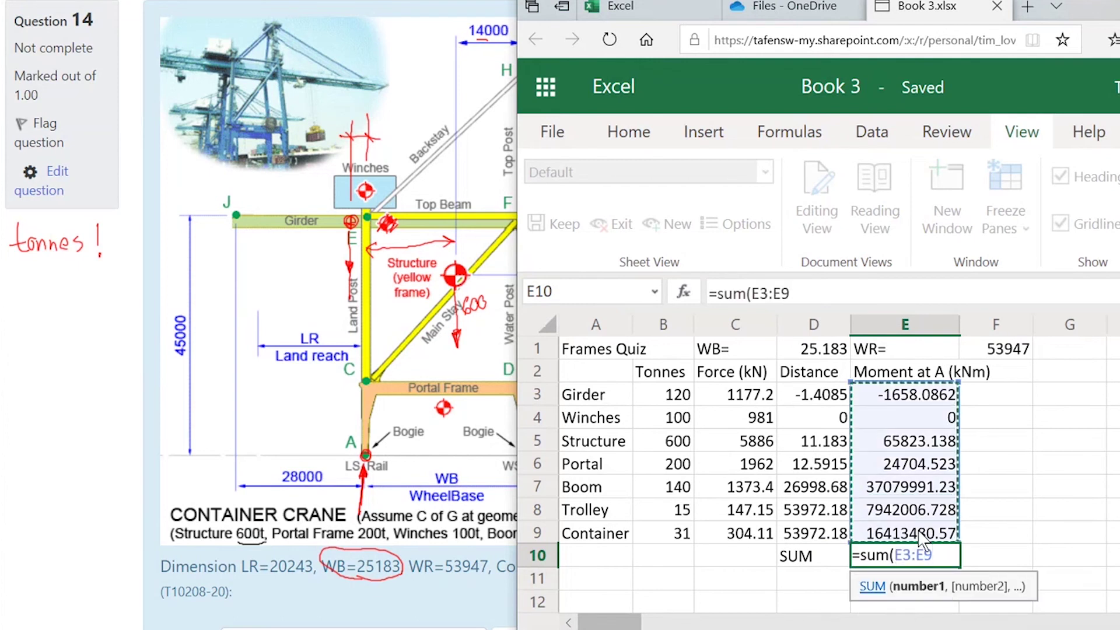
{"action": "type", "text": ")"}
{"action": "key", "text": "Return"}
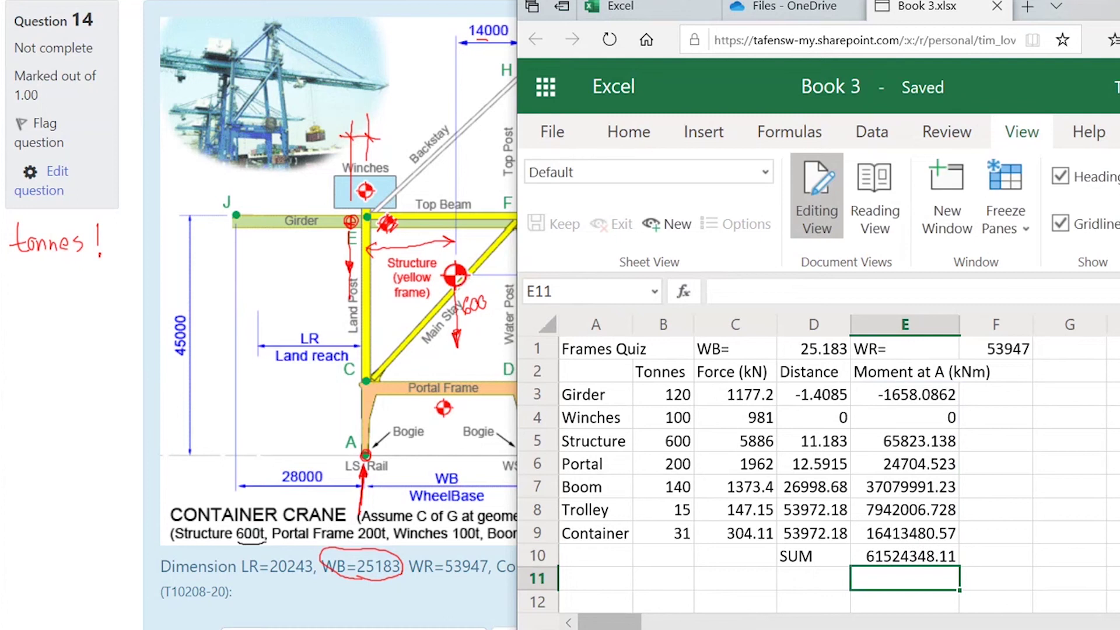
- Enter the unit kNm in F10 beside the moment total
{"action": "left_click", "coordinate": [1087, 540]}
{"action": "left_click", "coordinate": [1001, 555]}
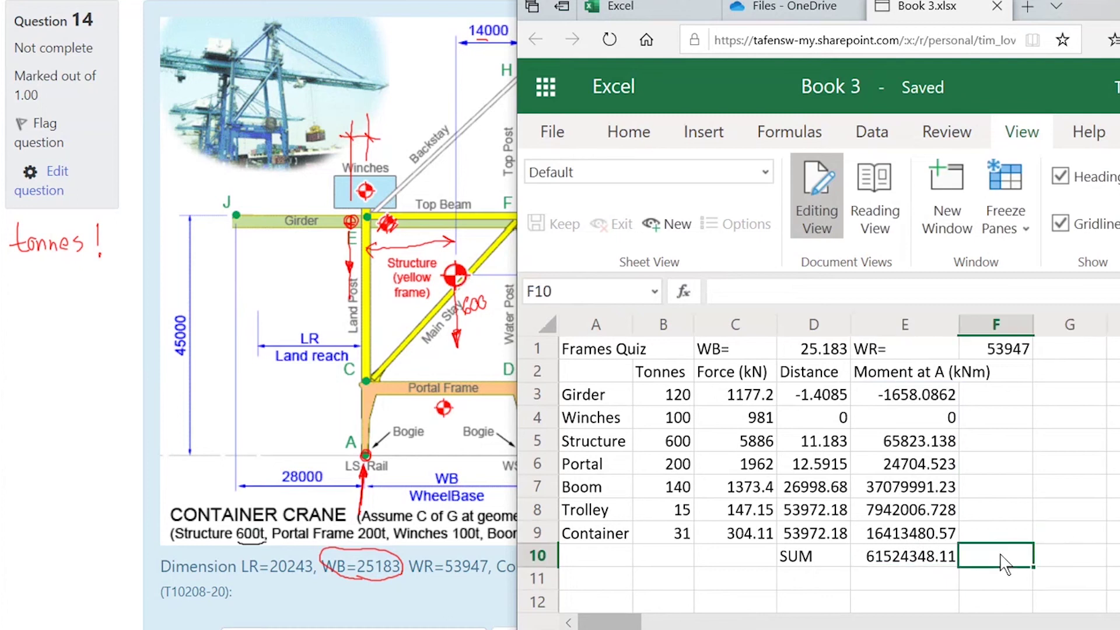
{"action": "type", "text": "kNm"}
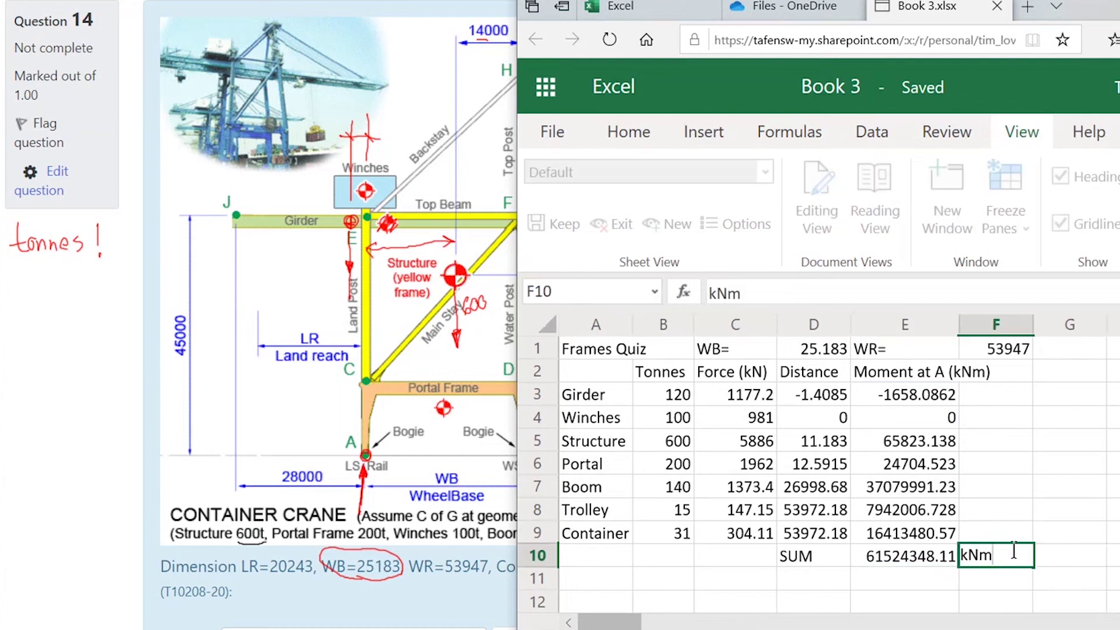
{"action": "left_click", "coordinate": [1116, 563]}
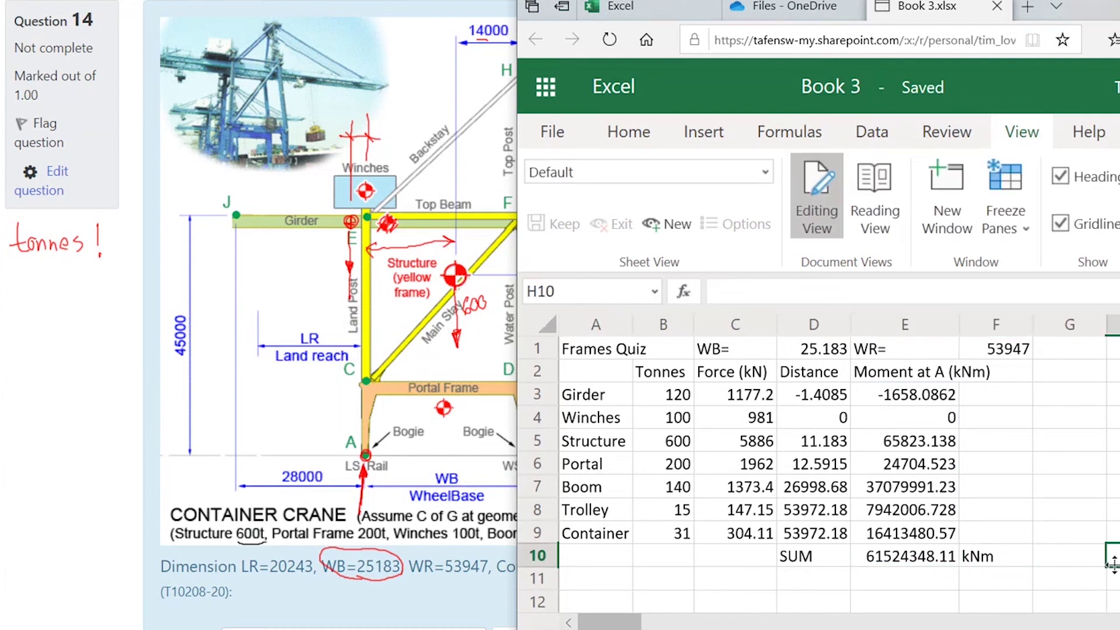
{"action": "left_click", "coordinate": [811, 584]}
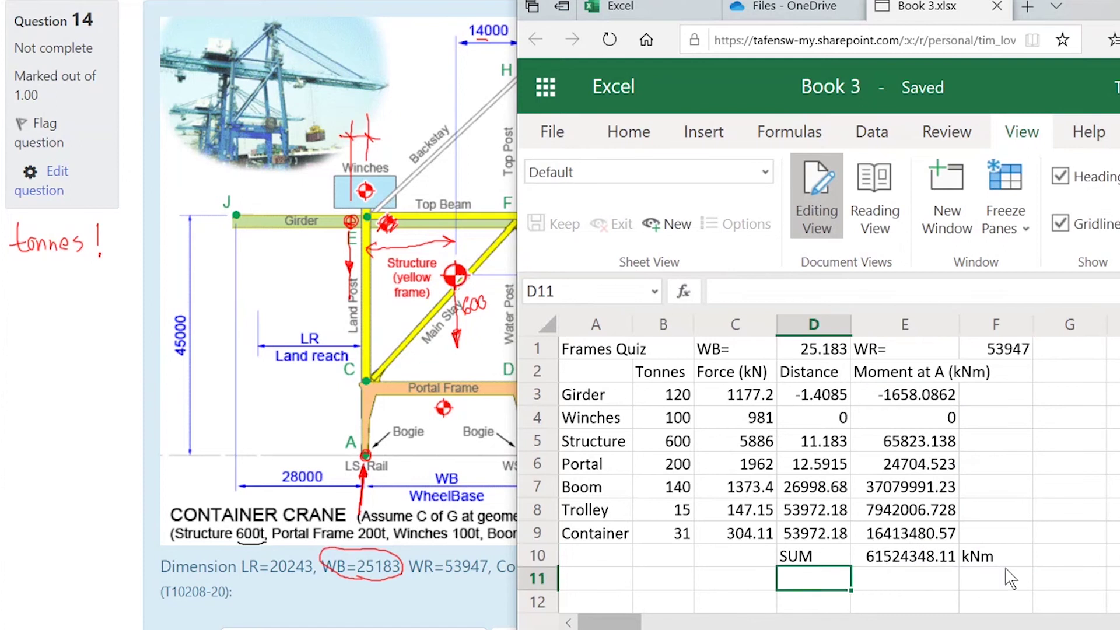
- Switch to the annotated crane question and handwrite an @ after "Sum of moments" beneath the moment equation
{"action": "left_click", "coordinate": [1091, 9]}
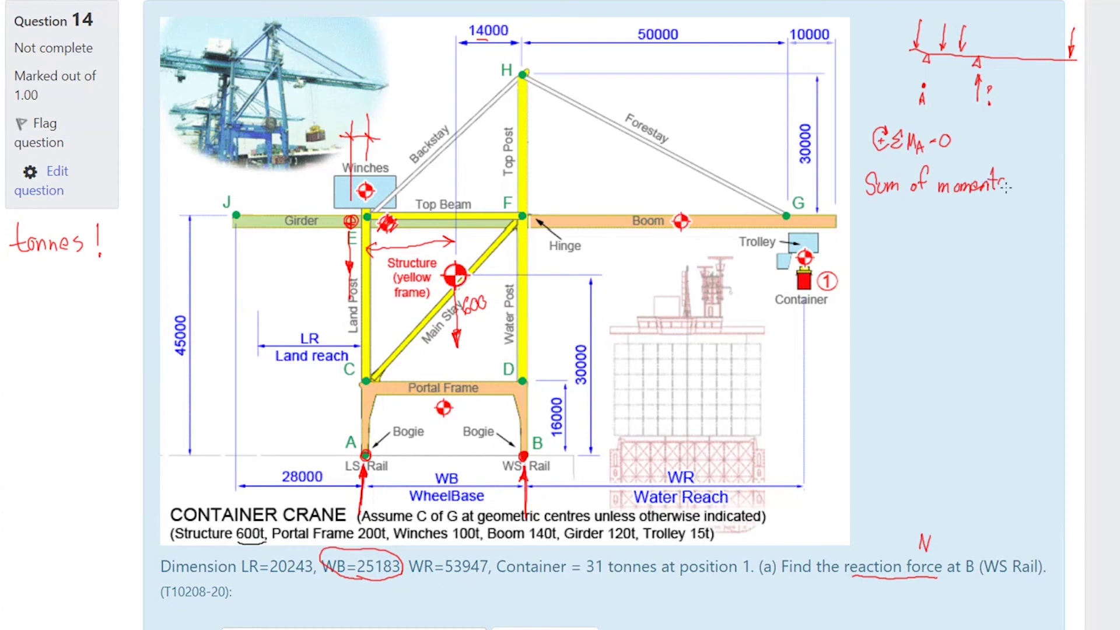
{"action": "left_click_drag", "start_coordinate": [1027, 187], "coordinate": [1037, 187]}
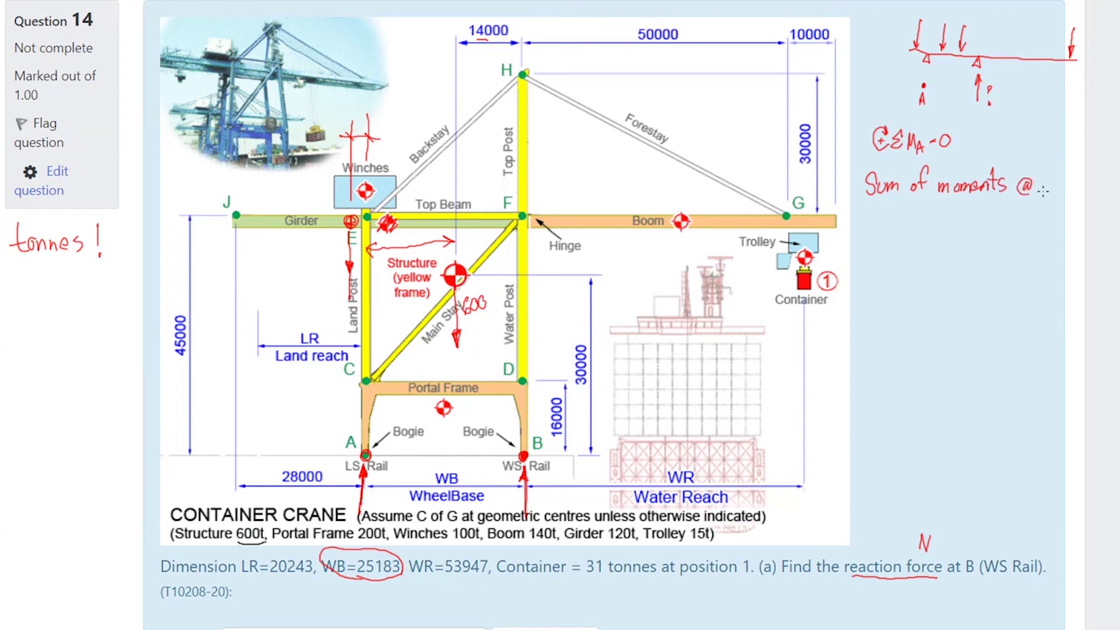
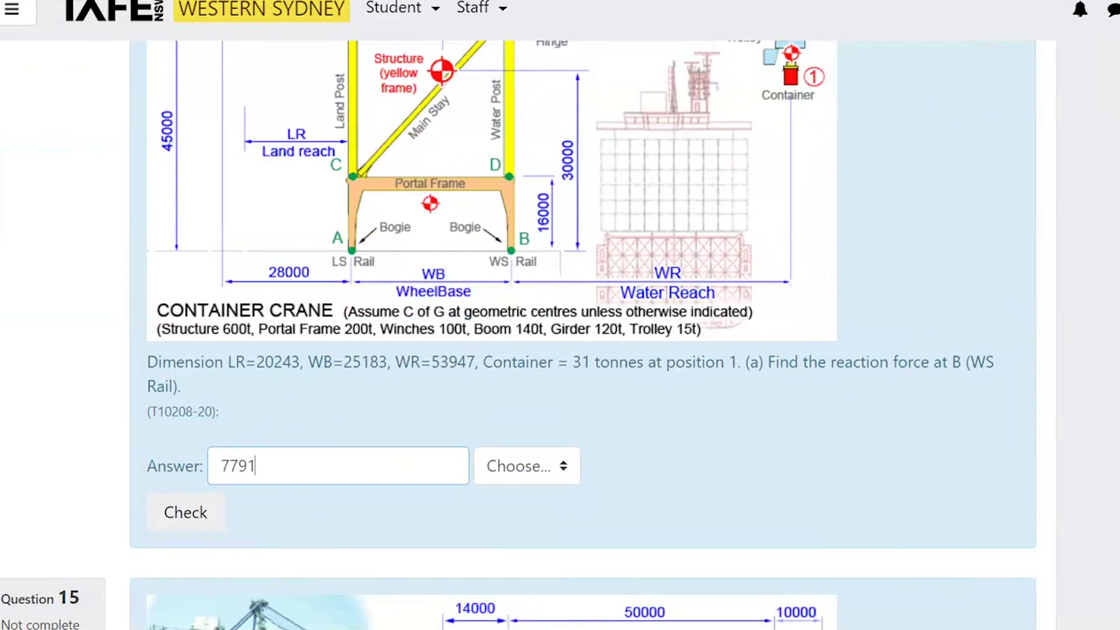
- Set the unit of the 7791 answer to kN and submit Question 14 for checking
{"action": "double_click", "coordinate": [255, 468]}
{"action": "left_click", "coordinate": [564, 468]}
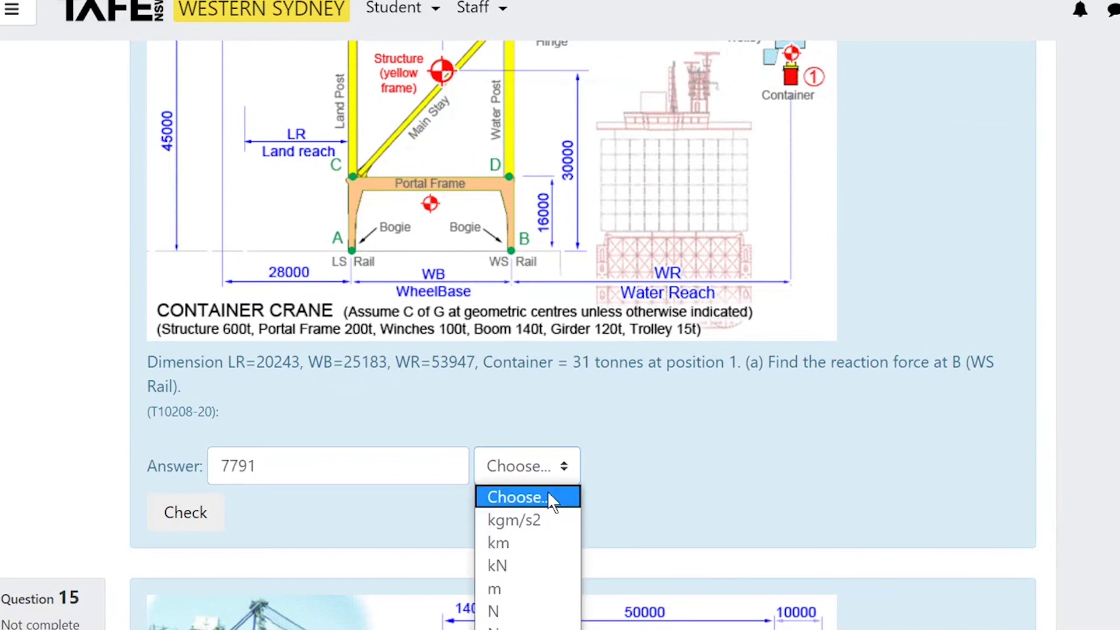
{"action": "left_click", "coordinate": [497, 566]}
{"action": "left_click", "coordinate": [184, 512]}
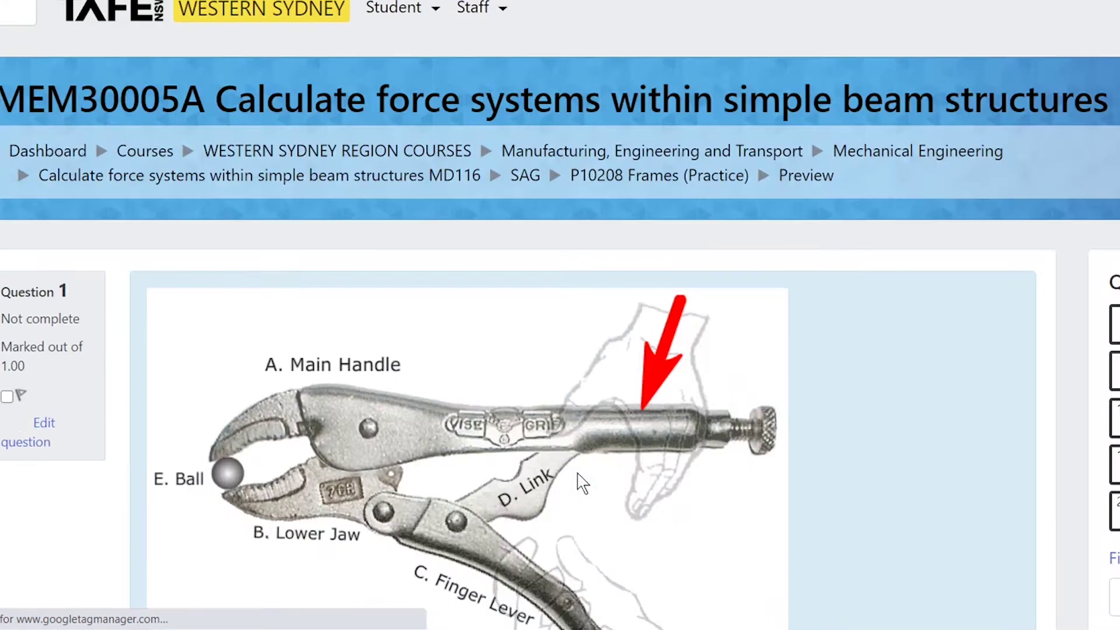
- Examine the marked Question 14 answer and the boom and reach dimensions in the crane diagram
{"action": "scroll", "coordinate": [804, 453], "scroll_direction": "down", "scroll_amount": 2}
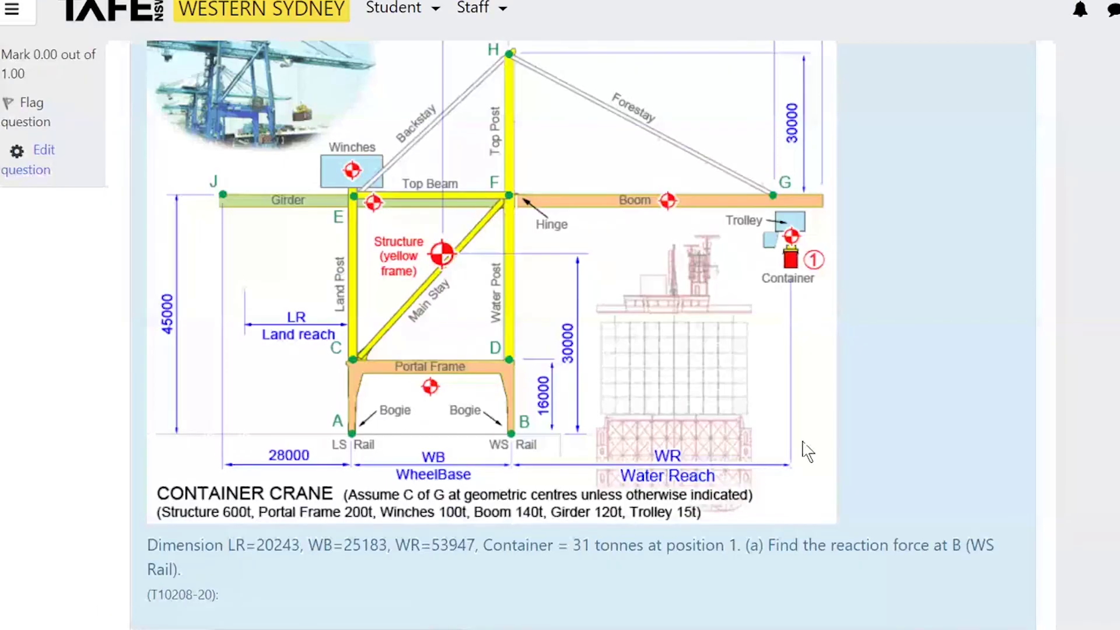
{"action": "scroll", "coordinate": [830, 421], "scroll_direction": "down", "scroll_amount": 4}
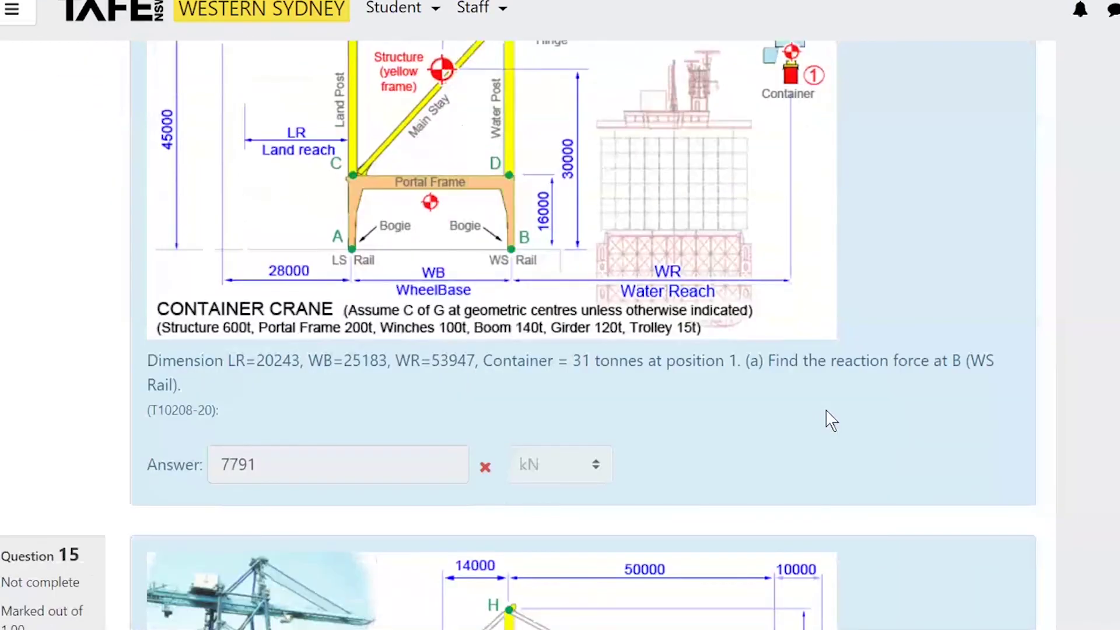
{"action": "scroll", "coordinate": [832, 420], "scroll_direction": "up", "scroll_amount": 6}
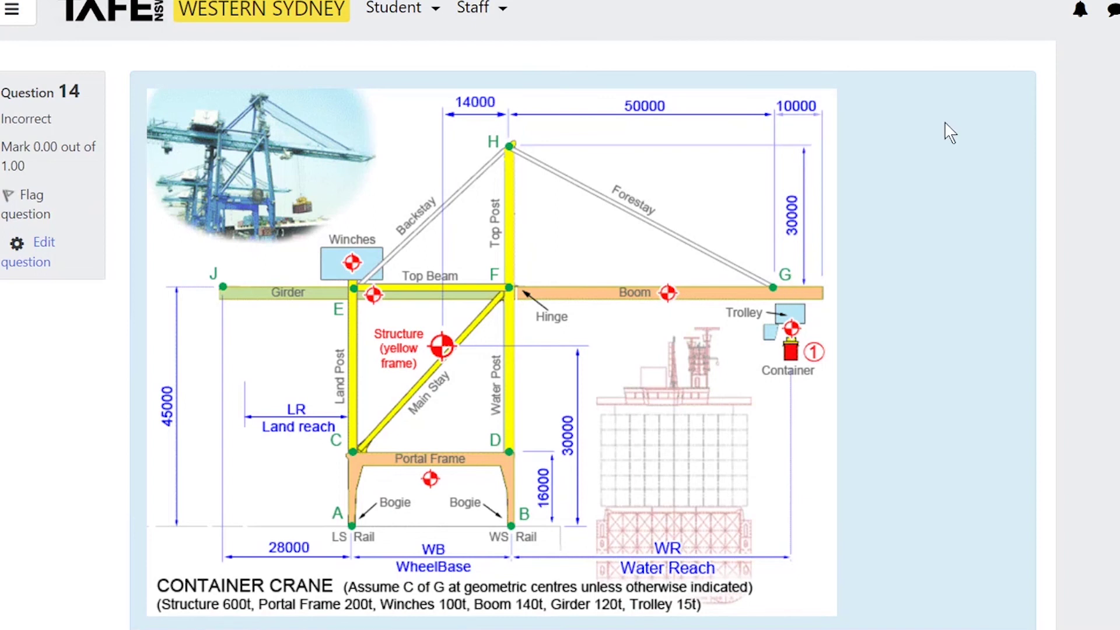
{"action": "scroll", "coordinate": [950, 133], "scroll_direction": "down", "scroll_amount": 3}
{"action": "scroll", "coordinate": [950, 133], "scroll_direction": "up", "scroll_amount": 2}
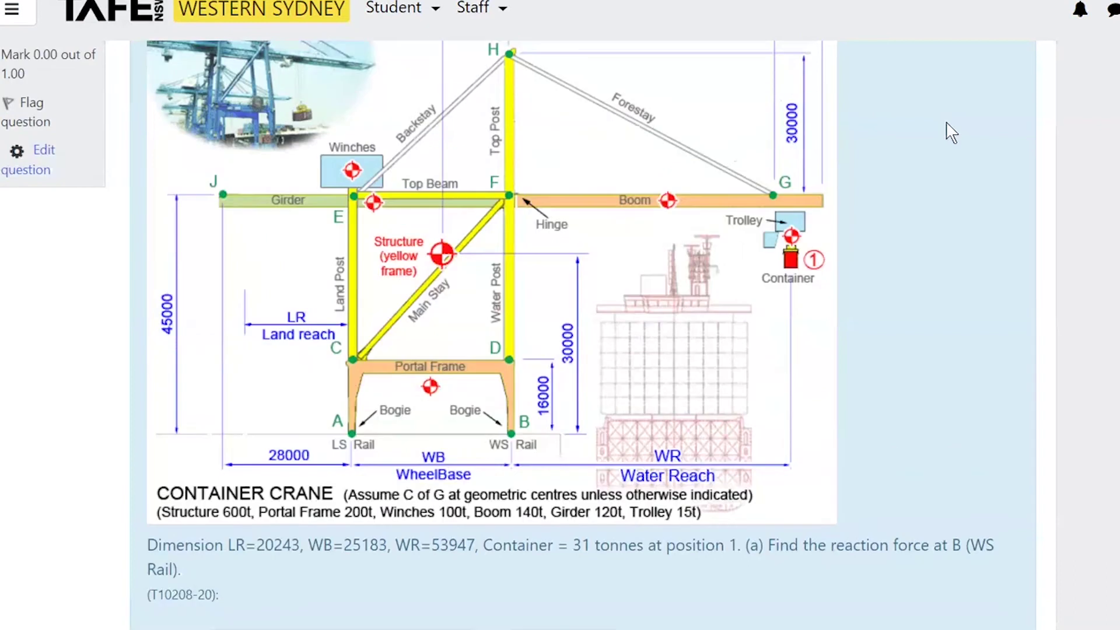
{"action": "scroll", "coordinate": [951, 133], "scroll_direction": "down", "scroll_amount": 2}
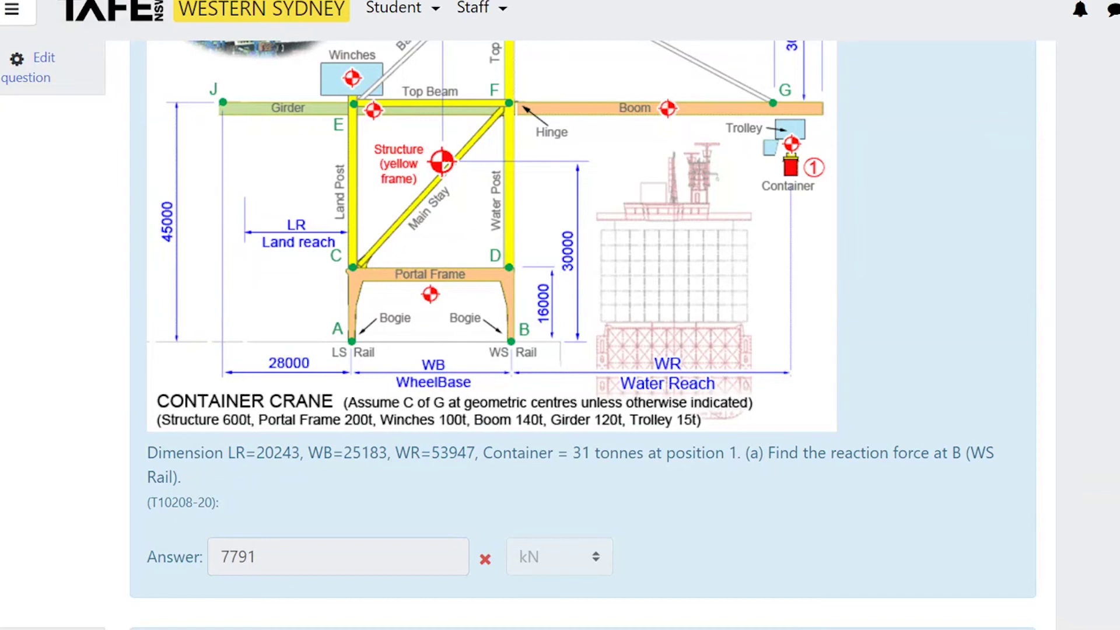
- Switch to the Excel workbook and change the boom's distance formula in D7 to =D1+30
{"action": "key", "text": "alt+Tab"}
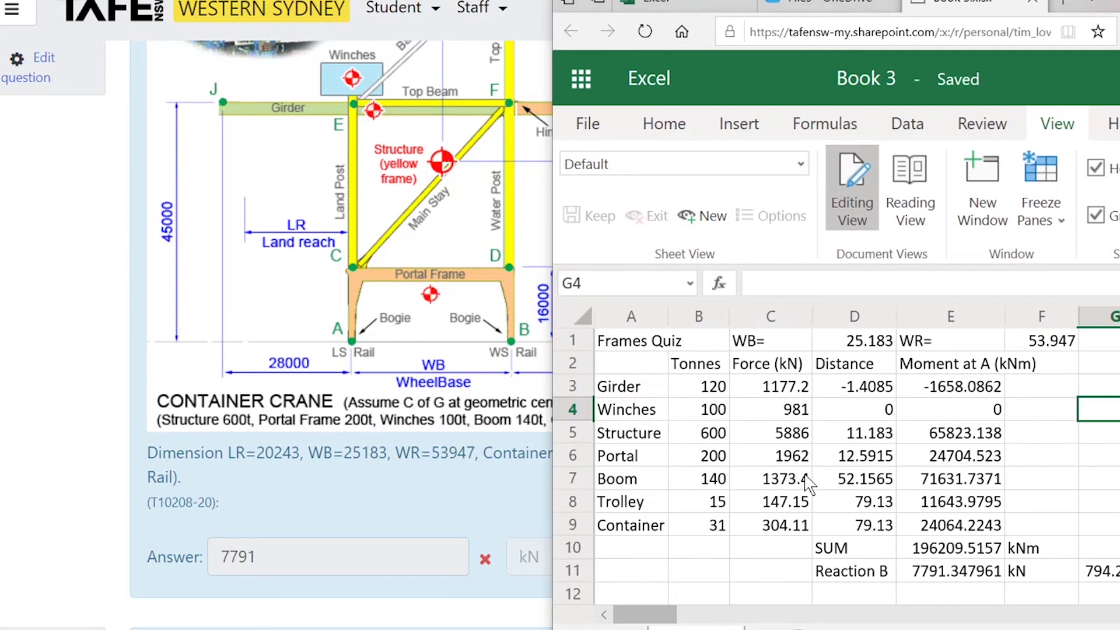
{"action": "left_click", "coordinate": [861, 482]}
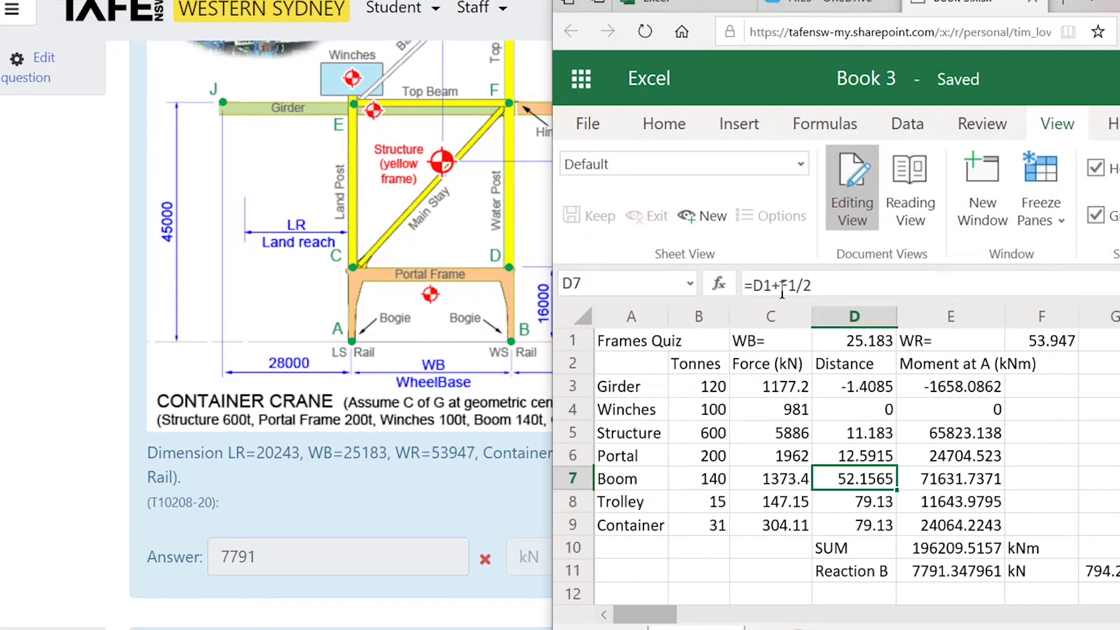
{"action": "mouse_move", "coordinate": [1106, 14]}
{"action": "left_mouse_down"}
{"action": "mouse_move", "coordinate": [1065, 210]}
{"action": "mouse_move", "coordinate": [994, 446]}
{"action": "mouse_move", "coordinate": [1025, 325]}
{"action": "mouse_move", "coordinate": [1100, 199]}
{"action": "mouse_move", "coordinate": [1119, 3]}
{"action": "mouse_move", "coordinate": [999, 417]}
{"action": "mouse_move", "coordinate": [1103, 0]}
{"action": "left_mouse_up"}
{"action": "left_click_drag", "start_coordinate": [745, 257], "coordinate": [806, 257]}
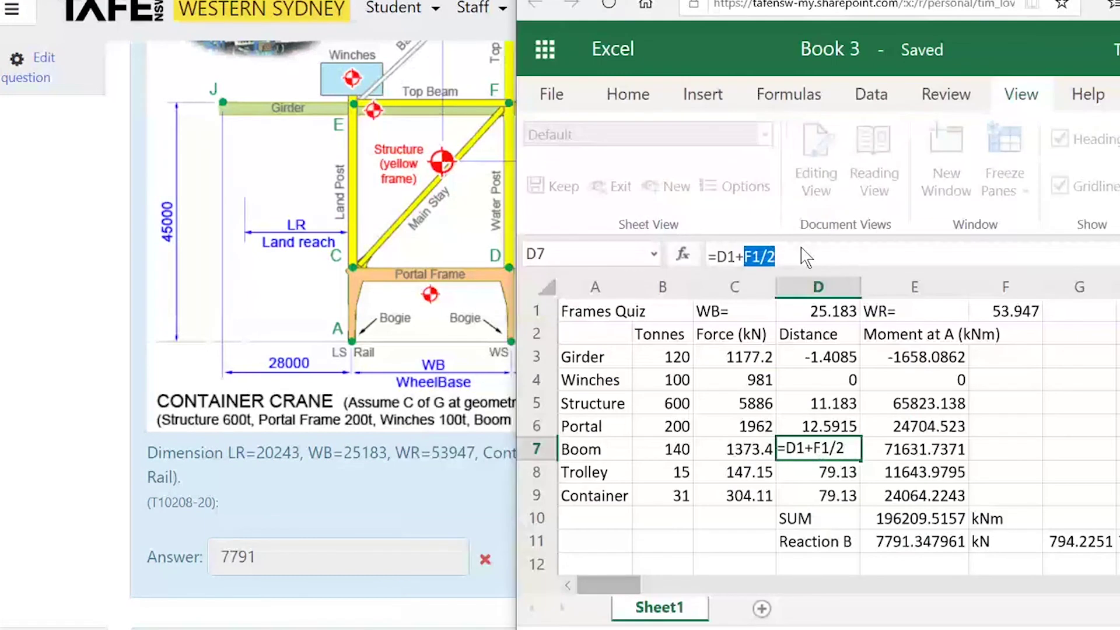
{"action": "type", "text": "30"}
{"action": "key", "text": "Return"}
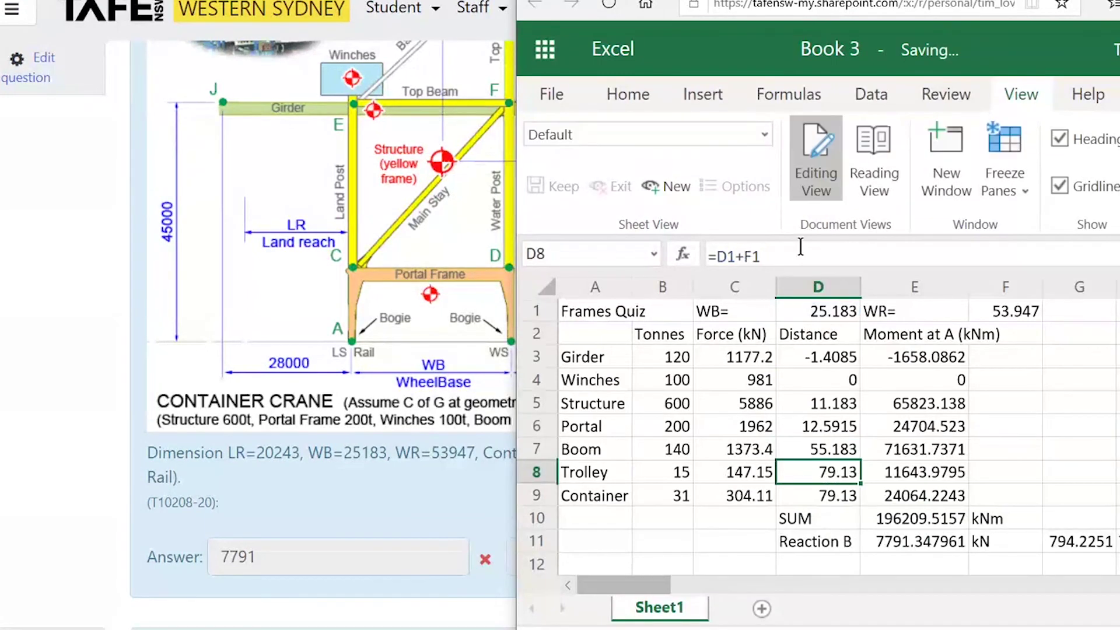
{"action": "key", "text": "Right"}
{"action": "key", "text": "Right"}
{"action": "key", "text": "Right"}
{"action": "key", "text": "Right"}
{"action": "key", "text": "Down"}
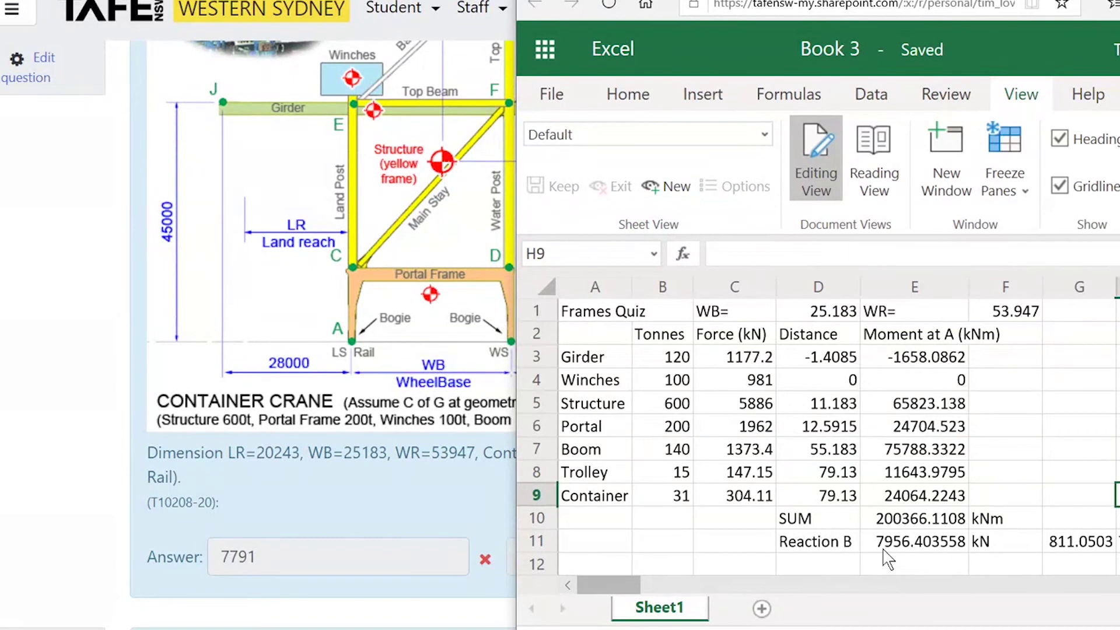
- Switch back to the quiz and review Question 14's answer, then examine the continued question on the reaction force at A
{"action": "left_click", "coordinate": [359, 518]}
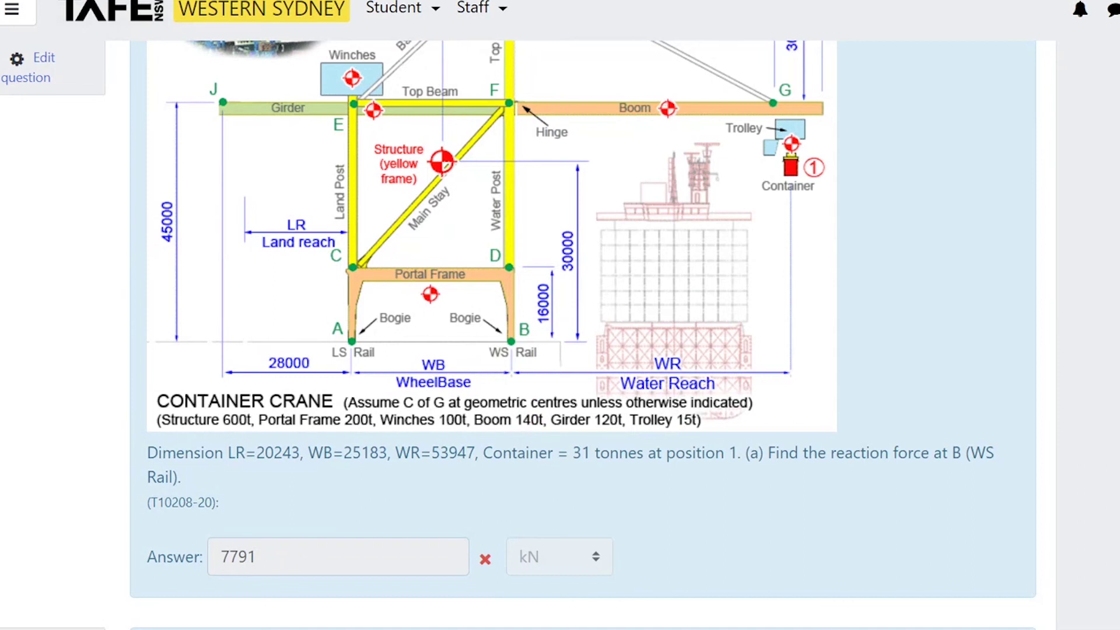
{"action": "scroll", "coordinate": [776, 500], "scroll_direction": "down", "scroll_amount": 3}
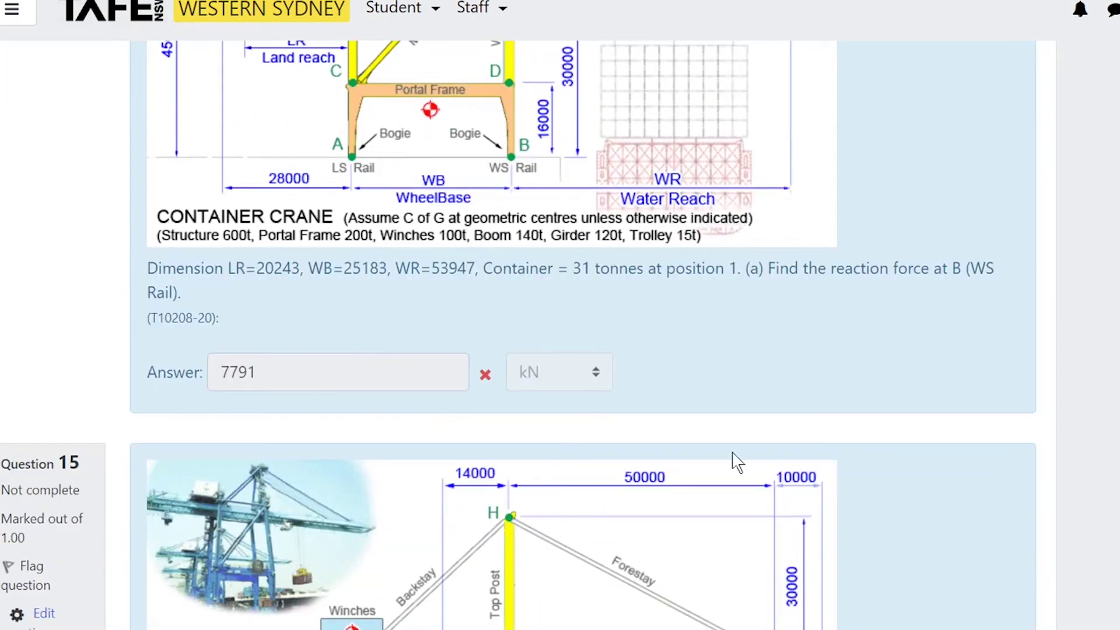
{"action": "left_click_drag", "start_coordinate": [267, 375], "coordinate": [224, 374]}
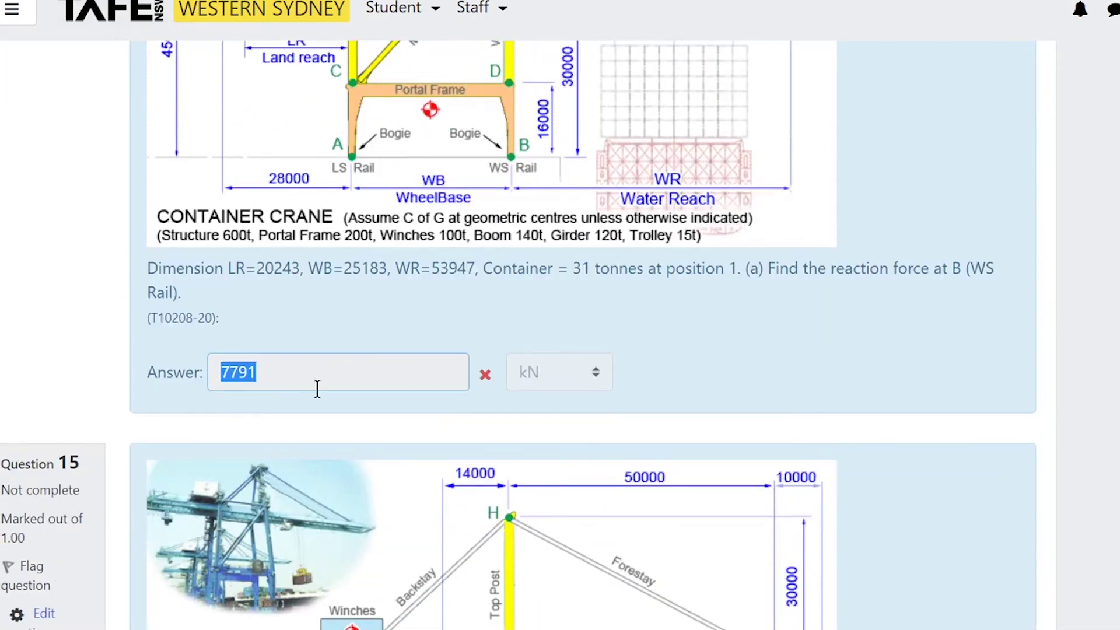
{"action": "scroll", "coordinate": [817, 431], "scroll_direction": "down", "scroll_amount": 6}
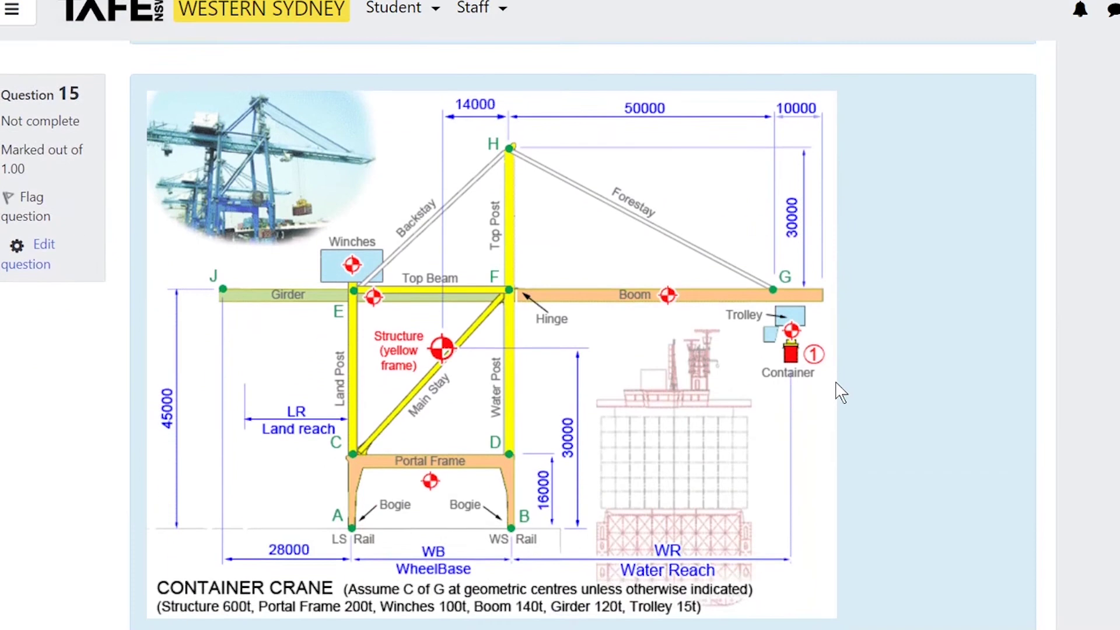
{"action": "scroll", "coordinate": [841, 393], "scroll_direction": "down", "scroll_amount": 2}
{"action": "scroll", "coordinate": [840, 393], "scroll_direction": "up", "scroll_amount": 12}
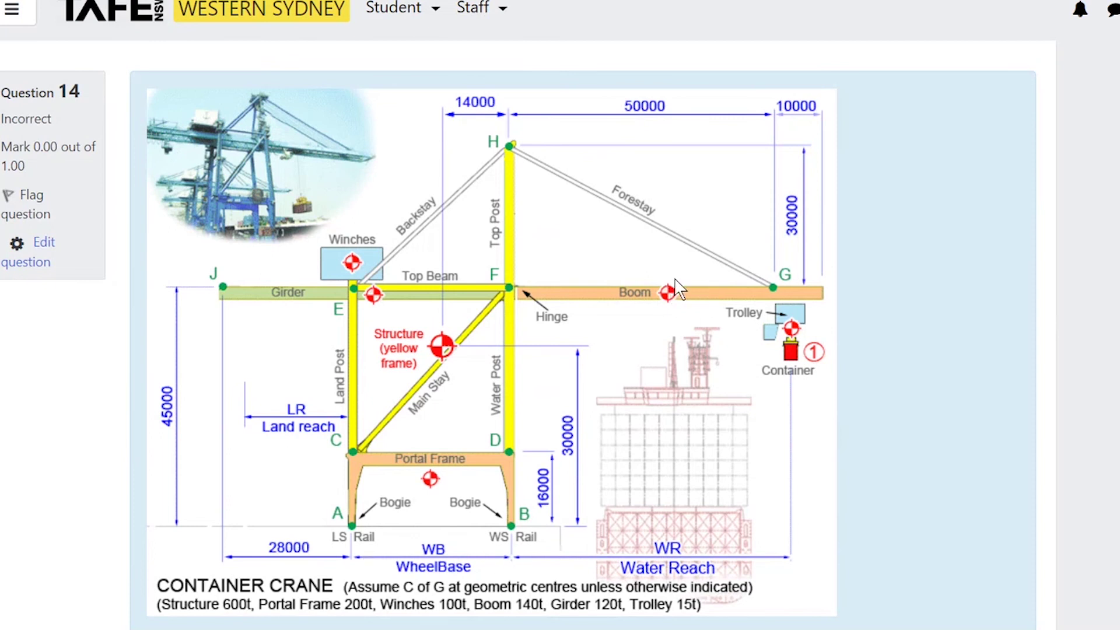
{"action": "scroll", "coordinate": [916, 368], "scroll_direction": "down", "scroll_amount": 3}
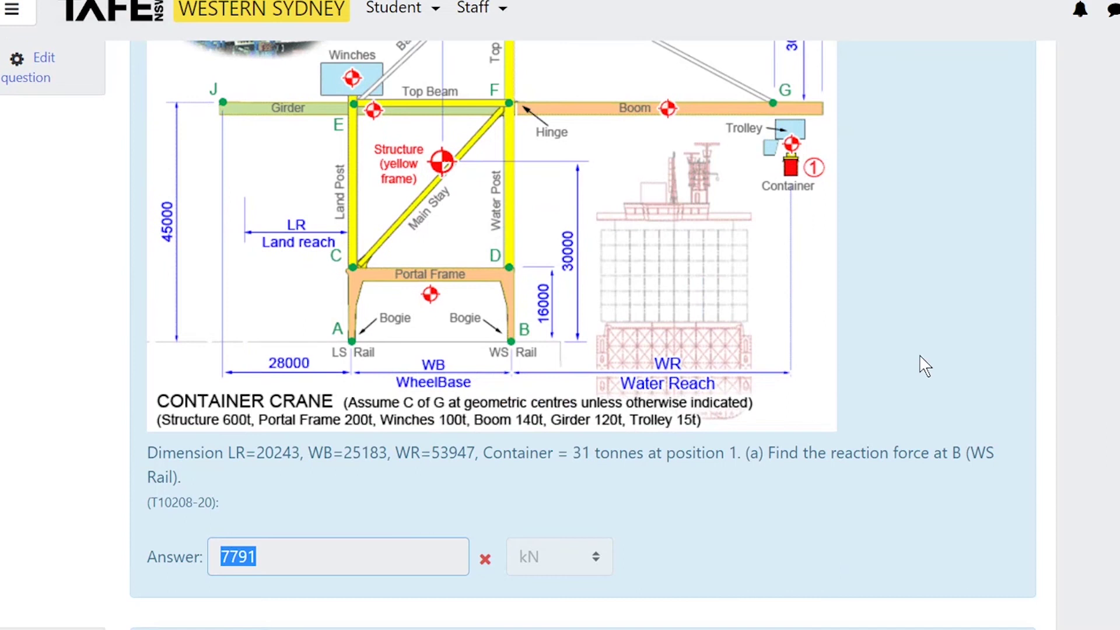
{"action": "scroll", "coordinate": [926, 366], "scroll_direction": "down", "scroll_amount": 12}
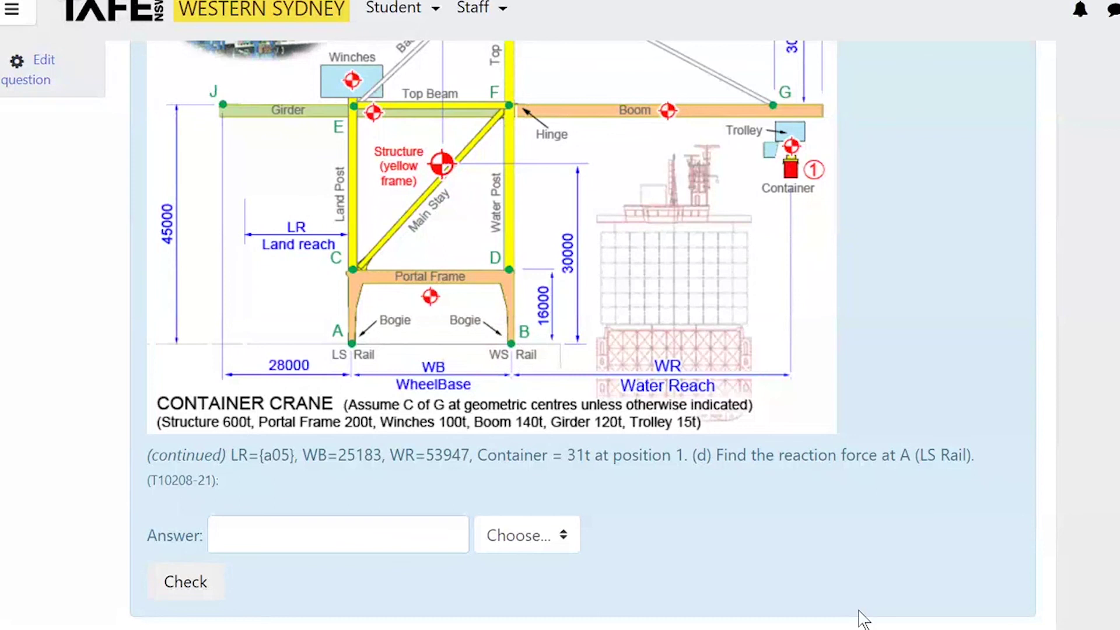
- Switch to the Excel workbook and enter the label Sum of Fy in D12 below Reaction B
{"action": "key", "text": "alt+Tab"}
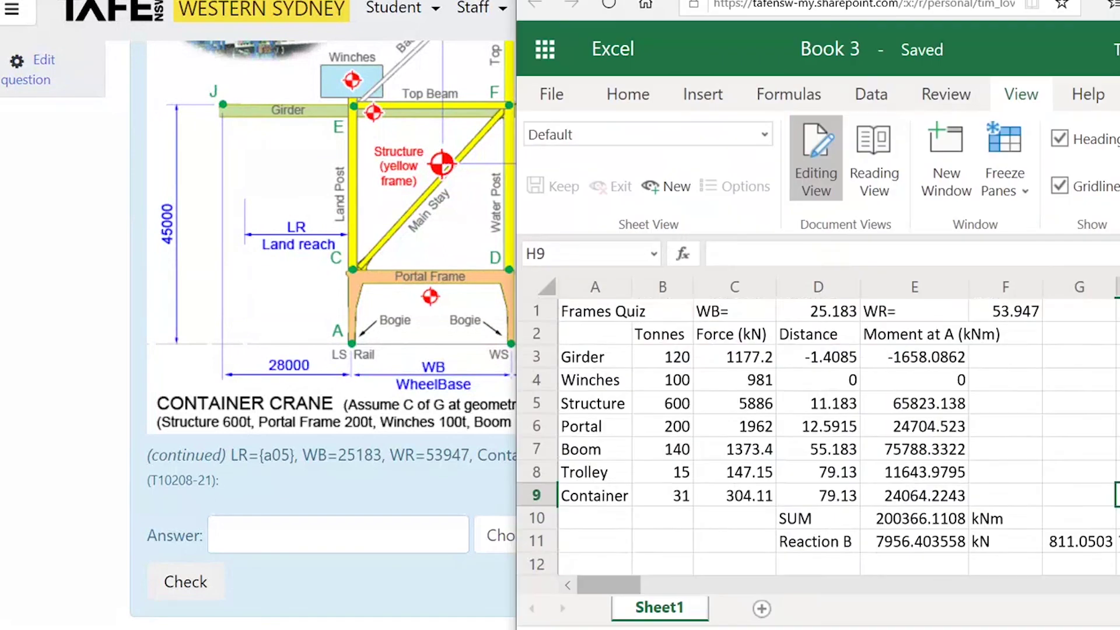
{"action": "scroll", "coordinate": [825, 540], "scroll_direction": "down", "scroll_amount": 3}
{"action": "left_click", "coordinate": [816, 485]}
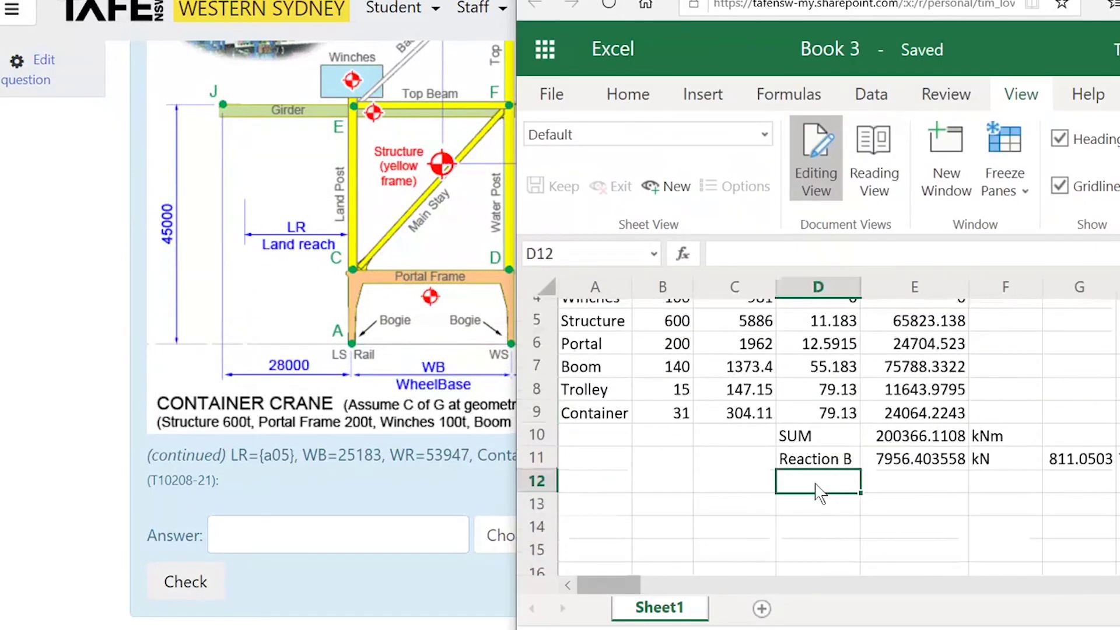
{"action": "type", "text": "Reac"}
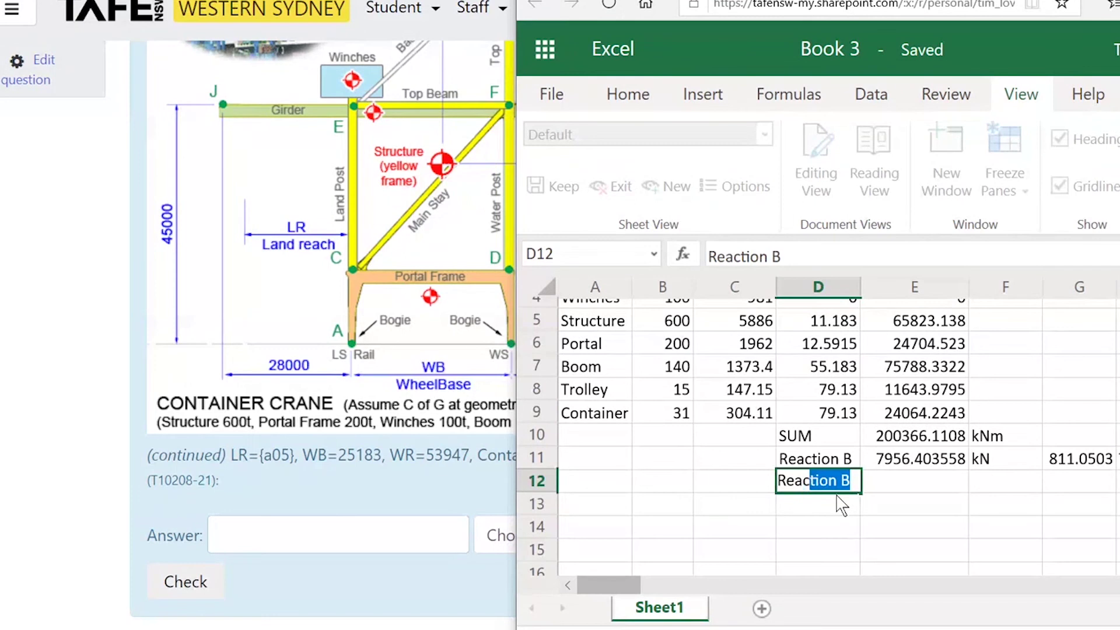
{"action": "key", "text": "BackSpace"}
{"action": "key", "text": "BackSpace"}
{"action": "key", "text": "BackSpace"}
{"action": "key", "text": "BackSpace"}
{"action": "key", "text": "BackSpace"}
{"action": "type", "text": "Sumo"}
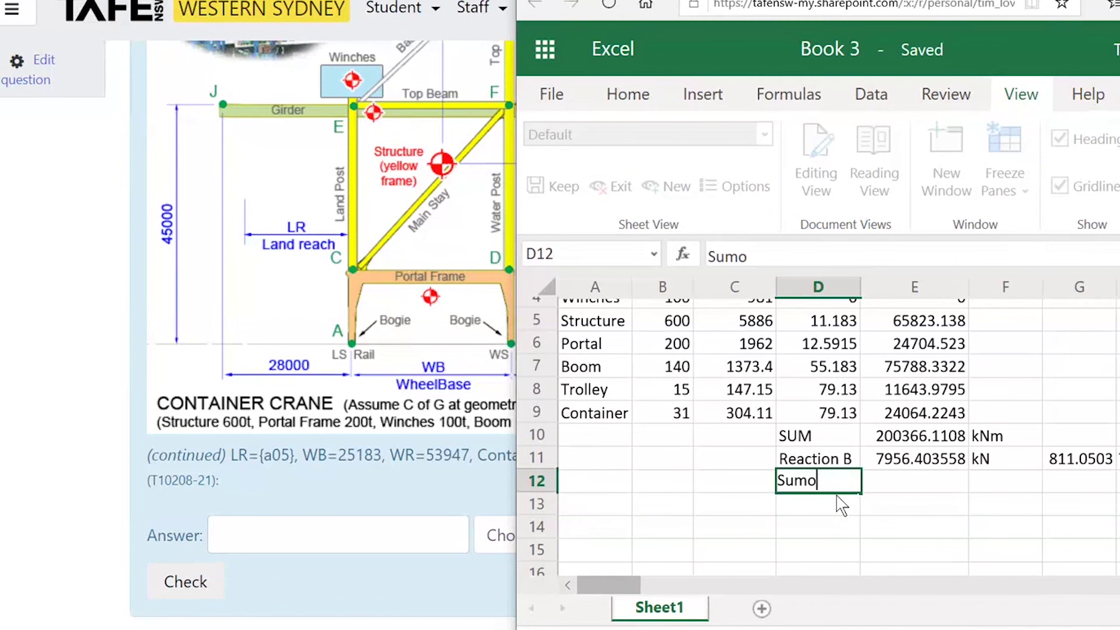
{"action": "key", "text": "BackSpace"}
{"action": "type", "text": " of Fy"}
{"action": "left_click", "coordinate": [848, 531]}
{"action": "scroll", "coordinate": [841, 525], "scroll_direction": "up", "scroll_amount": 1}
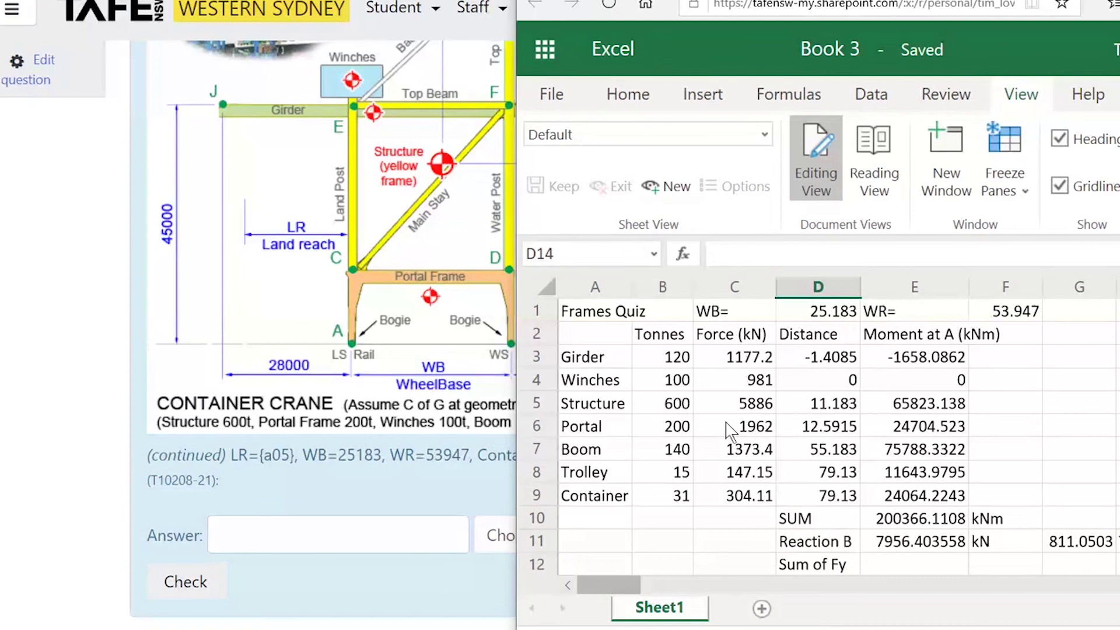
- Move the Sum of Fy label from D12 to A12
{"action": "left_click", "coordinate": [822, 568]}
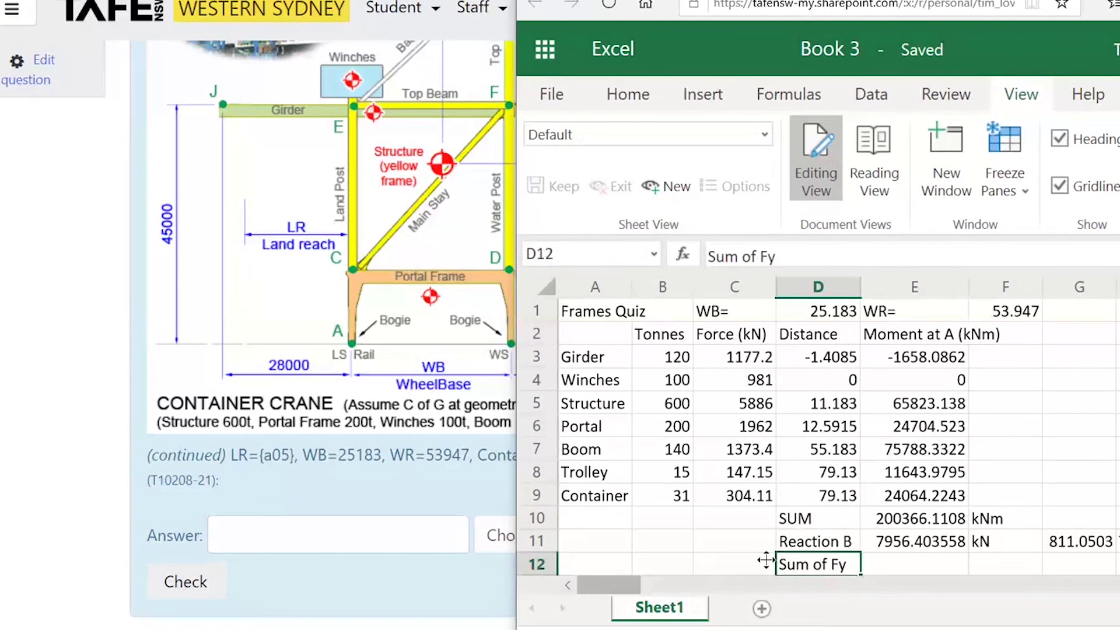
{"action": "left_click_drag", "start_coordinate": [775, 561], "coordinate": [636, 561]}
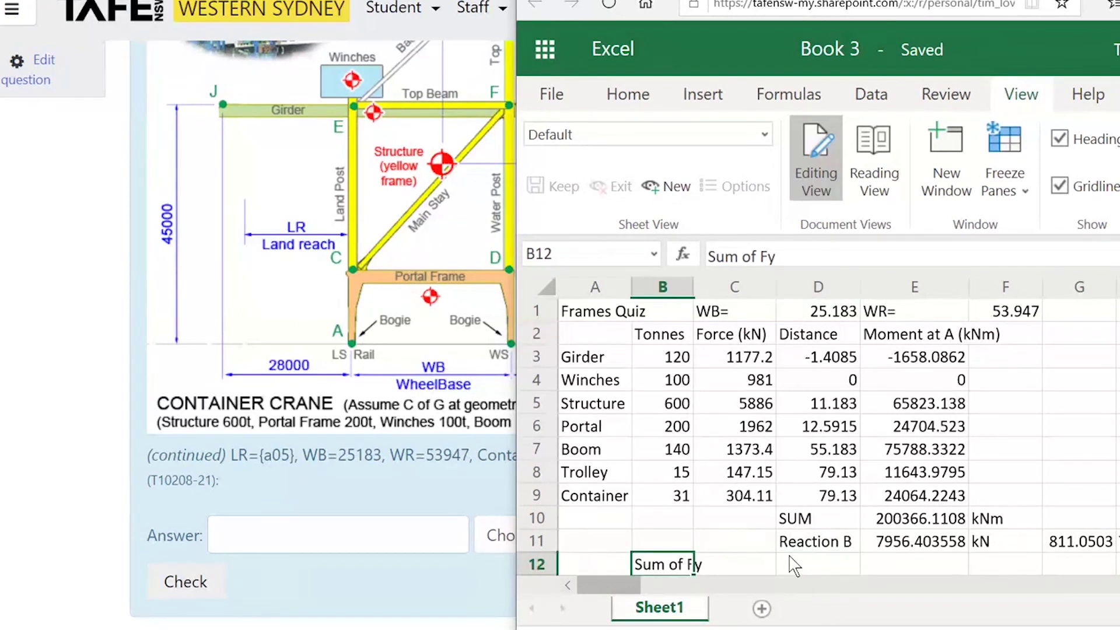
{"action": "scroll", "coordinate": [790, 562], "scroll_direction": "down", "scroll_amount": 1}
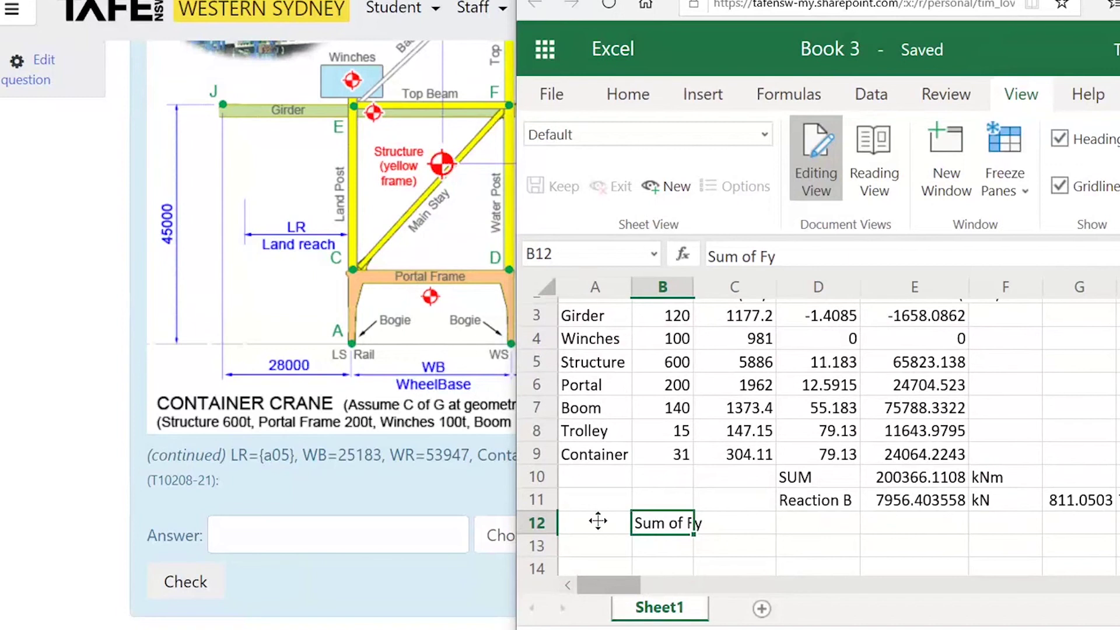
{"action": "left_click_drag", "start_coordinate": [598, 521], "coordinate": [580, 521]}
- Total the force column in C12 with the formula =sum(C3:C9)
{"action": "left_click", "coordinate": [758, 533]}
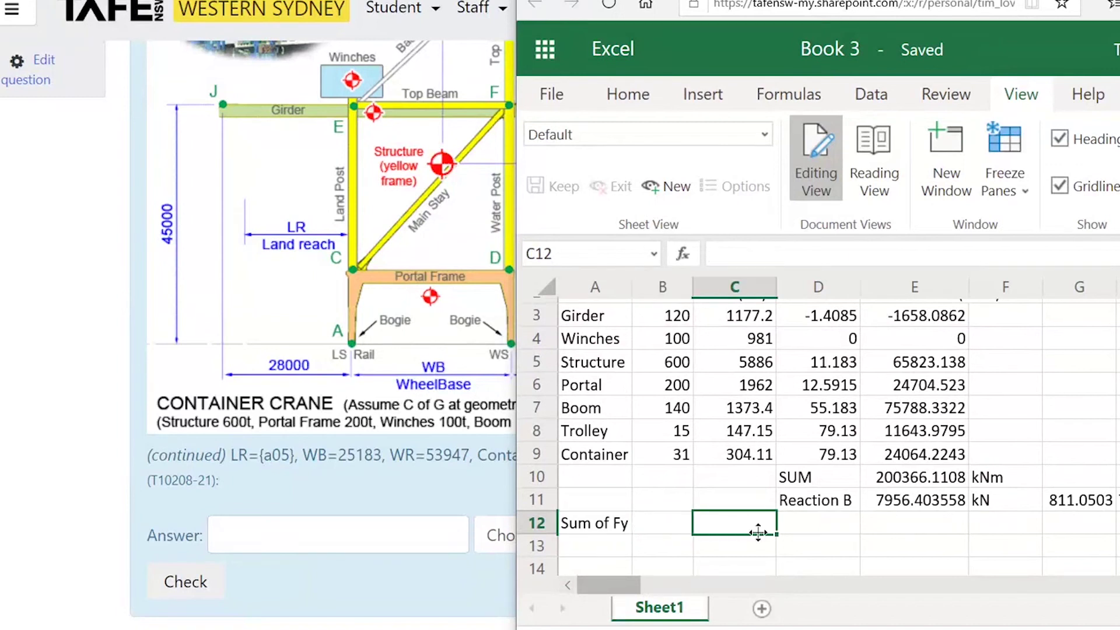
{"action": "type", "text": "=sum("}
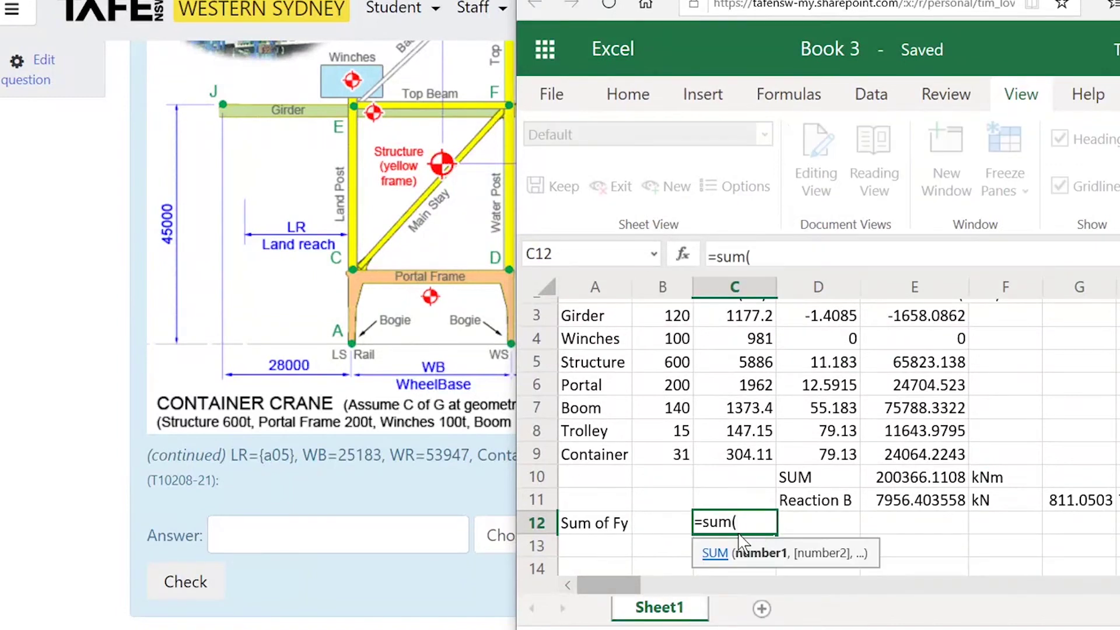
{"action": "scroll", "coordinate": [758, 367], "scroll_direction": "up", "scroll_amount": 1}
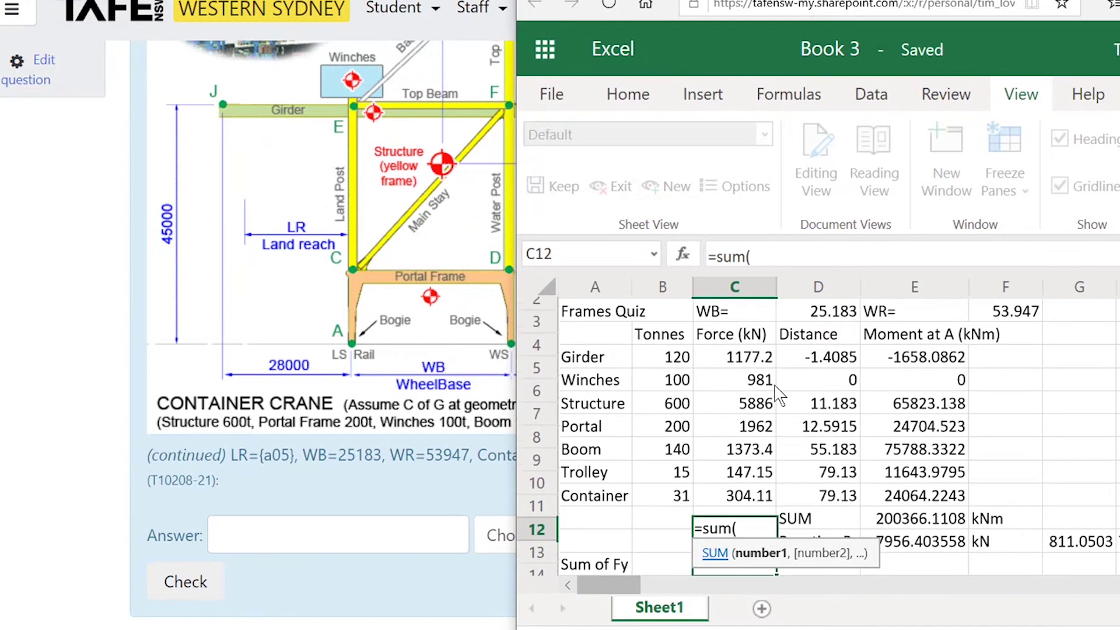
{"action": "left_click_drag", "start_coordinate": [742, 364], "coordinate": [746, 501]}
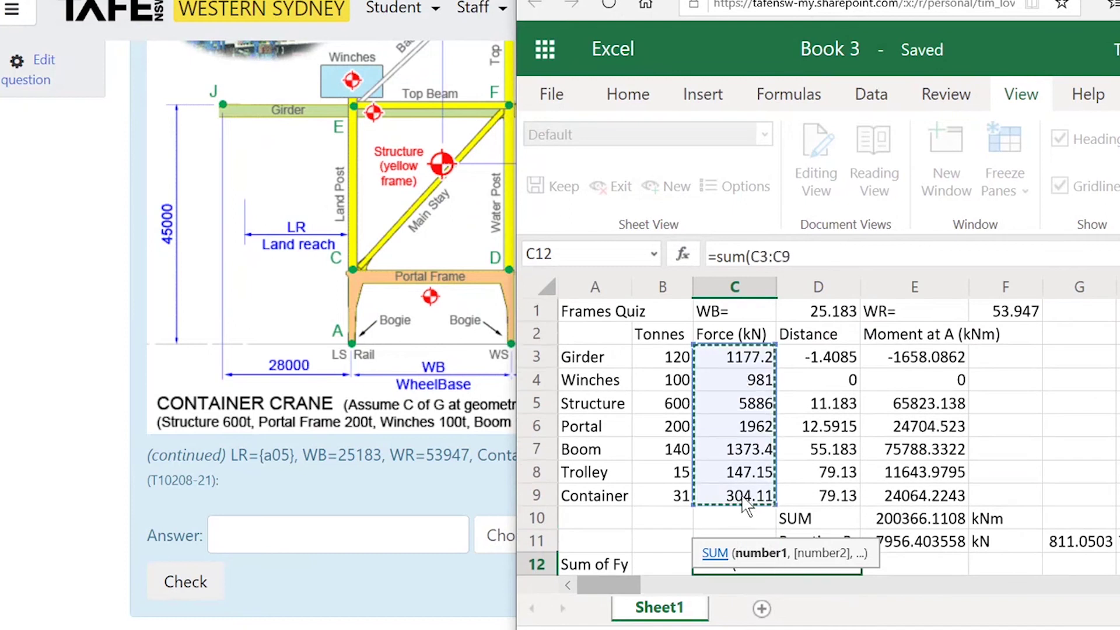
{"action": "type", "text": ")"}
{"action": "key", "text": "Return"}
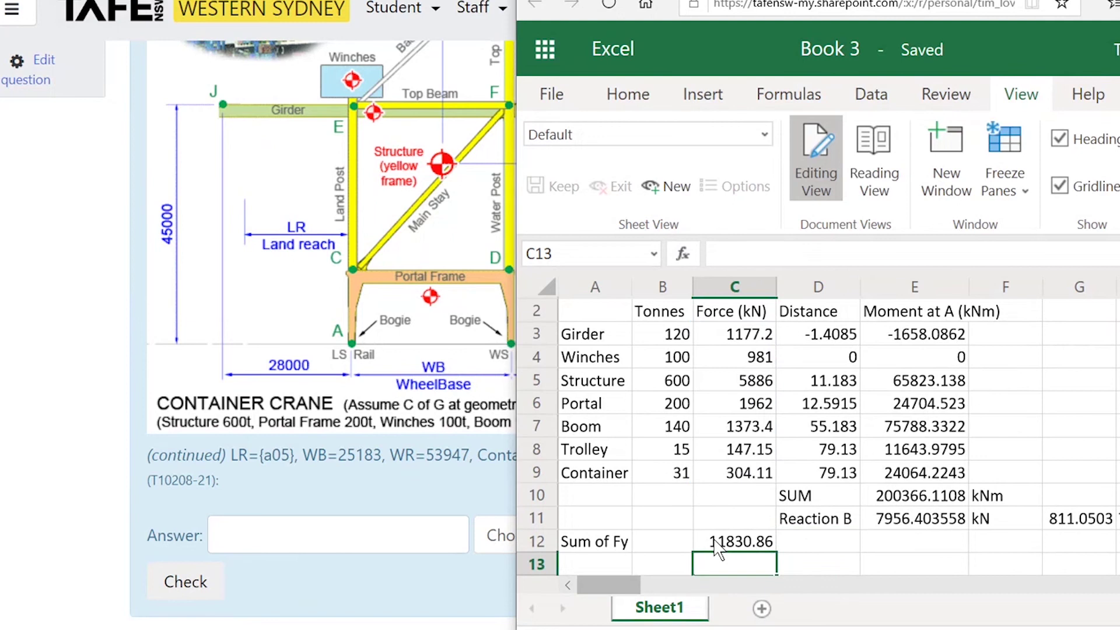
- Enter the label Reaction A in D12 beside the force total
{"action": "scroll", "coordinate": [717, 551], "scroll_direction": "down", "scroll_amount": 1}
{"action": "left_click", "coordinate": [844, 503]}
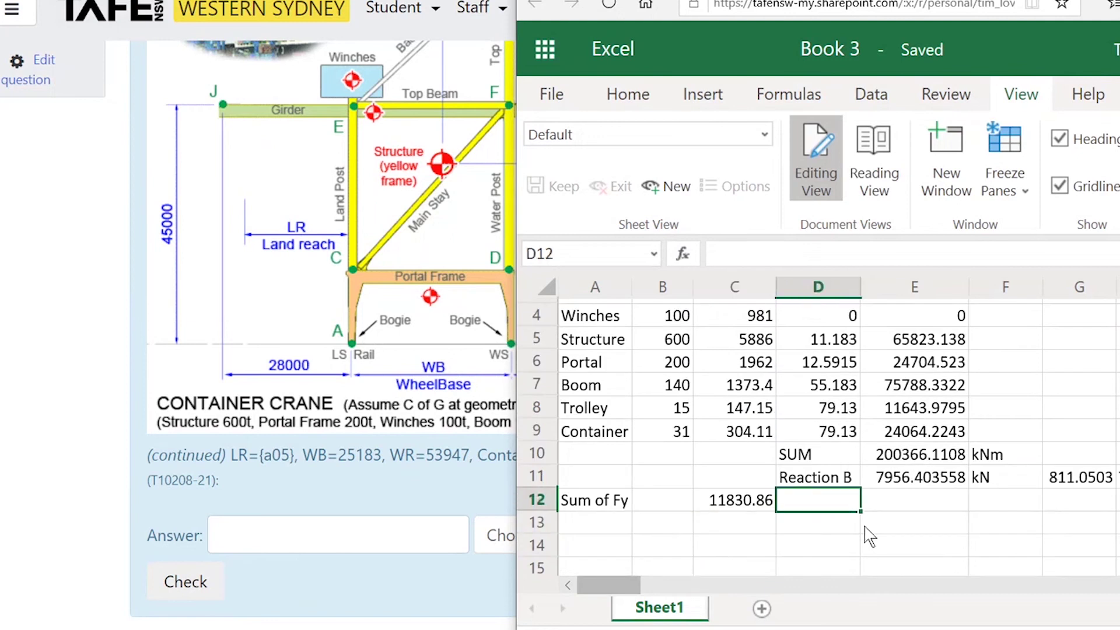
{"action": "type", "text": "Reaction A"}
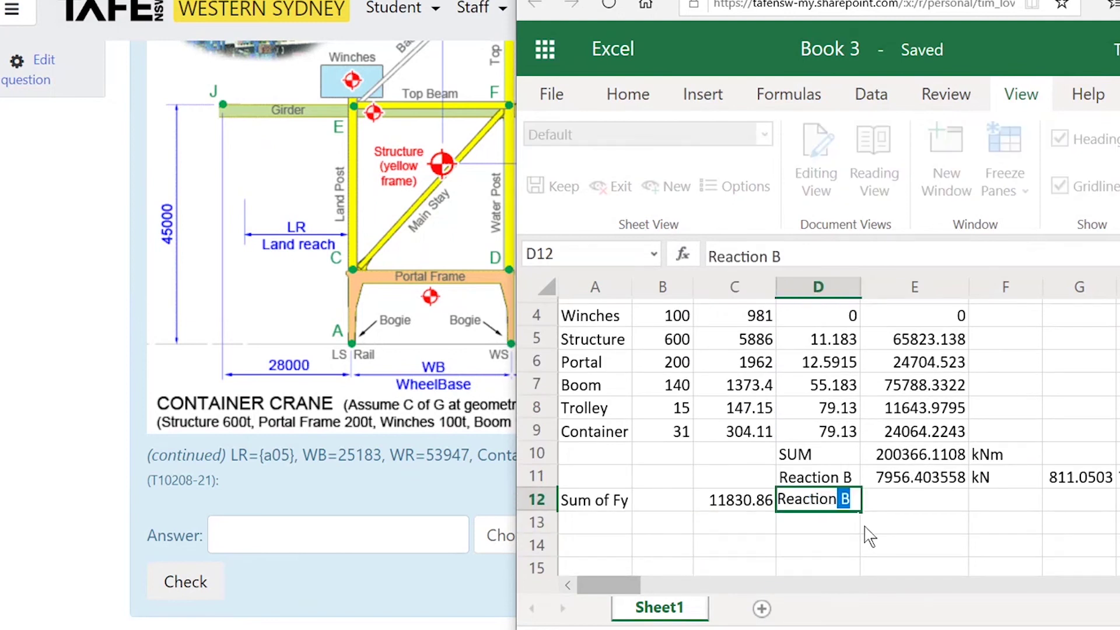
- Calculate Reaction A in E12 with the formula =C12-E11
{"action": "left_click", "coordinate": [938, 508]}
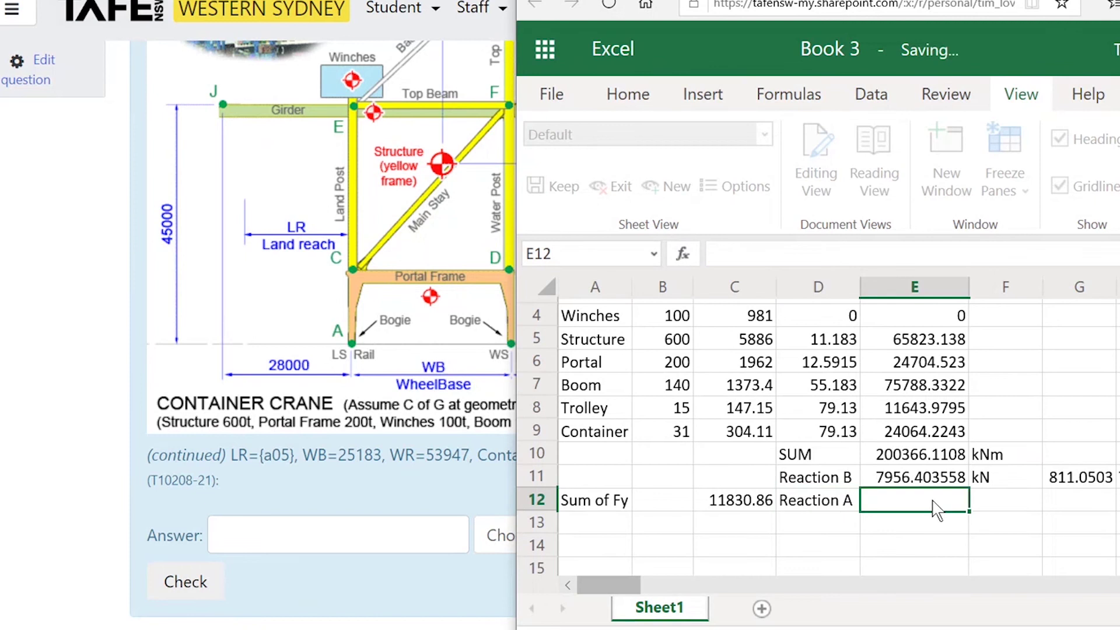
{"action": "type", "text": "="}
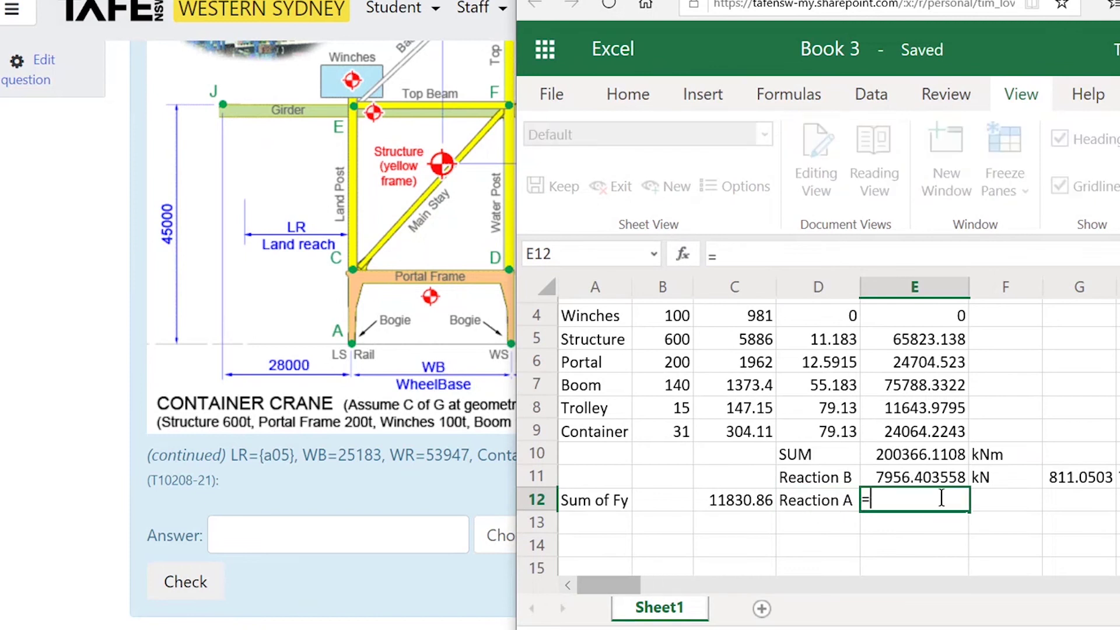
{"action": "left_click", "coordinate": [740, 506]}
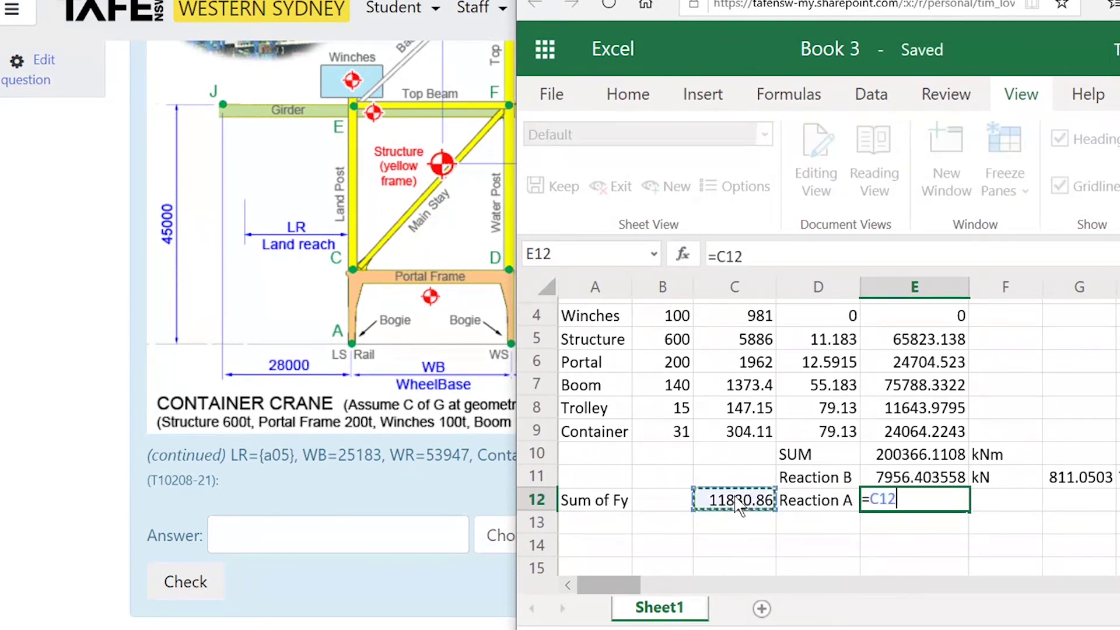
{"action": "type", "text": "-"}
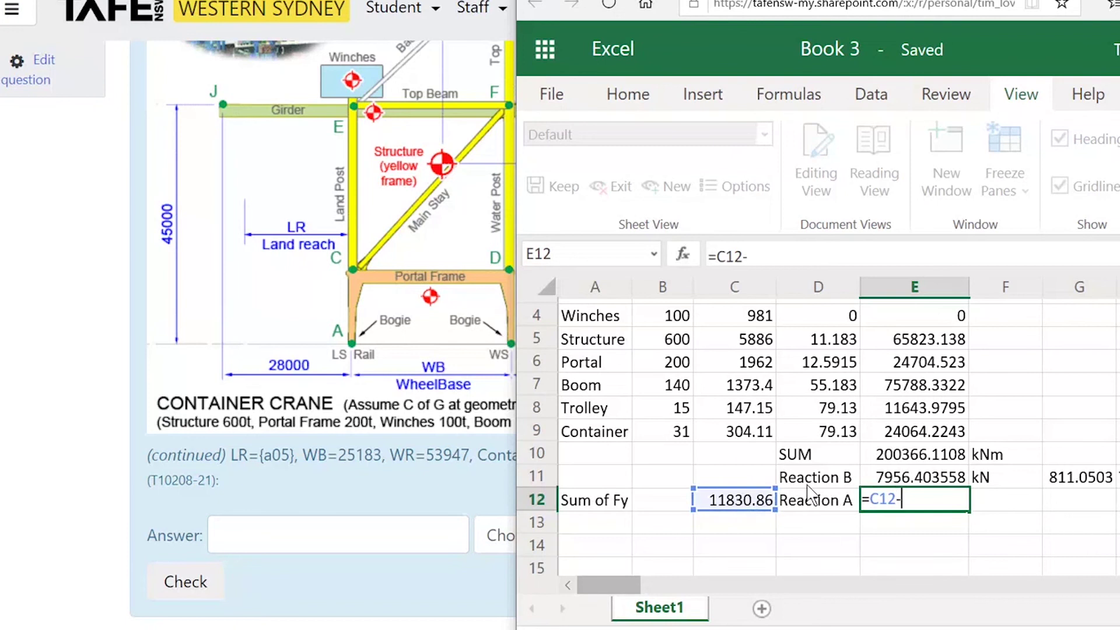
{"action": "left_click", "coordinate": [940, 487]}
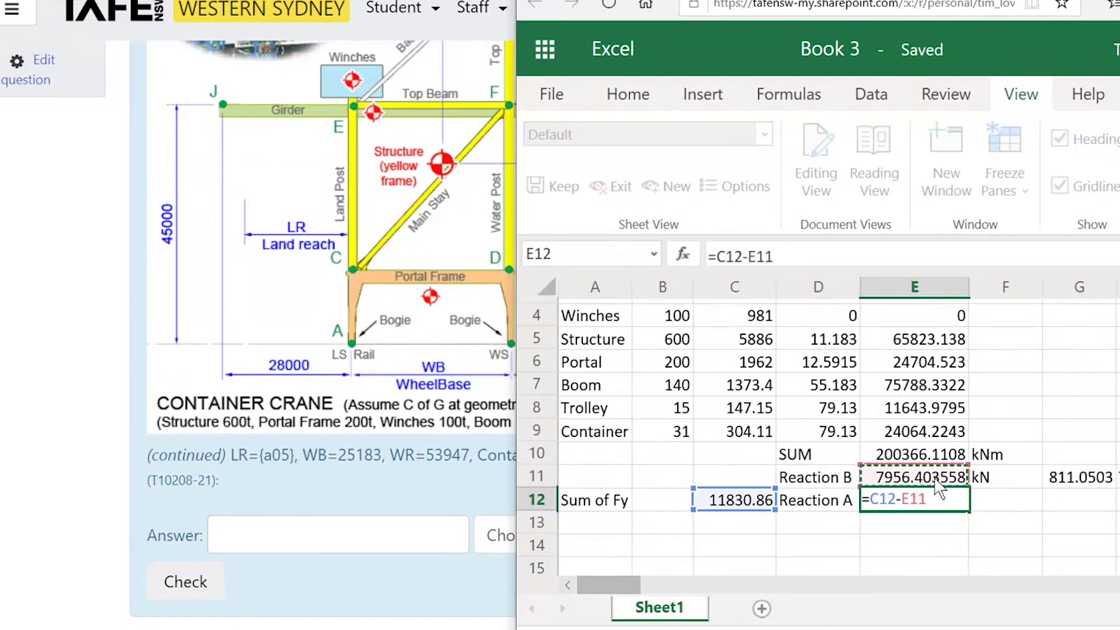
{"action": "key", "text": "Return"}
{"action": "left_click", "coordinate": [1066, 569]}
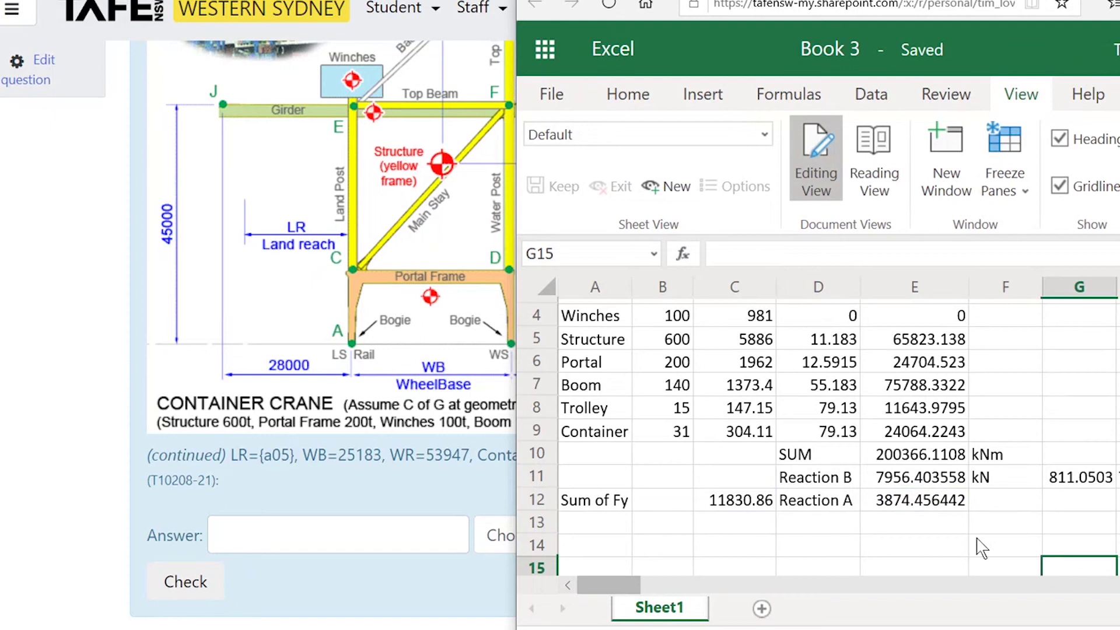
- Copy the kN unit from F11 to F12 beside the Reaction A value
{"action": "scroll", "coordinate": [977, 514], "scroll_direction": "down", "scroll_amount": 1}
{"action": "left_click", "coordinate": [995, 442]}
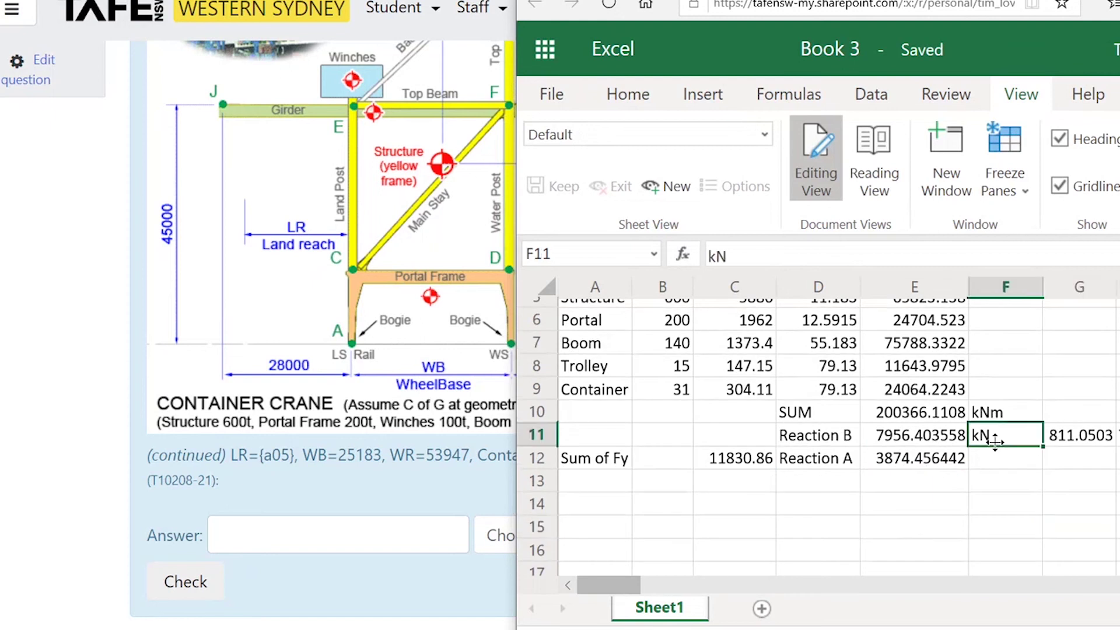
{"action": "key", "text": "ctrl+c"}
{"action": "left_click", "coordinate": [994, 461]}
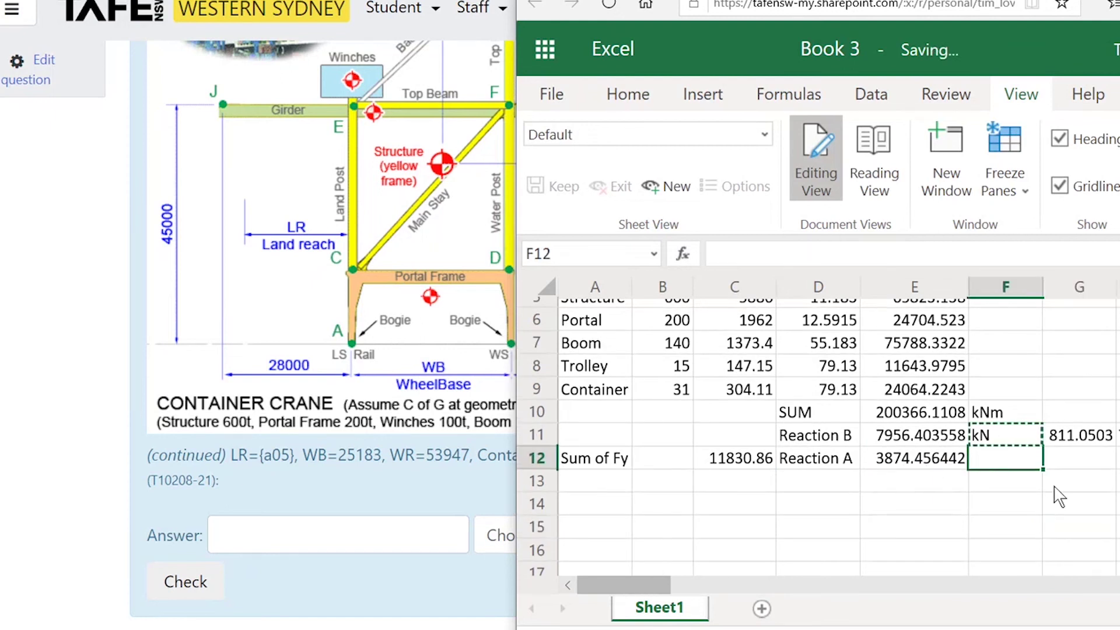
{"action": "key", "text": "ctrl+v"}
{"action": "left_click", "coordinate": [1089, 513]}
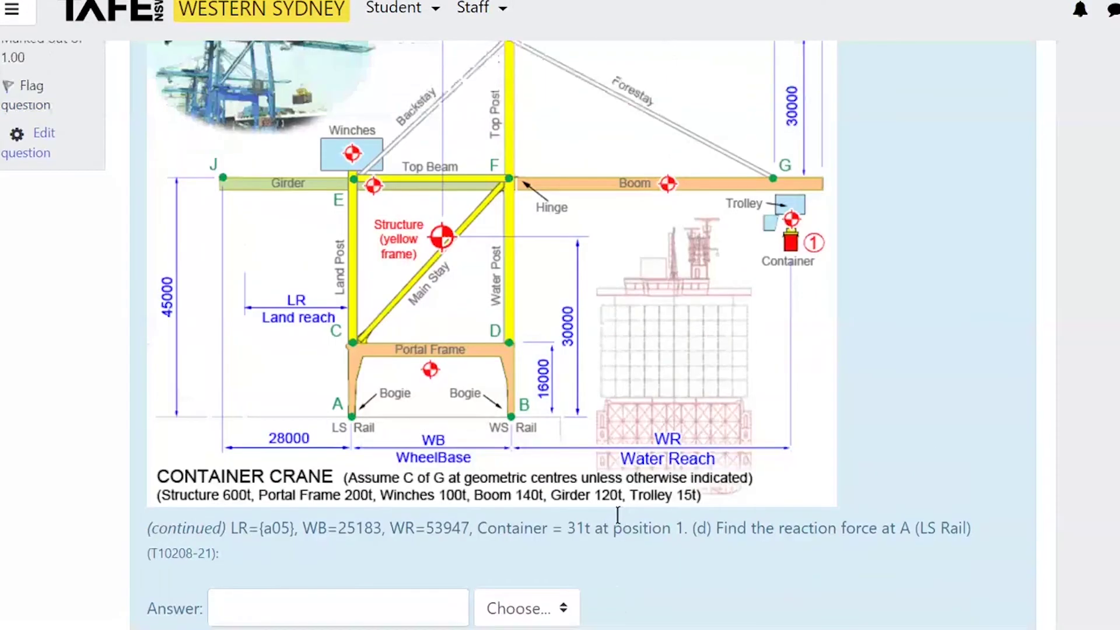
- In the quiz, answer Question 15 with 3874 kN for the reaction force at A and submit it for checking
{"action": "scroll", "coordinate": [620, 525], "scroll_direction": "up", "scroll_amount": 5}
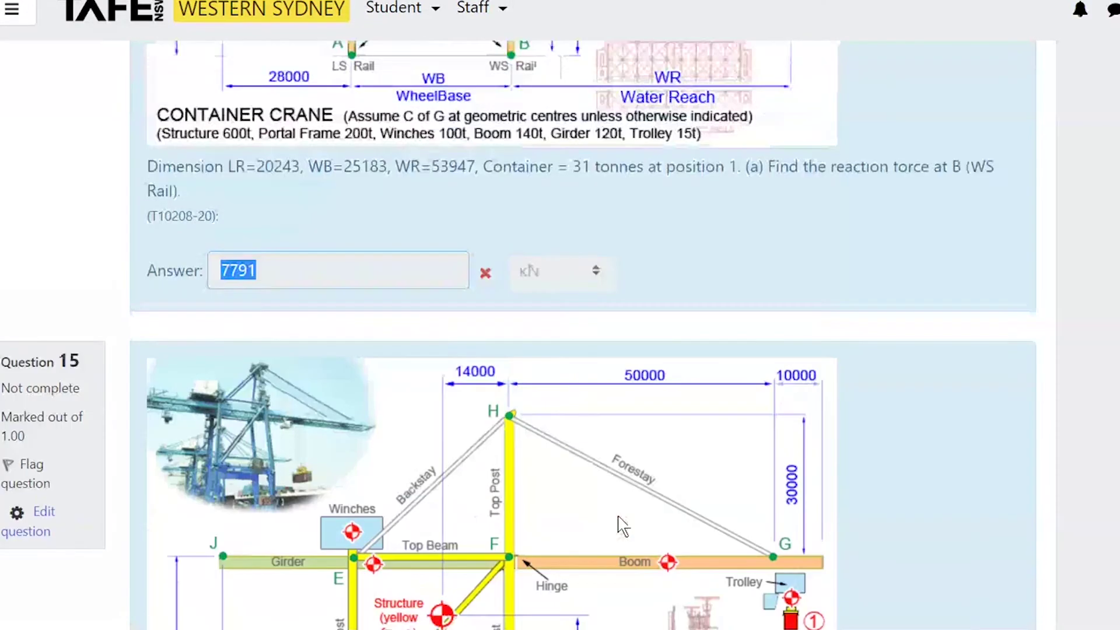
{"action": "scroll", "coordinate": [620, 525], "scroll_direction": "down", "scroll_amount": 5}
{"action": "left_click", "coordinate": [283, 448]}
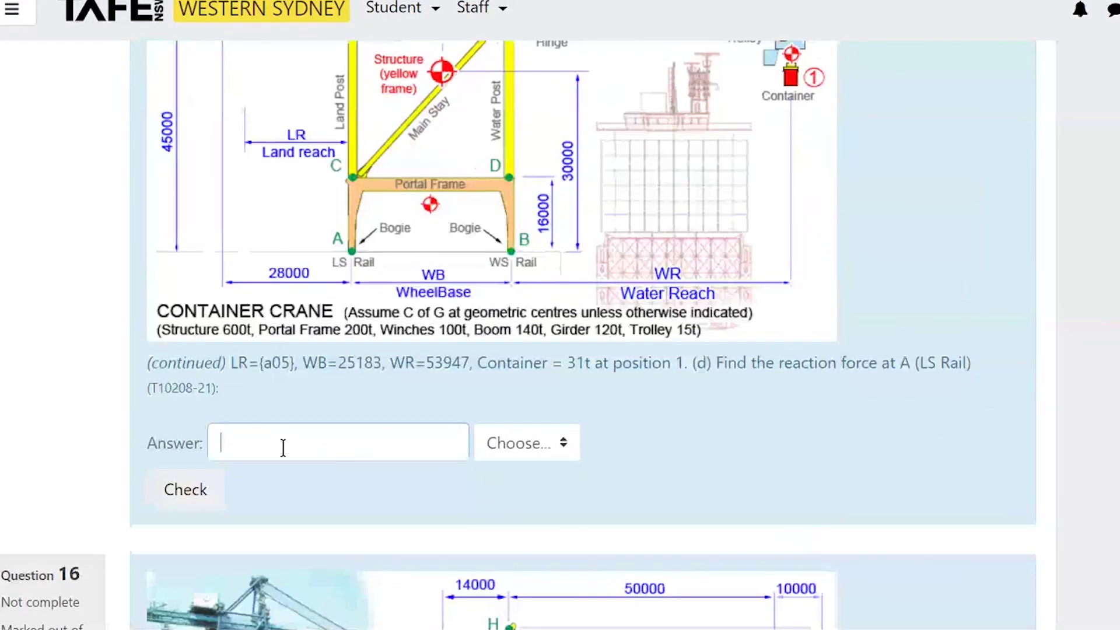
{"action": "type", "text": "3874"}
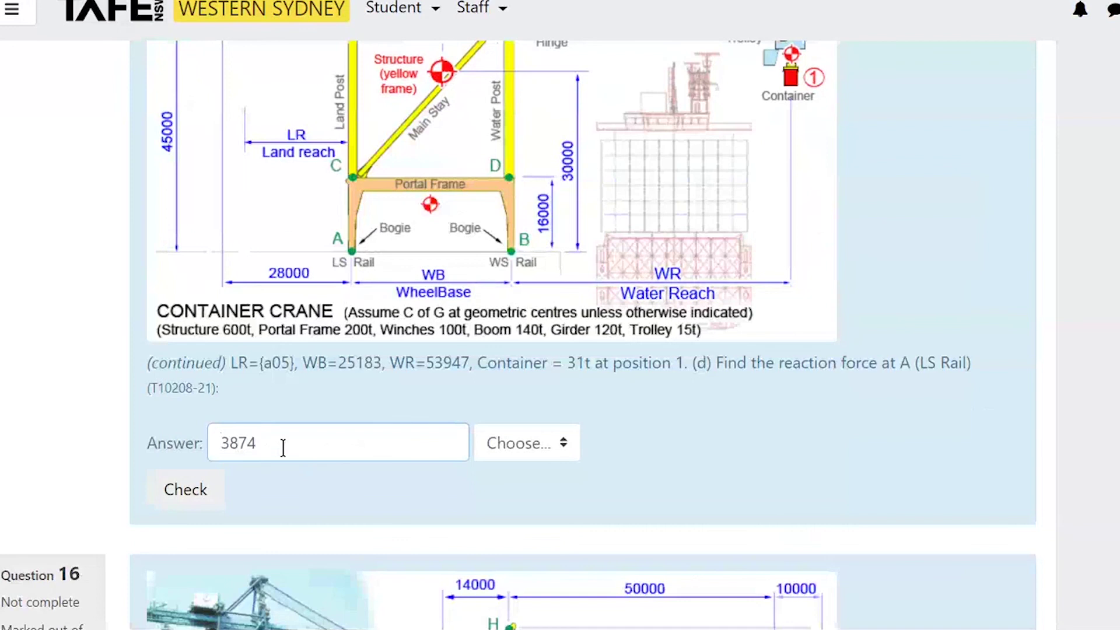
{"action": "left_click", "coordinate": [564, 445]}
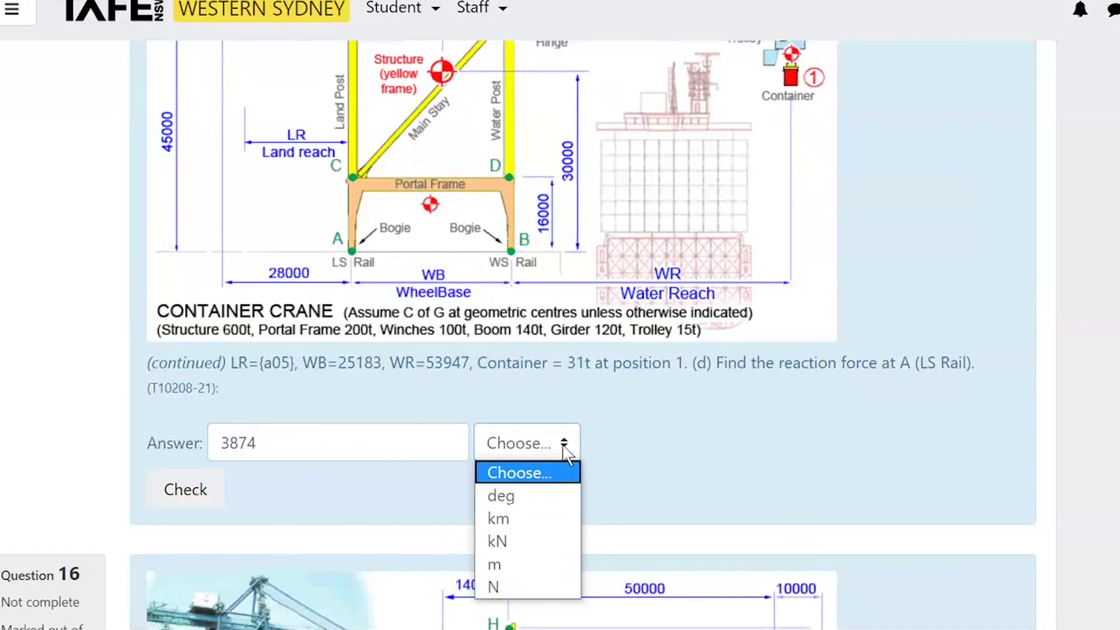
{"action": "left_click", "coordinate": [507, 542]}
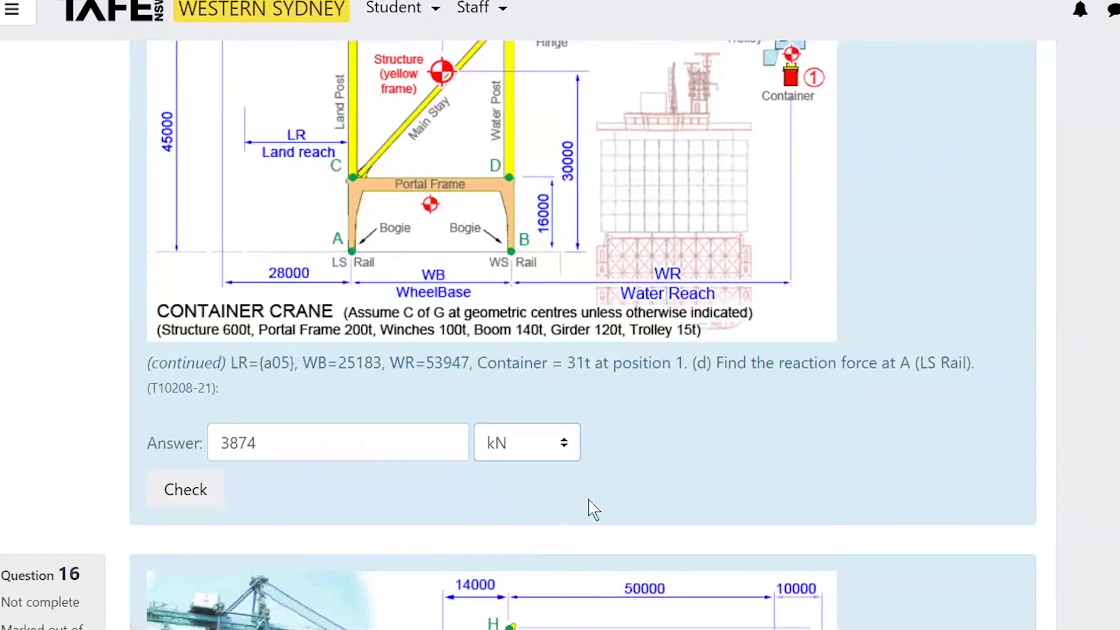
{"action": "left_click", "coordinate": [190, 491]}
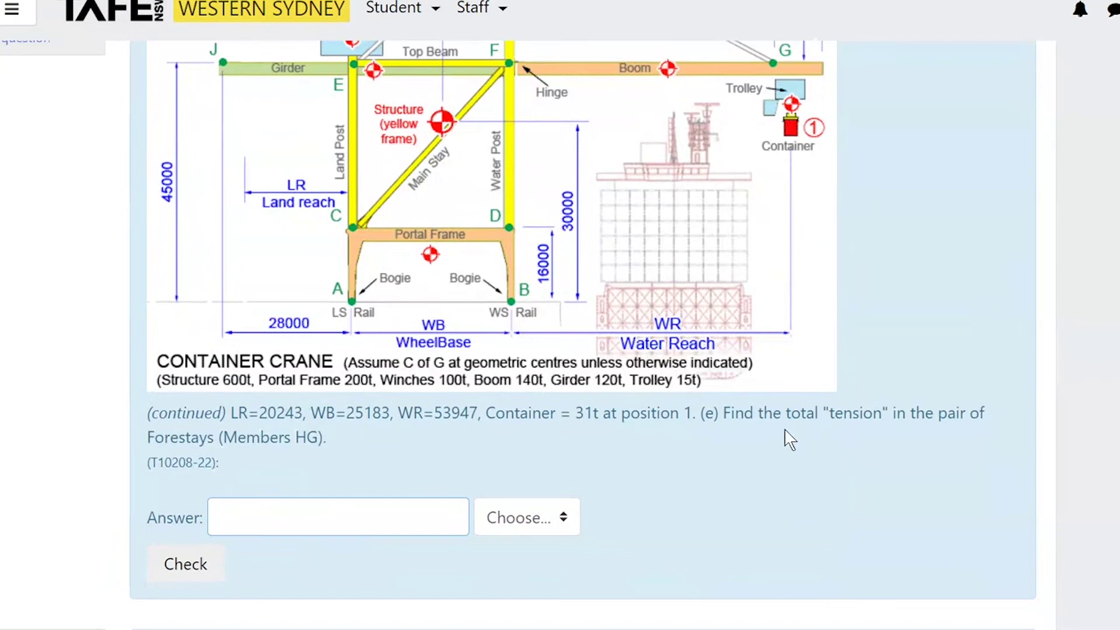
- Review the handwritten moment working on Question 14, then examine Question 15 on the reaction force at A
{"action": "scroll", "coordinate": [310, 479], "scroll_direction": "up", "scroll_amount": 3}
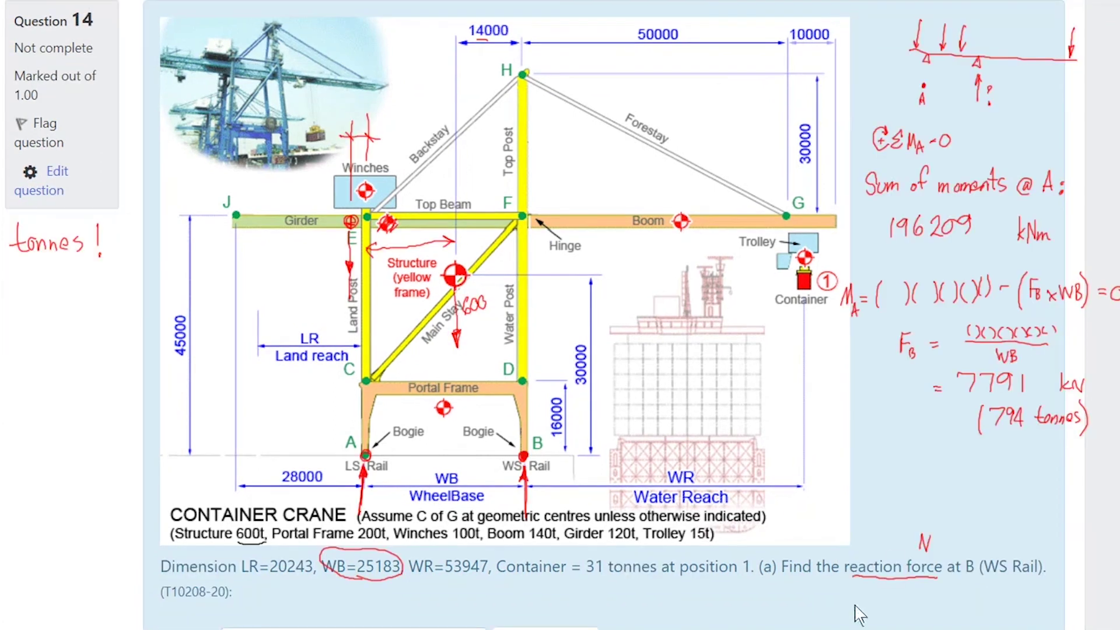
{"action": "scroll", "coordinate": [858, 613], "scroll_direction": "down", "scroll_amount": 2}
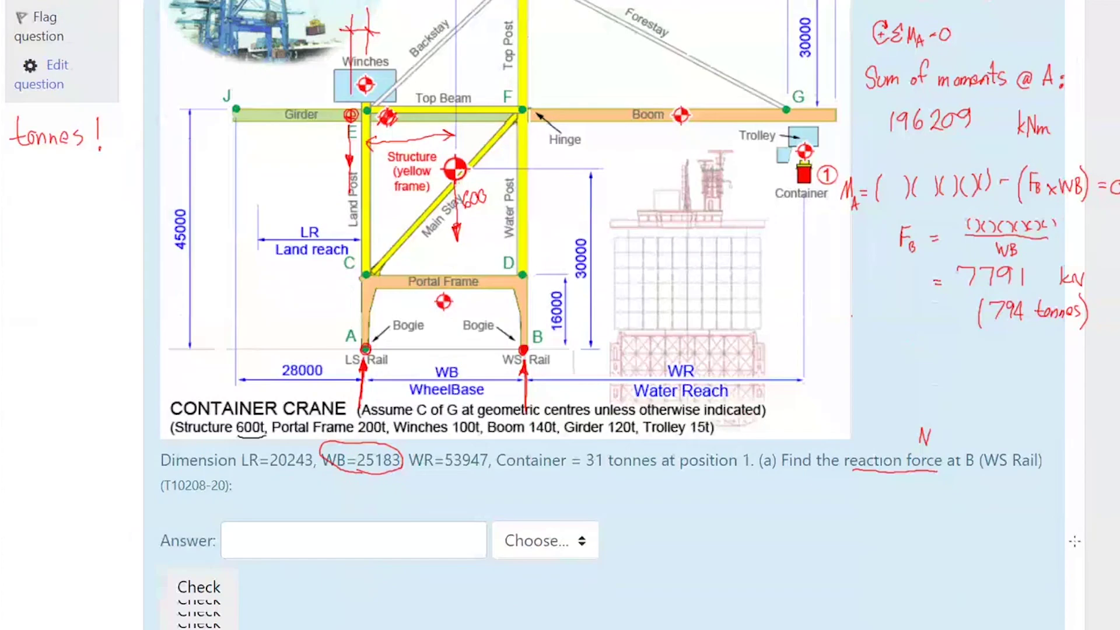
{"action": "scroll", "coordinate": [1075, 541], "scroll_direction": "down", "scroll_amount": 12}
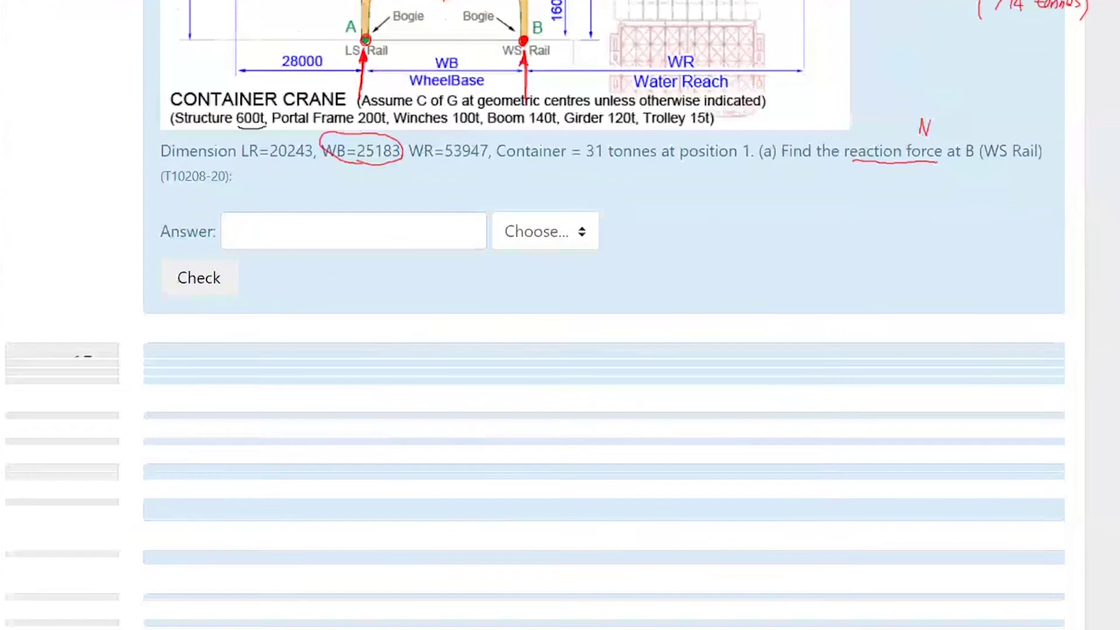
{"action": "scroll", "coordinate": [584, 315], "scroll_direction": "down", "scroll_amount": 3}
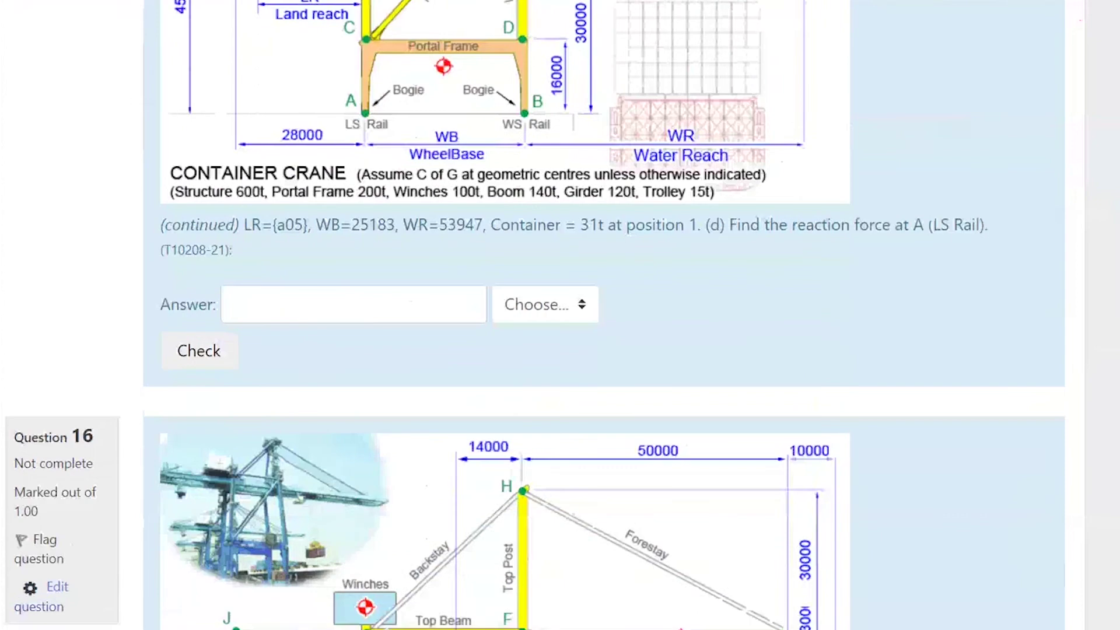
{"action": "scroll", "coordinate": [584, 315], "scroll_direction": "up", "scroll_amount": 2}
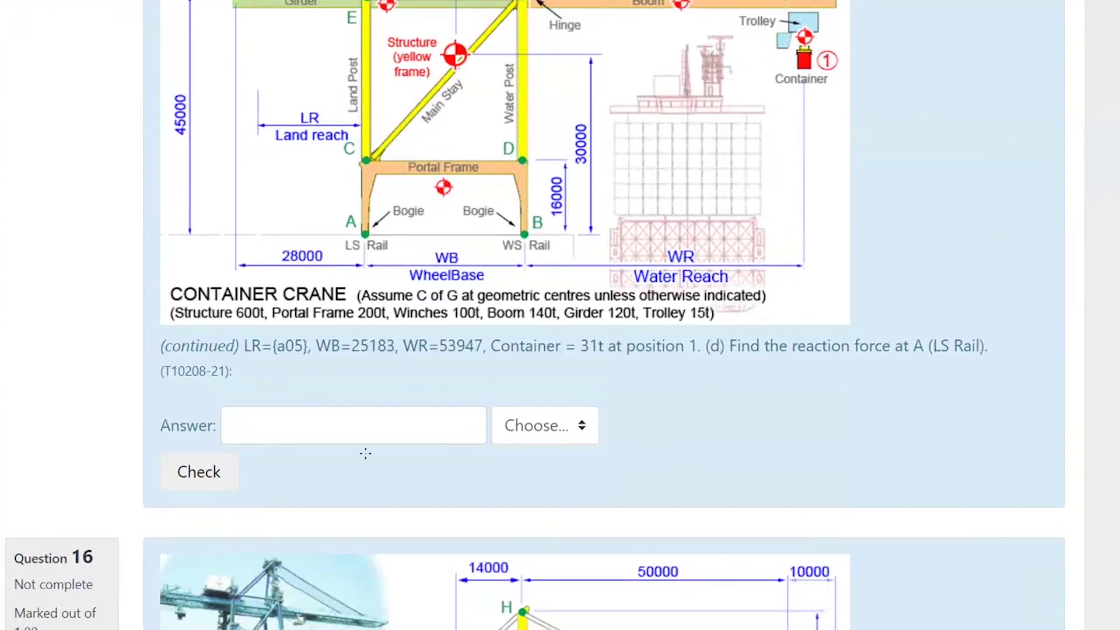
- Handwrite 3874 in red in Question 15's answer box and mark a cross and a question mark beside the unit choice
{"action": "mouse_move", "coordinate": [272, 417]}
{"action": "left_mouse_down"}
{"action": "mouse_move", "coordinate": [289, 436]}
{"action": "mouse_move", "coordinate": [275, 447]}
{"action": "mouse_move", "coordinate": [303, 418]}
{"action": "mouse_move", "coordinate": [321, 438]}
{"action": "mouse_move", "coordinate": [350, 428]}
{"action": "left_mouse_up"}
{"action": "left_click_drag", "start_coordinate": [345, 411], "coordinate": [346, 434]}
{"action": "mouse_move", "coordinate": [633, 414]}
{"action": "left_mouse_down"}
{"action": "mouse_move", "coordinate": [644, 429]}
{"action": "mouse_move", "coordinate": [633, 432]}
{"action": "left_mouse_up"}
{"action": "left_click_drag", "start_coordinate": [687, 384], "coordinate": [693, 407]}
{"action": "left_click", "coordinate": [698, 430]}
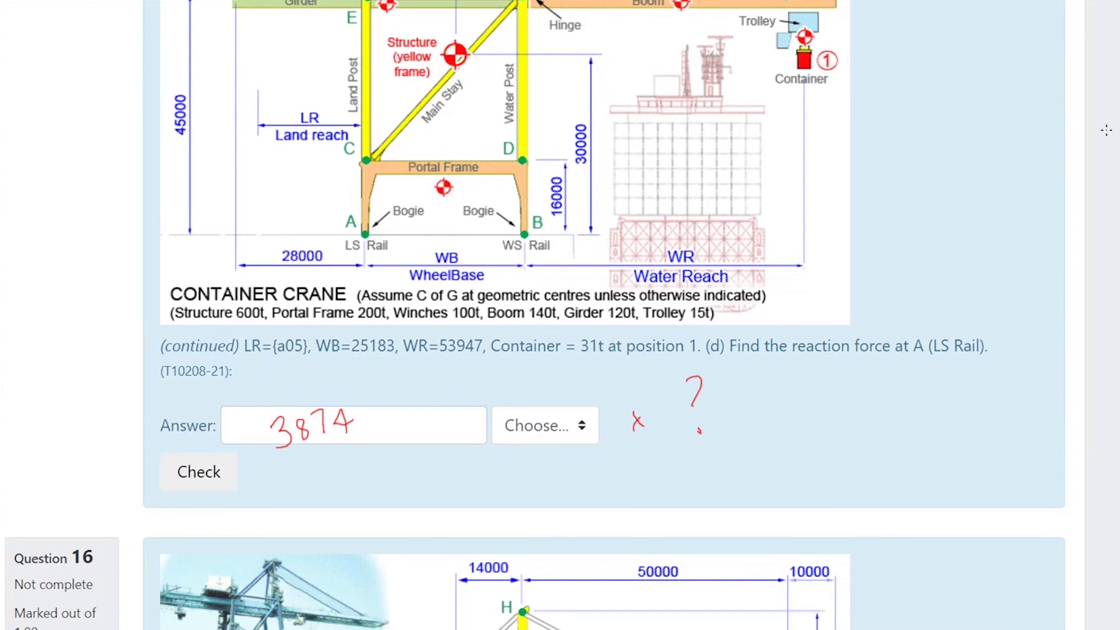
- Beside Question 16's crane figure, sketch the boom as a red line with a hinge point and a downward weight arrow at its centre
{"action": "scroll", "coordinate": [604, 315], "scroll_direction": "down", "scroll_amount": 9}
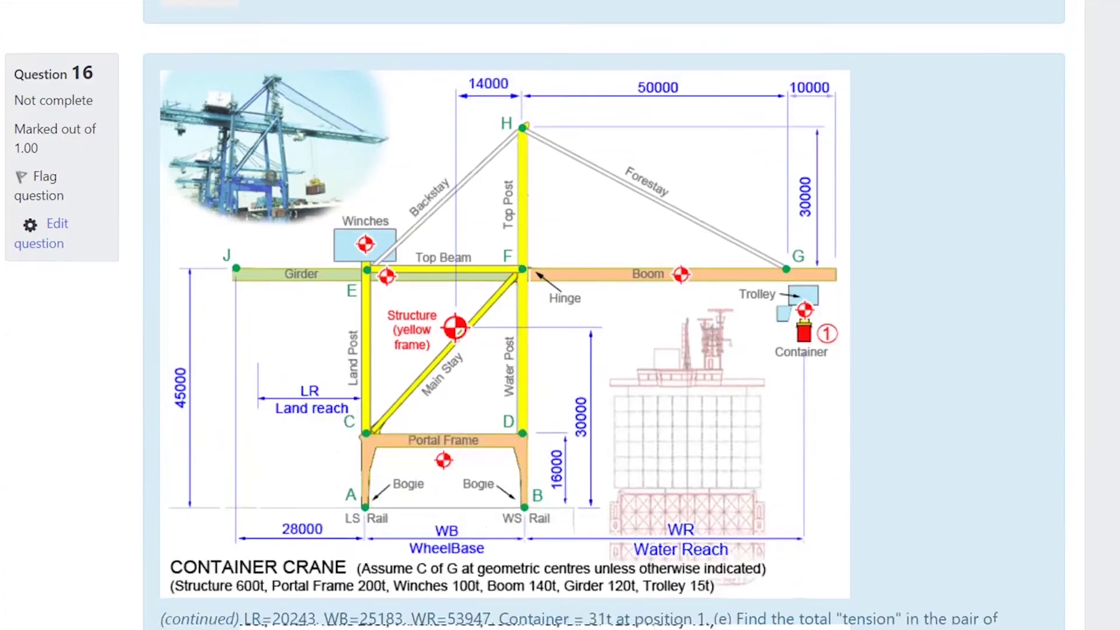
{"action": "scroll", "coordinate": [604, 315], "scroll_direction": "up", "scroll_amount": 3}
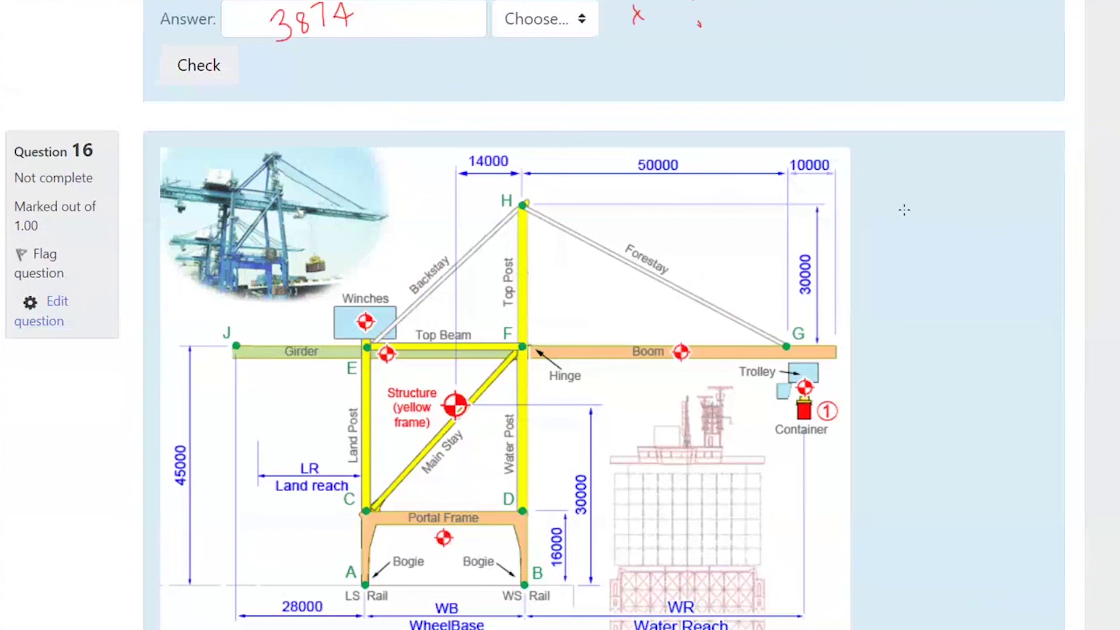
{"action": "left_click_drag", "start_coordinate": [903, 213], "coordinate": [1110, 227]}
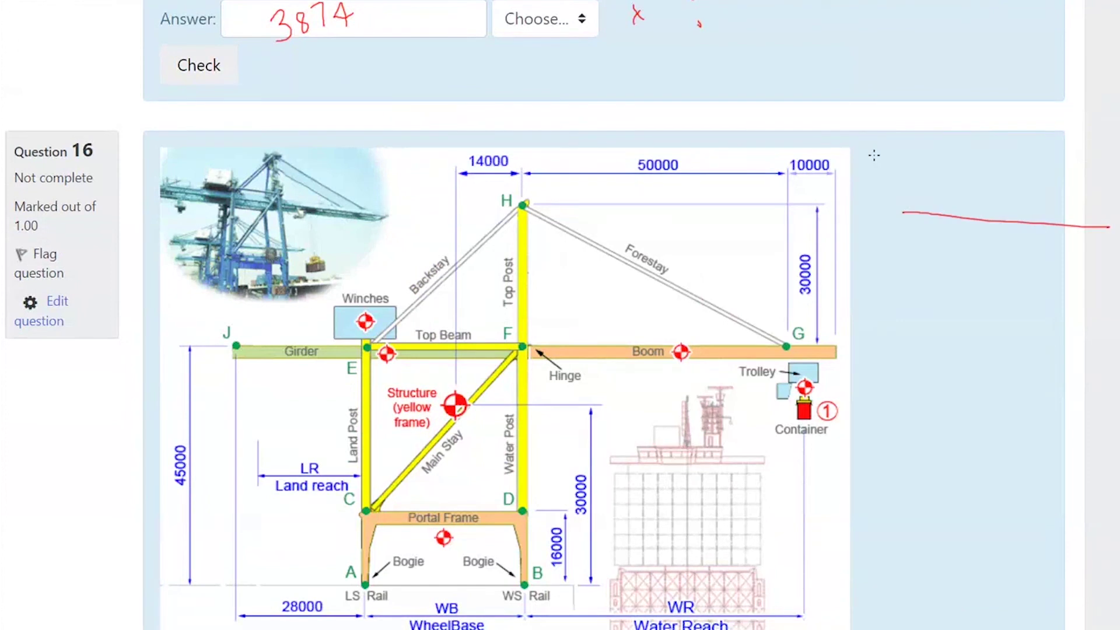
{"action": "left_click_drag", "start_coordinate": [899, 215], "coordinate": [903, 207]}
{"action": "mouse_move", "coordinate": [999, 220]}
{"action": "left_mouse_down"}
{"action": "mouse_move", "coordinate": [999, 252]}
{"action": "mouse_move", "coordinate": [1002, 241]}
{"action": "left_mouse_up"}
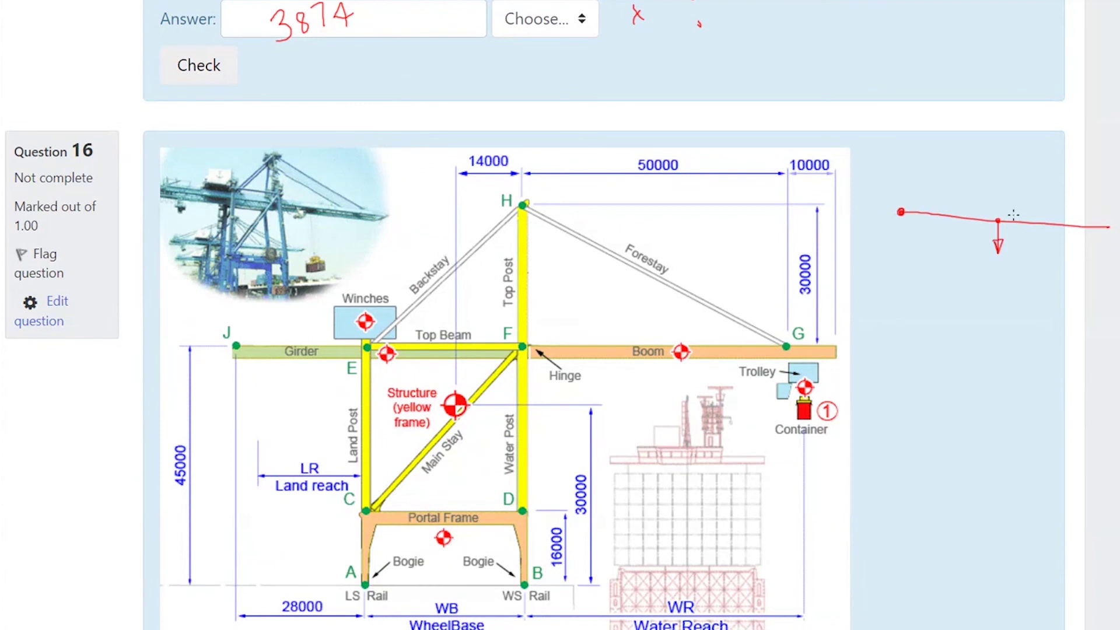
- Add the downward load arrows near the boom sketch's outer end, the sloping forestay line and an upward force arrow labelled Fy
{"action": "left_click", "coordinate": [1083, 225]}
{"action": "left_click_drag", "start_coordinate": [1082, 227], "coordinate": [1081, 261]}
{"action": "mouse_move", "coordinate": [1081, 260]}
{"action": "left_mouse_down"}
{"action": "mouse_move", "coordinate": [1080, 285]}
{"action": "mouse_move", "coordinate": [1083, 274]}
{"action": "left_mouse_up"}
{"action": "left_click_drag", "start_coordinate": [1061, 227], "coordinate": [884, 155]}
{"action": "mouse_move", "coordinate": [1065, 229]}
{"action": "left_mouse_down"}
{"action": "mouse_move", "coordinate": [1066, 168]}
{"action": "mouse_move", "coordinate": [1064, 186]}
{"action": "left_mouse_up"}
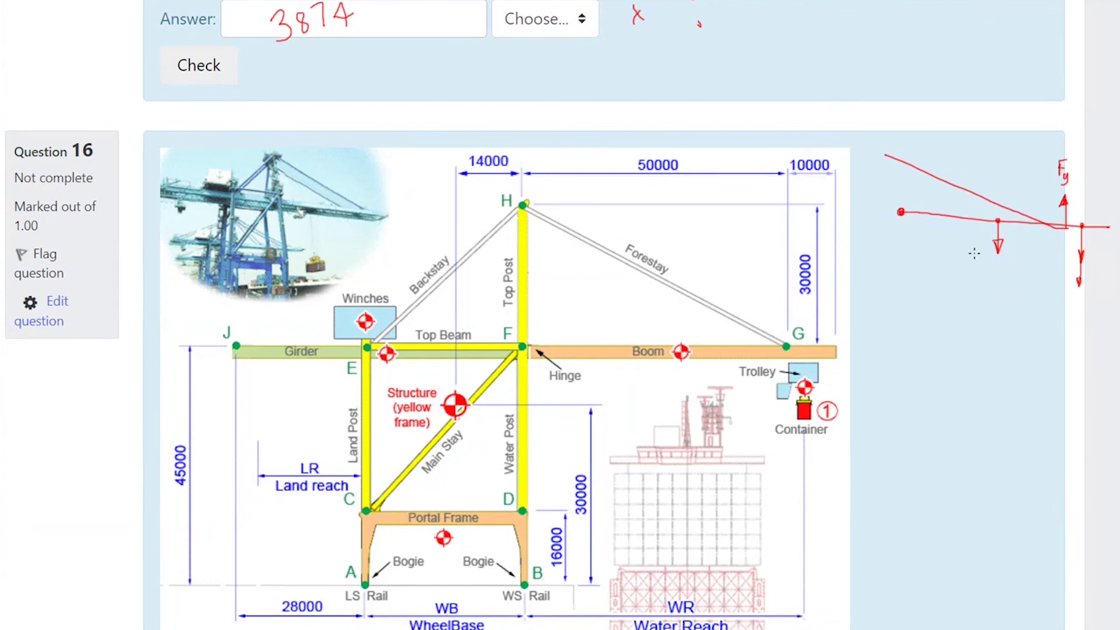
- Label the hinge F on the boom sketch and handwrite the start of the moment equation, ΣM_F =, with its positive rotation sign
{"action": "mouse_move", "coordinate": [883, 222]}
{"action": "left_mouse_down"}
{"action": "mouse_move", "coordinate": [883, 242]}
{"action": "mouse_move", "coordinate": [892, 232]}
{"action": "left_mouse_up"}
{"action": "mouse_move", "coordinate": [868, 322]}
{"action": "left_mouse_down"}
{"action": "mouse_move", "coordinate": [850, 311]}
{"action": "mouse_move", "coordinate": [868, 301]}
{"action": "mouse_move", "coordinate": [863, 319]}
{"action": "left_mouse_up"}
{"action": "left_click_drag", "start_coordinate": [858, 312], "coordinate": [906, 316]}
{"action": "left_click_drag", "start_coordinate": [900, 320], "coordinate": [905, 320]}
{"action": "left_click_drag", "start_coordinate": [911, 318], "coordinate": [916, 318]}
{"action": "left_click_drag", "start_coordinate": [911, 321], "coordinate": [917, 320]}
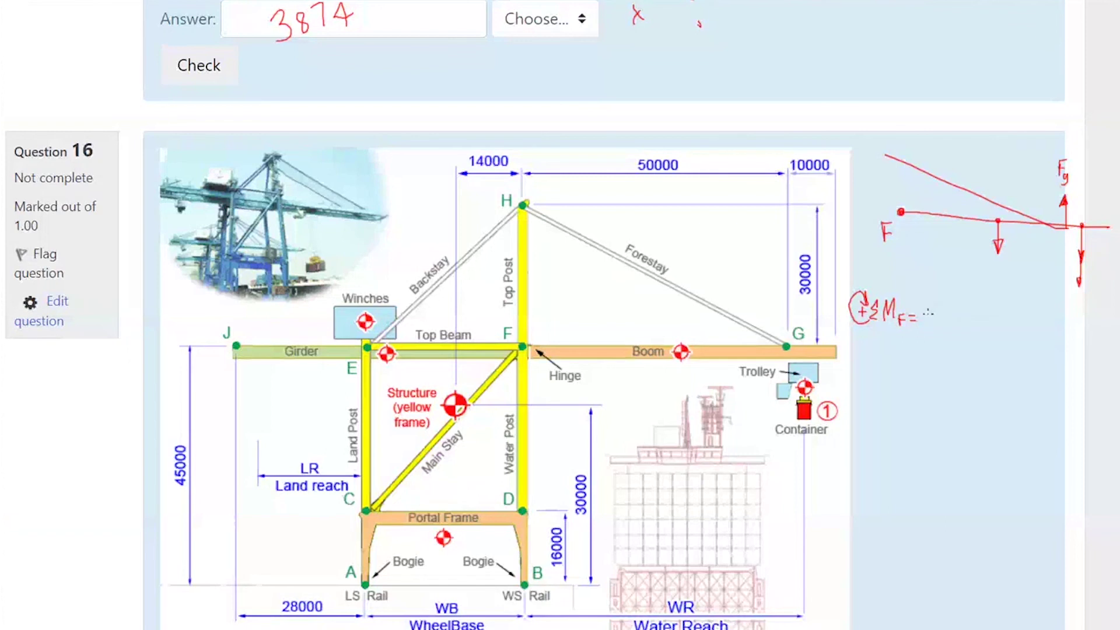
{"action": "scroll", "coordinate": [928, 313], "scroll_direction": "down", "scroll_amount": 2}
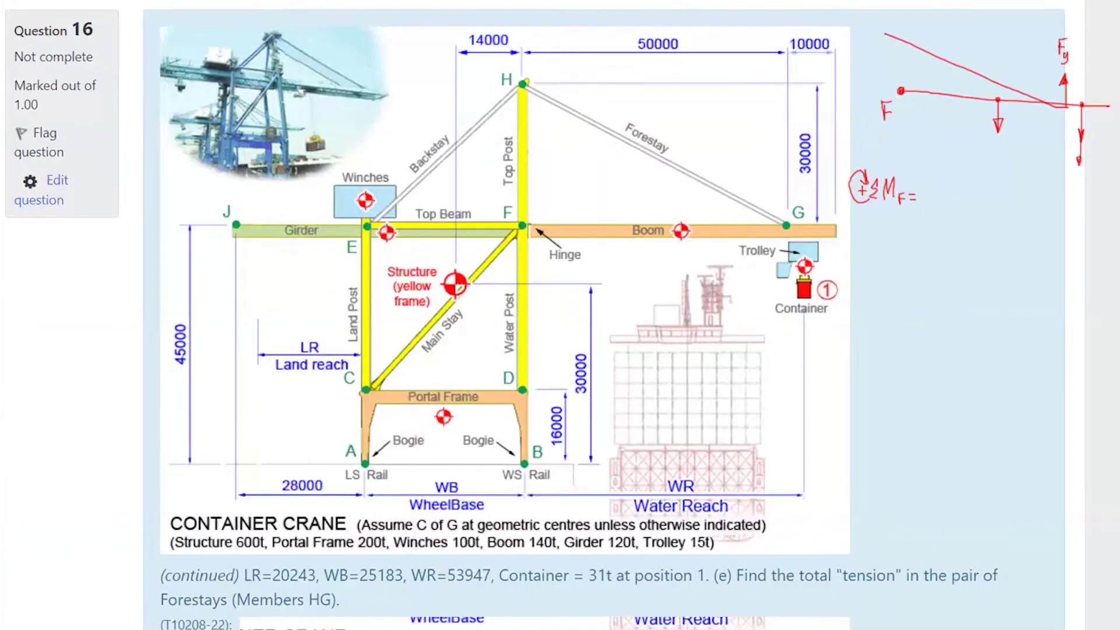
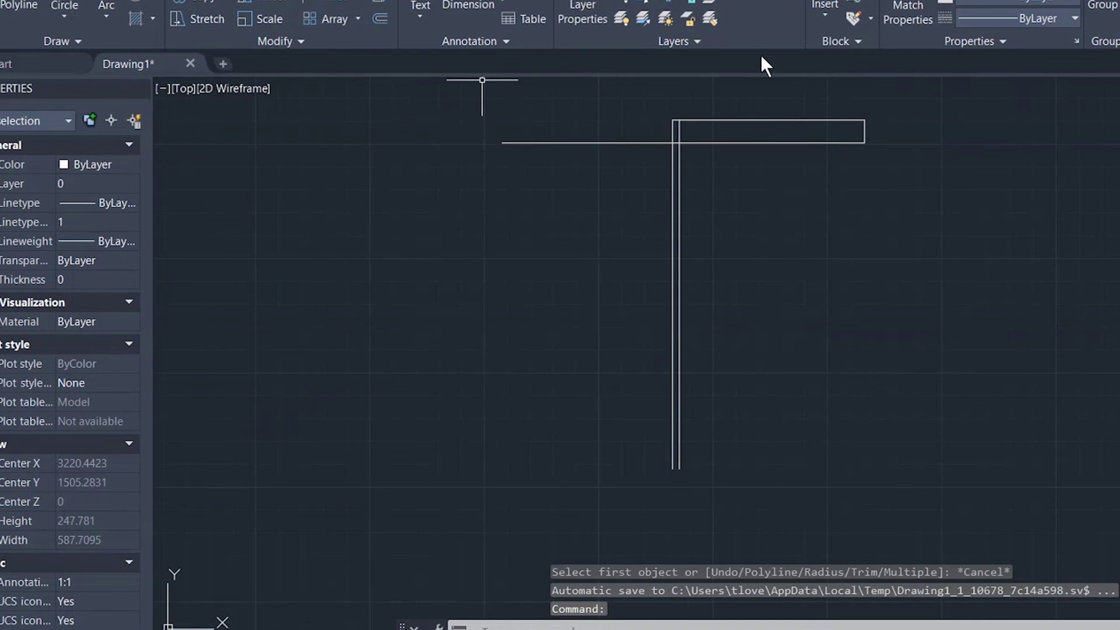
- In AutoCAD, erase all the existing lines from Drawing1
{"action": "mouse_move", "coordinate": [946, 92]}
{"action": "left_mouse_down"}
{"action": "mouse_move", "coordinate": [355, 405]}
{"action": "mouse_move", "coordinate": [390, 624]}
{"action": "mouse_move", "coordinate": [584, 624]}
{"action": "left_mouse_up"}
{"action": "key", "text": "Delete"}
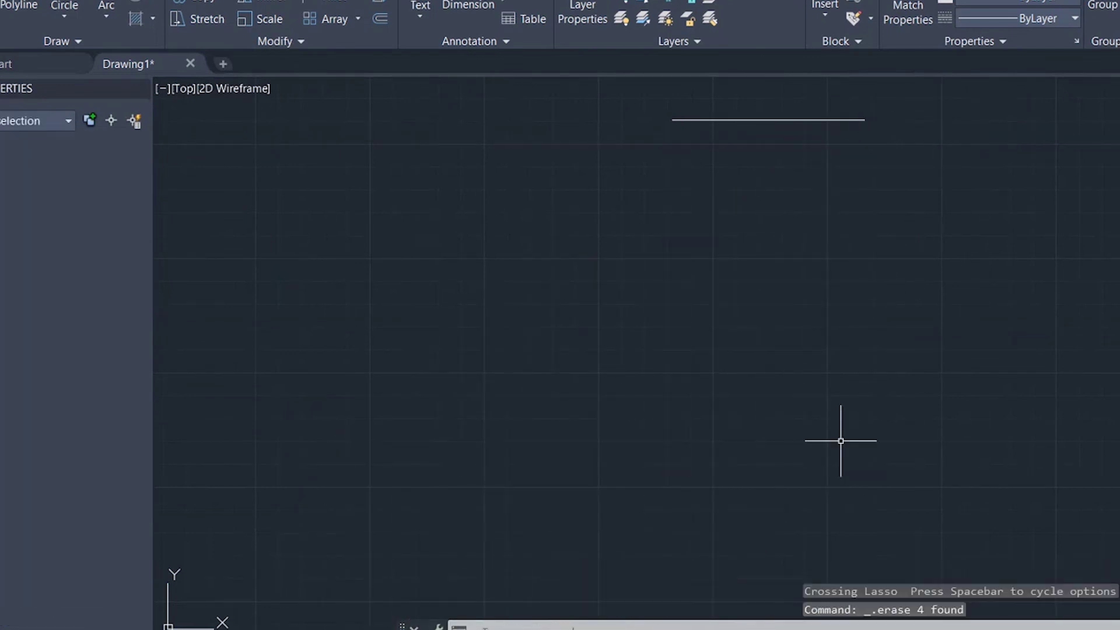
{"action": "left_click", "coordinate": [813, 103]}
{"action": "left_click", "coordinate": [729, 171]}
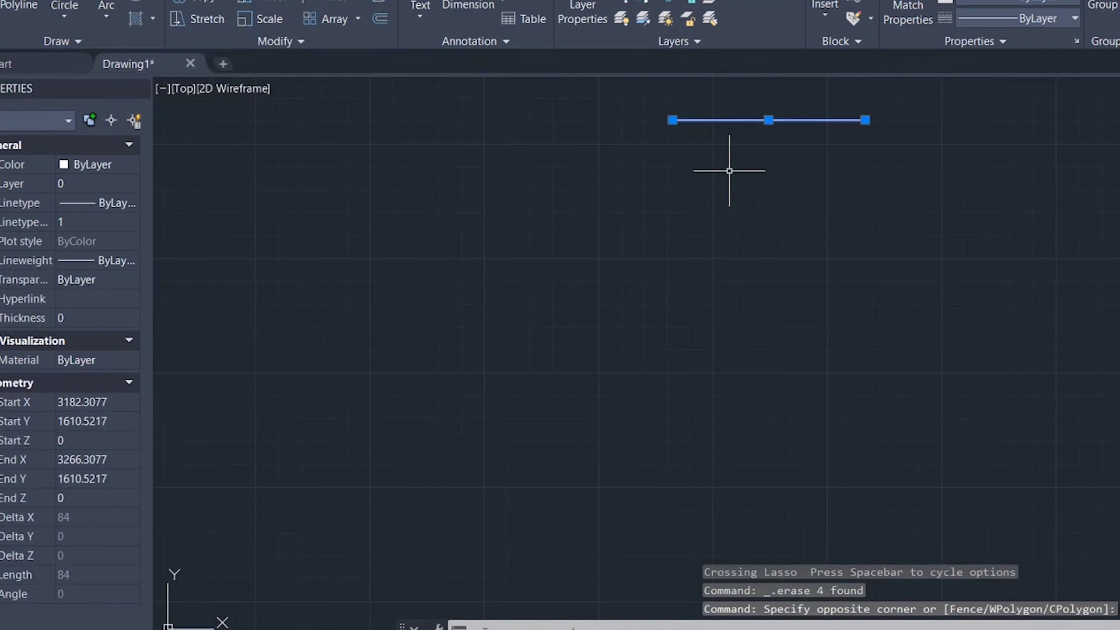
{"action": "key", "text": "Delete"}
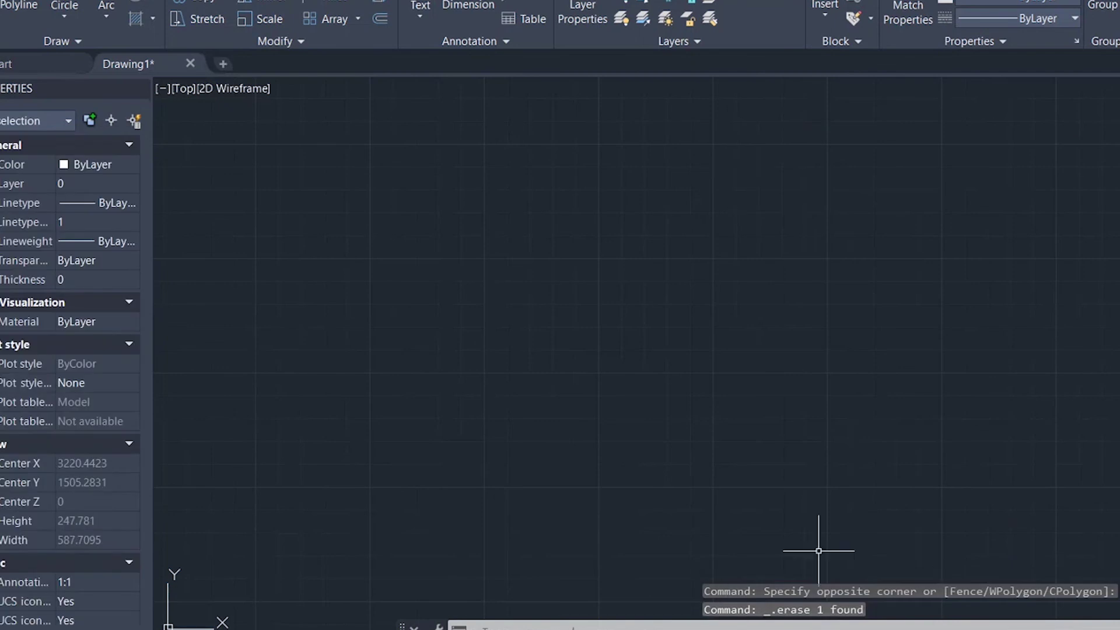
- Switch to Photoshop and review Question 17 on the force from the boom to the post through the hinge at F
{"action": "mouse_move", "coordinate": [797, 629]}
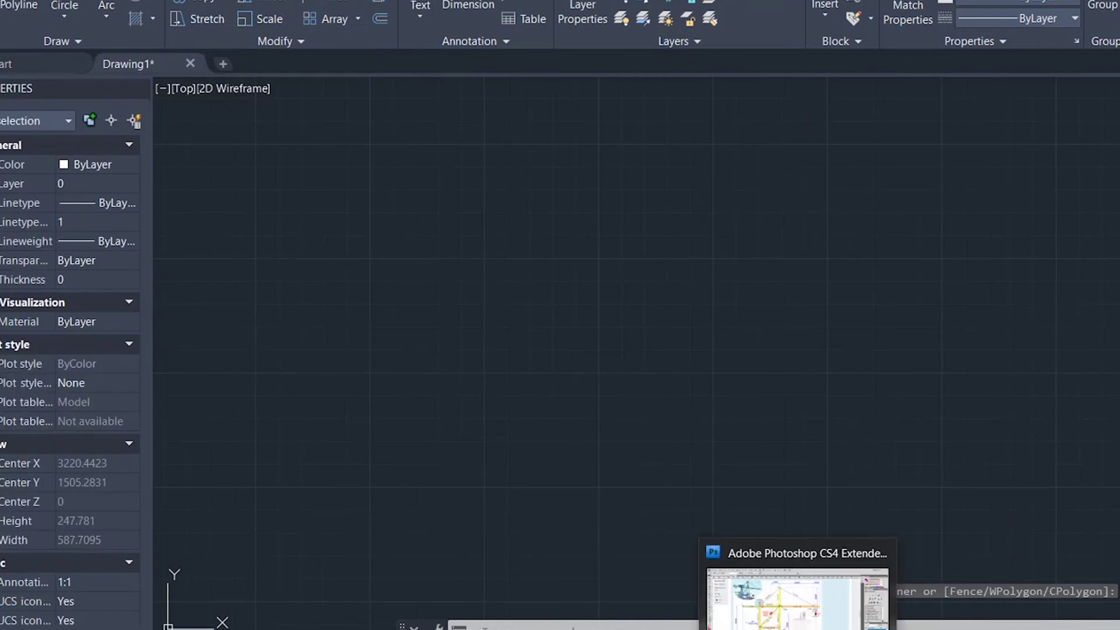
{"action": "left_click", "coordinate": [798, 598]}
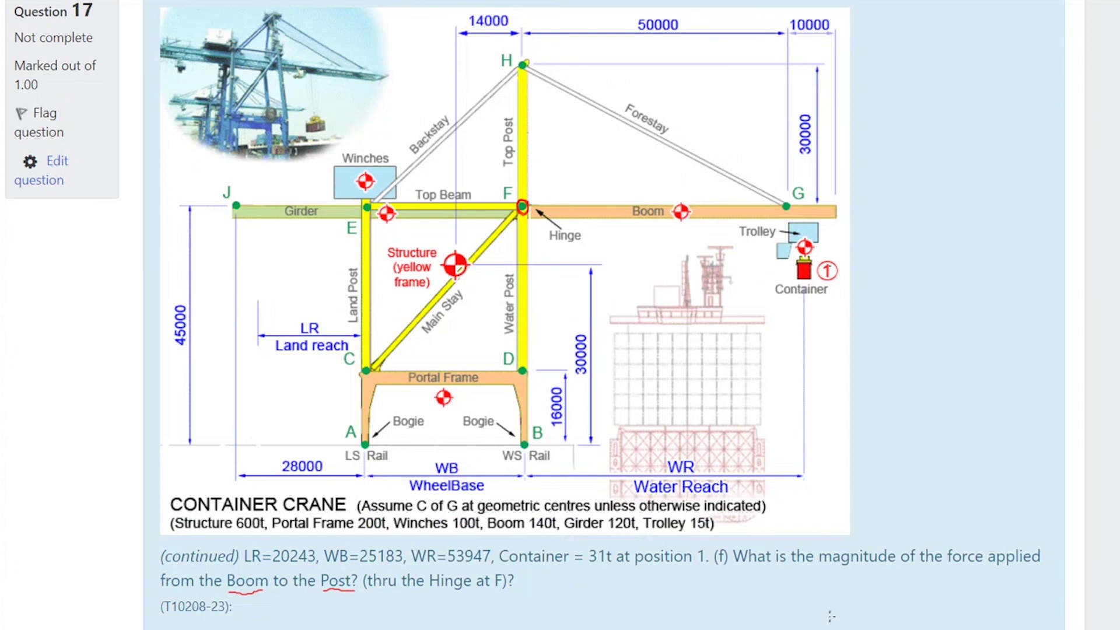
{"action": "scroll", "coordinate": [972, 312], "scroll_direction": "up", "scroll_amount": 1}
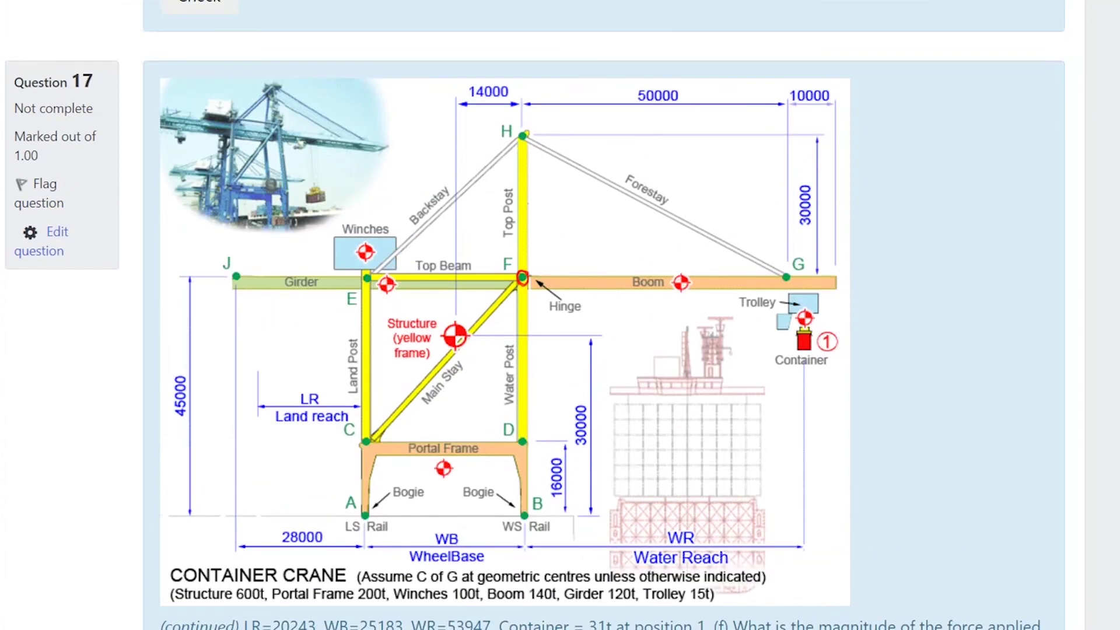
{"action": "scroll", "coordinate": [536, 316], "scroll_direction": "down", "scroll_amount": 1}
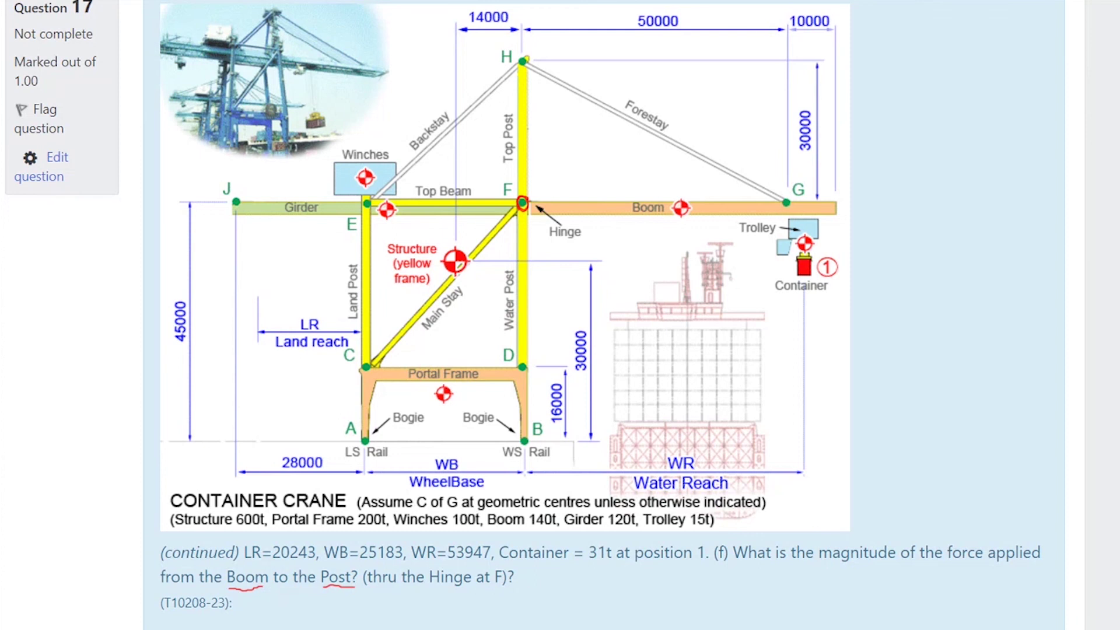
- Clear the calculator and compute the boom's weight as 140 × 9.81
{"action": "key", "text": "alt+Tab"}
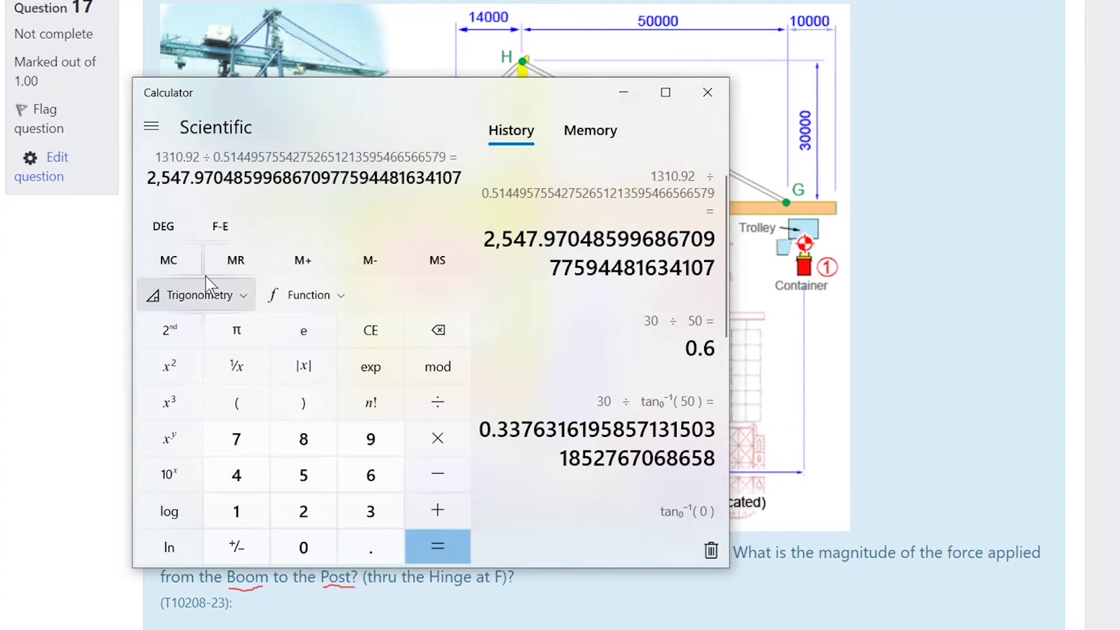
{"action": "left_click", "coordinate": [168, 260]}
{"action": "left_click", "coordinate": [303, 261]}
{"action": "key", "text": "Escape"}
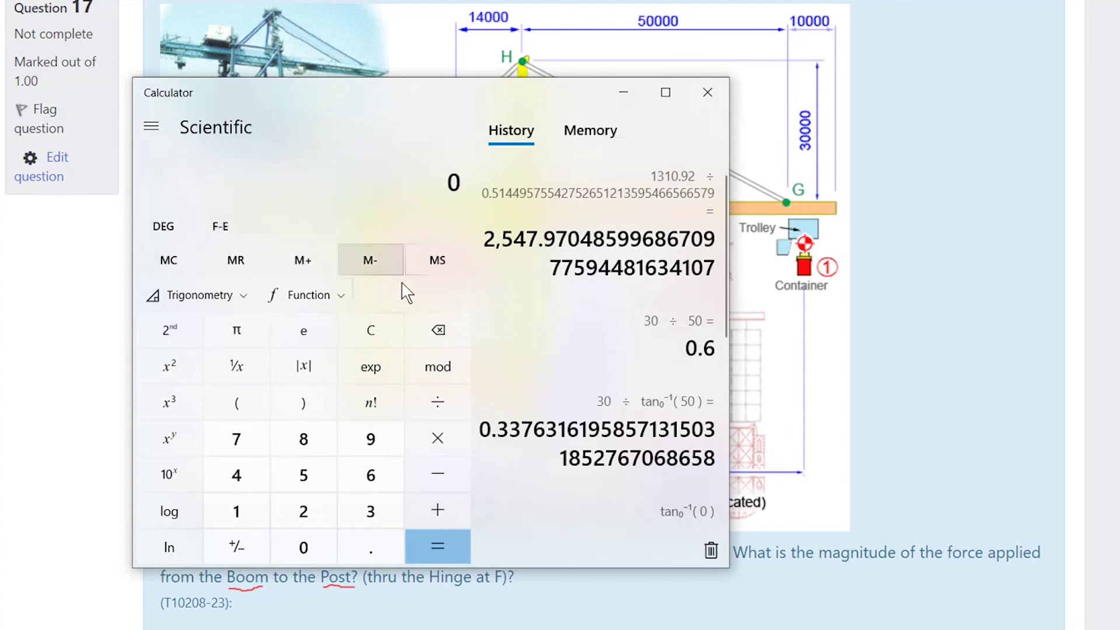
{"action": "left_click", "coordinate": [1012, 338]}
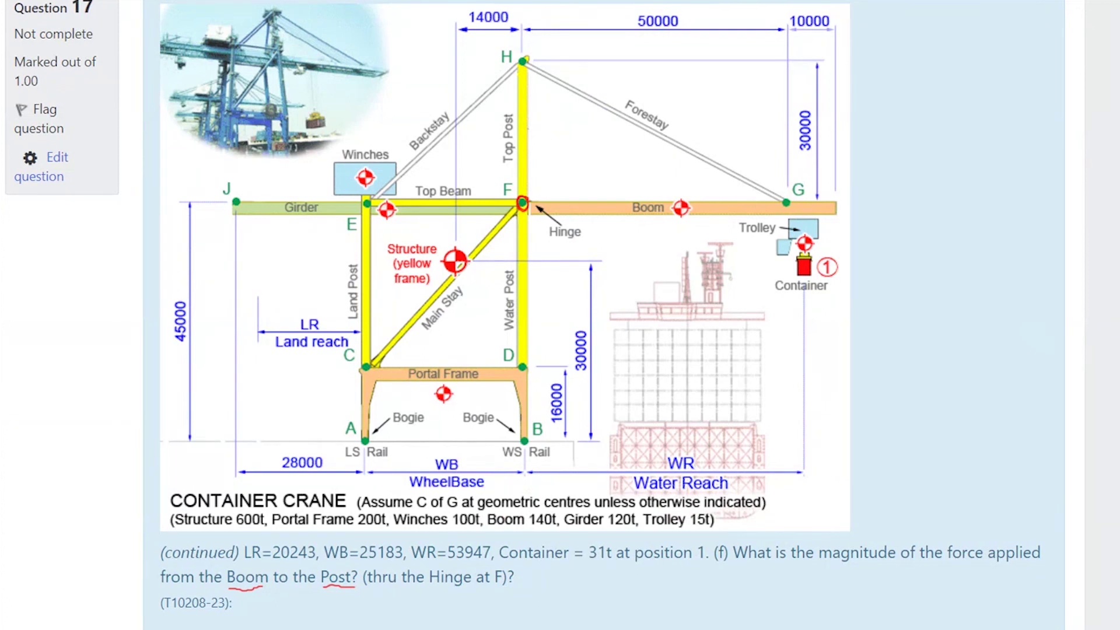
{"action": "key", "text": "alt+Tab"}
{"action": "type", "text": "140*9.8"}
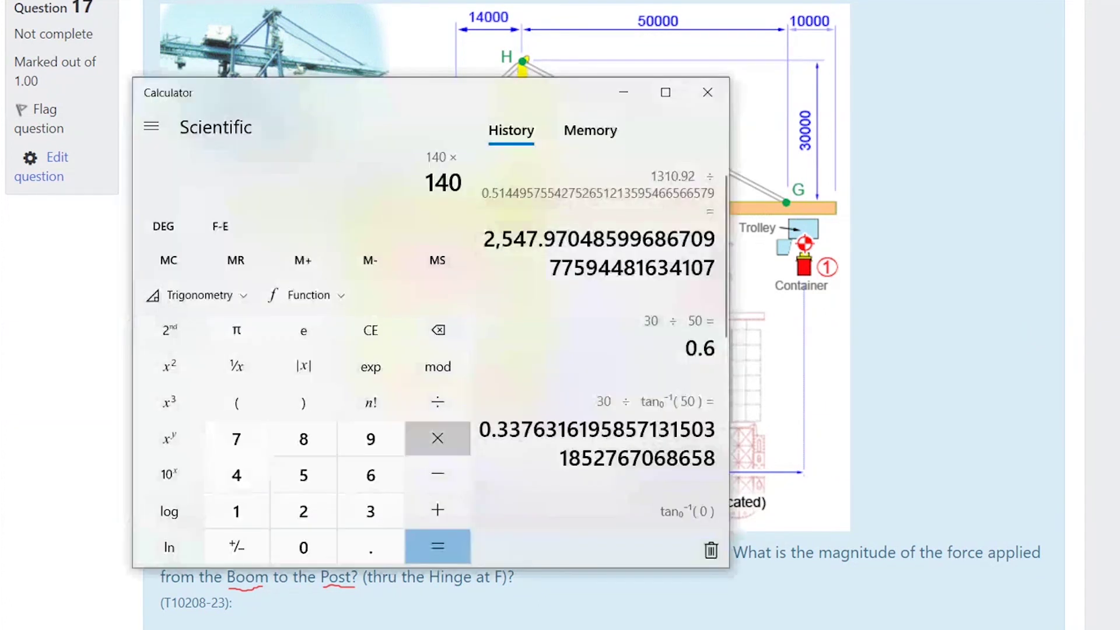
{"action": "type", "text": "1"}
{"action": "key", "text": "Return"}
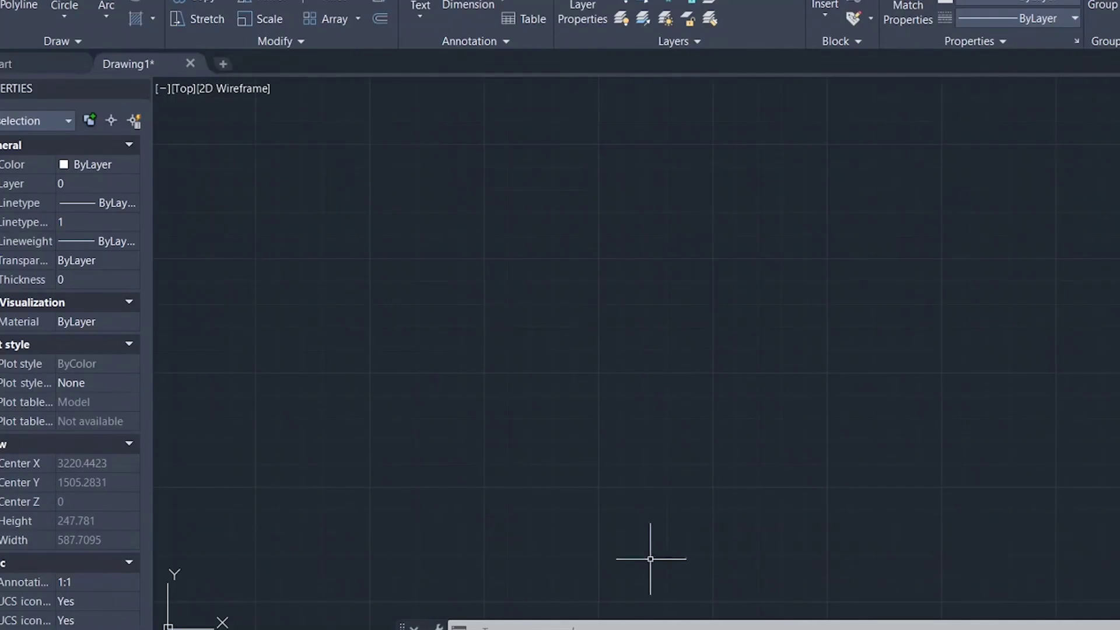
- In AutoCAD, draw a line 1373.4 units long at 270° to represent the boom's weight
{"action": "key", "text": "l"}
{"action": "key", "text": "Return"}
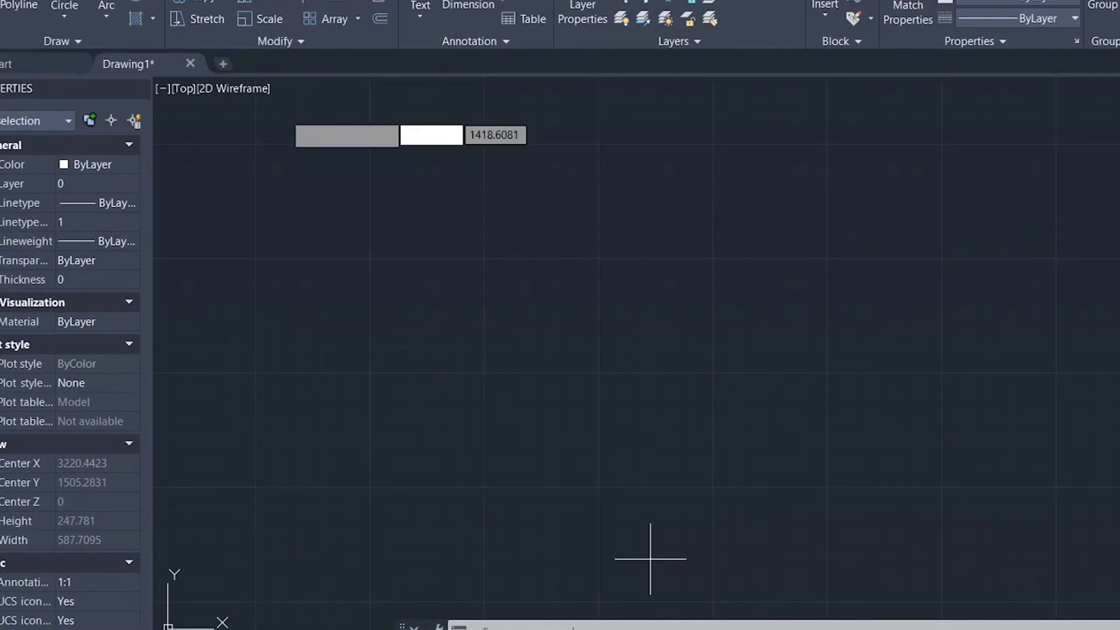
{"action": "key", "text": "F7"}
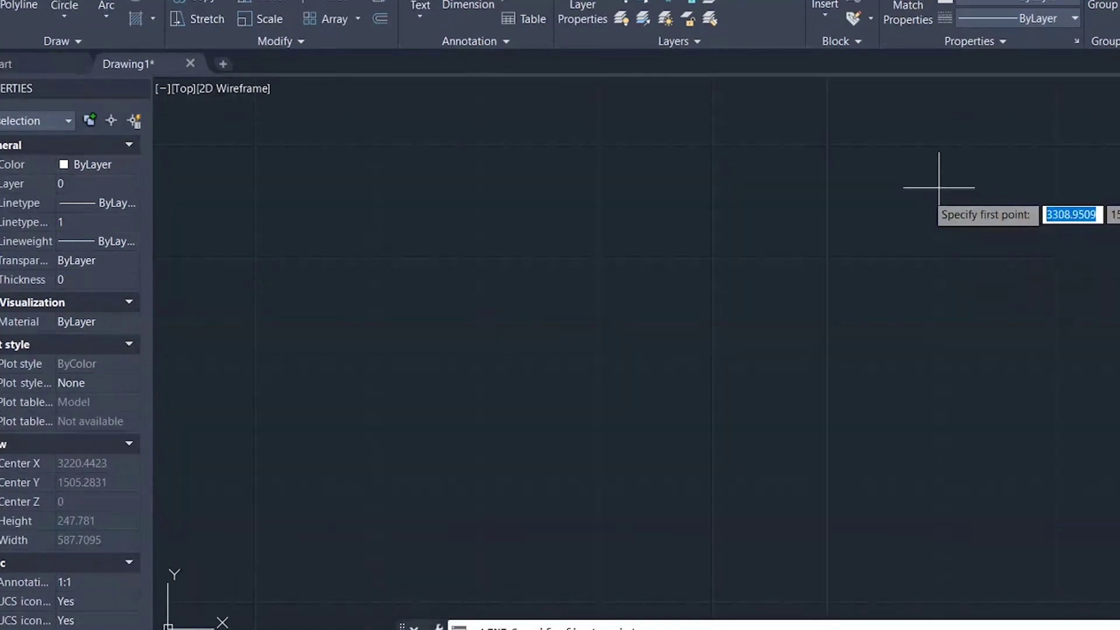
{"action": "left_click", "coordinate": [695, 194]}
{"action": "type", "text": "137"}
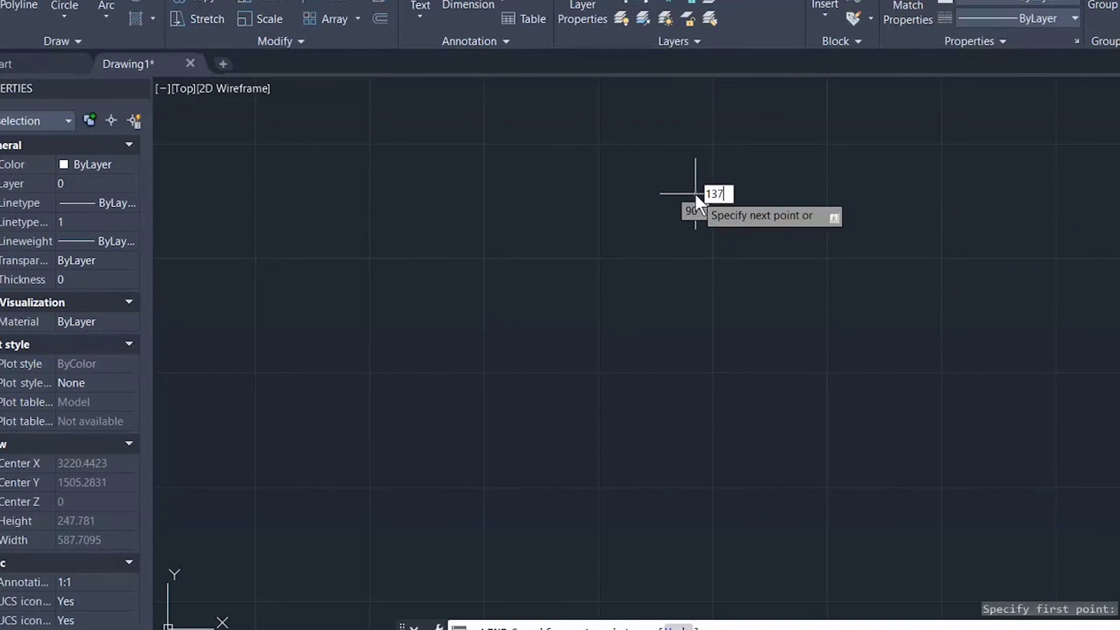
{"action": "type", "text": "3.4"}
{"action": "key", "text": "Tab"}
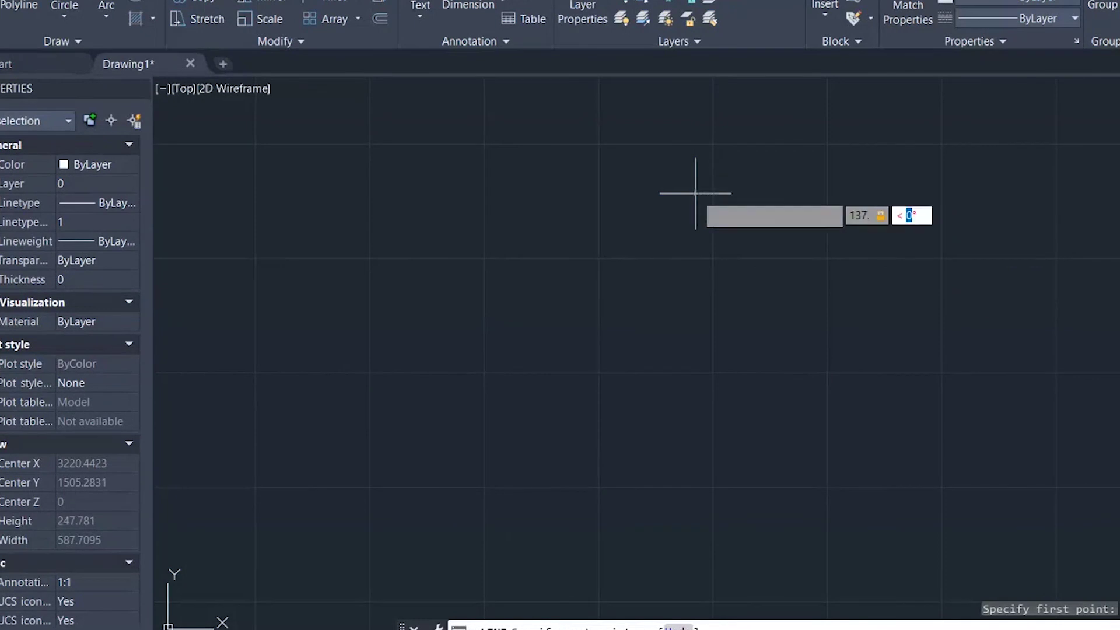
{"action": "type", "text": "27"}
{"action": "key", "text": "Return"}
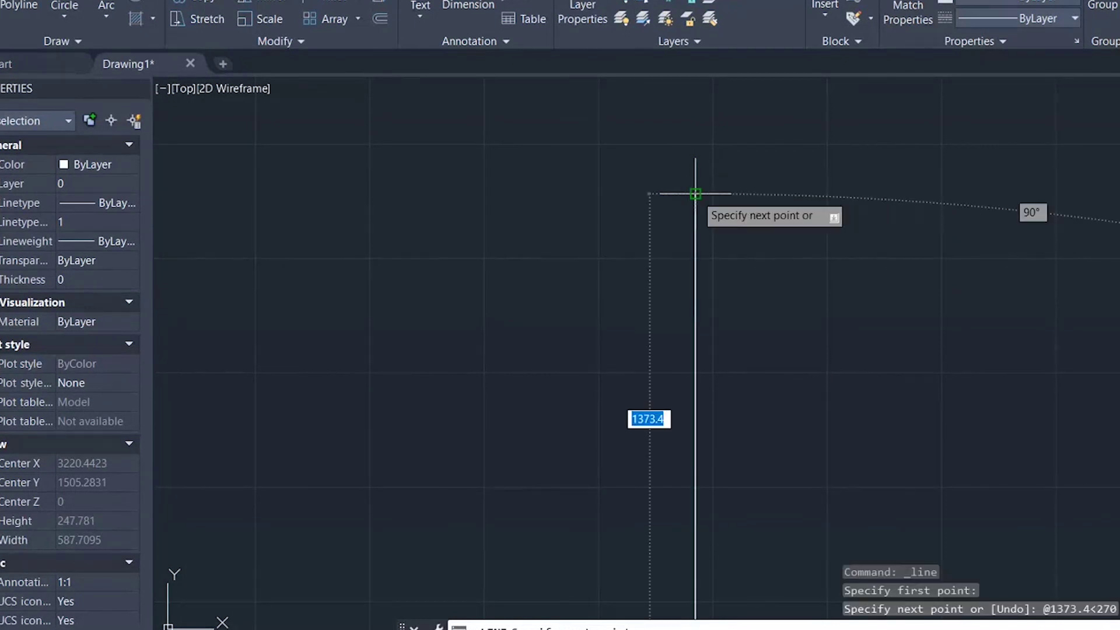
{"action": "key", "text": "Escape"}
- Draw a small circle centred on the upper endpoint of the vertical weight line
{"action": "scroll", "coordinate": [670, 129], "scroll_direction": "down", "scroll_amount": 10}
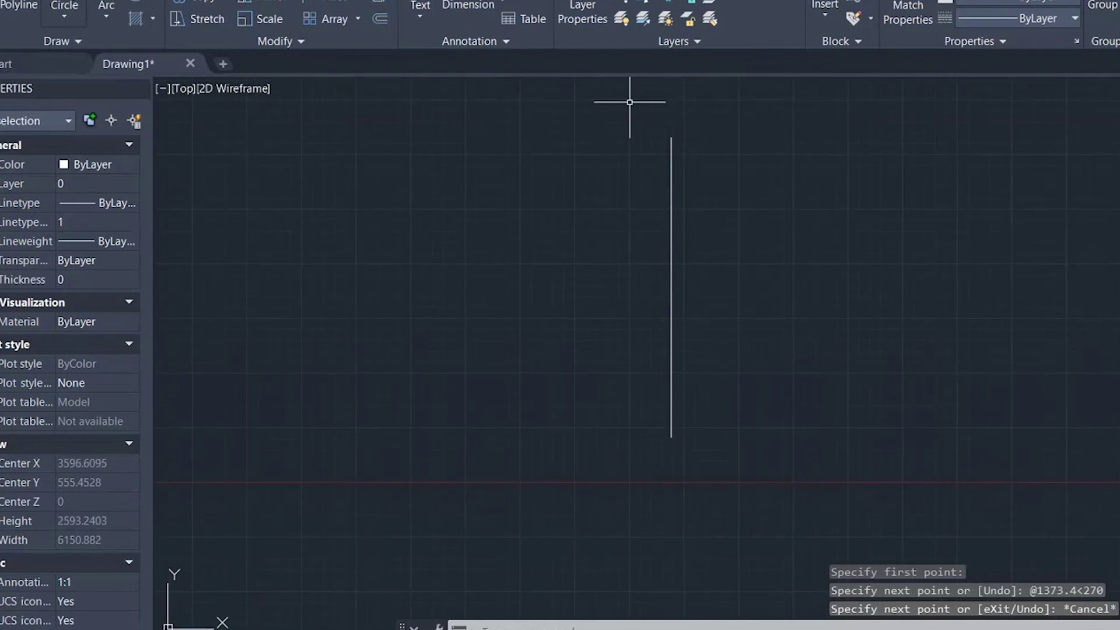
{"action": "type", "text": "c"}
{"action": "key", "text": "Return"}
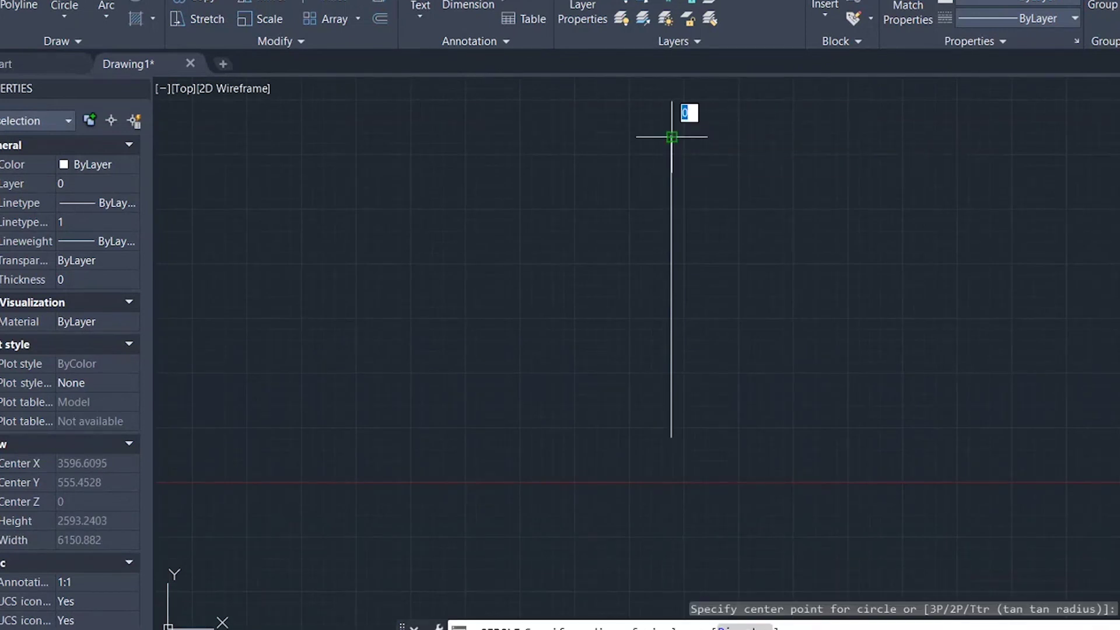
{"action": "left_click", "coordinate": [672, 137]}
{"action": "left_click", "coordinate": [680, 118]}
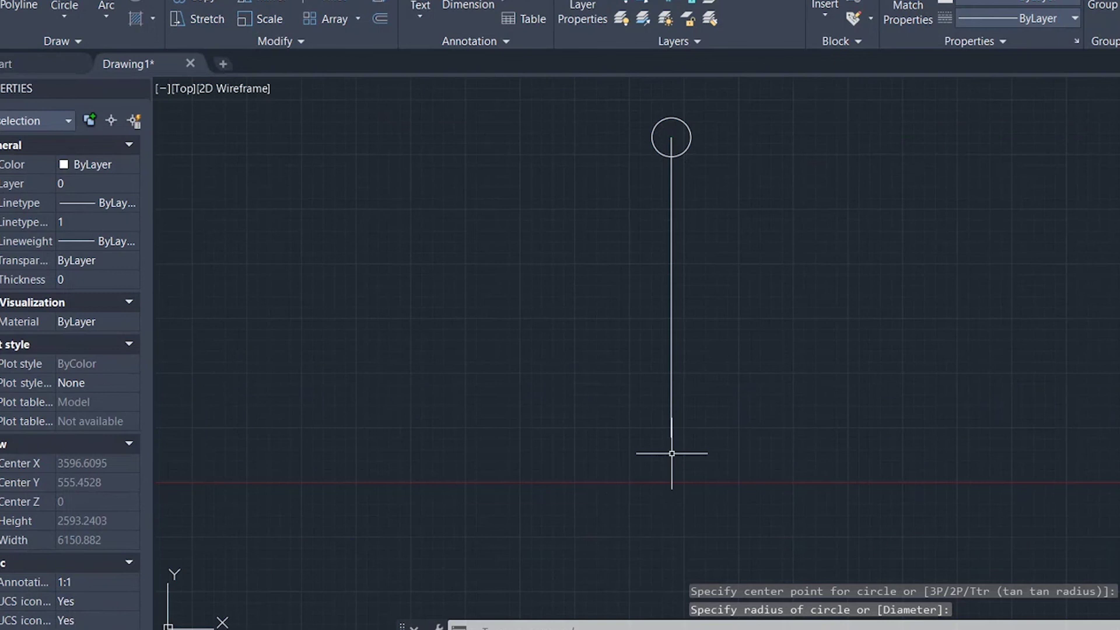
- Switch to the calculator and clear its previous result for a new load calculation
{"action": "scroll", "coordinate": [672, 453], "scroll_direction": "up", "scroll_amount": 4}
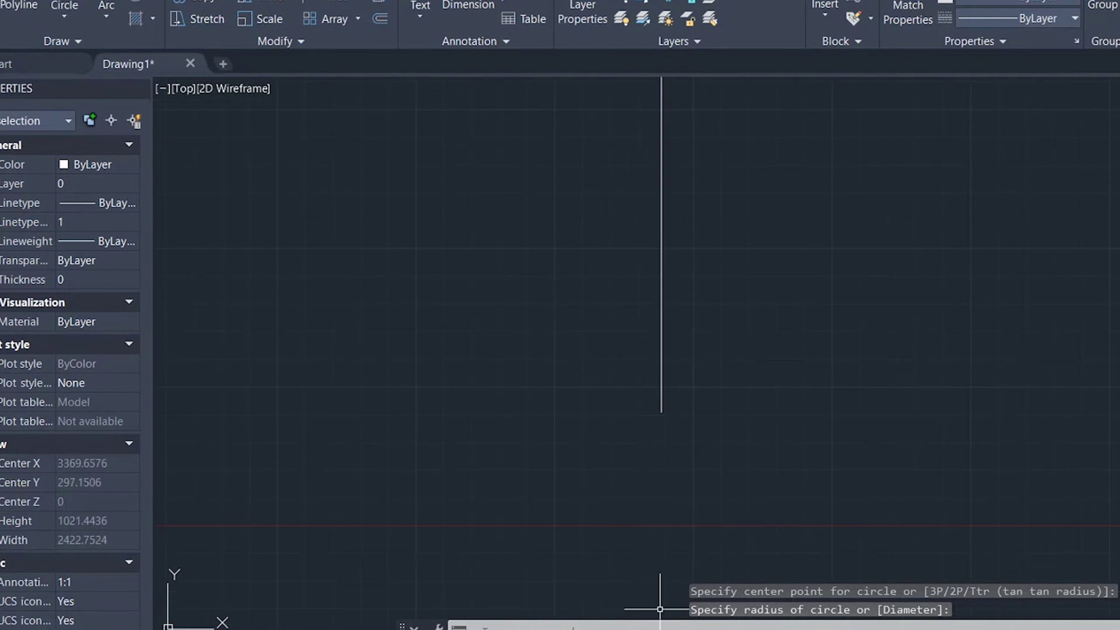
{"action": "key", "text": "alt+Tab"}
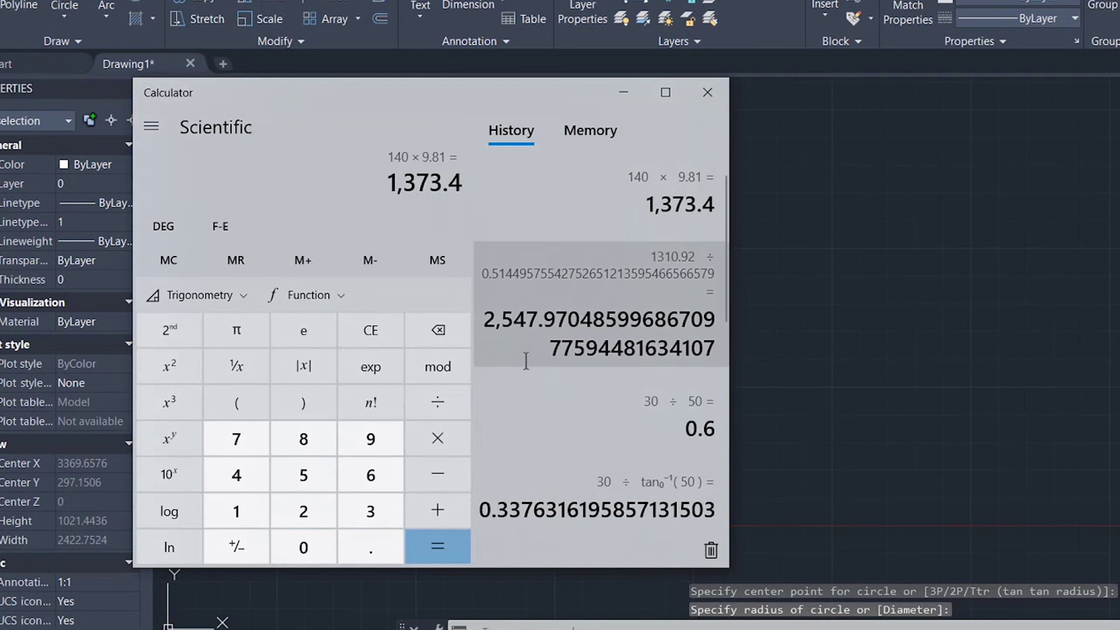
{"action": "key", "text": "Escape"}
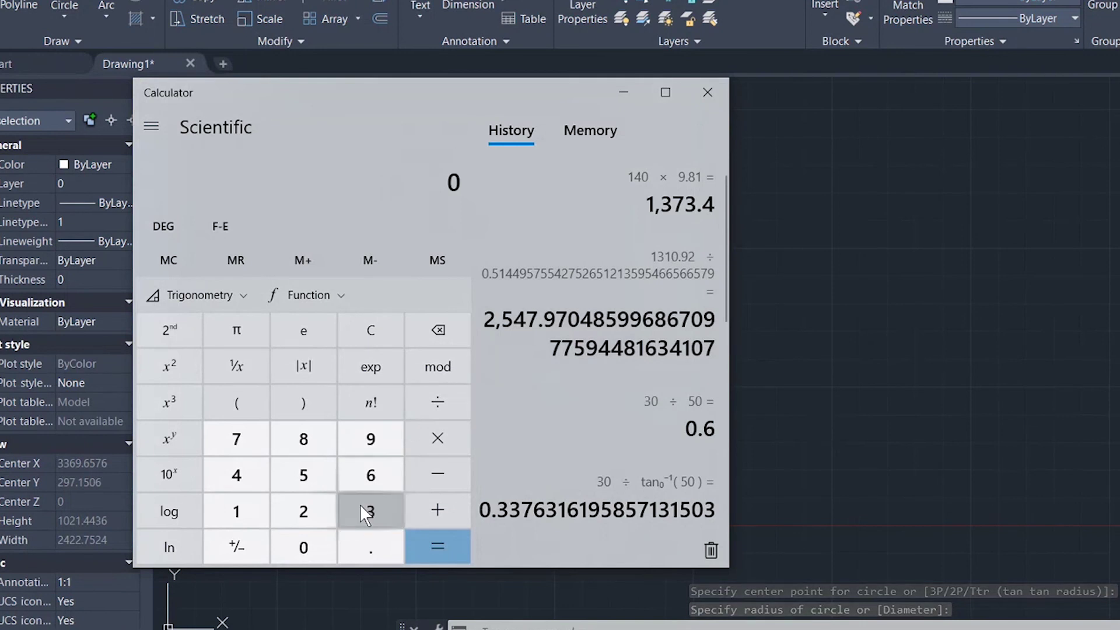
{"action": "left_click", "coordinate": [334, 508]}
{"action": "key", "text": "Escape"}
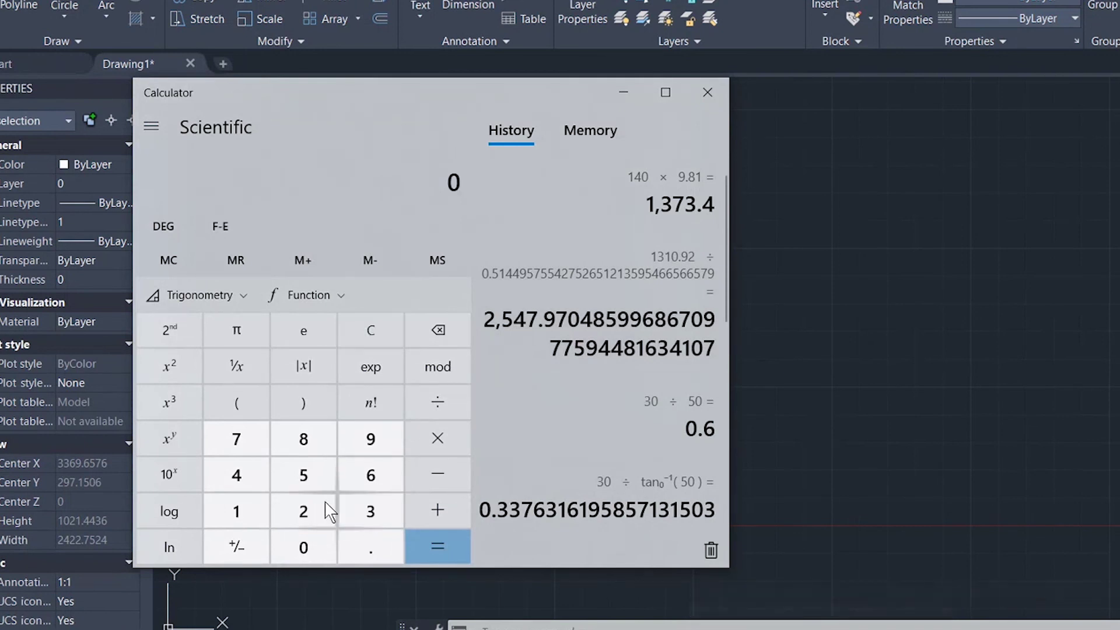
{"action": "left_click", "coordinate": [235, 476]}
{"action": "left_click", "coordinate": [372, 468]}
{"action": "left_click", "coordinate": [444, 401]}
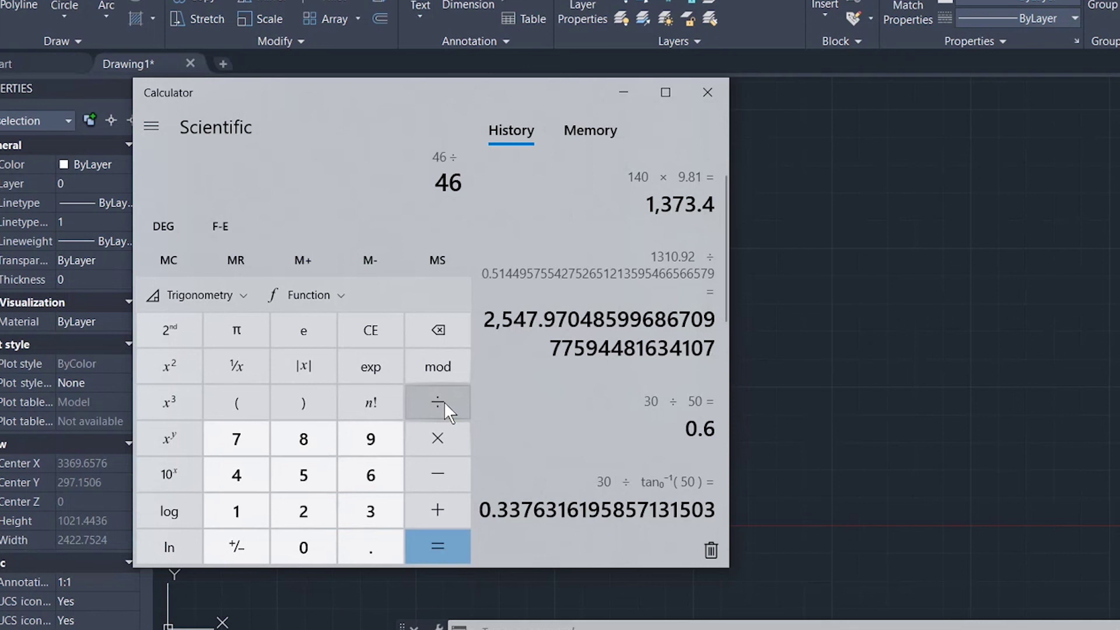
{"action": "key", "text": "Escape"}
- Compute the next load's weight as 46 × 9.81
{"action": "left_click", "coordinate": [238, 471]}
{"action": "left_click", "coordinate": [374, 472]}
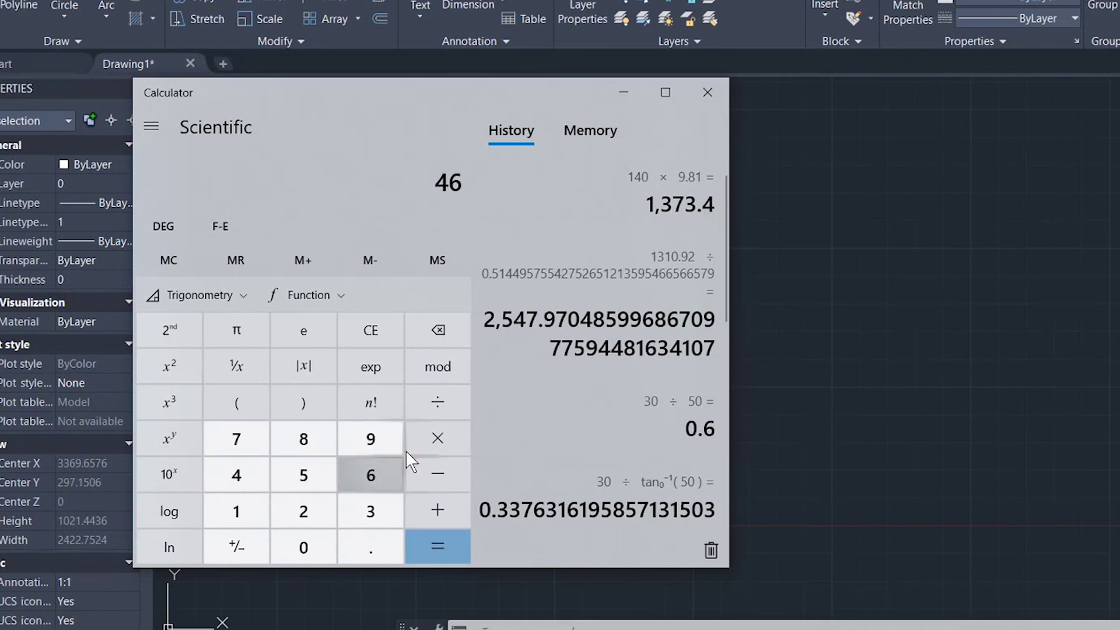
{"action": "left_click", "coordinate": [435, 441]}
{"action": "type", "text": "9.81"}
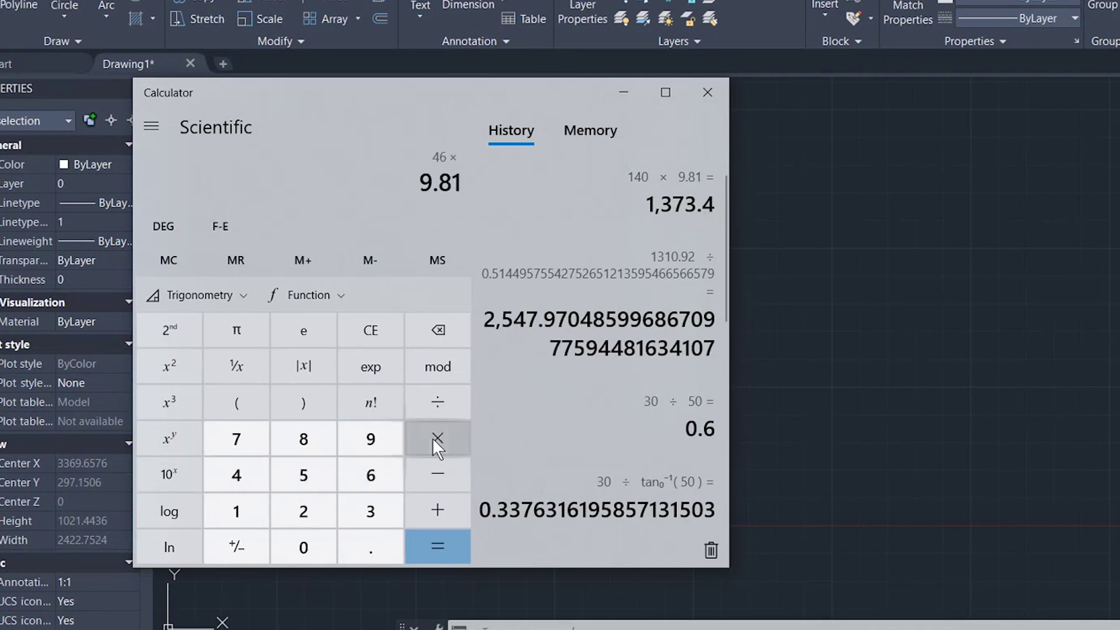
{"action": "key", "text": "Return"}
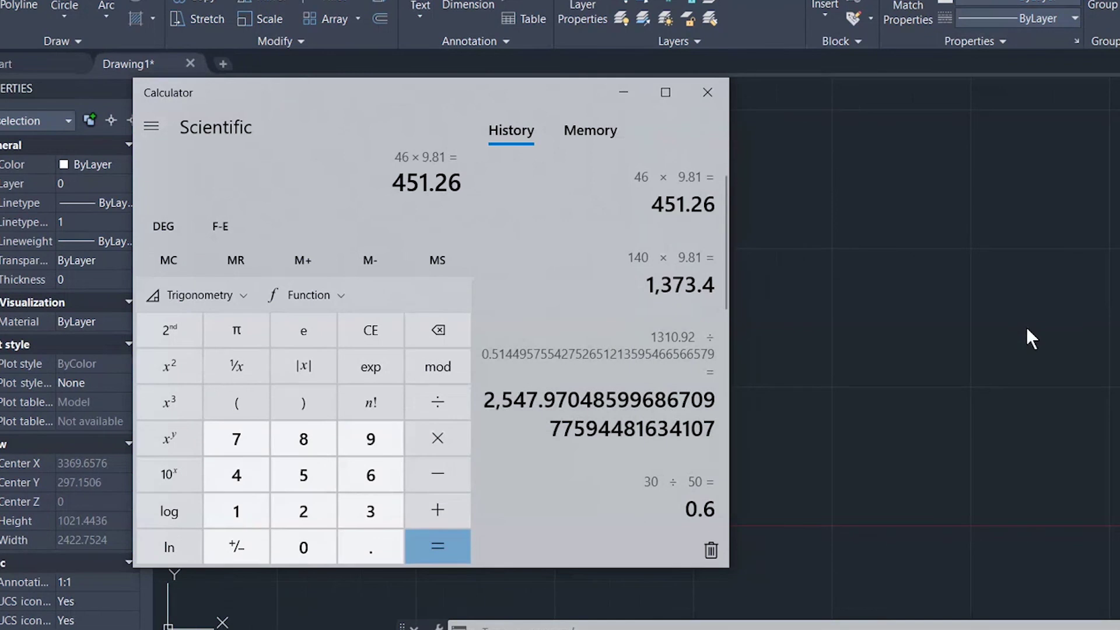
- In AutoCAD, draw a line 451.26 units long from the weight line's lower endpoint, sloping down to the right at about 50° below horizontal
{"action": "left_click", "coordinate": [1042, 328]}
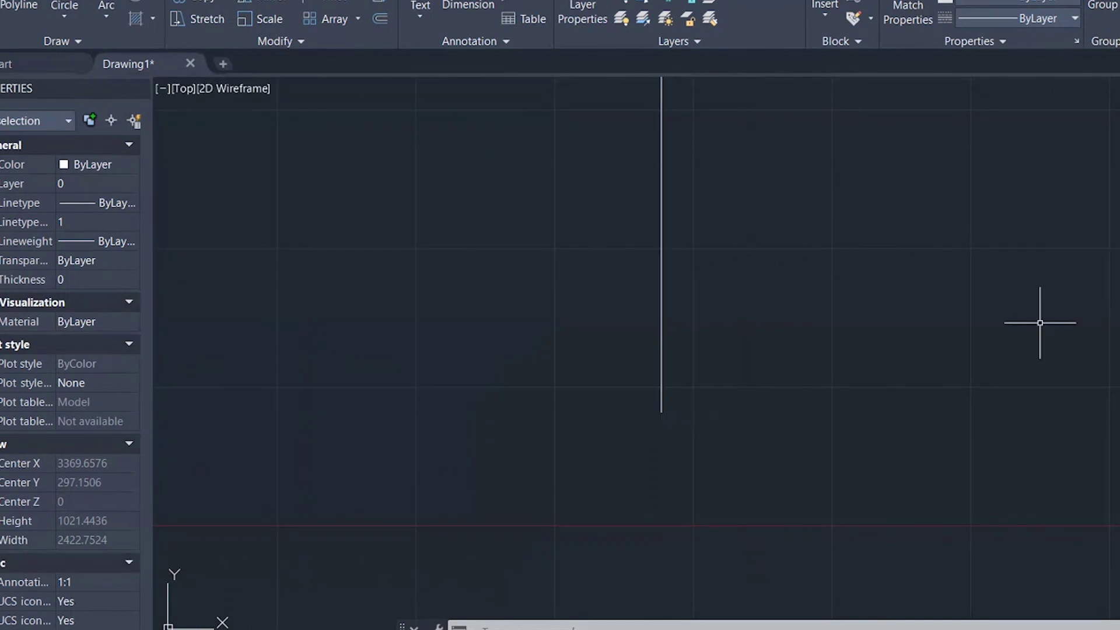
{"action": "key", "text": "space"}
{"action": "left_click", "coordinate": [661, 412]}
{"action": "type", "text": "45"}
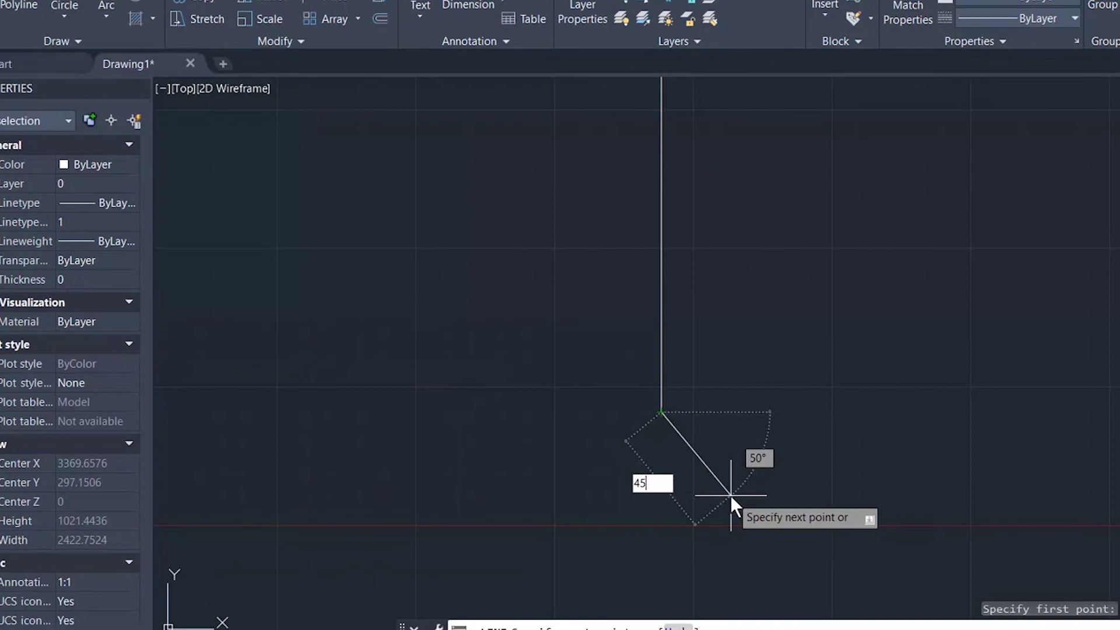
{"action": "type", "text": "1.26"}
{"action": "key", "text": "Return"}
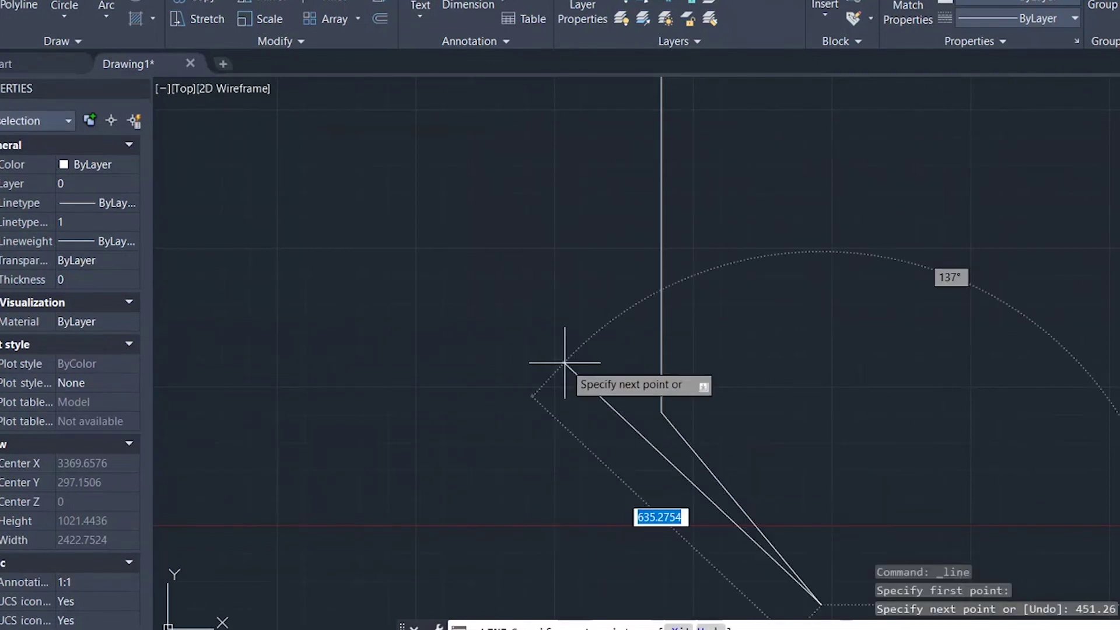
{"action": "key", "text": "Escape"}
- Draw a circle centred on the junction between the vertical weight line and the sloping line
{"action": "scroll", "coordinate": [784, 385], "scroll_direction": "down", "scroll_amount": 1}
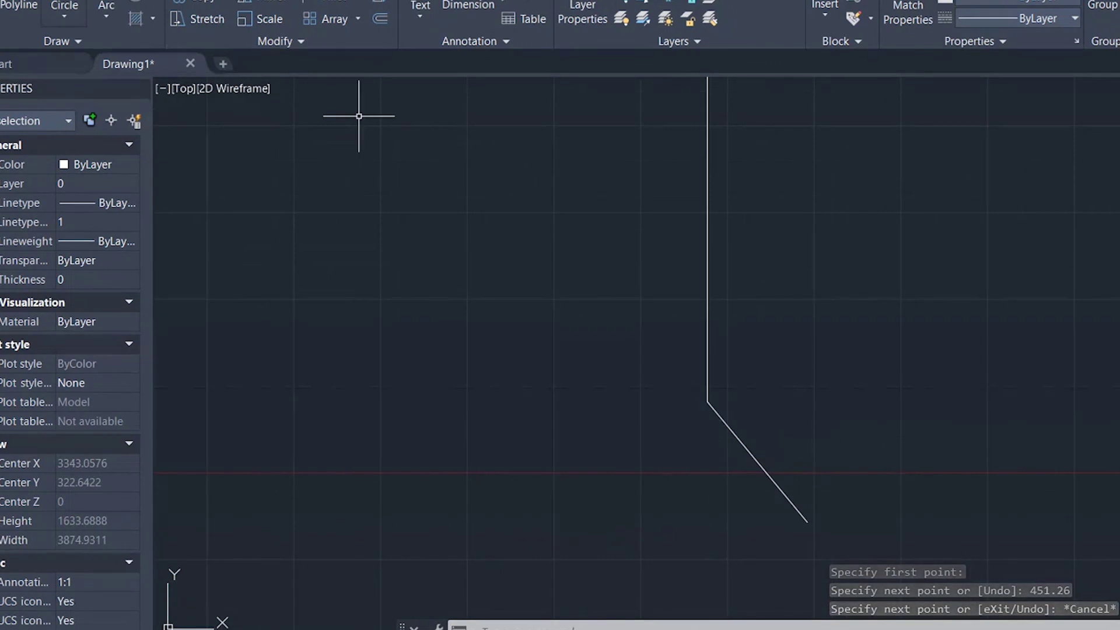
{"action": "type", "text": "c"}
{"action": "key", "text": "Return"}
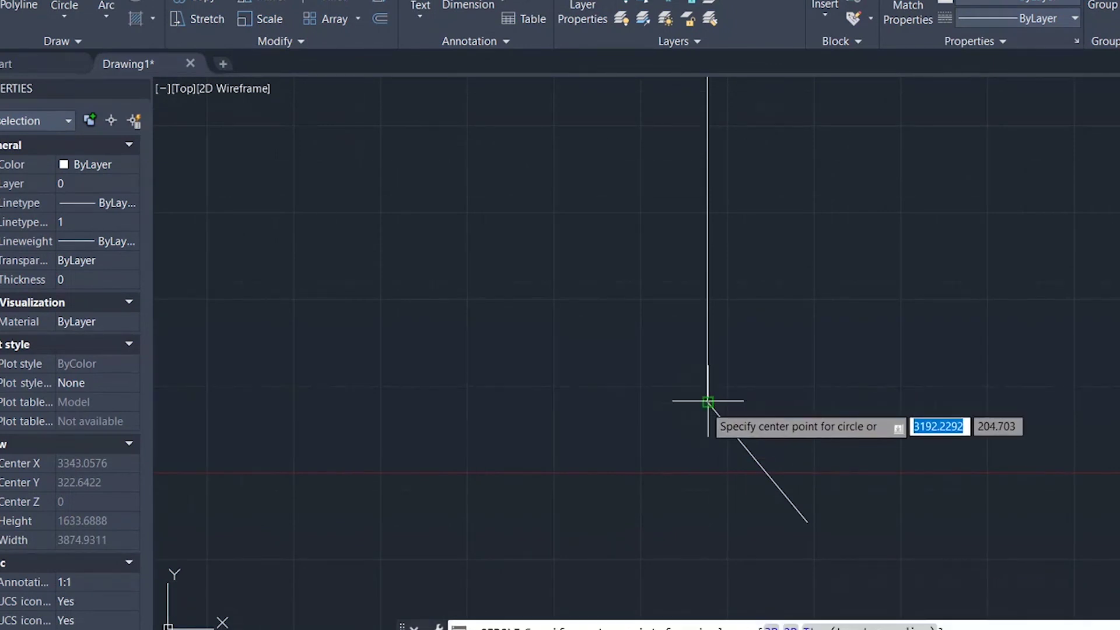
- Draw a circle centred on the vertical line's lower end through the sloping line's free end, and a line from its centre straight down to the circle
{"action": "left_click", "coordinate": [709, 402]}
{"action": "left_click", "coordinate": [810, 524]}
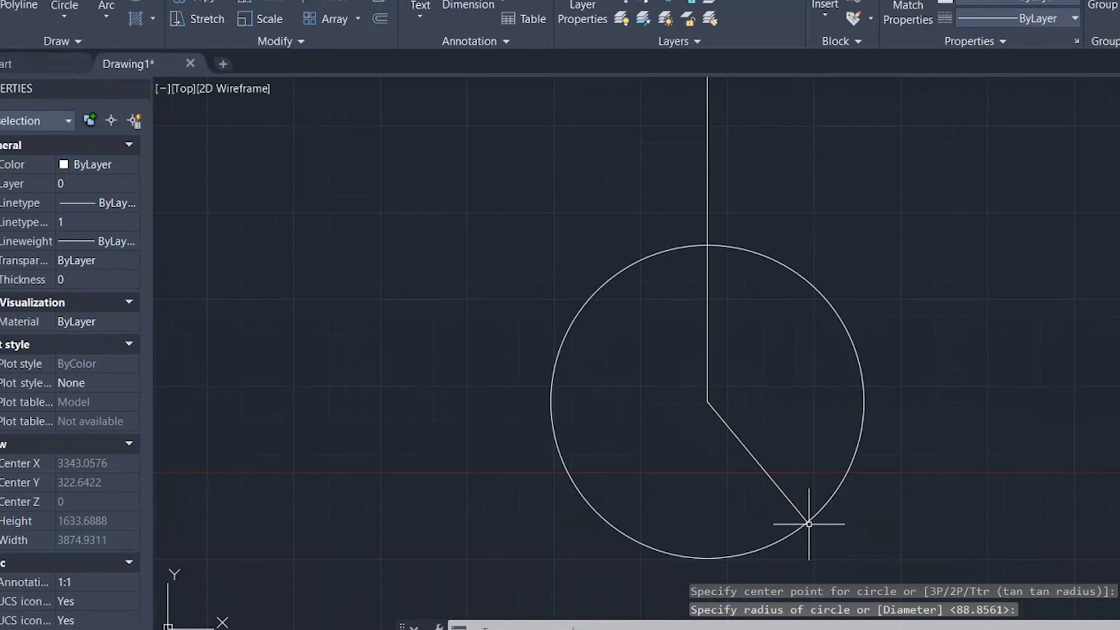
{"action": "type", "text": "l"}
{"action": "key", "text": "Return"}
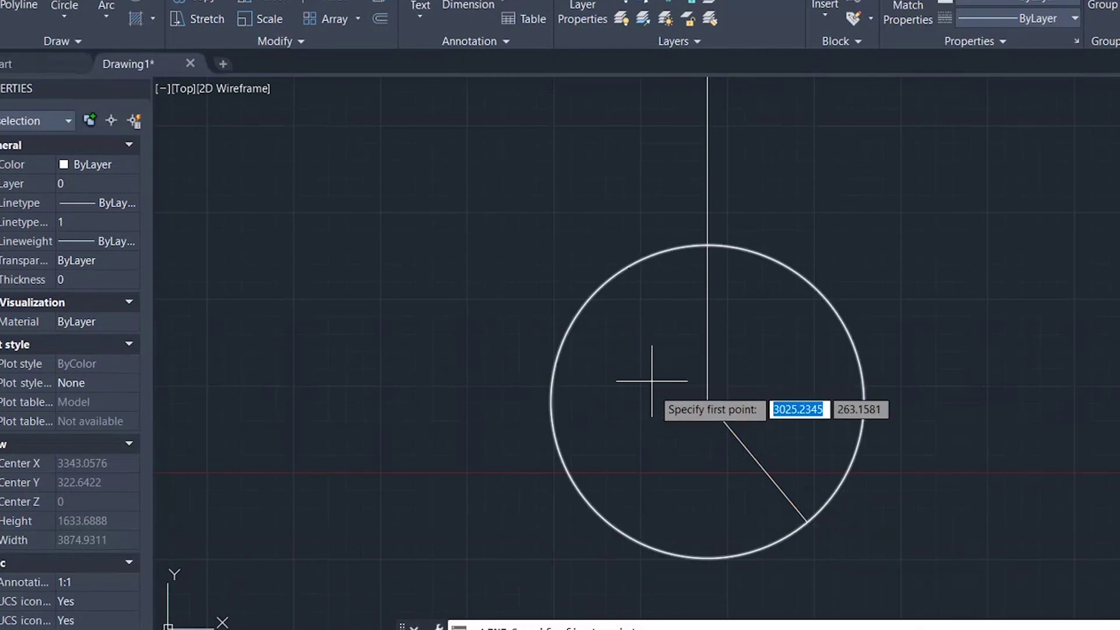
{"action": "left_click", "coordinate": [709, 401]}
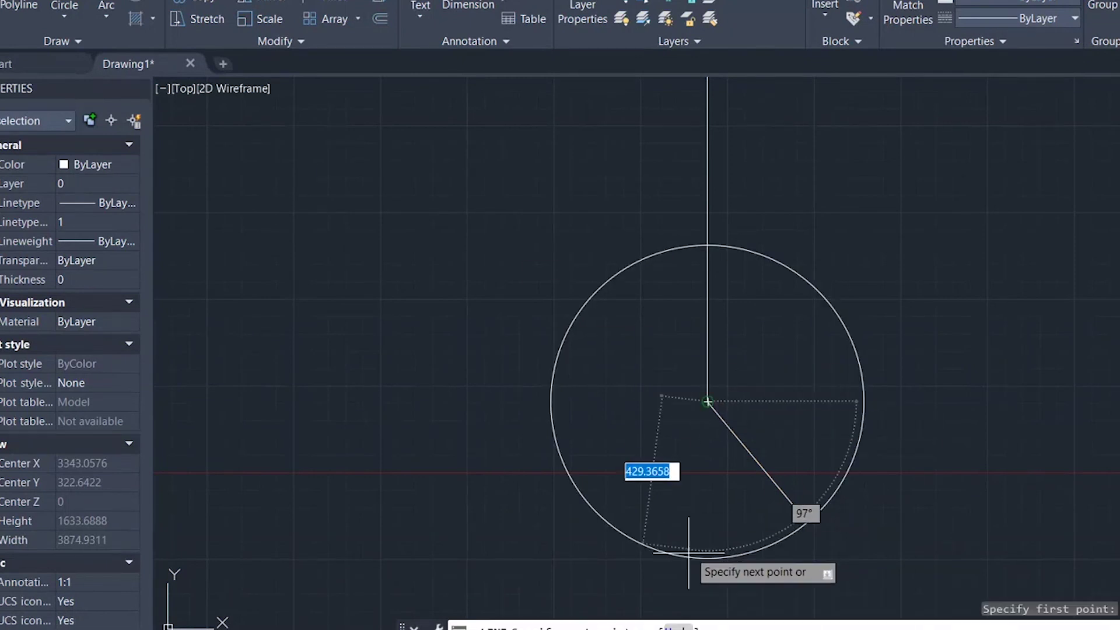
{"action": "left_click", "coordinate": [707, 559]}
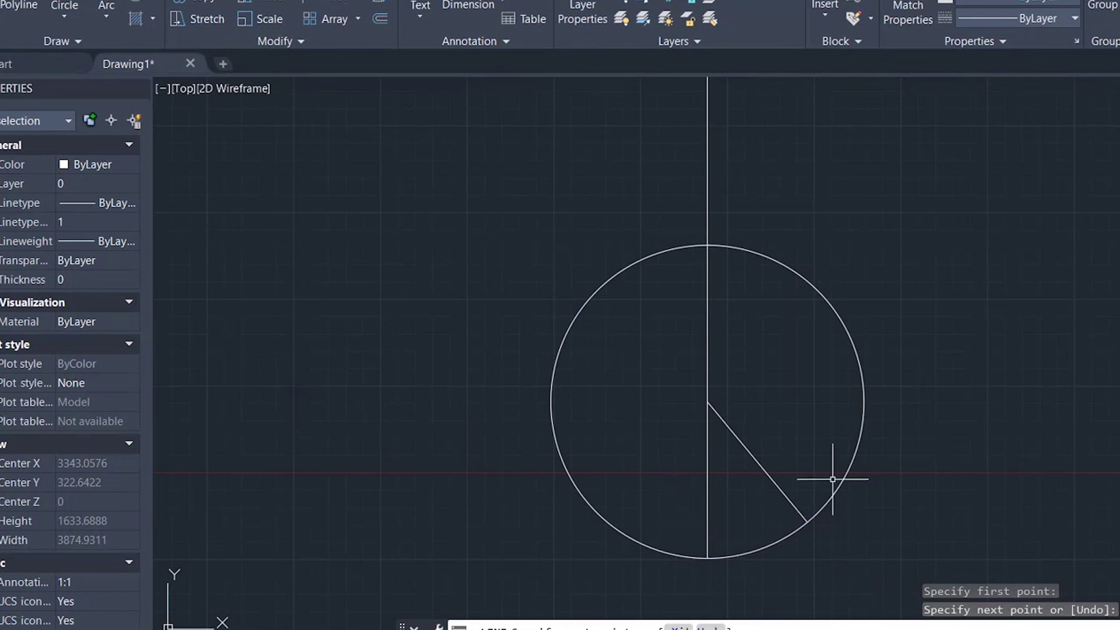
{"action": "key", "text": "Escape"}
- Delete the circle and the sloping line, keeping the vertical line extended downward
{"action": "left_click", "coordinate": [916, 432]}
{"action": "left_click", "coordinate": [773, 556]}
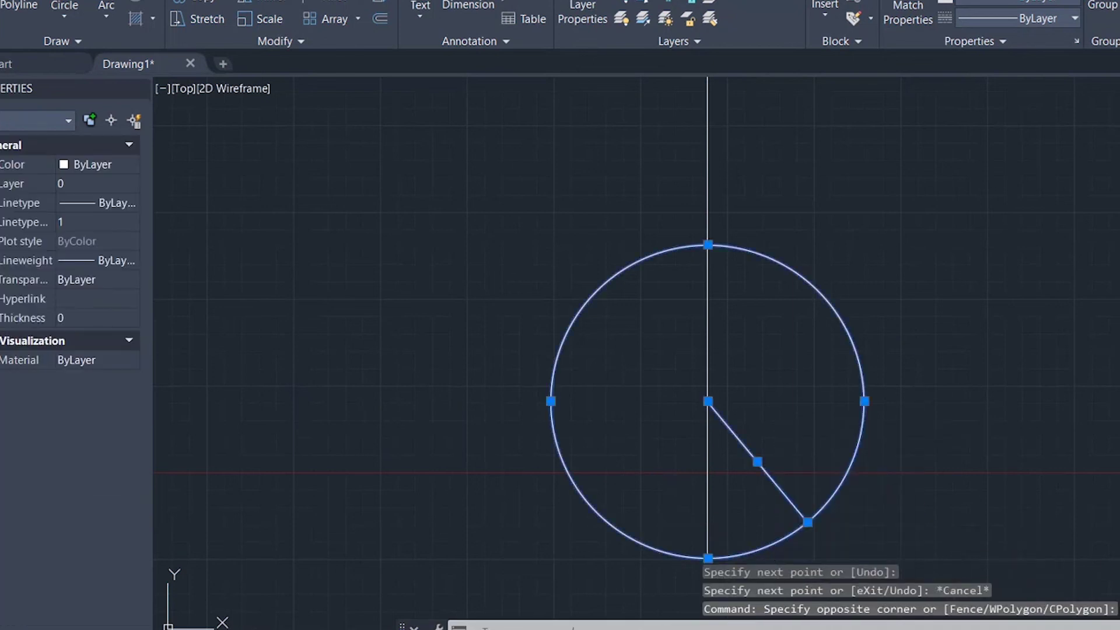
{"action": "key", "text": "Delete"}
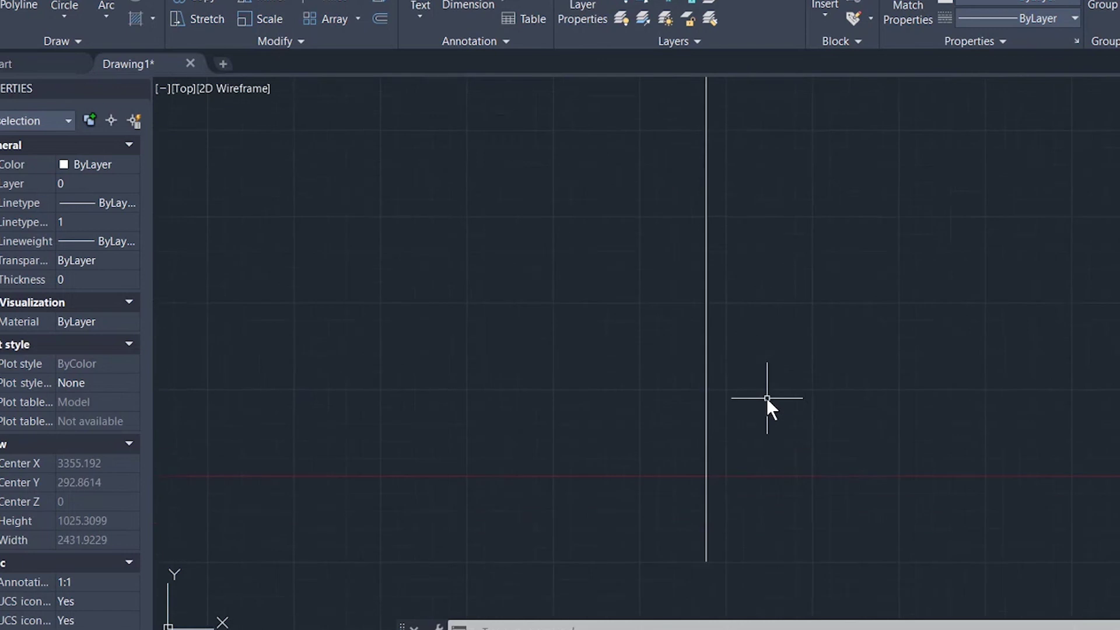
- Examine the upper and lower segments of the vertical line and their geometry properties
{"action": "scroll", "coordinate": [759, 403], "scroll_direction": "down", "scroll_amount": 4}
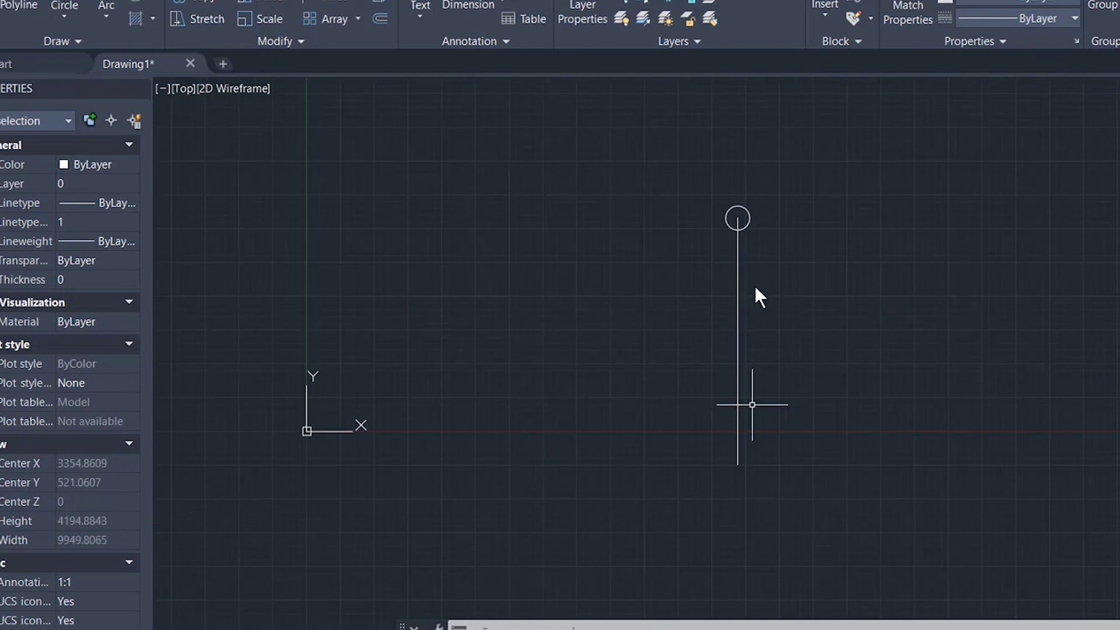
{"action": "left_click", "coordinate": [738, 286]}
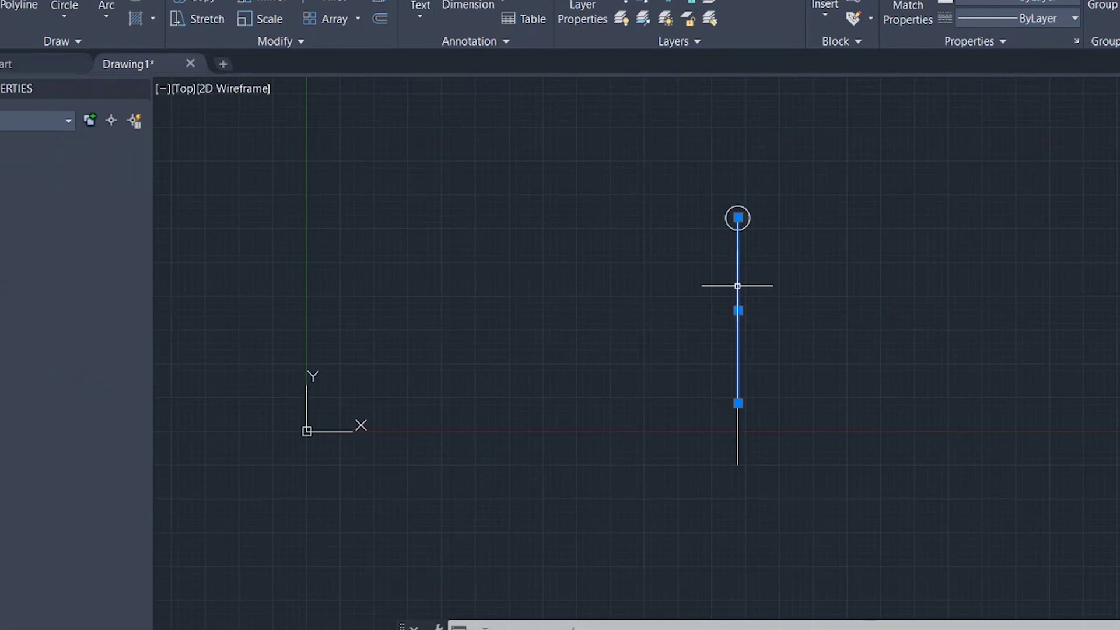
{"action": "key", "text": "Delete"}
{"action": "key", "text": "Escape"}
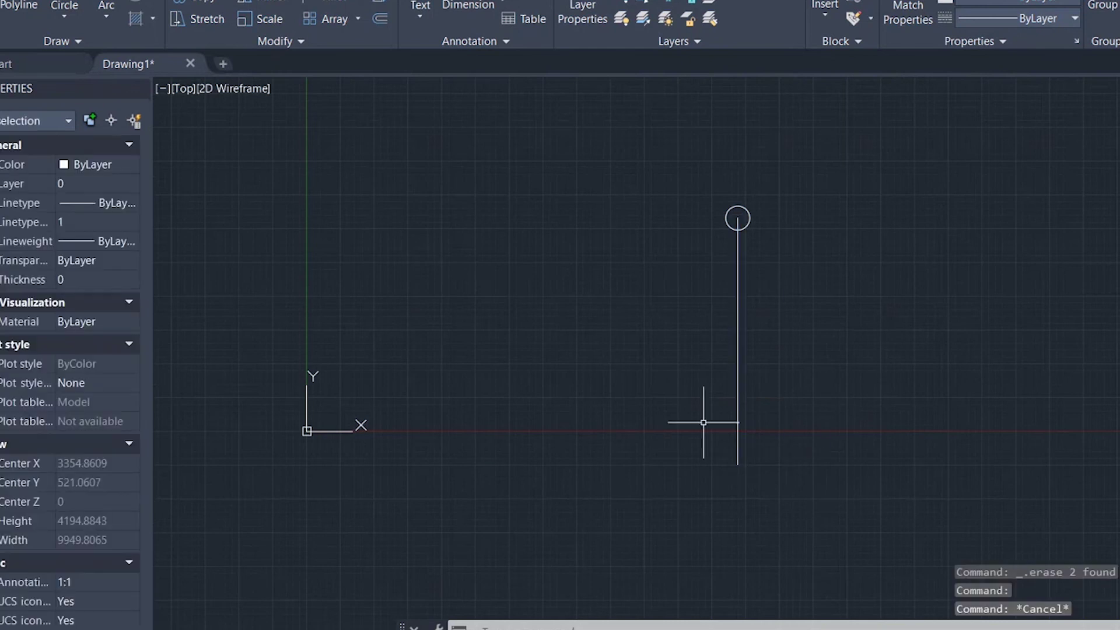
{"action": "left_click", "coordinate": [738, 442]}
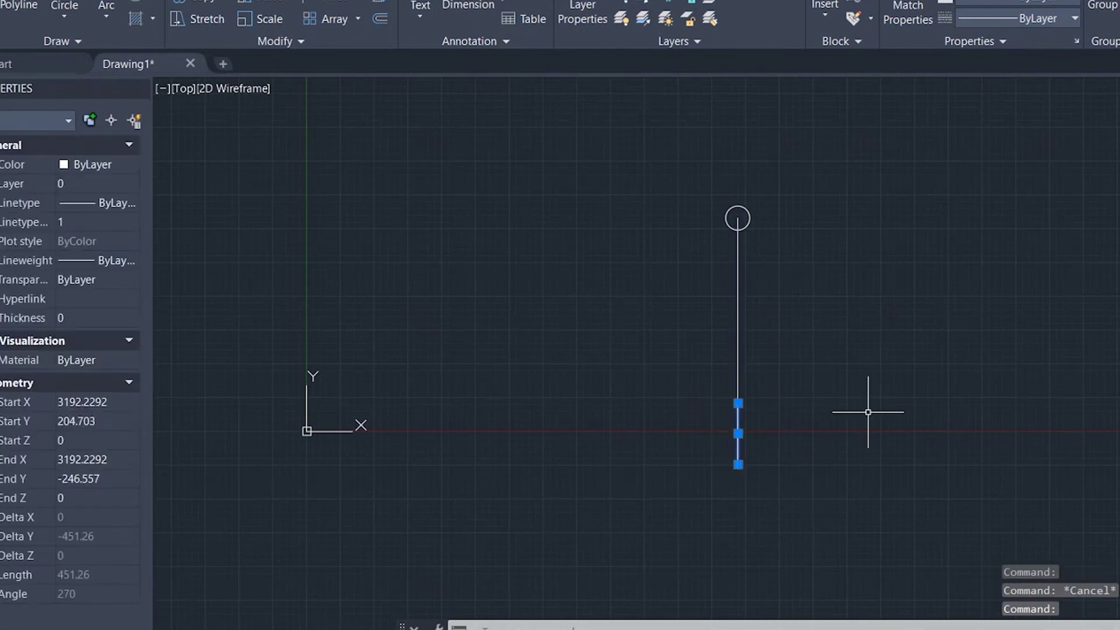
{"action": "key", "text": "Escape"}
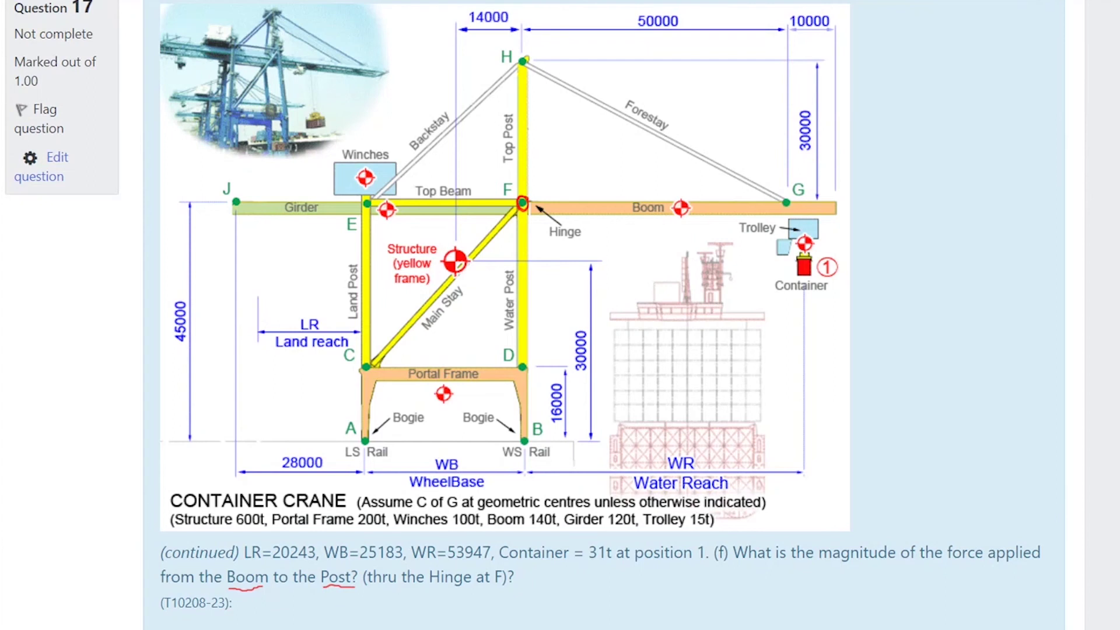
- Switch to the crane quiz page and look up the forestay's angle and tension in the worked solution of part (e)
{"action": "scroll", "coordinate": [604, 315], "scroll_direction": "up", "scroll_amount": 1}
{"action": "scroll", "coordinate": [604, 315], "scroll_direction": "up", "scroll_amount": 8}
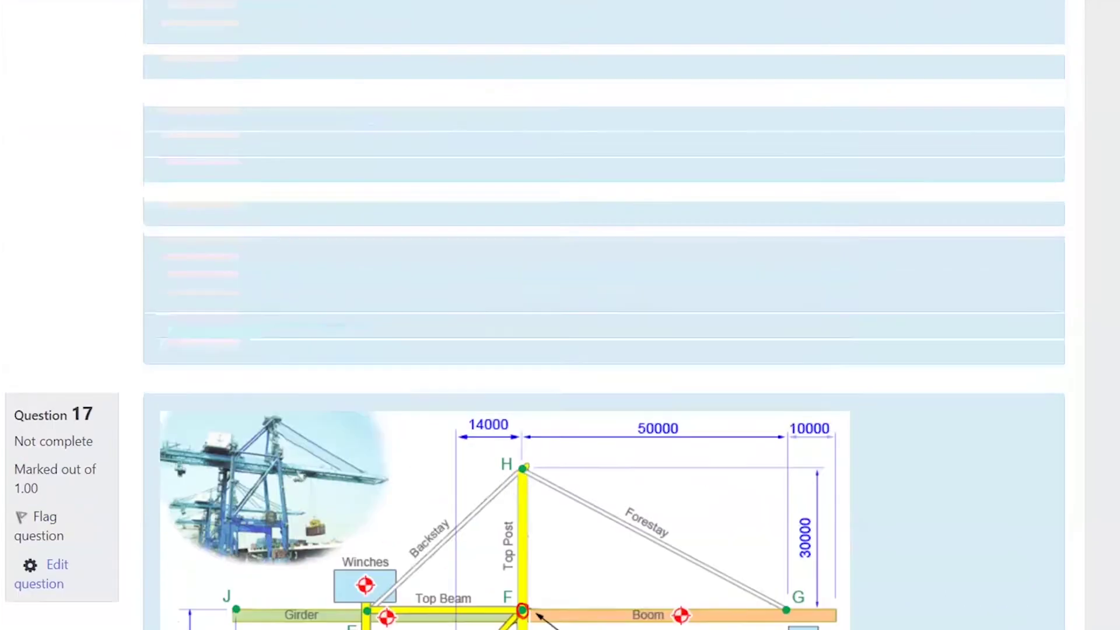
{"action": "scroll", "coordinate": [604, 315], "scroll_direction": "up", "scroll_amount": 2}
{"action": "scroll", "coordinate": [604, 315], "scroll_direction": "up", "scroll_amount": 1}
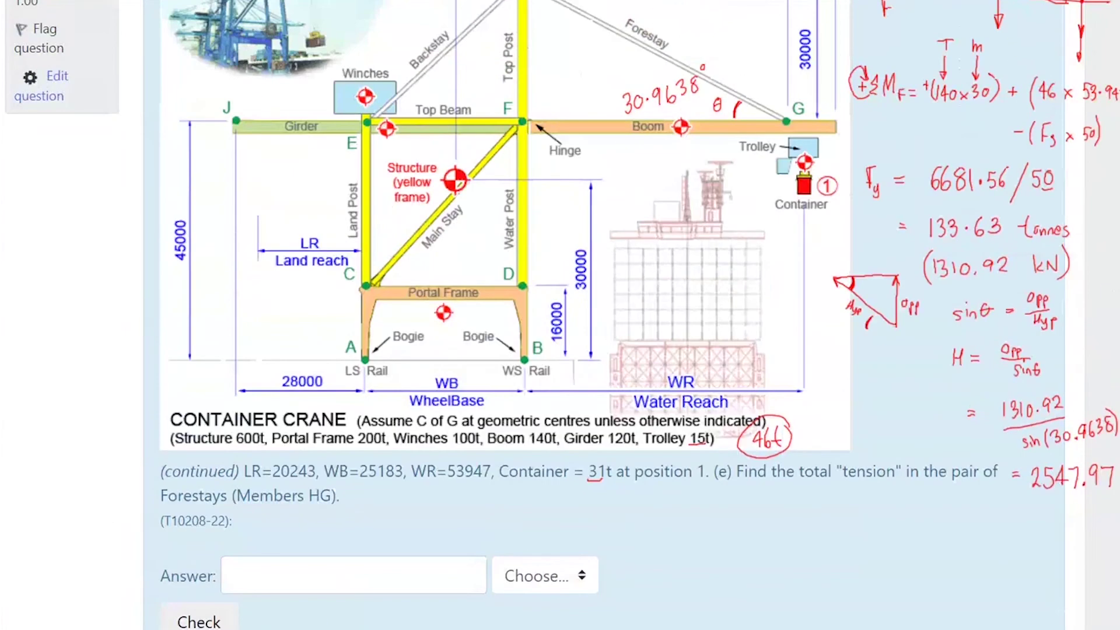
{"action": "scroll", "coordinate": [604, 315], "scroll_direction": "down", "scroll_amount": 1}
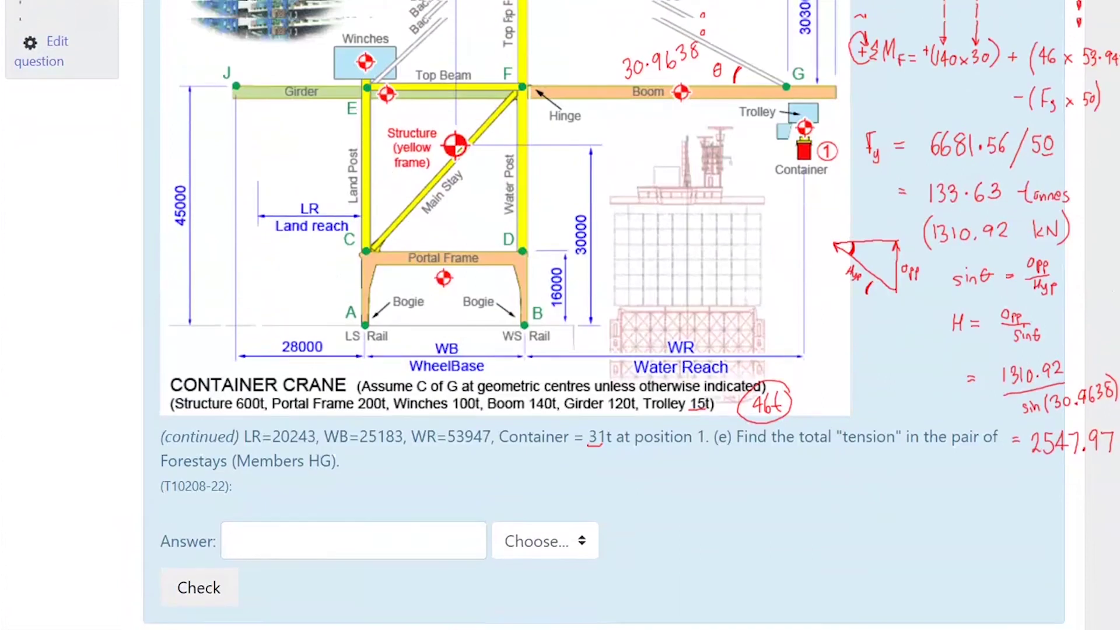
{"action": "scroll", "coordinate": [604, 315], "scroll_direction": "down", "scroll_amount": 8}
{"action": "scroll", "coordinate": [835, 468], "scroll_direction": "down", "scroll_amount": 2}
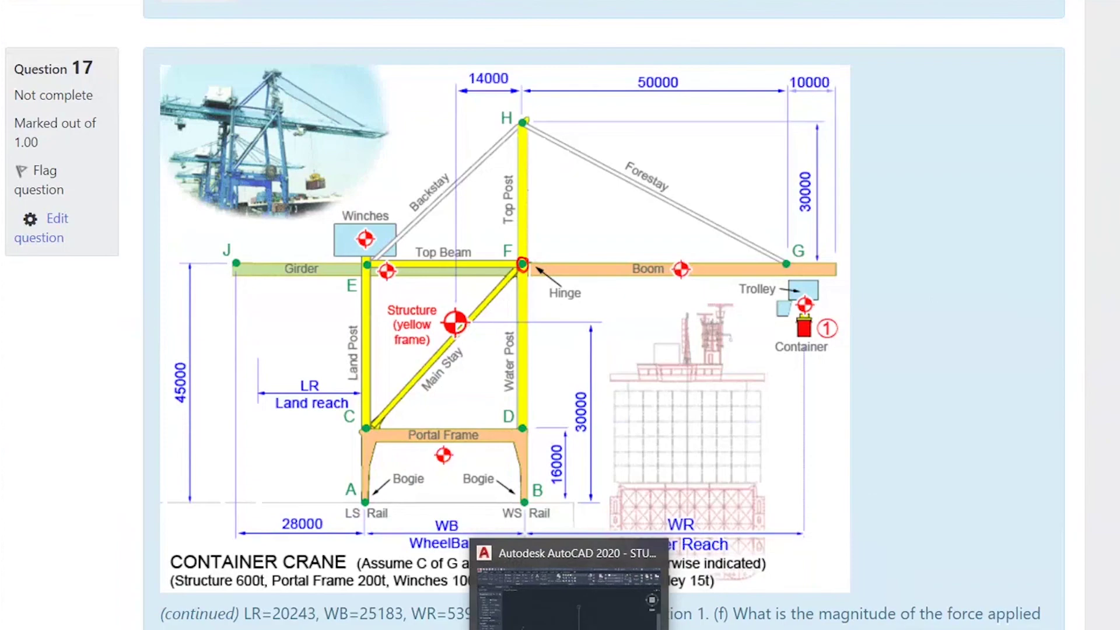
- Switch to AutoCAD and draw a 2547.97-unit line at 30.9638° beside the vertical line, using the forestay tension from the quiz solution
{"action": "left_click", "coordinate": [569, 595]}
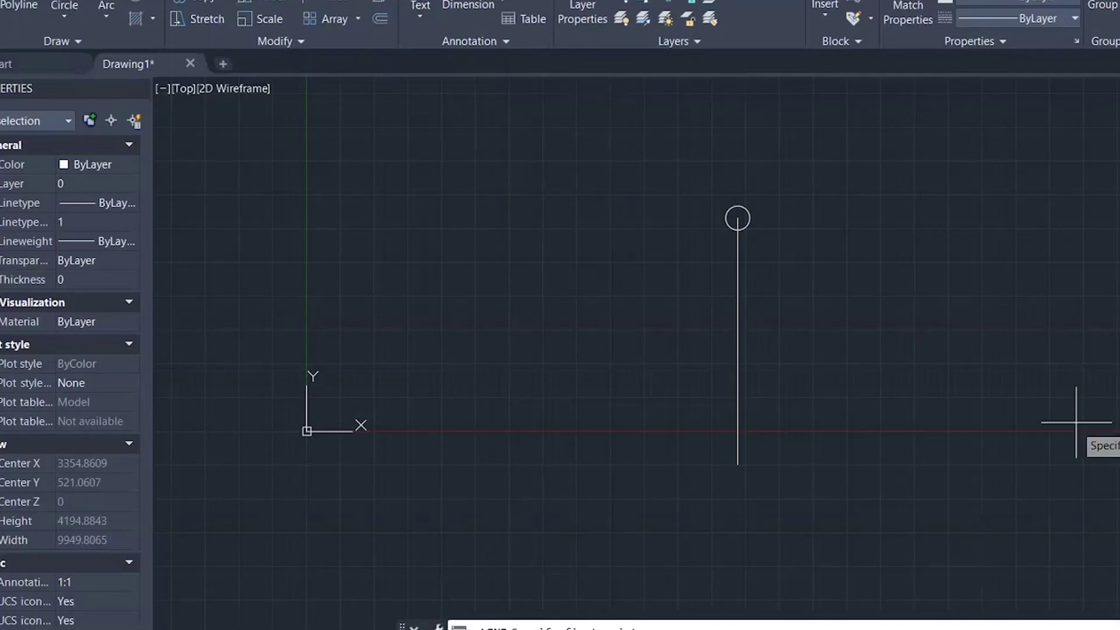
{"action": "left_click", "coordinate": [871, 466]}
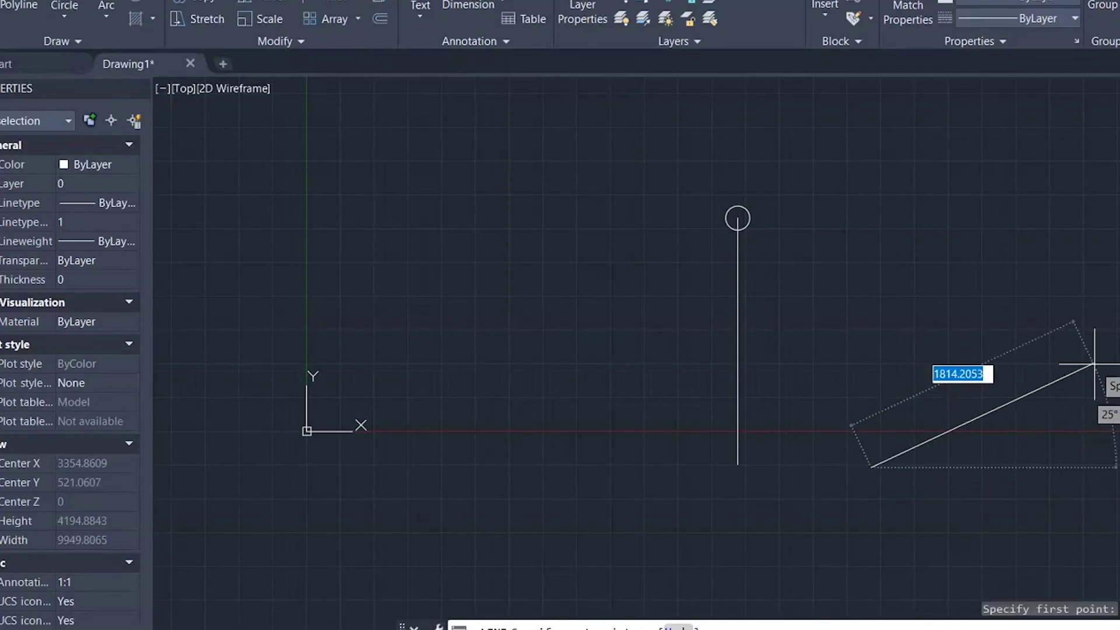
{"action": "key", "text": "Tab"}
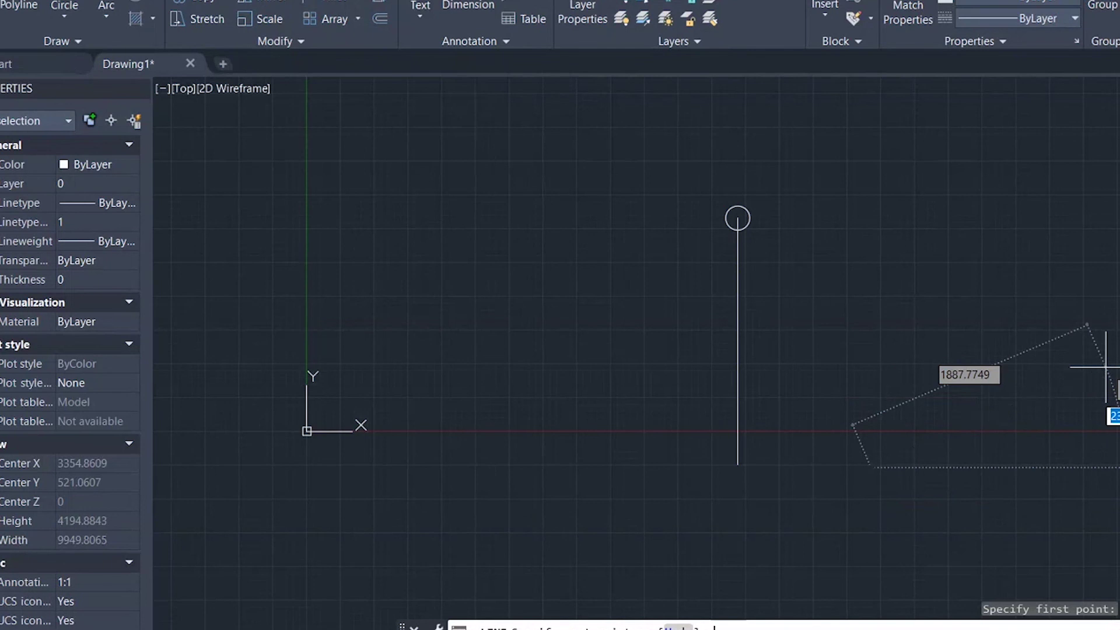
{"action": "type", "text": "3"}
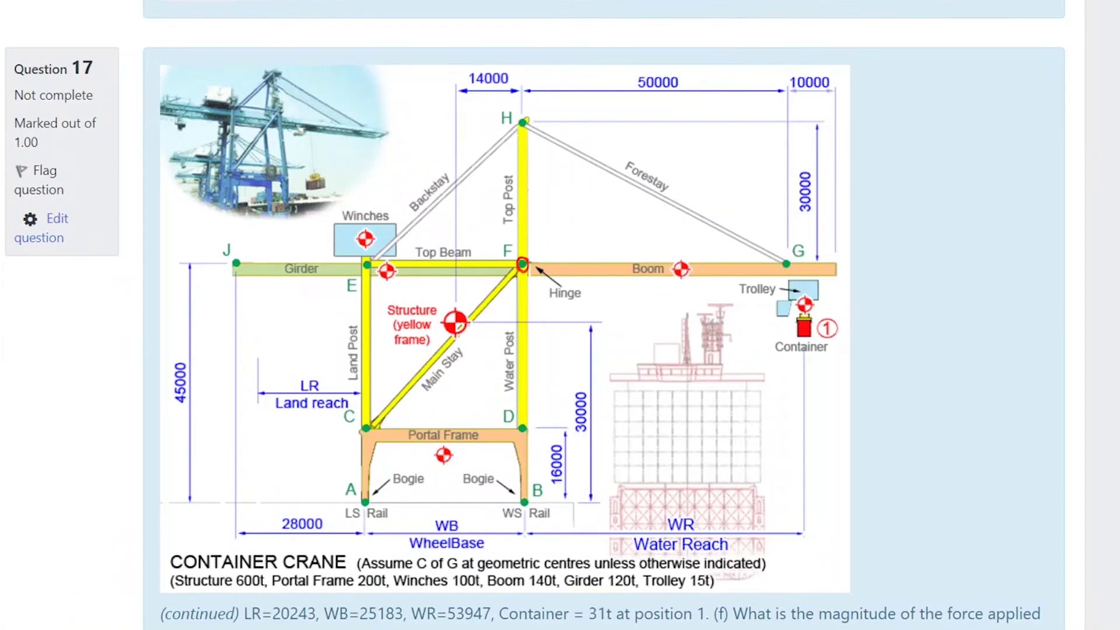
{"action": "scroll", "coordinate": [560, 315], "scroll_direction": "down", "scroll_amount": 5}
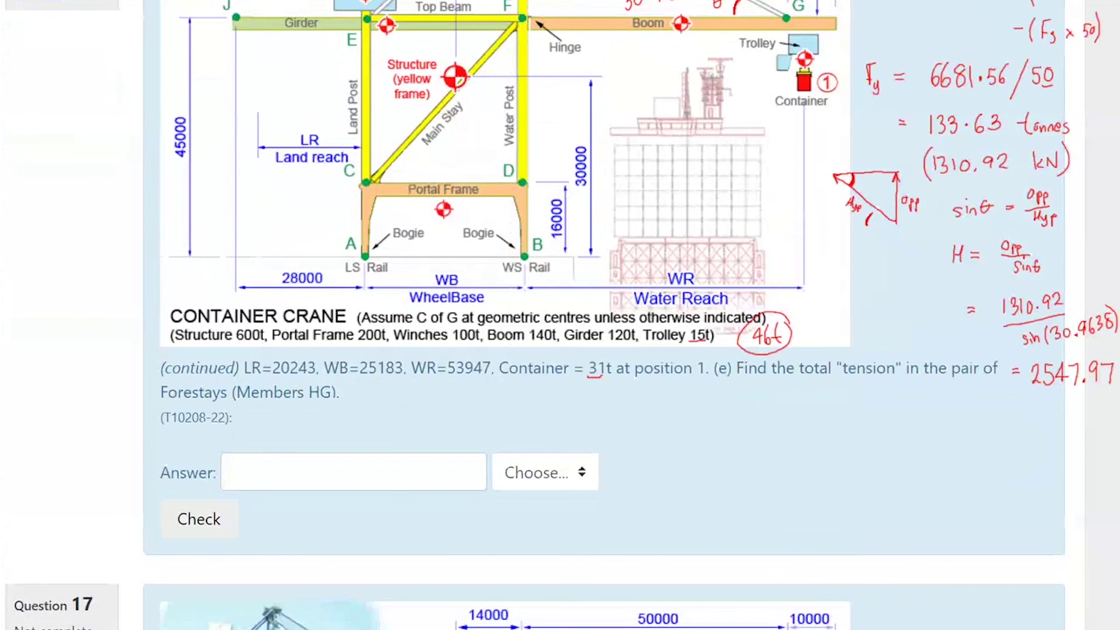
{"action": "scroll", "coordinate": [936, 414], "scroll_direction": "down", "scroll_amount": 1}
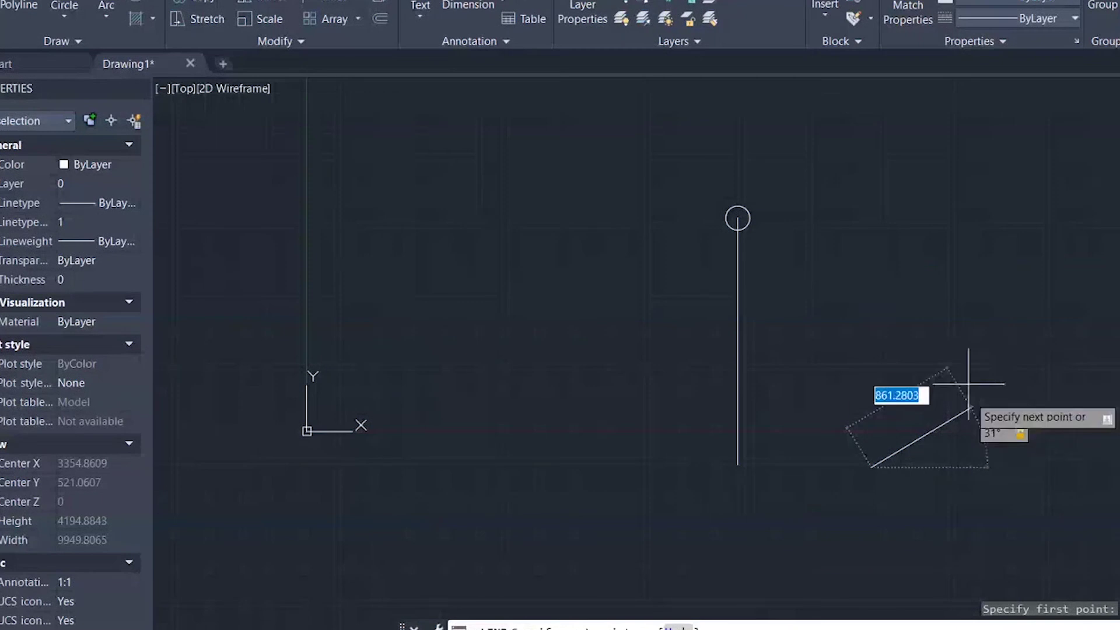
{"action": "type", "text": "25"}
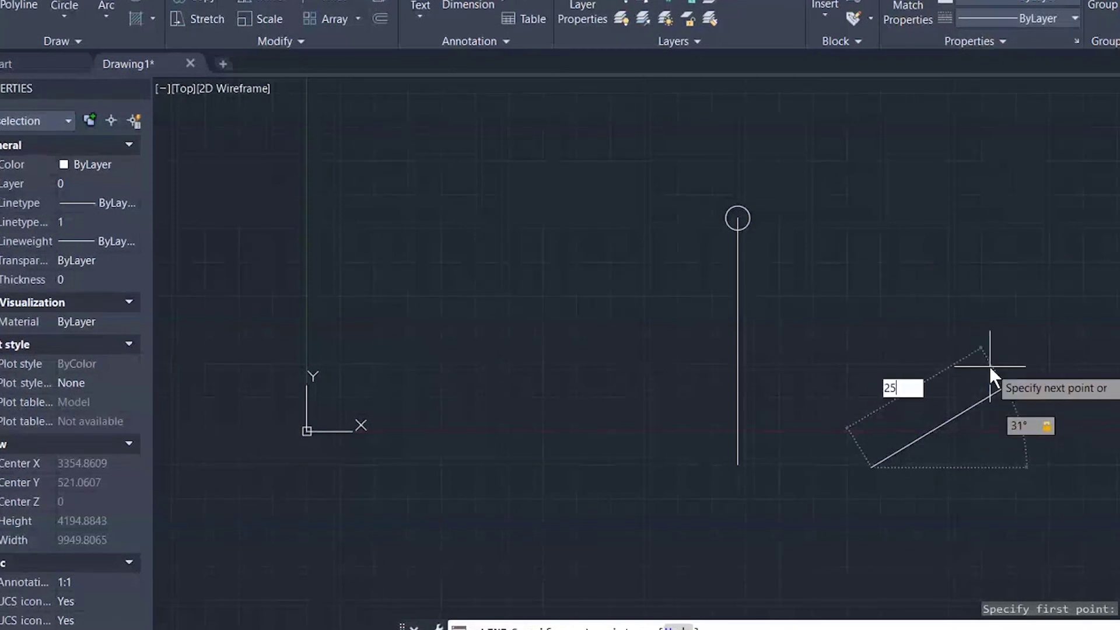
{"action": "type", "text": "47.97"}
{"action": "key", "text": "Return"}
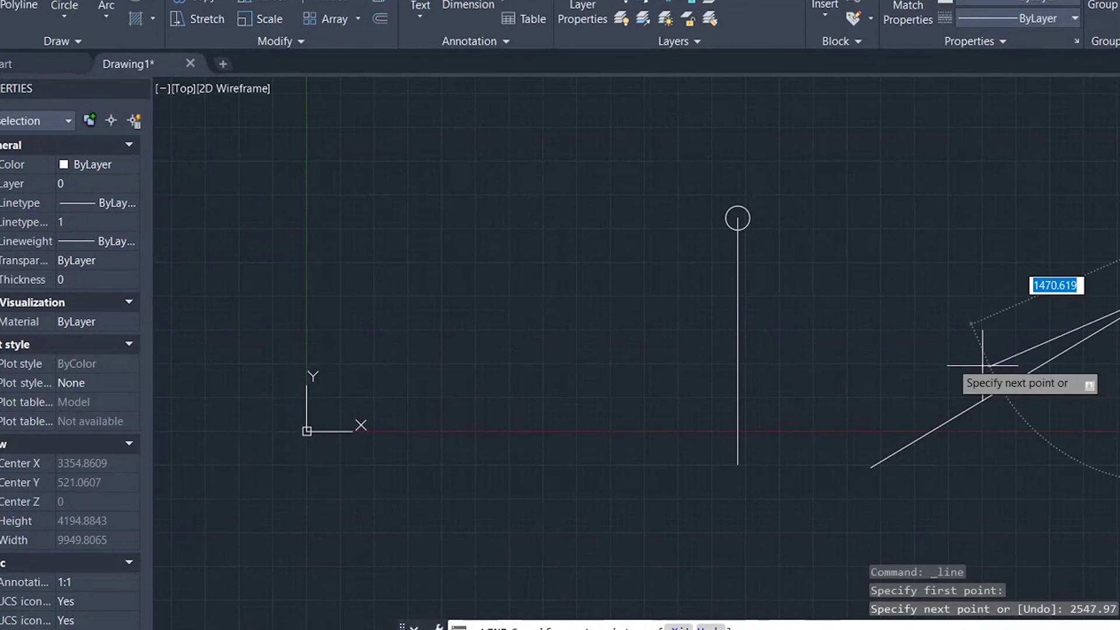
{"action": "key", "text": "Escape"}
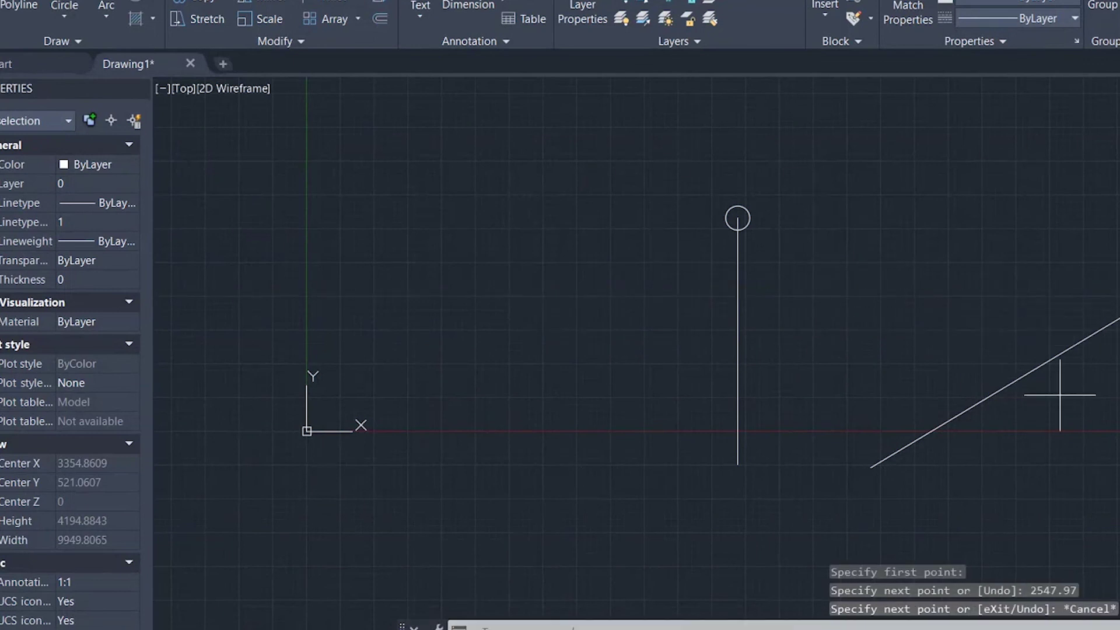
{"action": "left_click", "coordinate": [1094, 397]}
{"action": "left_click", "coordinate": [982, 313]}
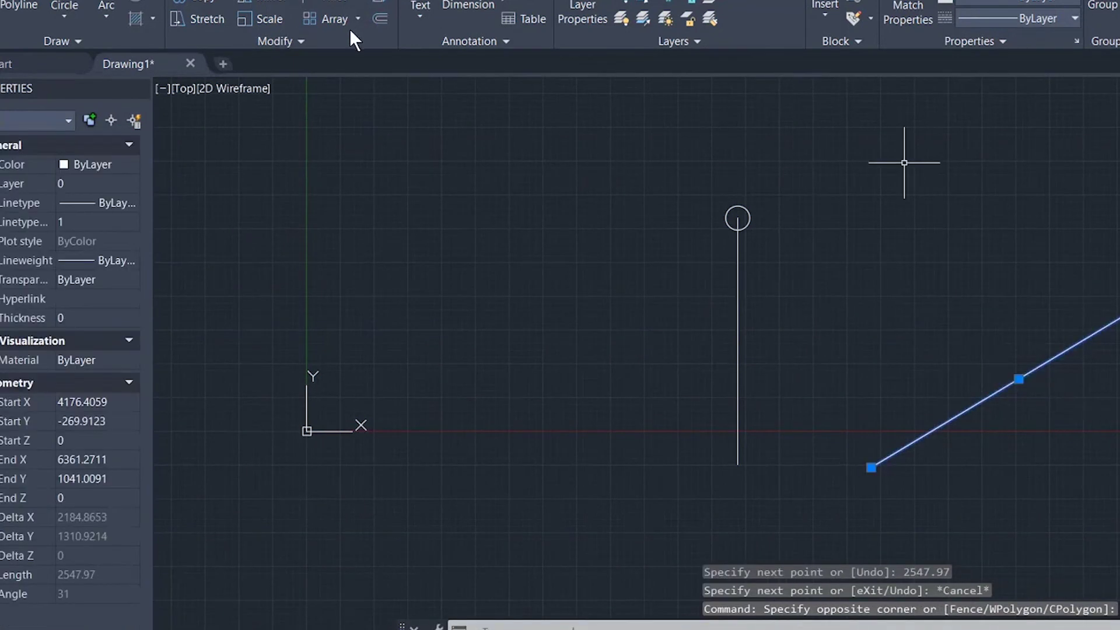
{"action": "key", "text": "Escape"}
- Draw a vertical helper line about 1931 units long upward from the sloping line's lower end
{"action": "type", "text": "l"}
{"action": "key", "text": "Return"}
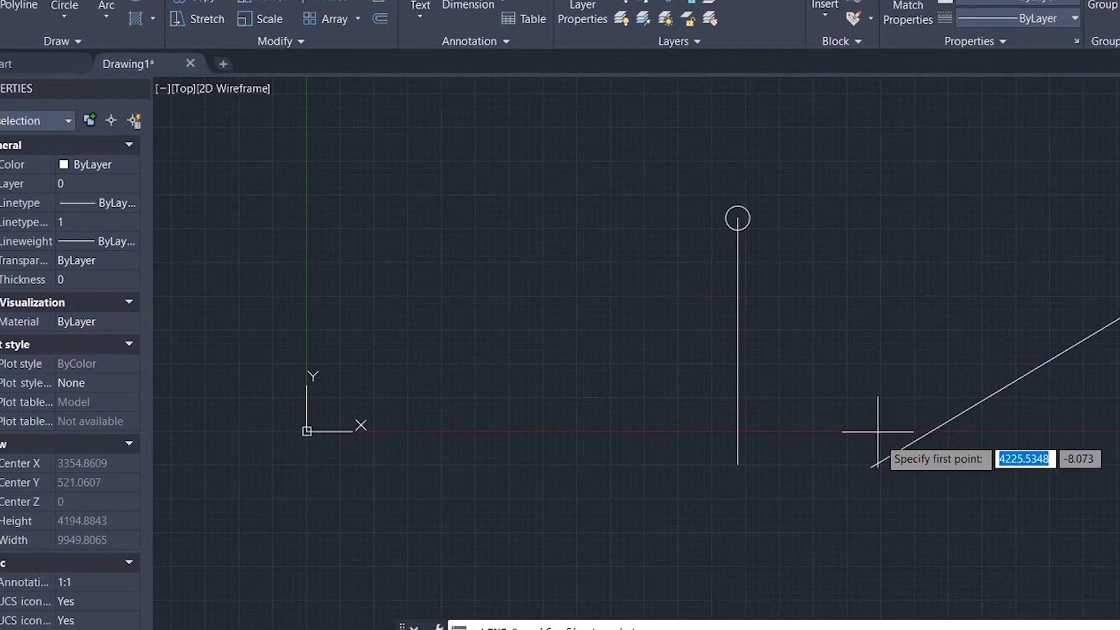
{"action": "left_click", "coordinate": [872, 467]}
{"action": "left_click", "coordinate": [872, 467]}
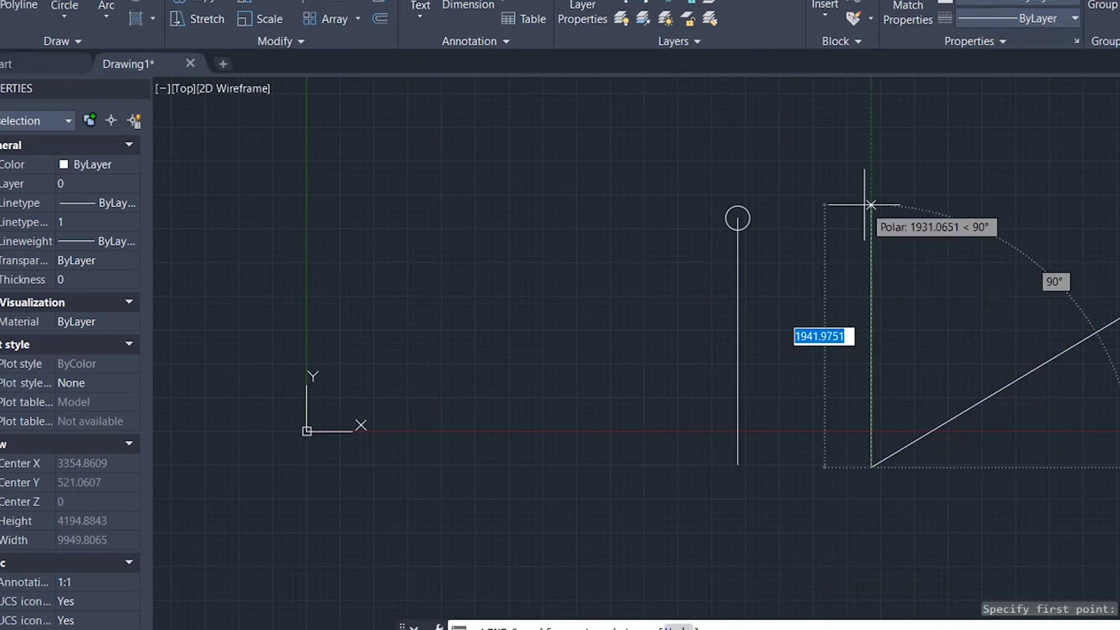
{"action": "left_click", "coordinate": [871, 205]}
{"action": "key", "text": "Escape"}
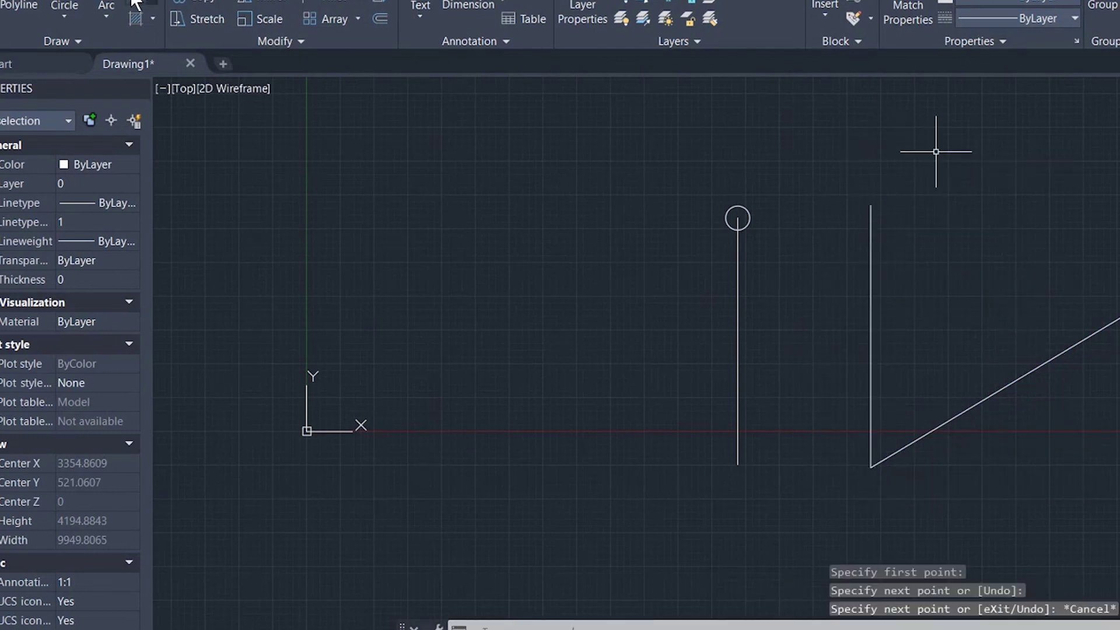
- Mirror the sloping line about the vertical helper line and erase the source line
{"action": "left_click", "coordinate": [261, 3]}
{"action": "left_click", "coordinate": [1042, 367]}
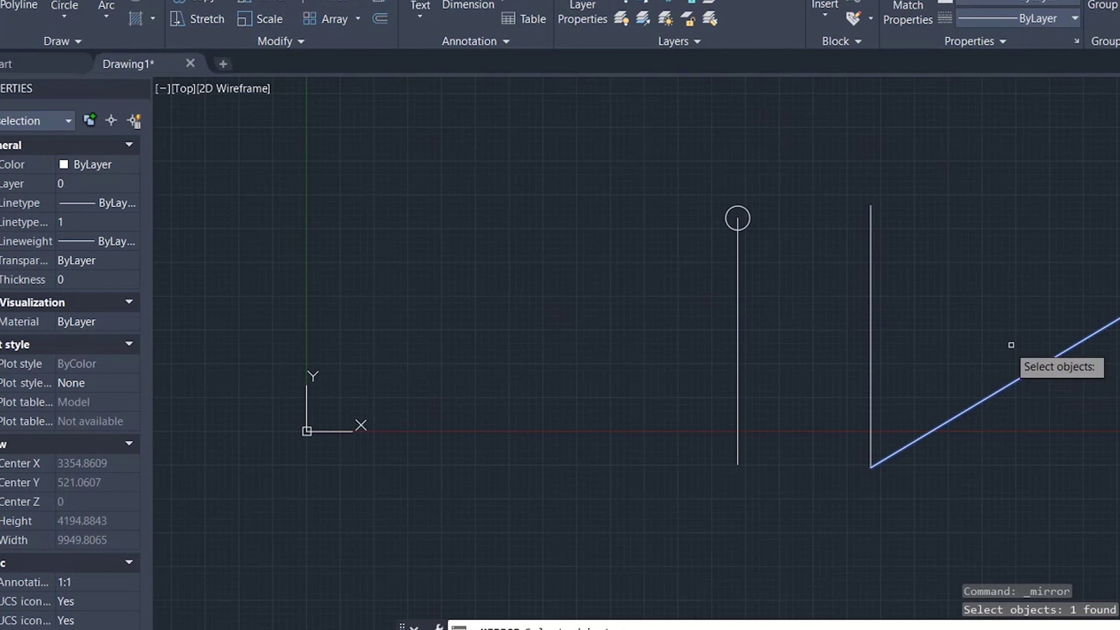
{"action": "key", "text": "Return"}
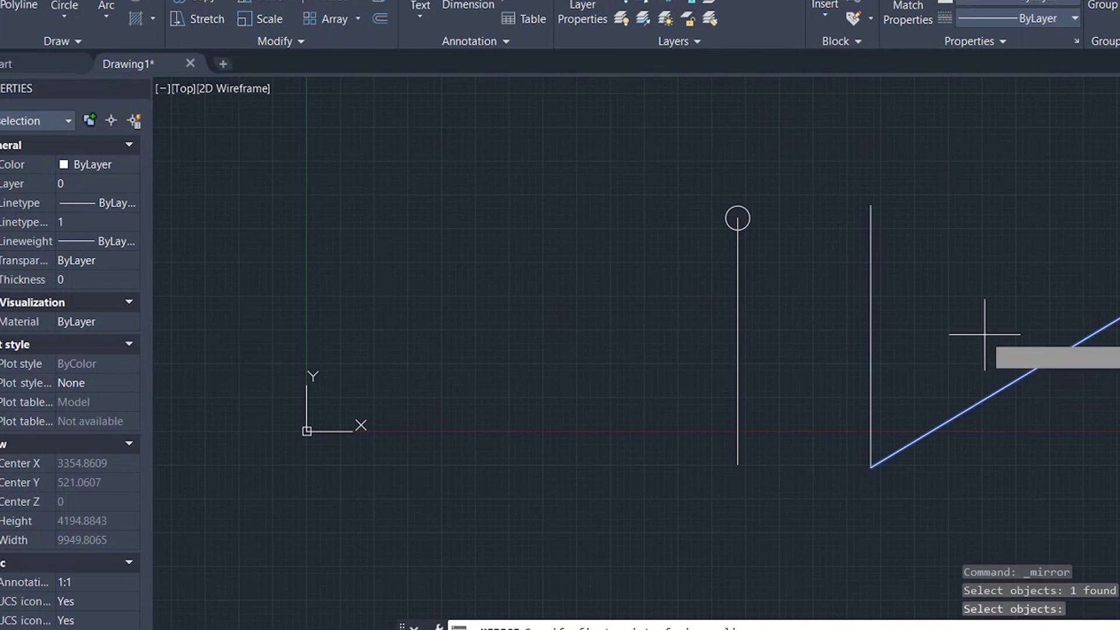
{"action": "left_click", "coordinate": [872, 466]}
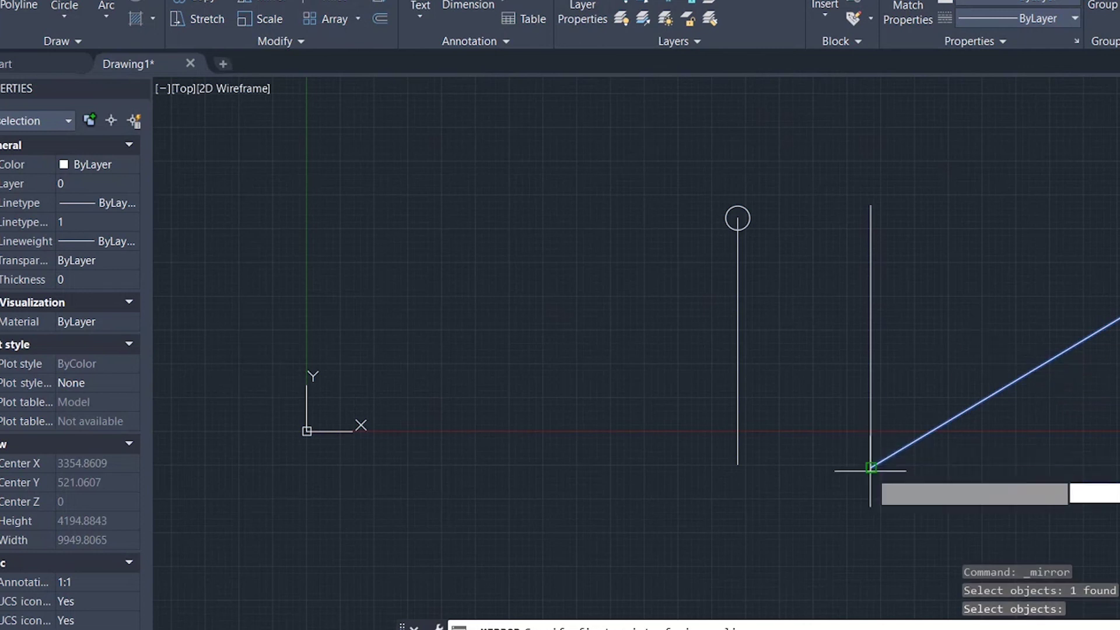
{"action": "left_click", "coordinate": [872, 207]}
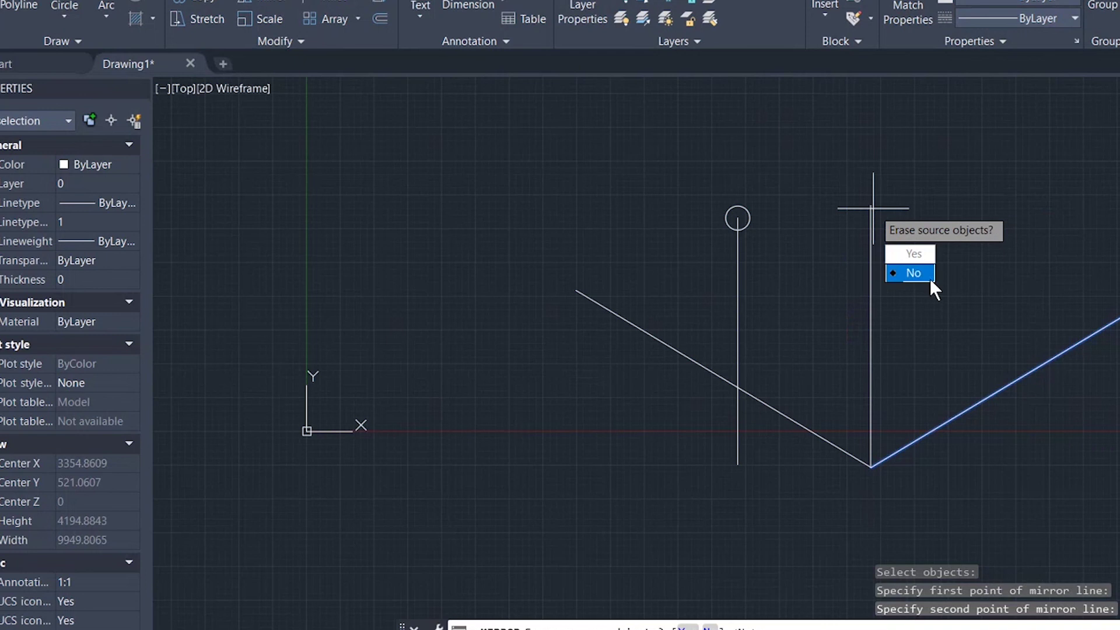
{"action": "left_click", "coordinate": [915, 255]}
- Delete the vertical helper line used as the mirror axis
{"action": "left_click", "coordinate": [929, 270]}
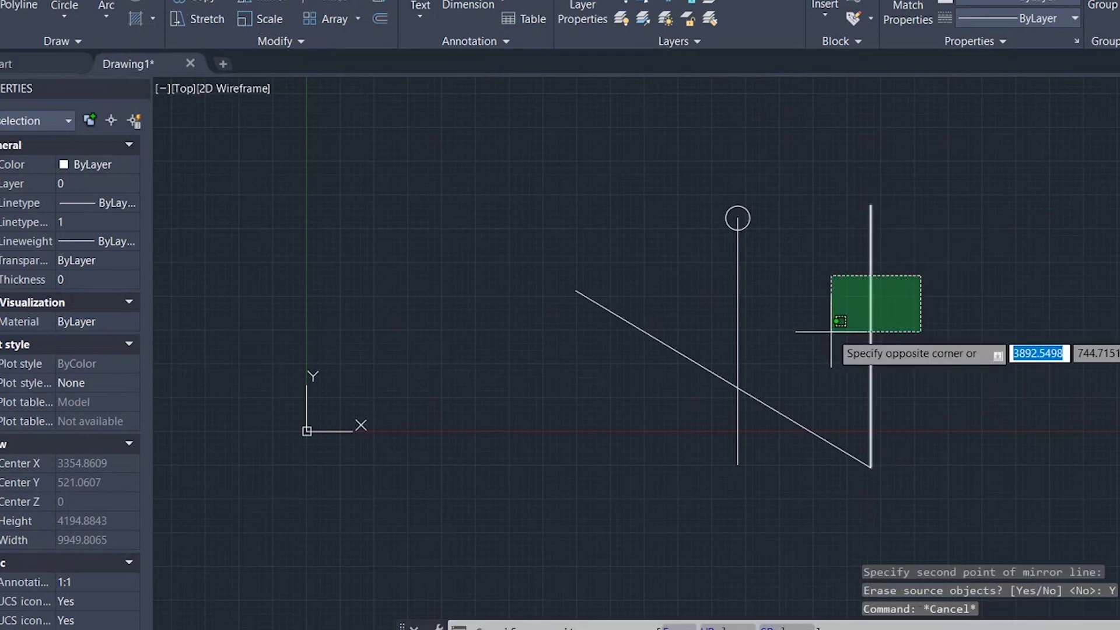
{"action": "left_click", "coordinate": [831, 331]}
{"action": "key", "text": "Delete"}
- Move the sloping line by its lower end onto the lower end of the vertical line
{"action": "left_click", "coordinate": [863, 380]}
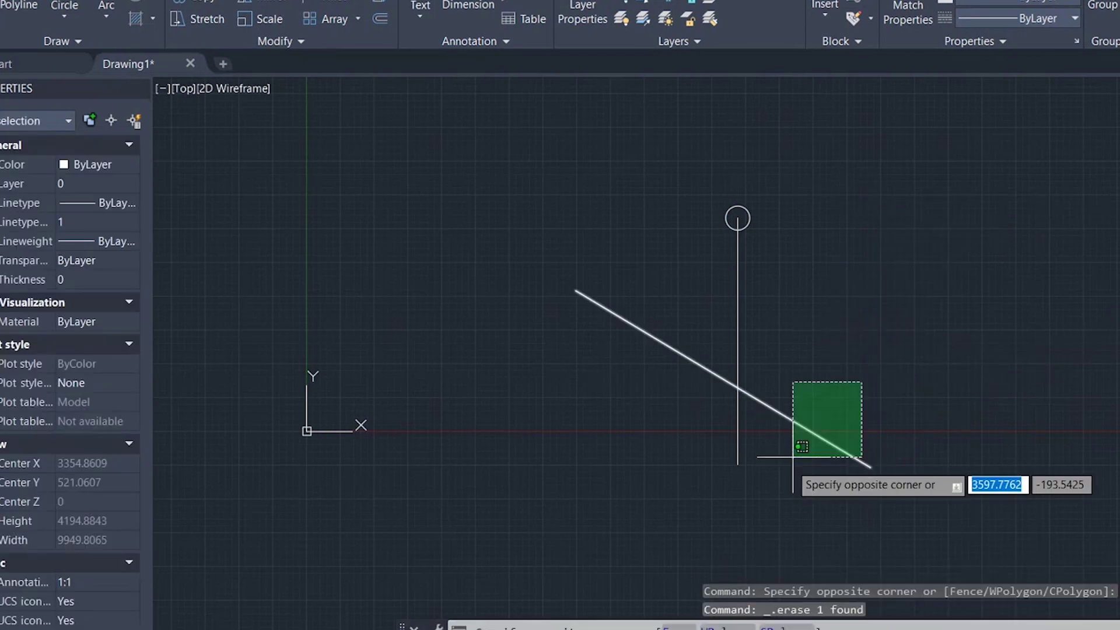
{"action": "left_click", "coordinate": [793, 461]}
{"action": "right_click", "coordinate": [791, 463]}
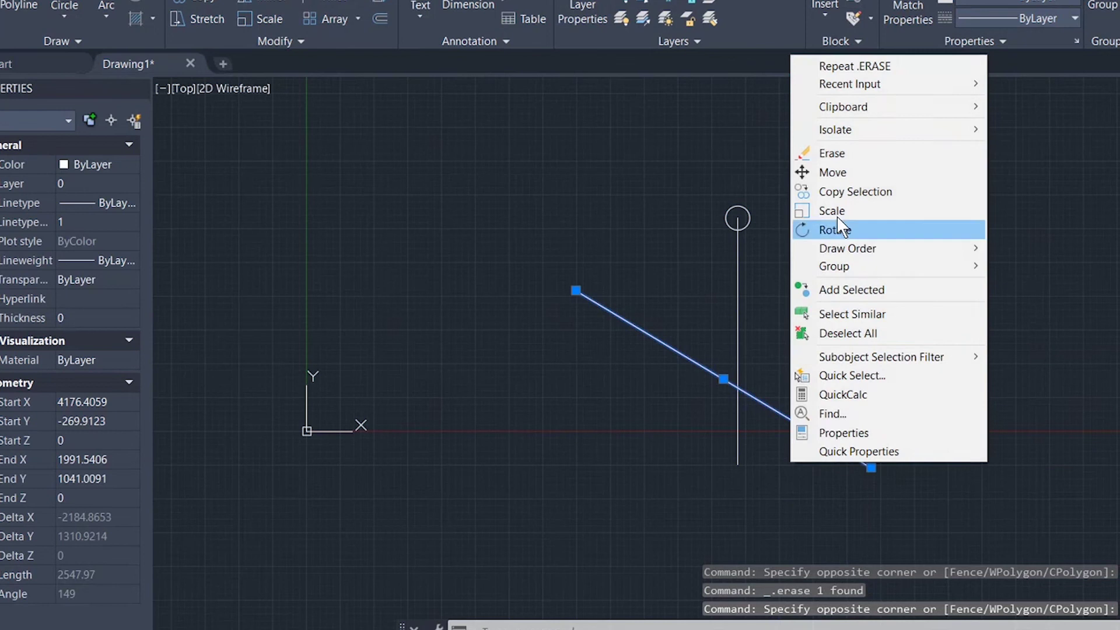
{"action": "left_click", "coordinate": [840, 171]}
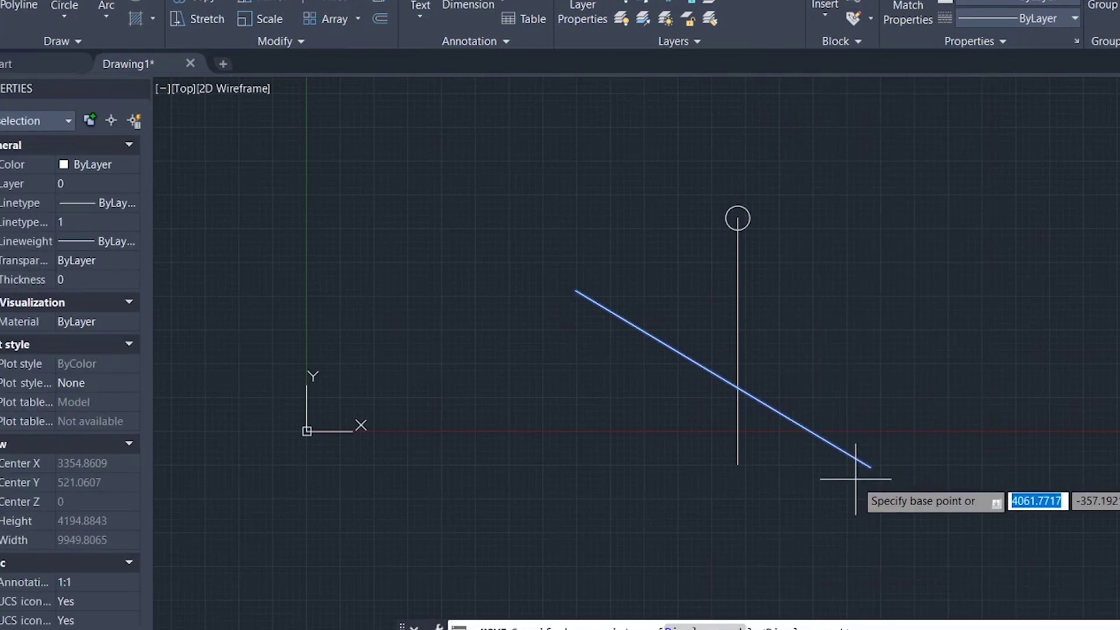
{"action": "left_click", "coordinate": [871, 466]}
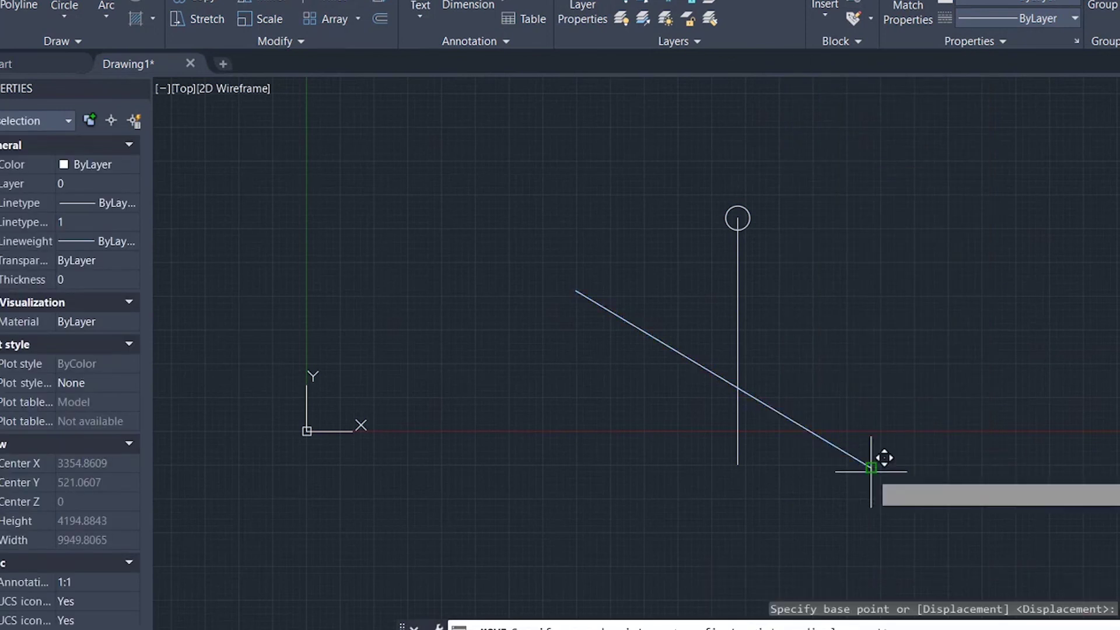
{"action": "left_click", "coordinate": [738, 467]}
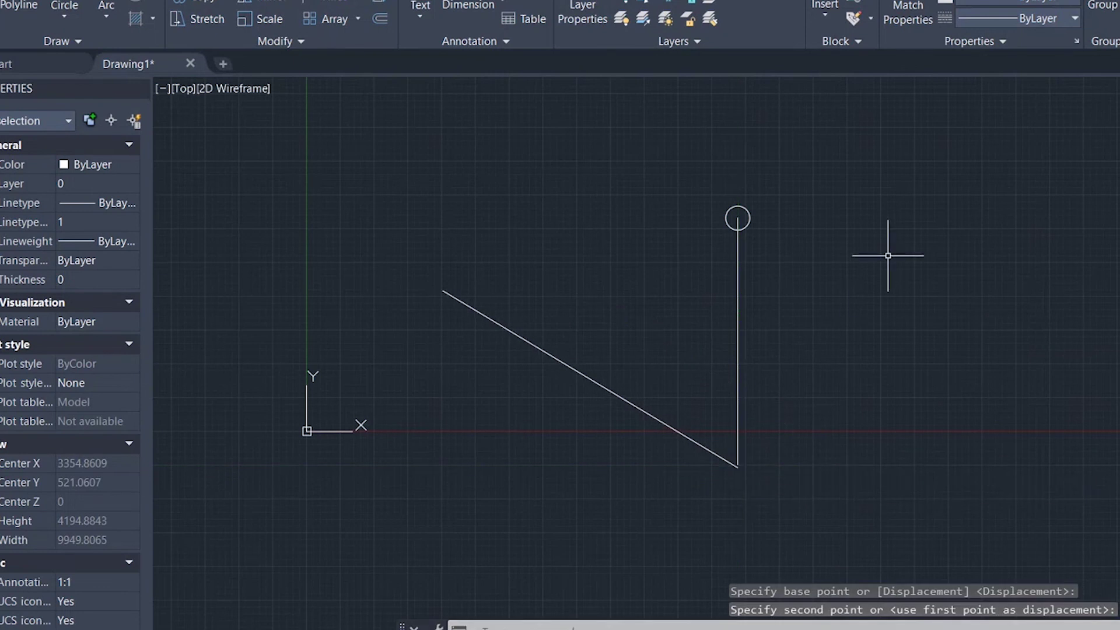
{"action": "key", "text": "Escape"}
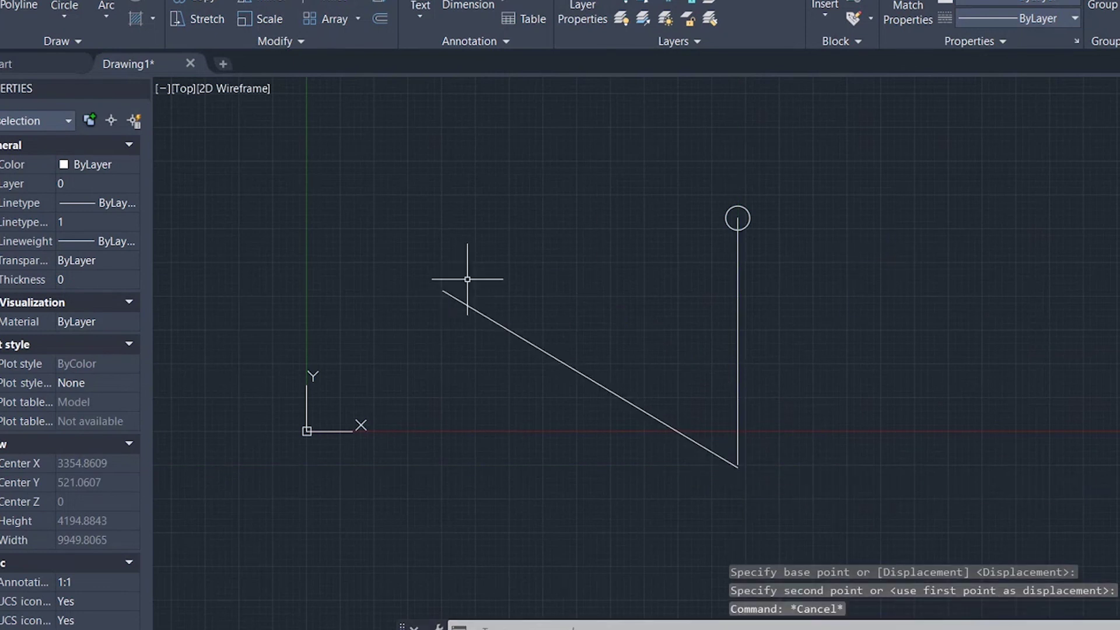
- Draw a closing line from the sloping line's upper end to the circle's centre and check its length and angle
{"action": "type", "text": "l"}
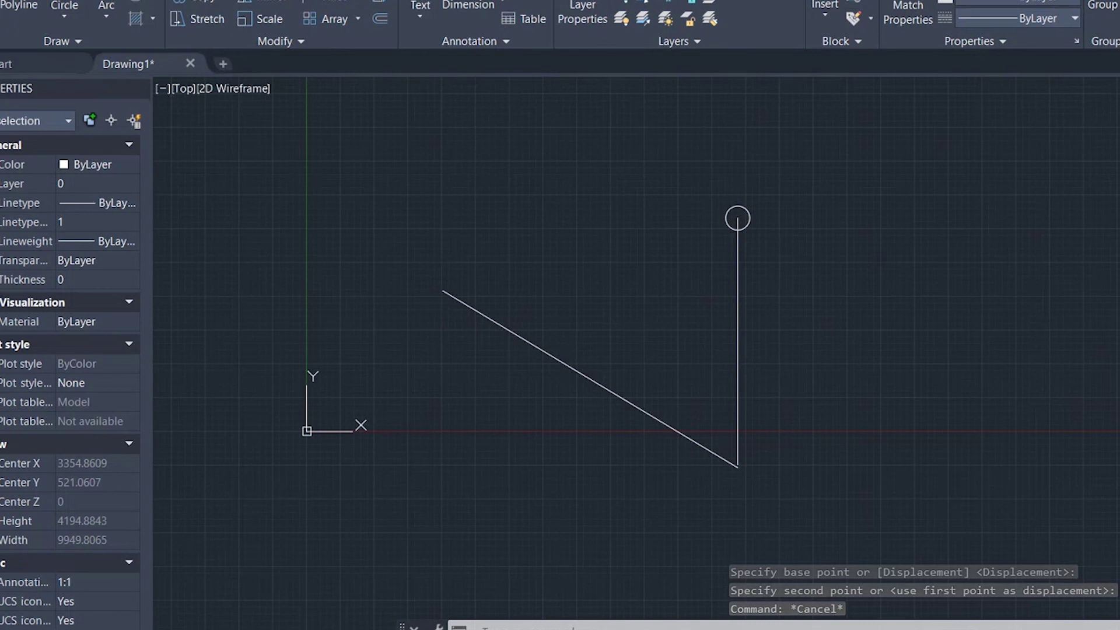
{"action": "key", "text": "Return"}
{"action": "left_click", "coordinate": [443, 290]}
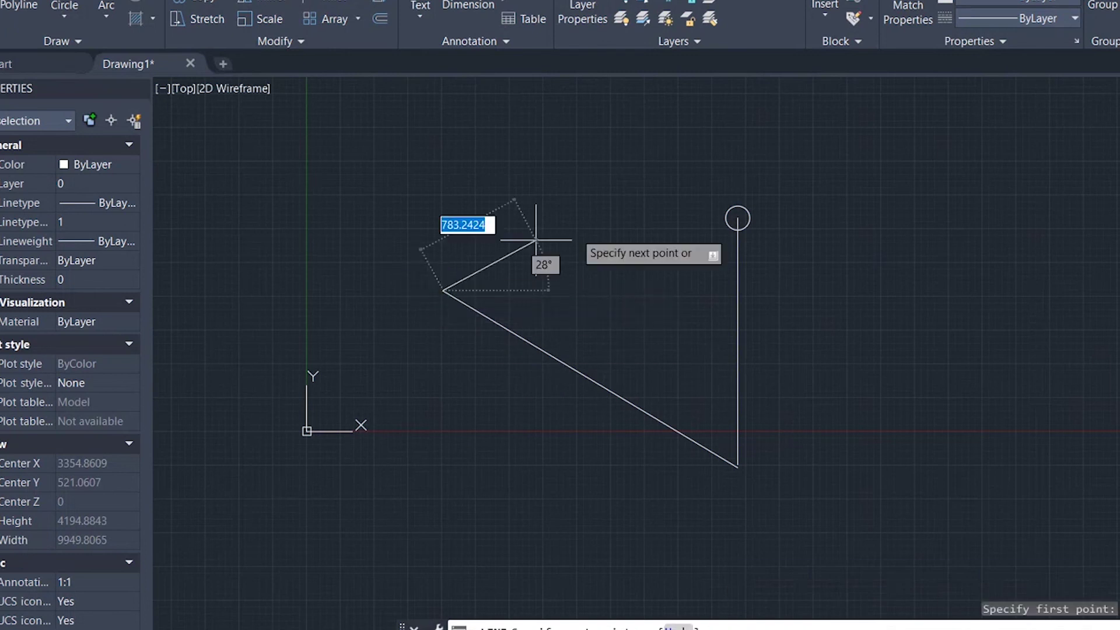
{"action": "left_click", "coordinate": [738, 218]}
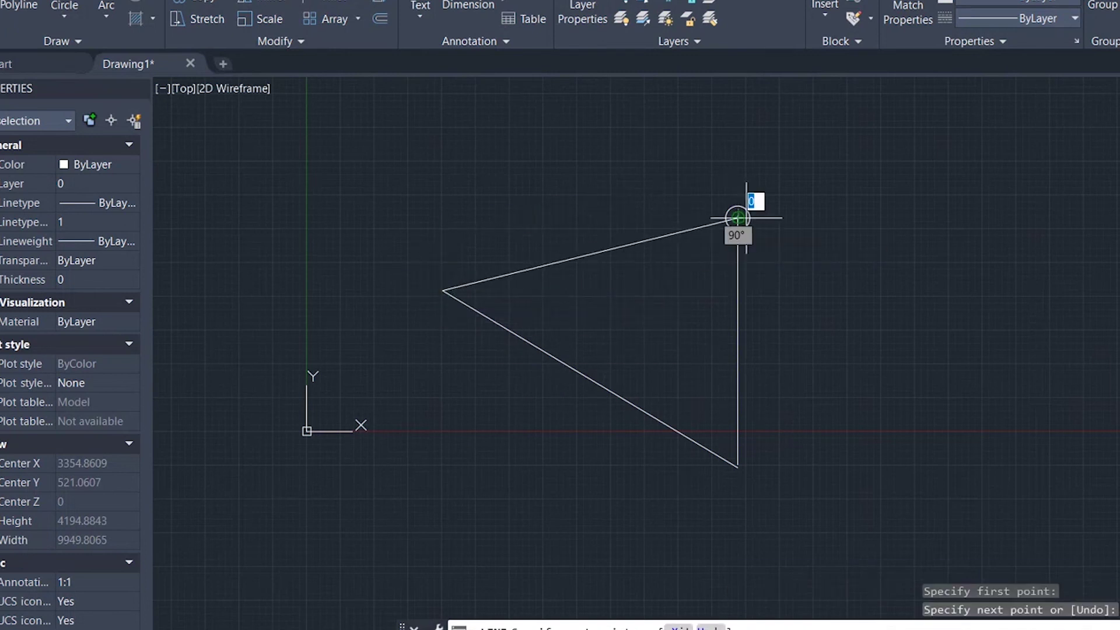
{"action": "key", "text": "Escape"}
{"action": "left_click", "coordinate": [657, 239]}
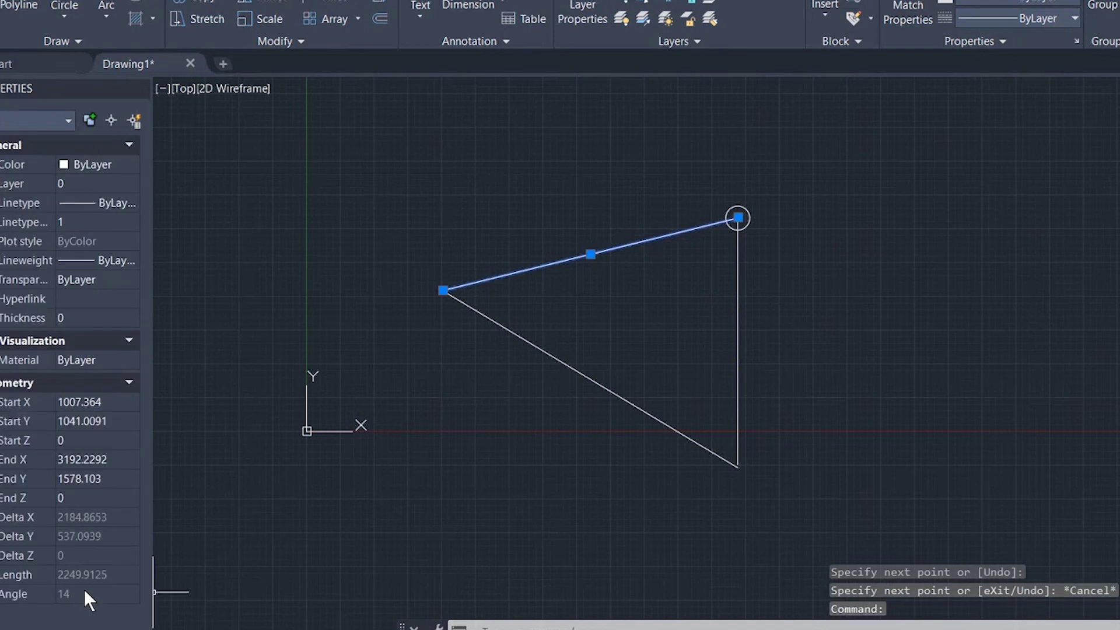
{"action": "key", "text": "Escape"}
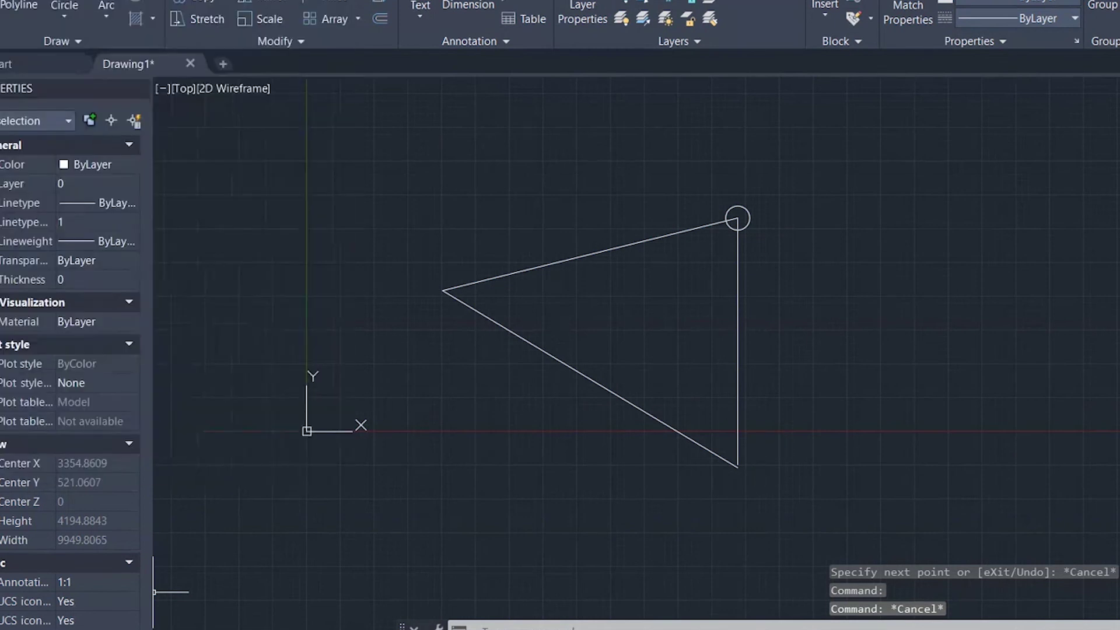
{"action": "key", "text": "Escape"}
- Close the small gap by moving the sloping line's lower endpoint exactly onto the vertical line's lower endpoint
{"action": "scroll", "coordinate": [725, 465], "scroll_direction": "up", "scroll_amount": 3}
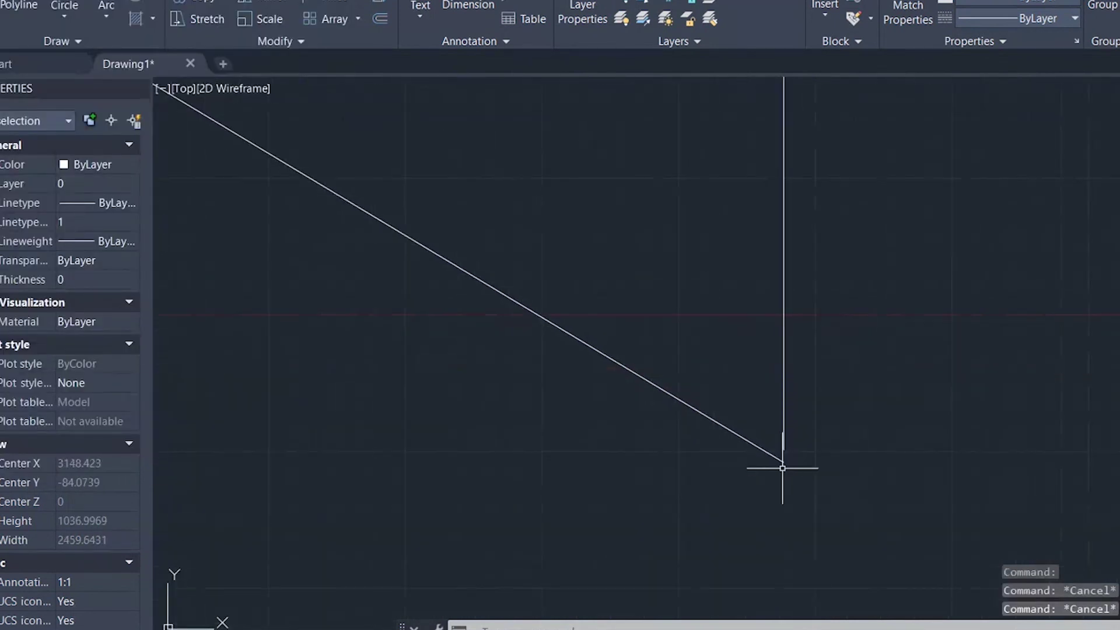
{"action": "left_click", "coordinate": [752, 445]}
{"action": "right_click", "coordinate": [737, 392]}
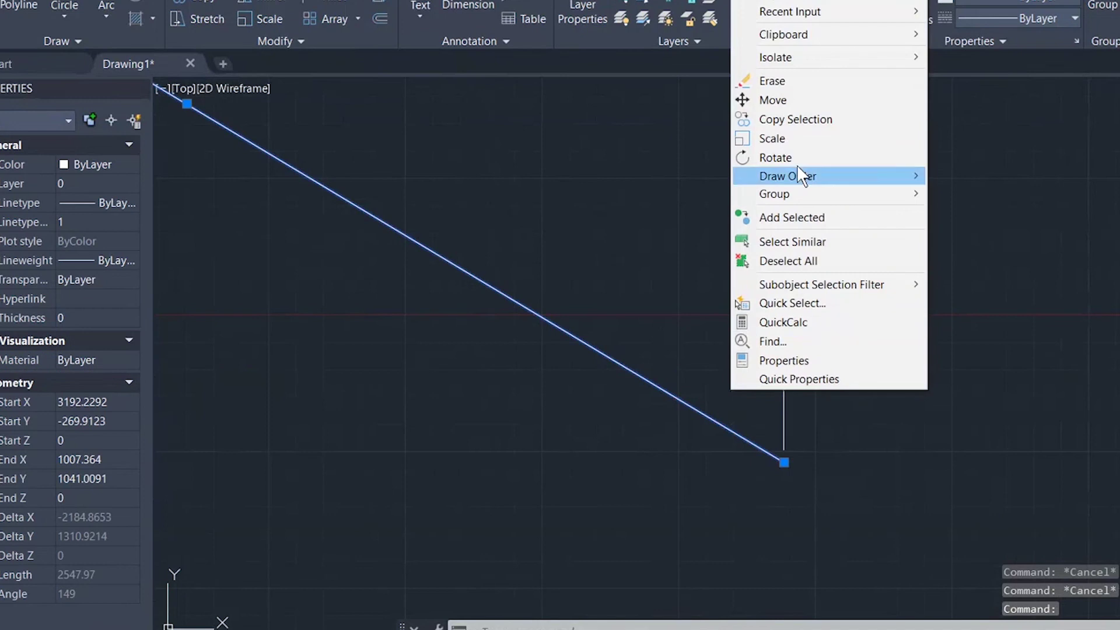
{"action": "left_click", "coordinate": [769, 100]}
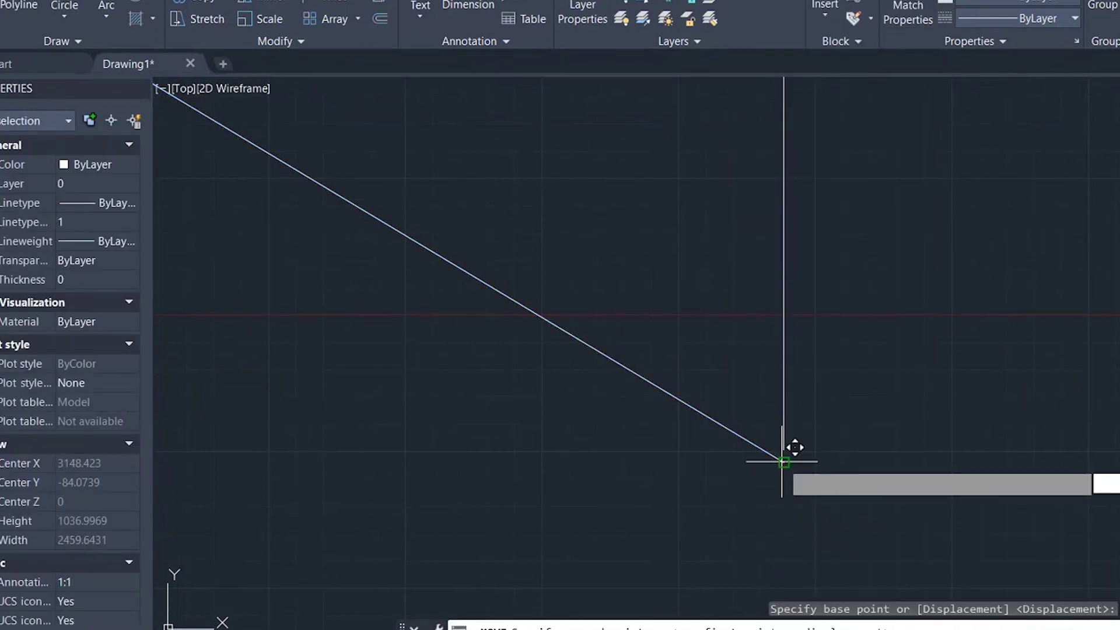
{"action": "left_click", "coordinate": [783, 462]}
{"action": "left_click", "coordinate": [784, 450]}
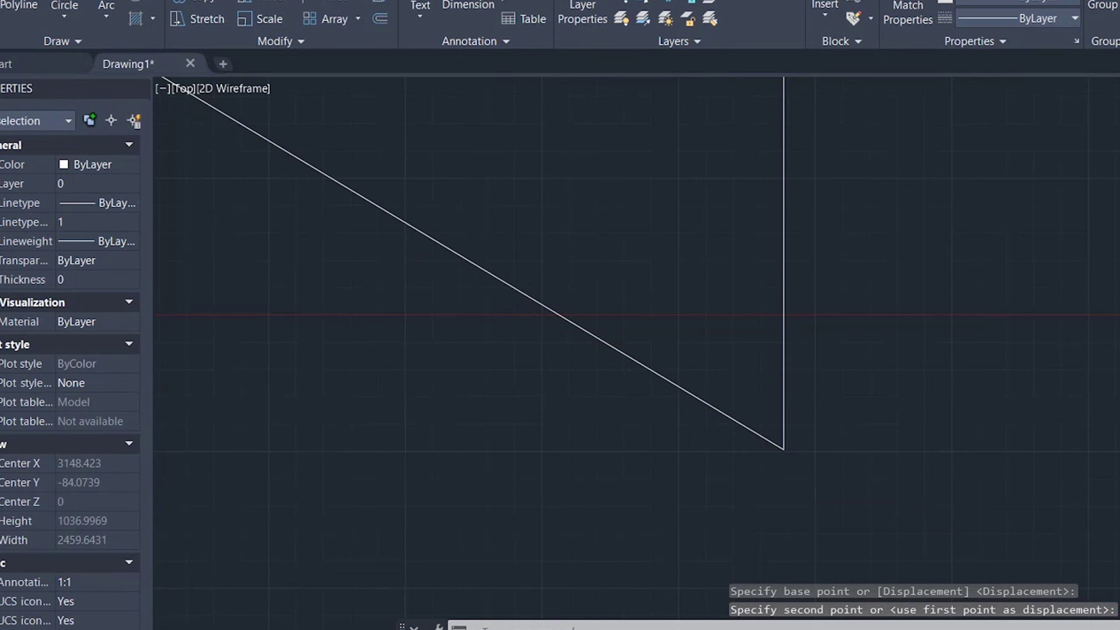
- Delete the closing line between the sloping line and the circle's centre
{"action": "scroll", "coordinate": [933, 549], "scroll_direction": "down", "scroll_amount": 3}
{"action": "left_click", "coordinate": [757, 320]}
{"action": "left_click", "coordinate": [719, 269]}
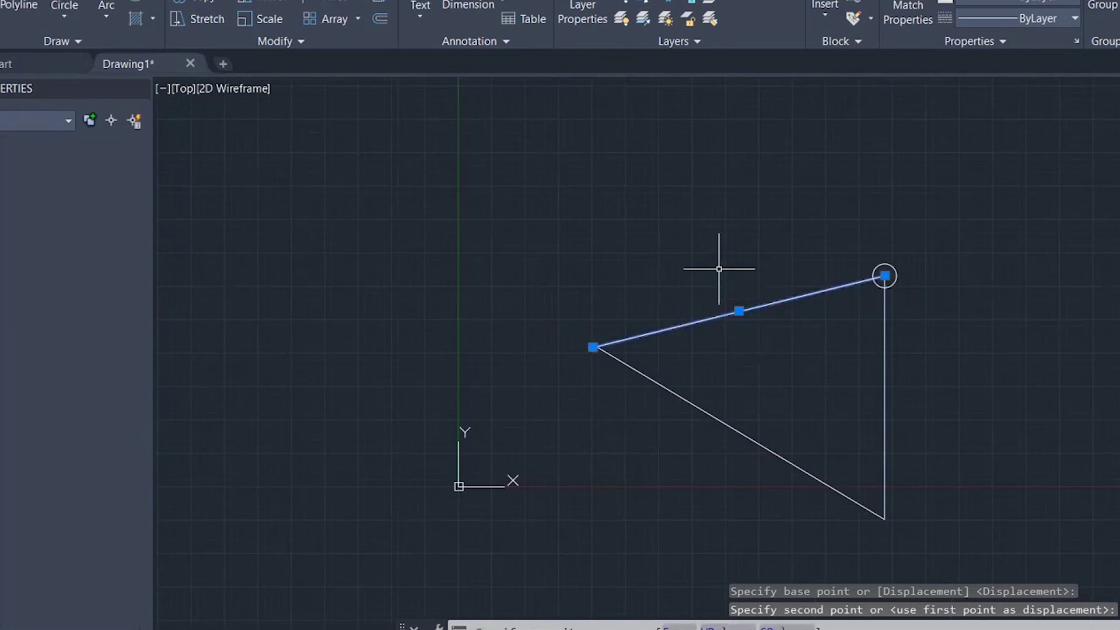
{"action": "key", "text": "Delete"}
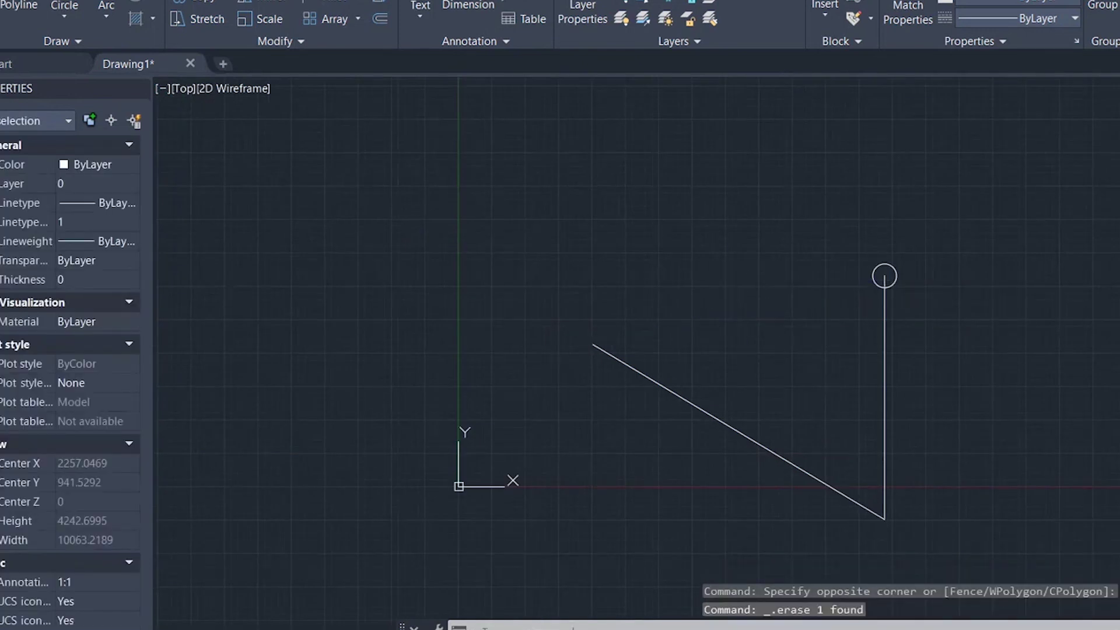
- Draw a new closing line from the moved sloping line's upper end to the vertical line's top at the circle's centre
{"action": "key", "text": "l"}
{"action": "key", "text": "Return"}
{"action": "left_click", "coordinate": [593, 344]}
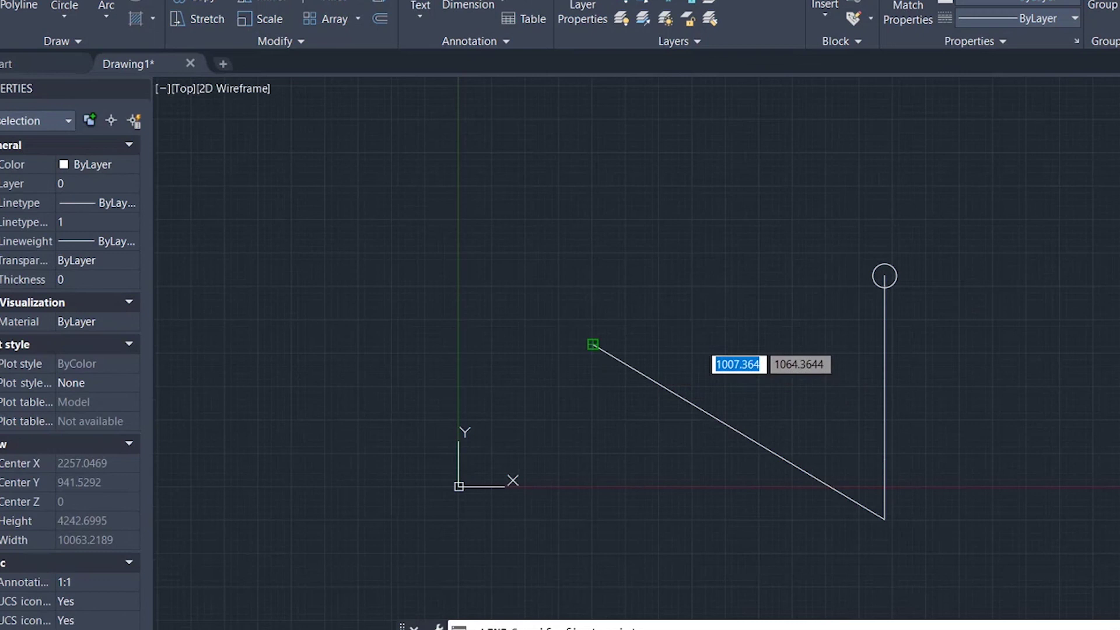
{"action": "left_click", "coordinate": [886, 277]}
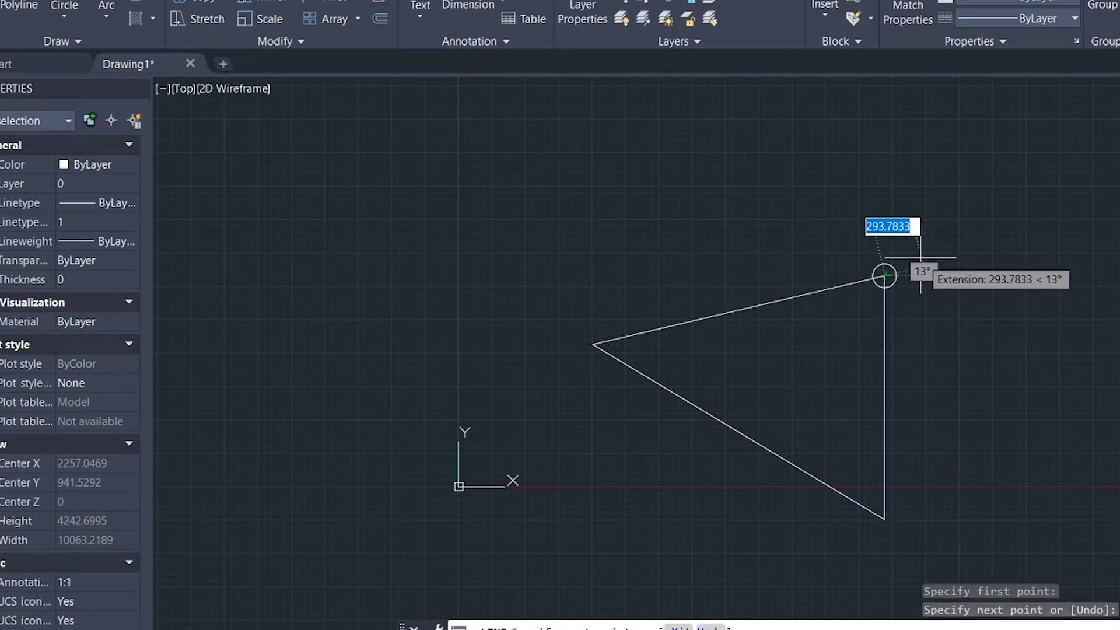
{"action": "key", "text": "Escape"}
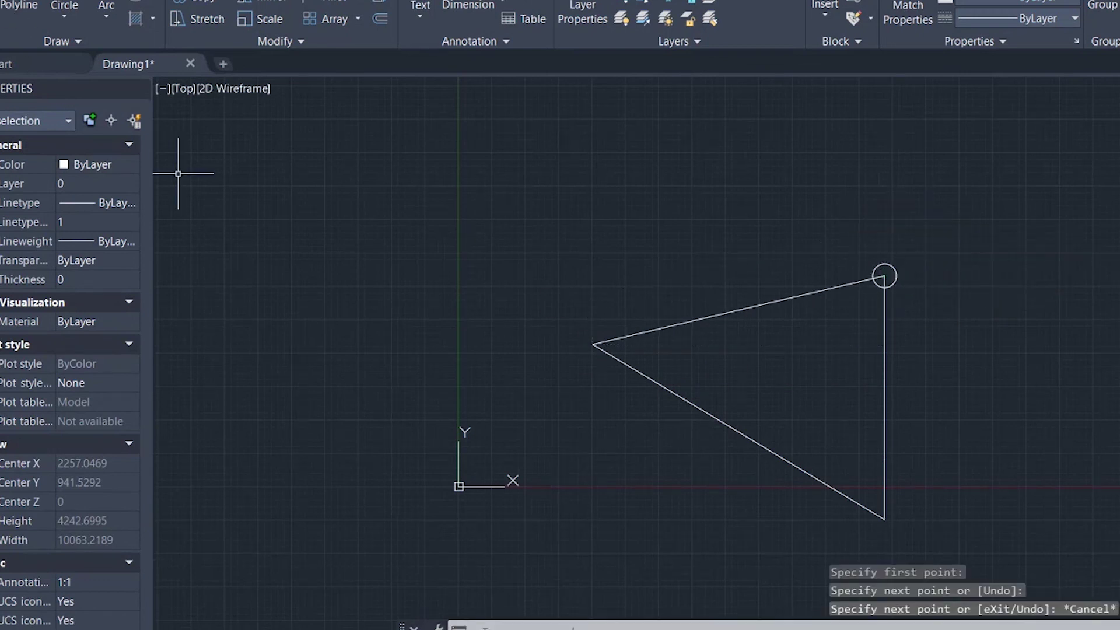
- Set the drawing units' angle precision to 0.000 and select the closing line to show its length and angle
{"action": "left_click", "coordinate": [695, 318]}
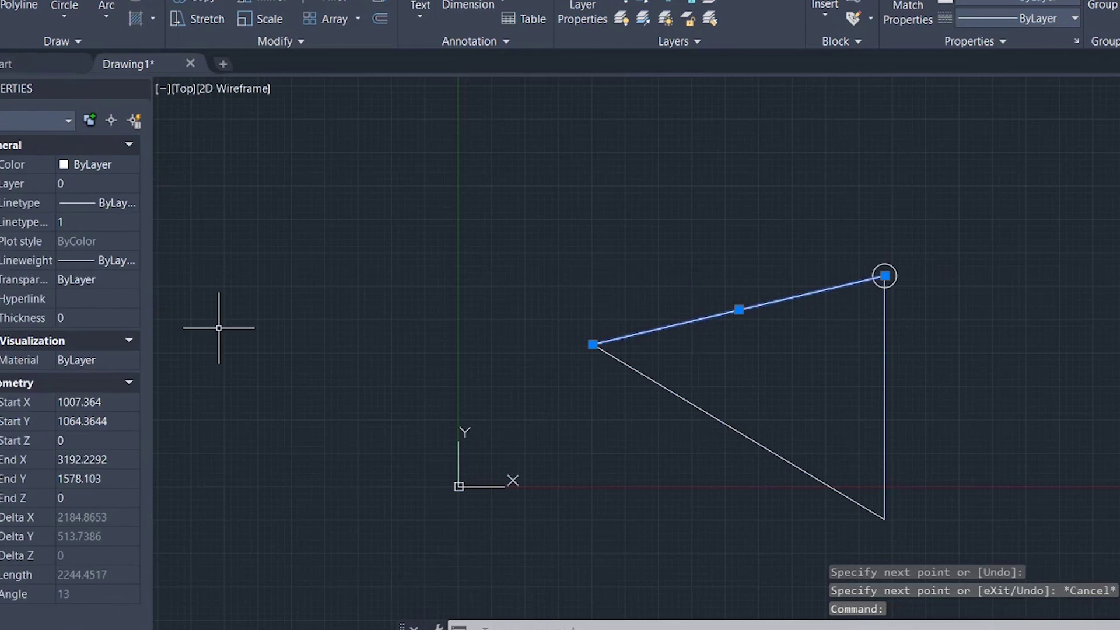
{"action": "left_click", "coordinate": [3, 3]}
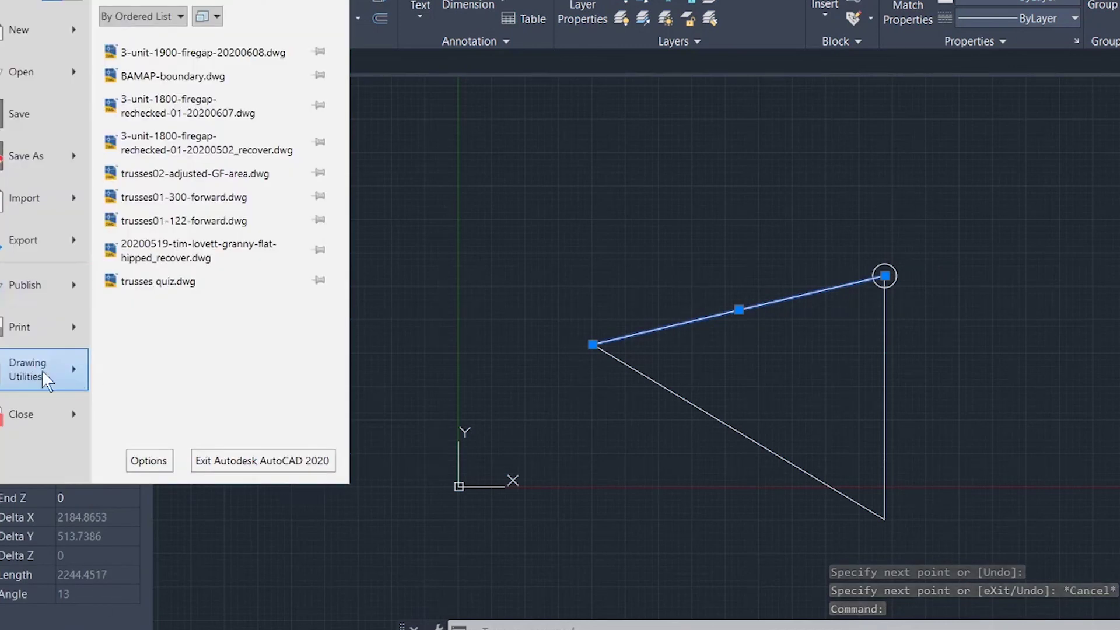
{"action": "mouse_move", "coordinate": [42, 369]}
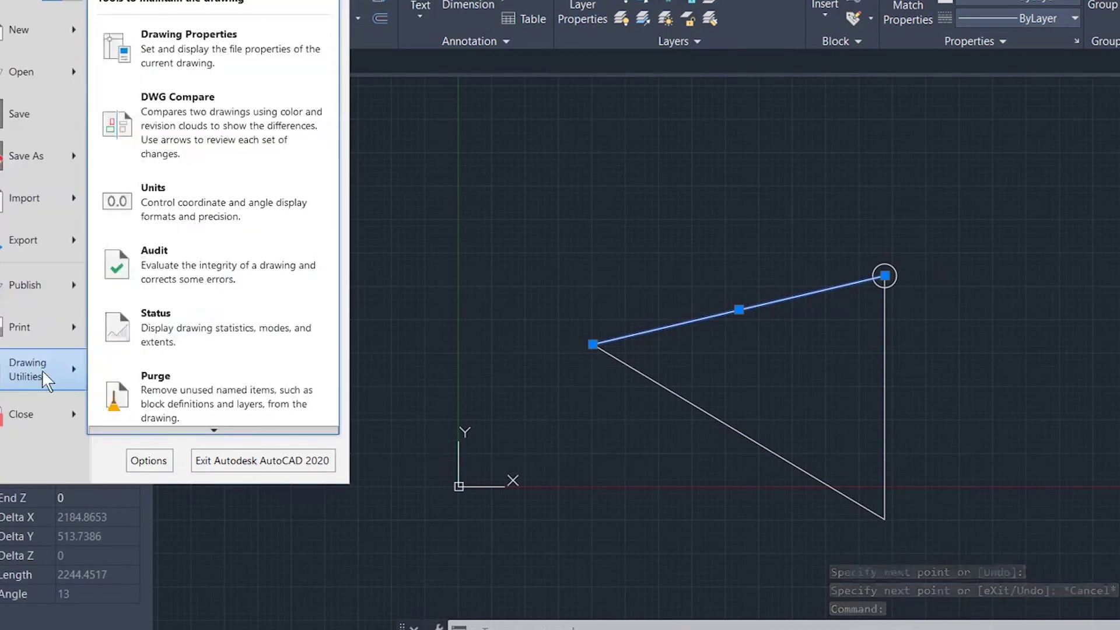
{"action": "left_click", "coordinate": [175, 202]}
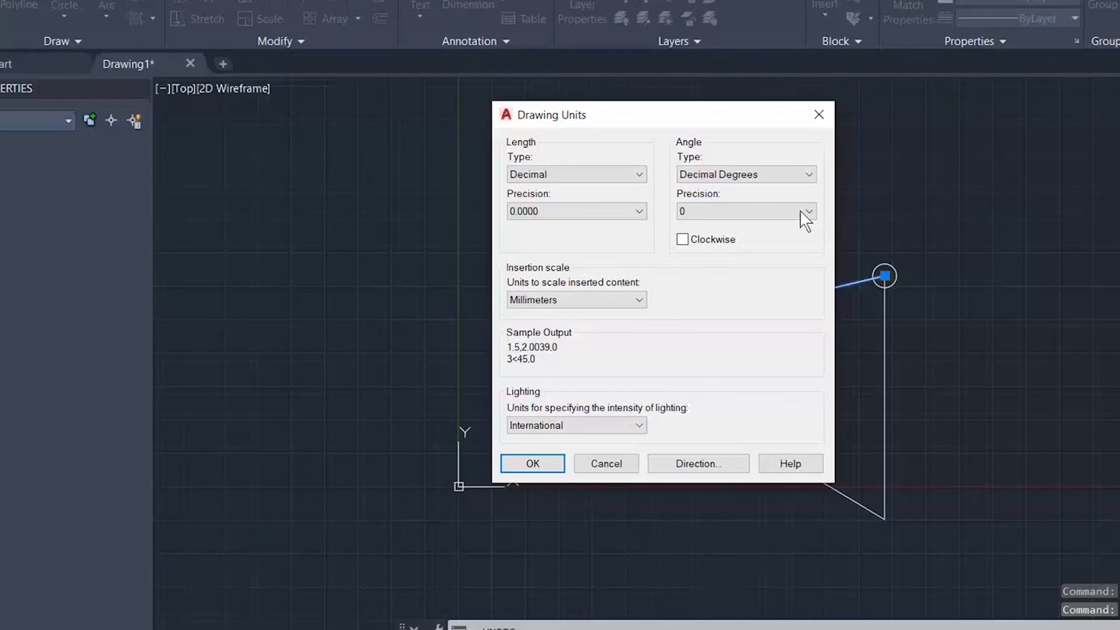
{"action": "left_click", "coordinate": [802, 211]}
{"action": "left_click", "coordinate": [710, 261]}
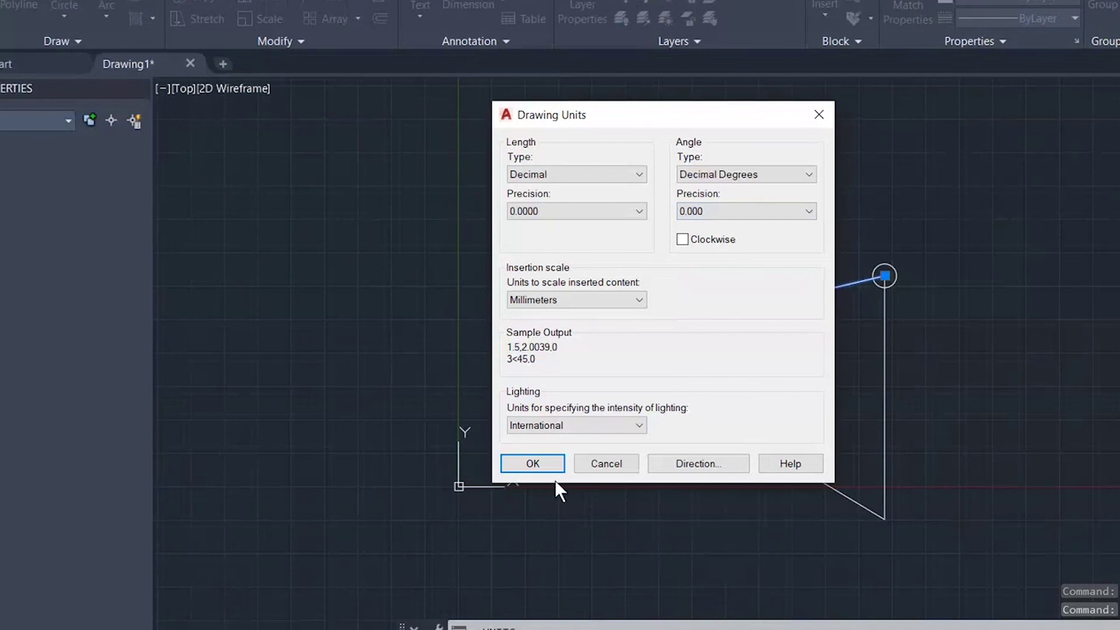
{"action": "left_click", "coordinate": [541, 466]}
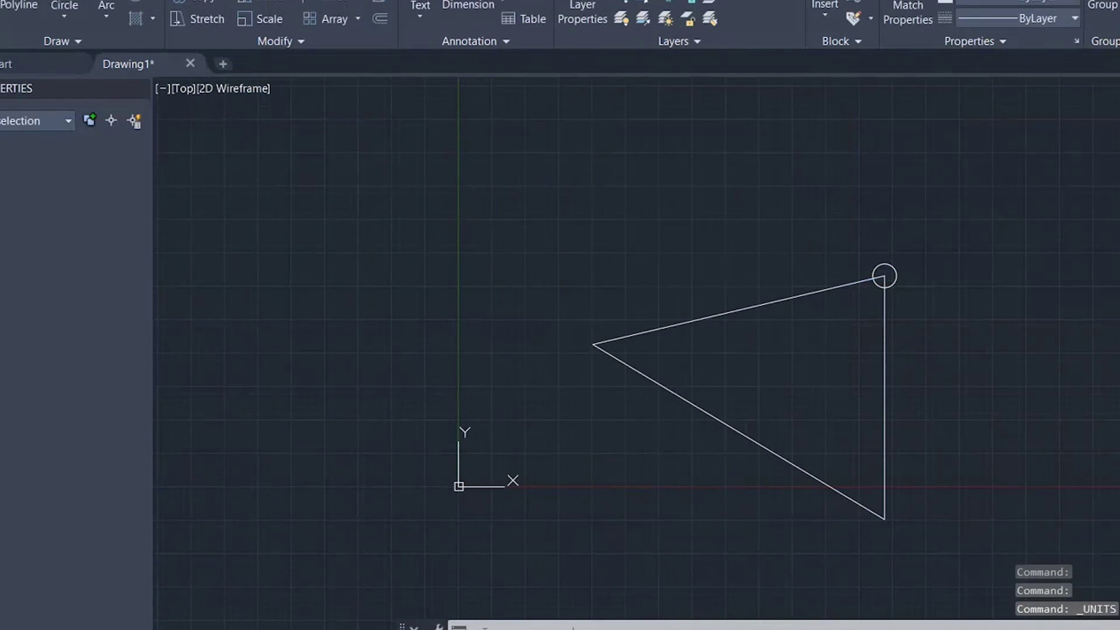
{"action": "left_click", "coordinate": [755, 306]}
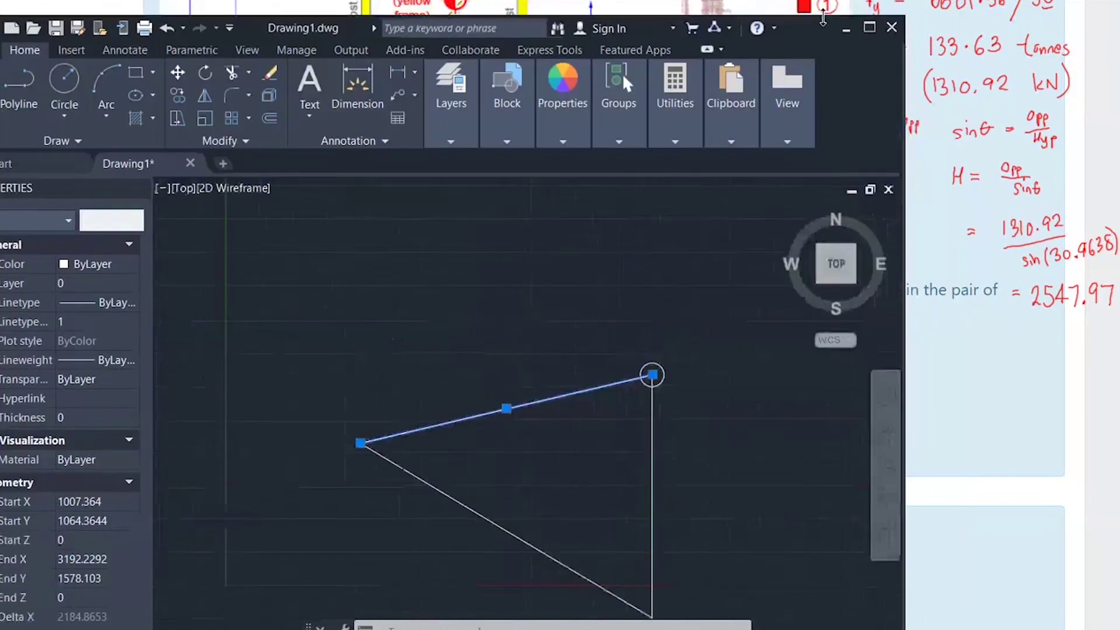
- Move the AutoCAD window aside and bring quiz part (f), on the force from the boom to the post, into view
{"action": "left_click_drag", "start_coordinate": [824, 16], "coordinate": [823, 28]}
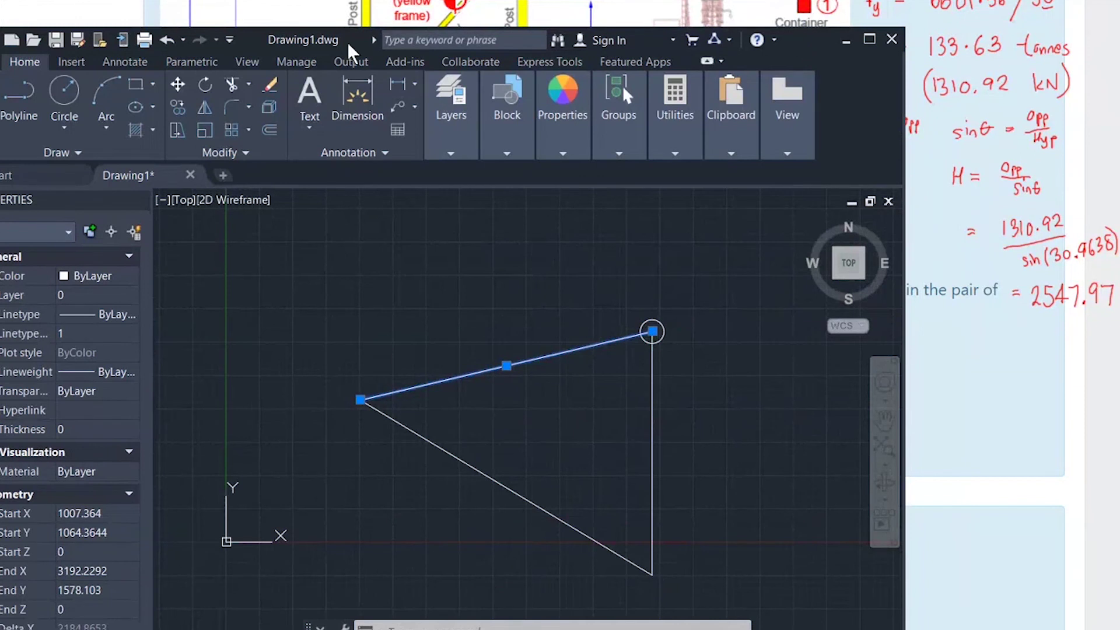
{"action": "left_click_drag", "start_coordinate": [351, 52], "coordinate": [1119, 24]}
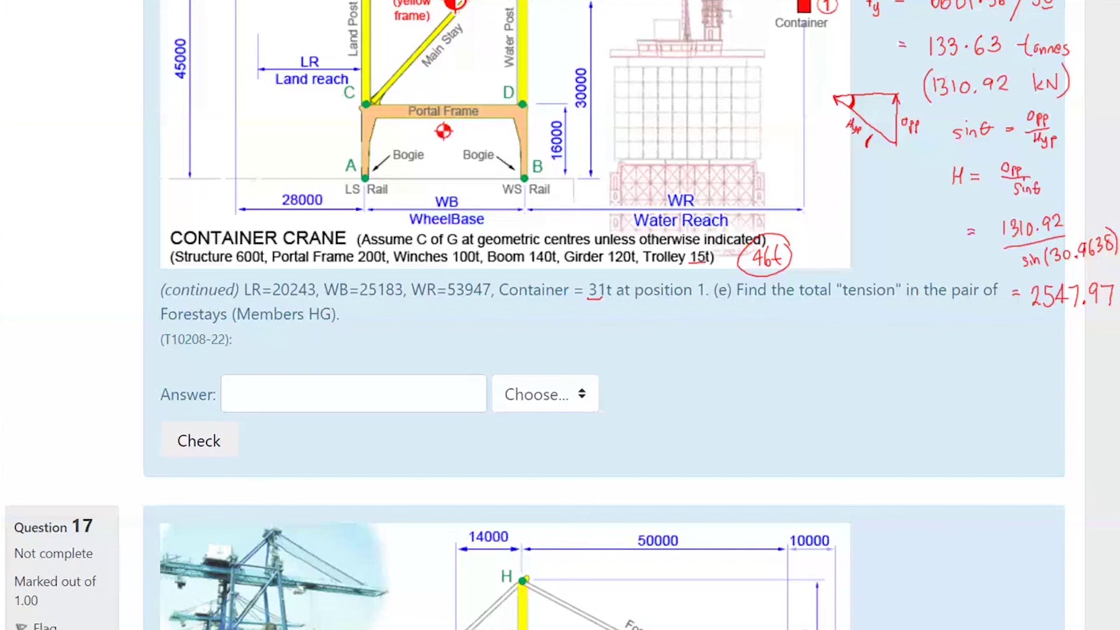
{"action": "scroll", "coordinate": [604, 316], "scroll_direction": "down", "scroll_amount": 10}
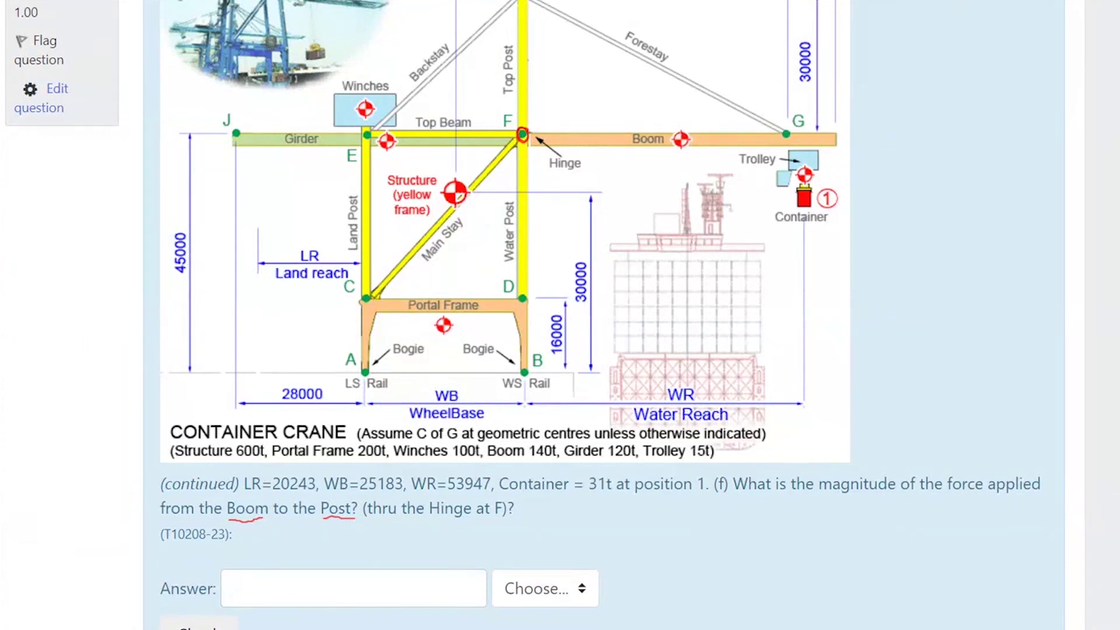
- Switch back to AutoCAD and copy the closing line's length value from QuickCalc
{"action": "key", "text": "alt+Tab"}
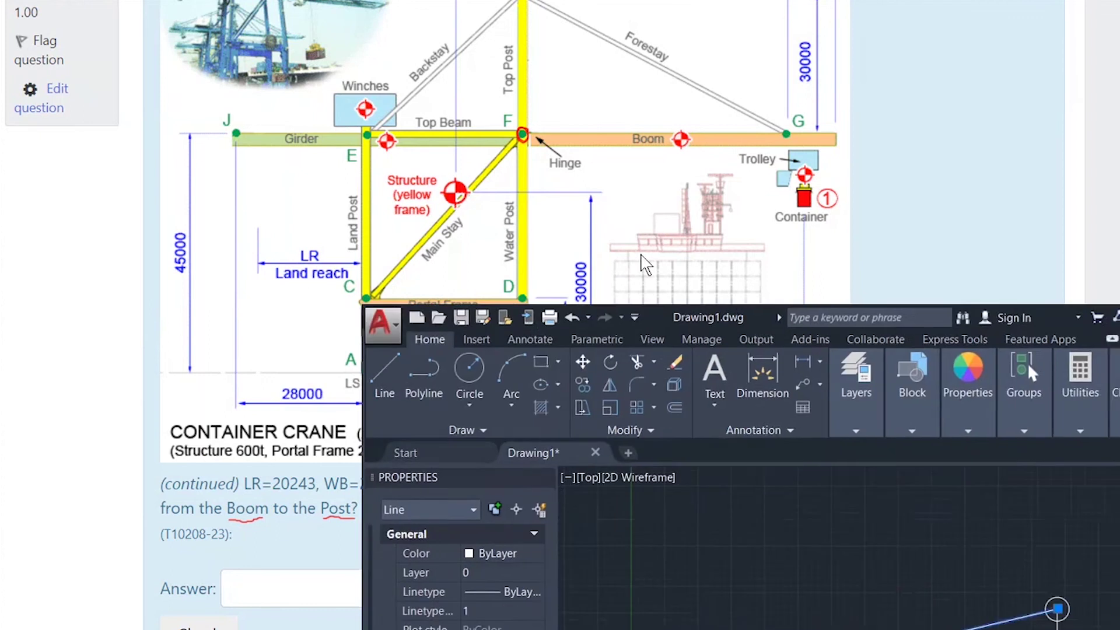
{"action": "scroll", "coordinate": [499, 461], "scroll_direction": "down", "scroll_amount": 3}
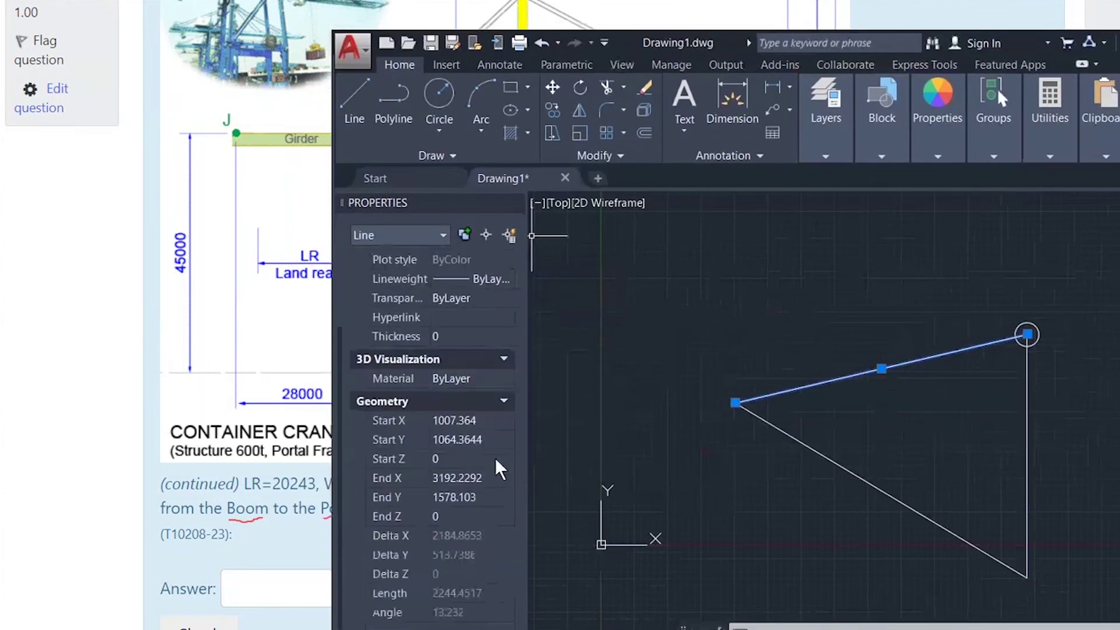
{"action": "left_click", "coordinate": [461, 593]}
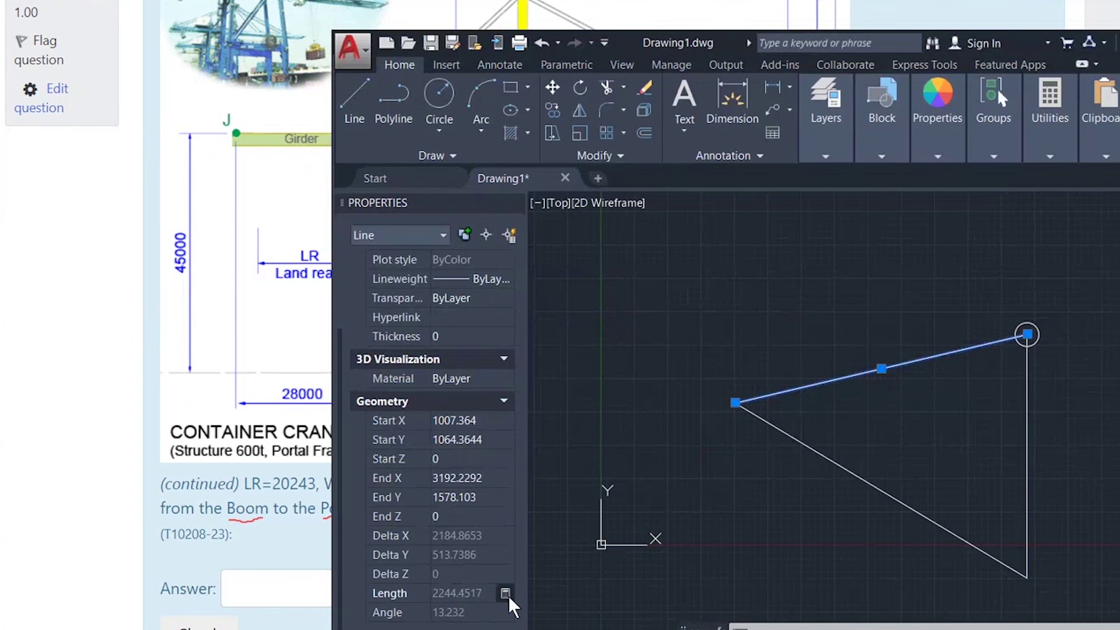
{"action": "left_click", "coordinate": [506, 594]}
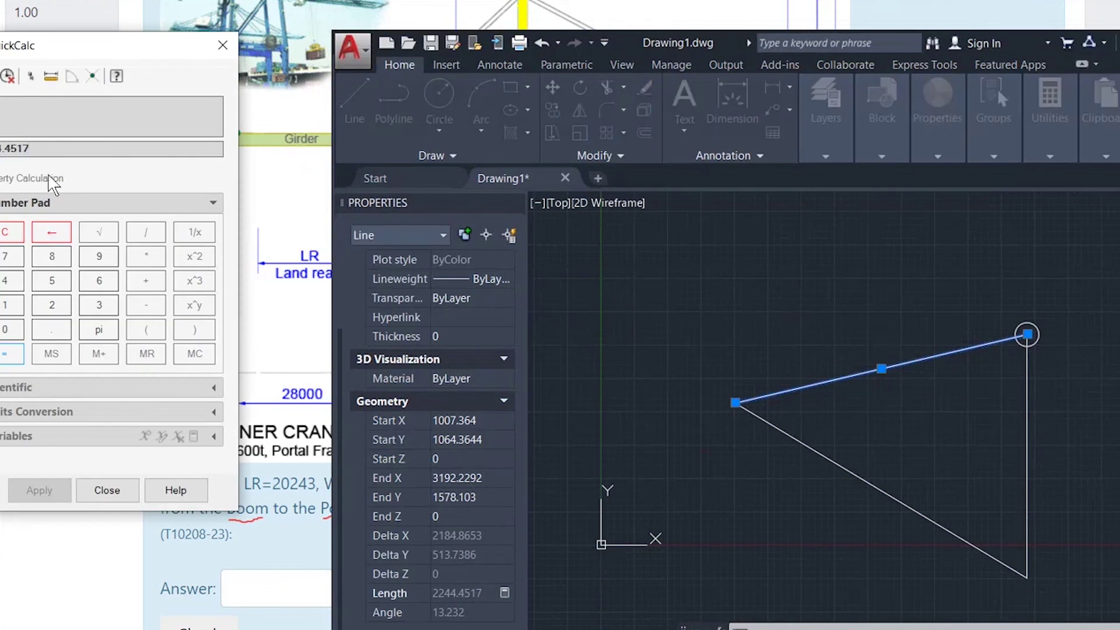
{"action": "key", "text": "ctrl+a"}
{"action": "key", "text": "ctrl+c"}
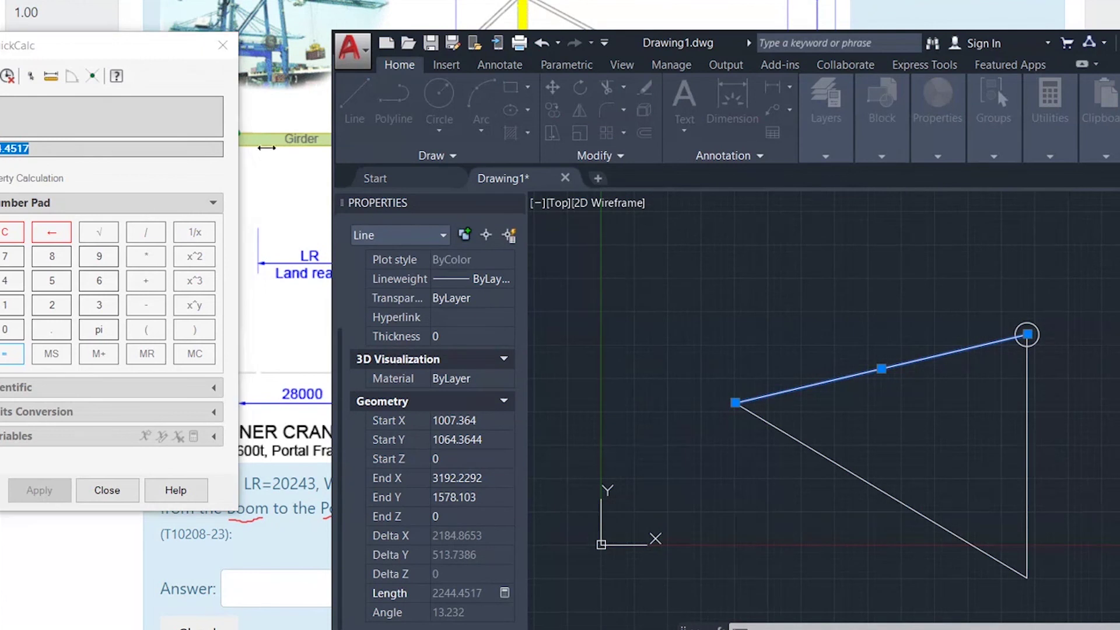
- Close QuickCalc, switch to the quiz, and submit 2244.4517 kN as the magnitude of the boom-to-post force
{"action": "left_click", "coordinate": [222, 45]}
{"action": "key", "text": "alt+Tab"}
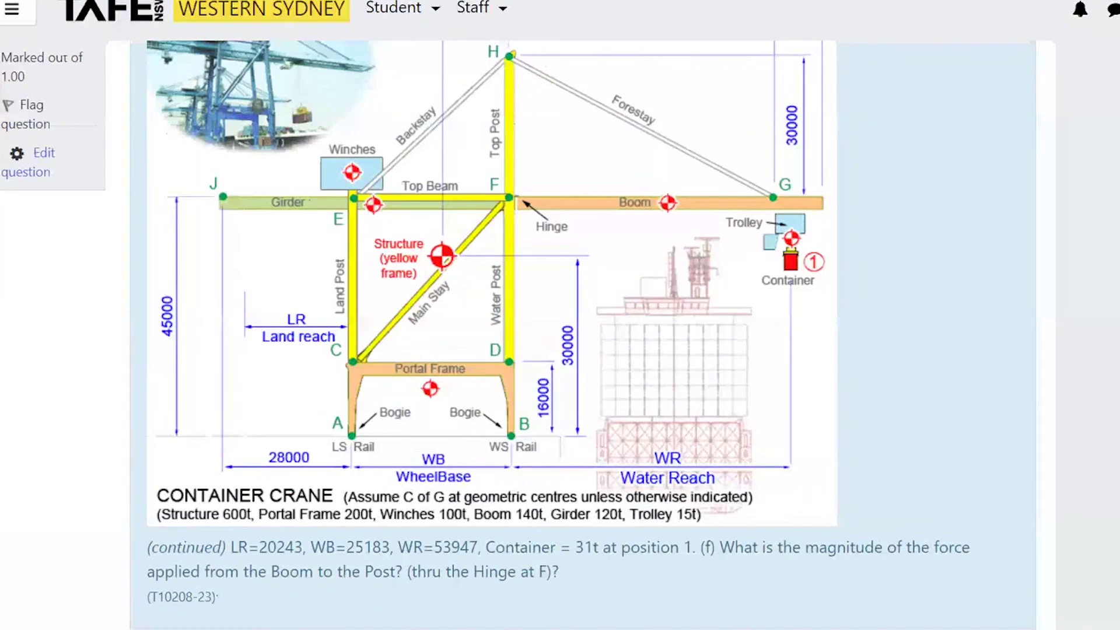
{"action": "scroll", "coordinate": [833, 492], "scroll_direction": "down", "scroll_amount": 3}
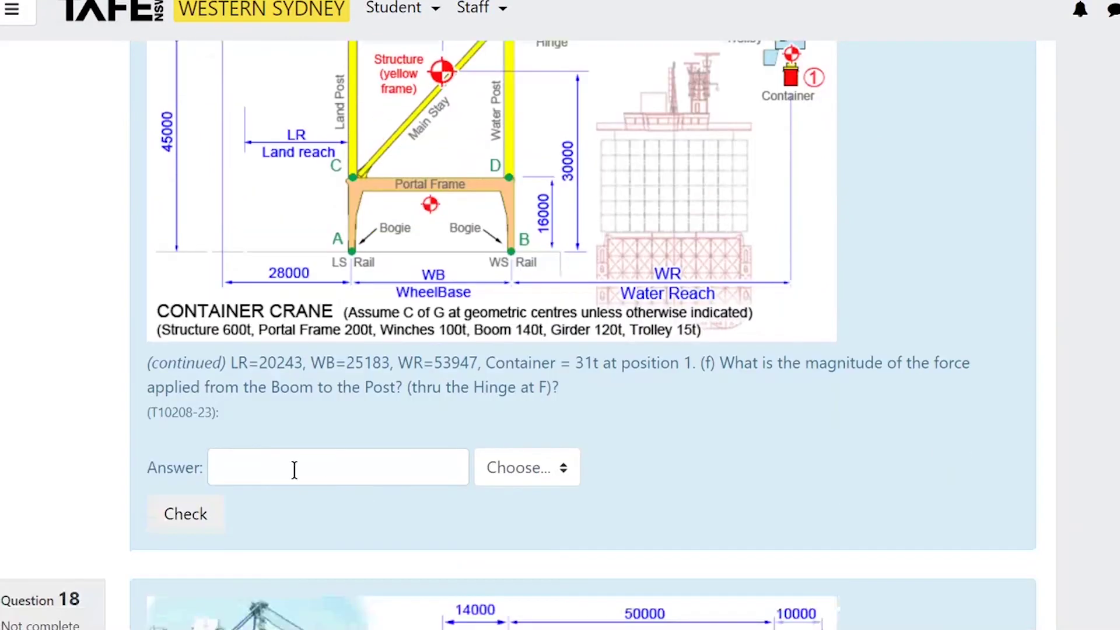
{"action": "left_click", "coordinate": [295, 470]}
{"action": "key", "text": "ctrl+v"}
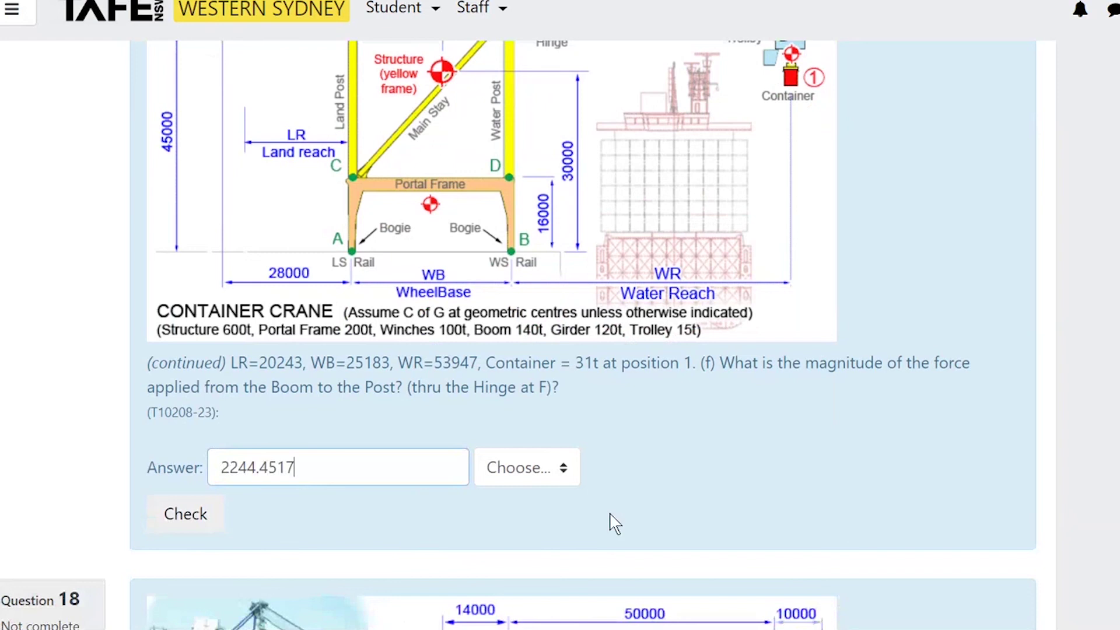
{"action": "left_click", "coordinate": [563, 470]}
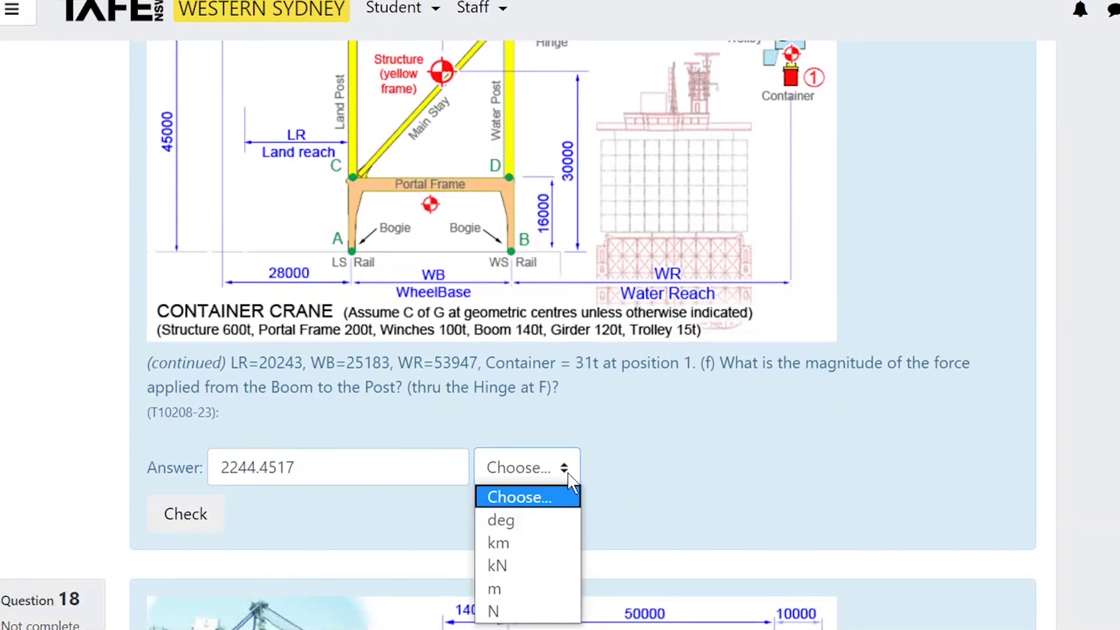
{"action": "left_click", "coordinate": [508, 568]}
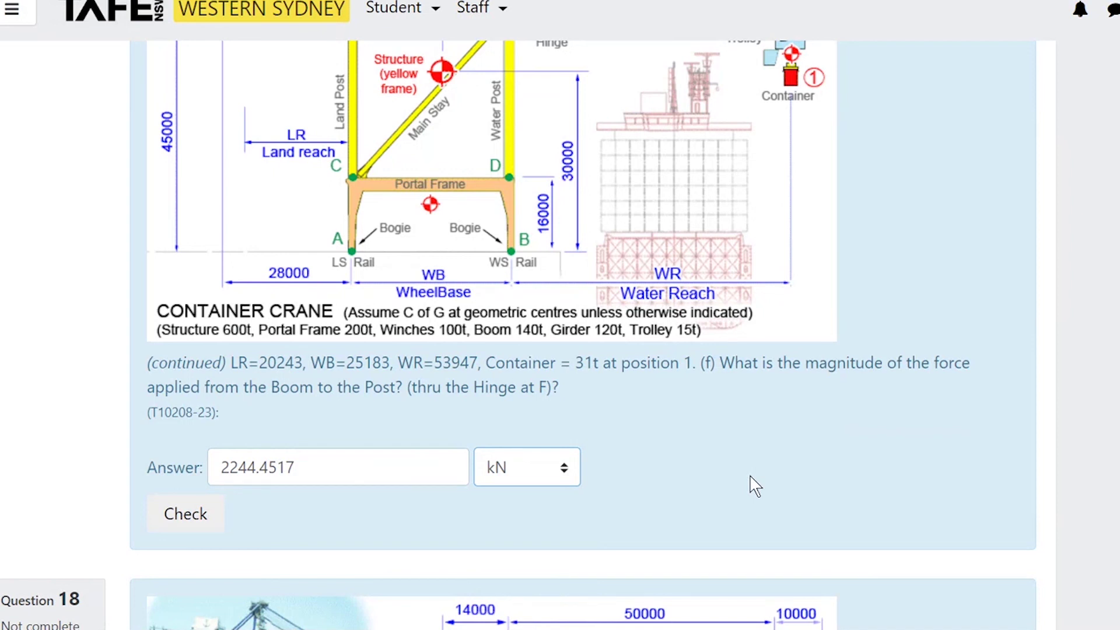
{"action": "left_click", "coordinate": [185, 516]}
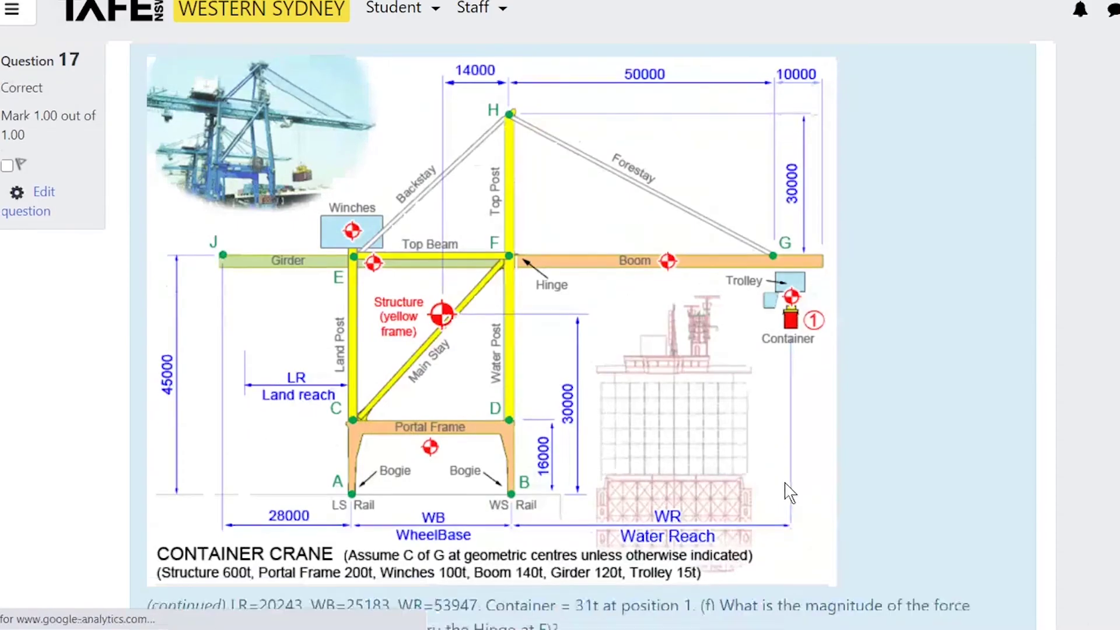
- Bring question 18 into view and read what it asks about the angle of the boom-to-post force
{"action": "scroll", "coordinate": [791, 493], "scroll_direction": "down", "scroll_amount": 8}
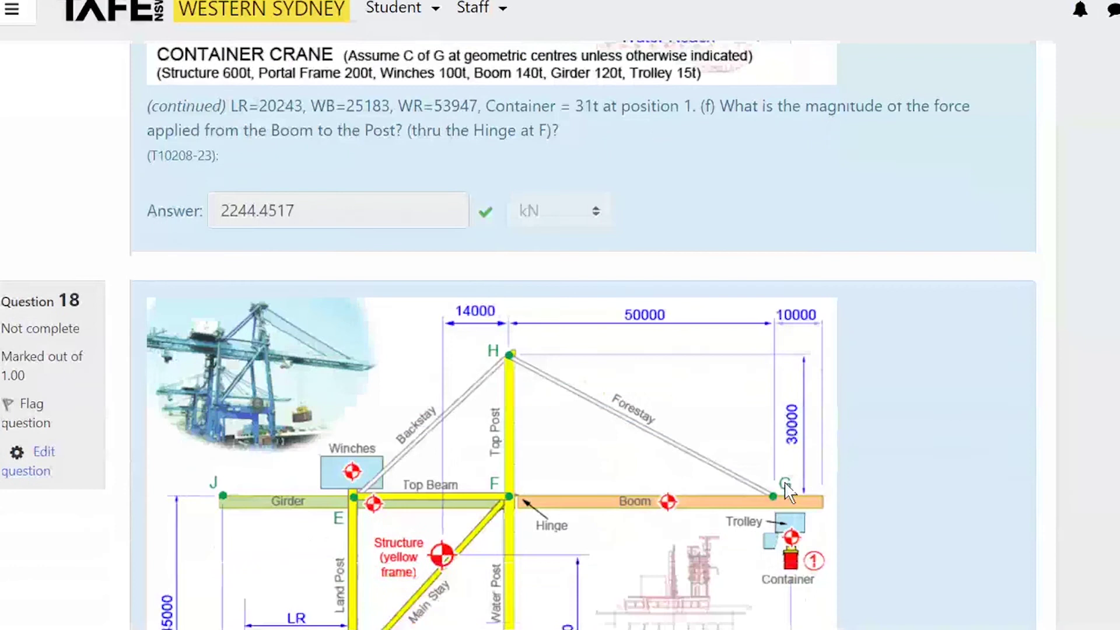
{"action": "scroll", "coordinate": [788, 493], "scroll_direction": "down", "scroll_amount": 6}
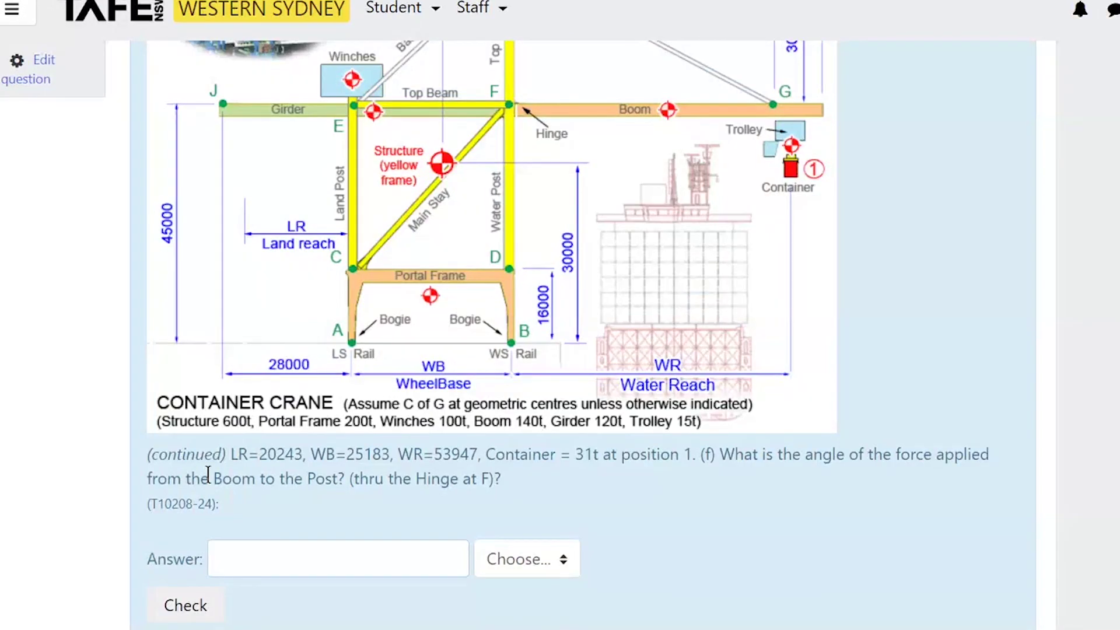
{"action": "left_click_drag", "start_coordinate": [735, 454], "coordinate": [1009, 461]}
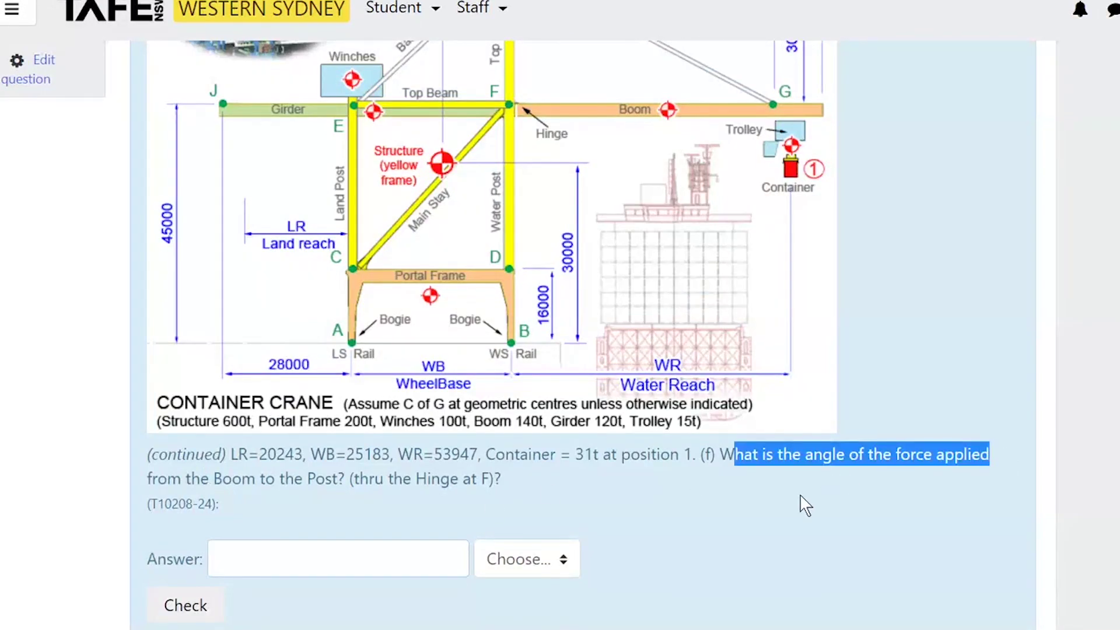
{"action": "left_click", "coordinate": [774, 505]}
{"action": "scroll", "coordinate": [779, 472], "scroll_direction": "up", "scroll_amount": 8}
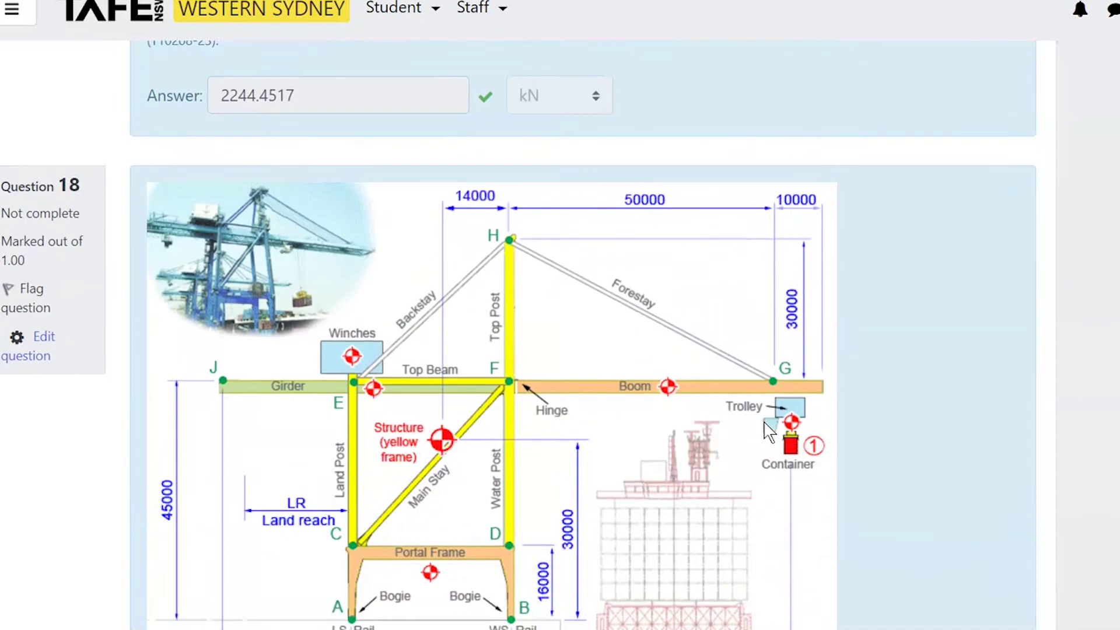
{"action": "scroll", "coordinate": [769, 432], "scroll_direction": "down", "scroll_amount": 8}
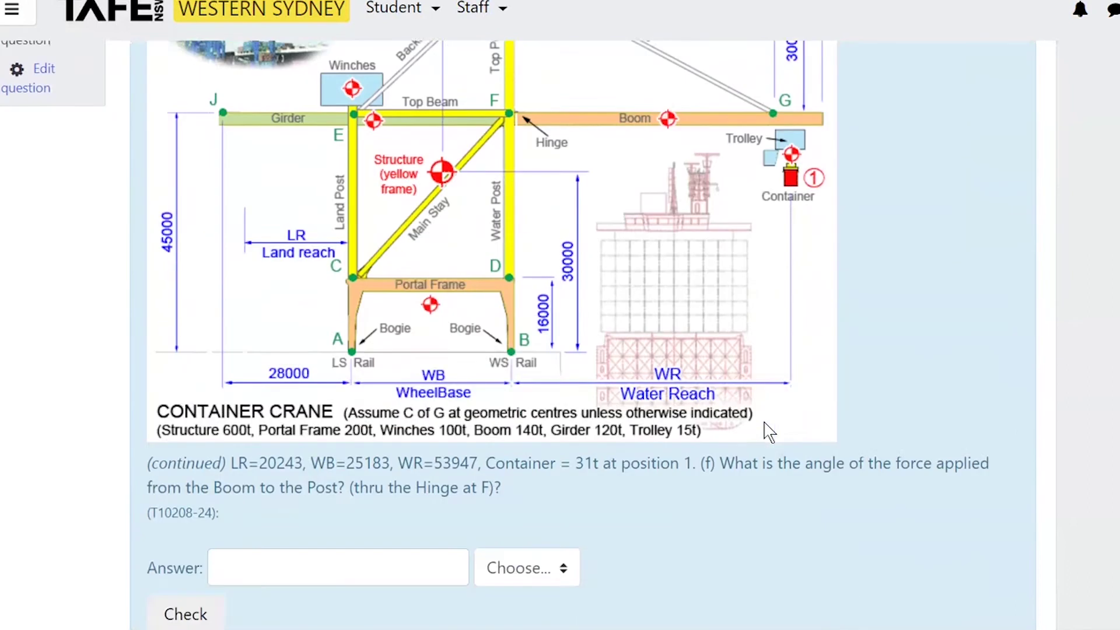
{"action": "scroll", "coordinate": [832, 620], "scroll_direction": "up", "scroll_amount": 2}
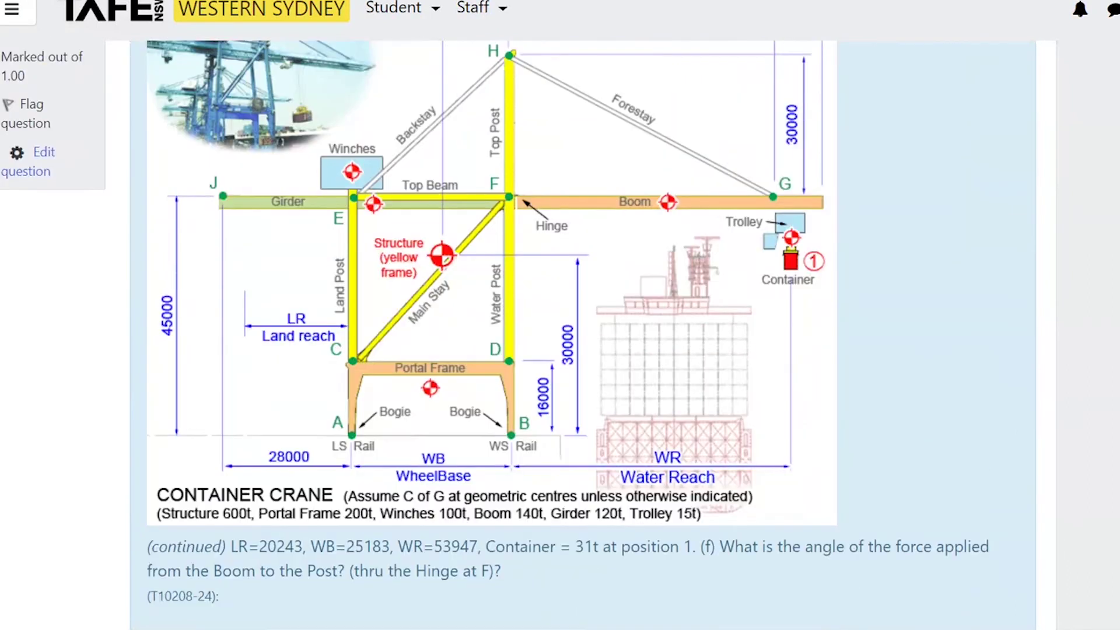
- Switch to AutoCAD, reposition its window, and draw a slanted tick about 235 long from the lower part of the vertical line
{"action": "key", "text": "alt+Tab"}
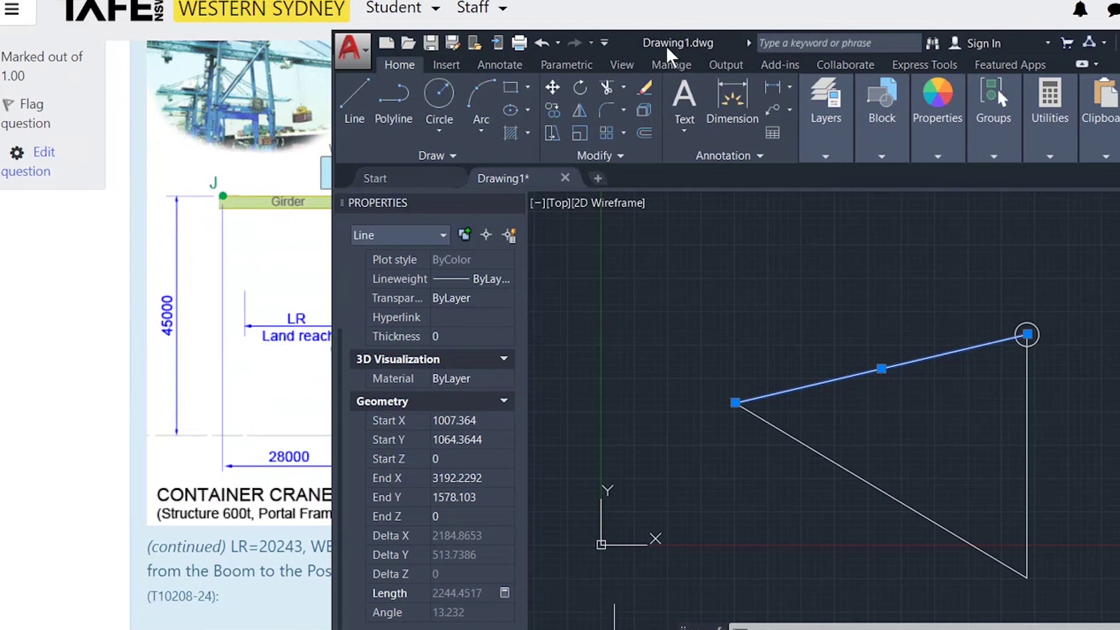
{"action": "left_click_drag", "start_coordinate": [645, 52], "coordinate": [551, 2]}
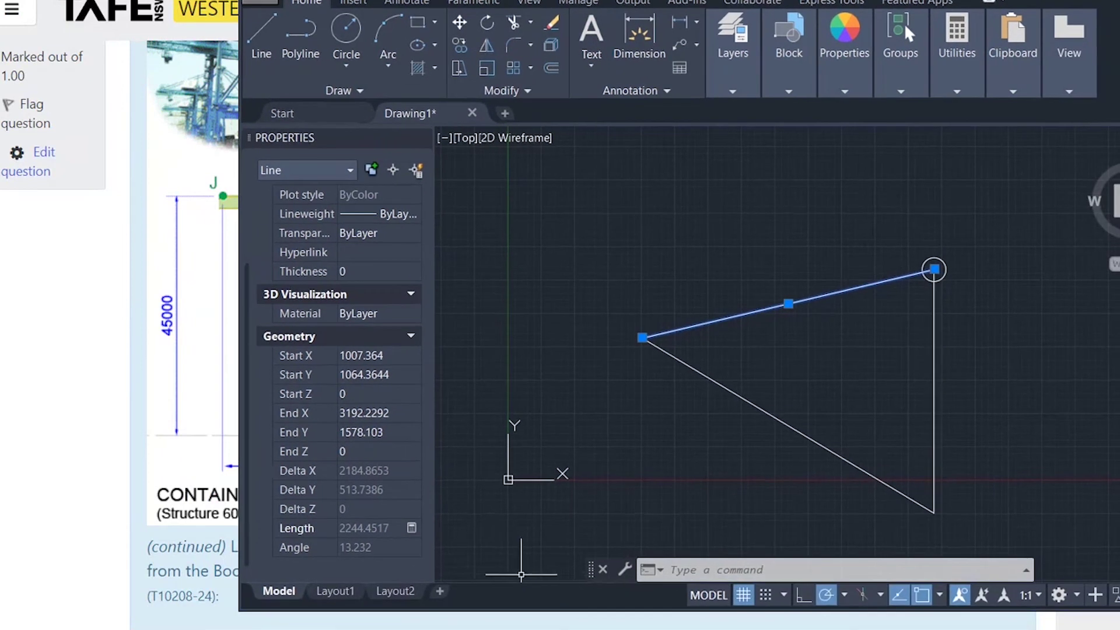
{"action": "key", "text": "Escape"}
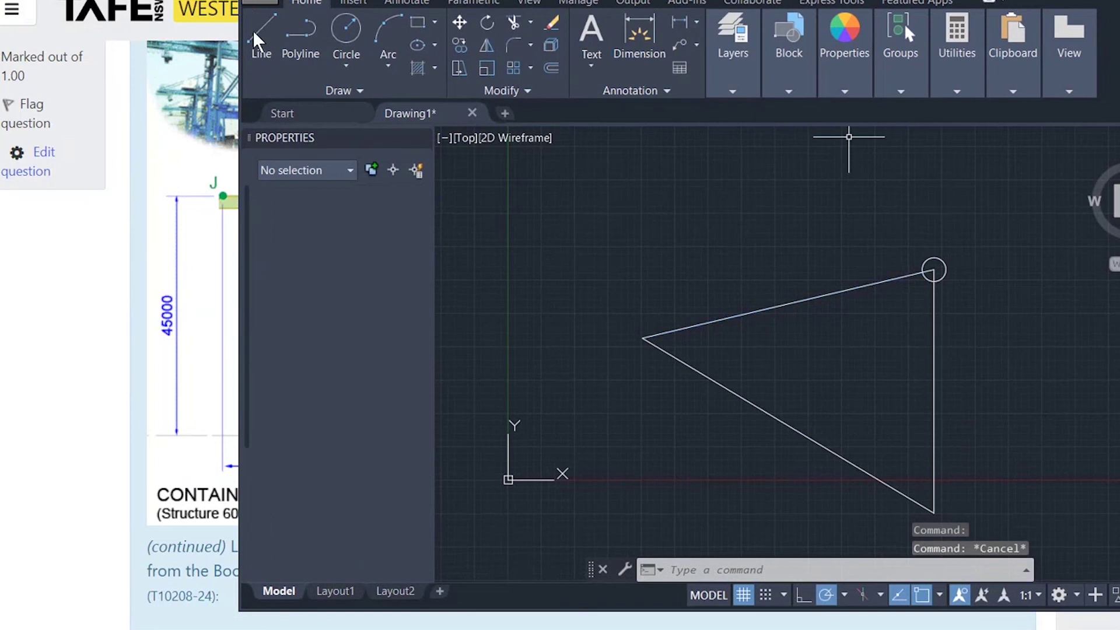
{"action": "type", "text": "l"}
{"action": "key", "text": "Return"}
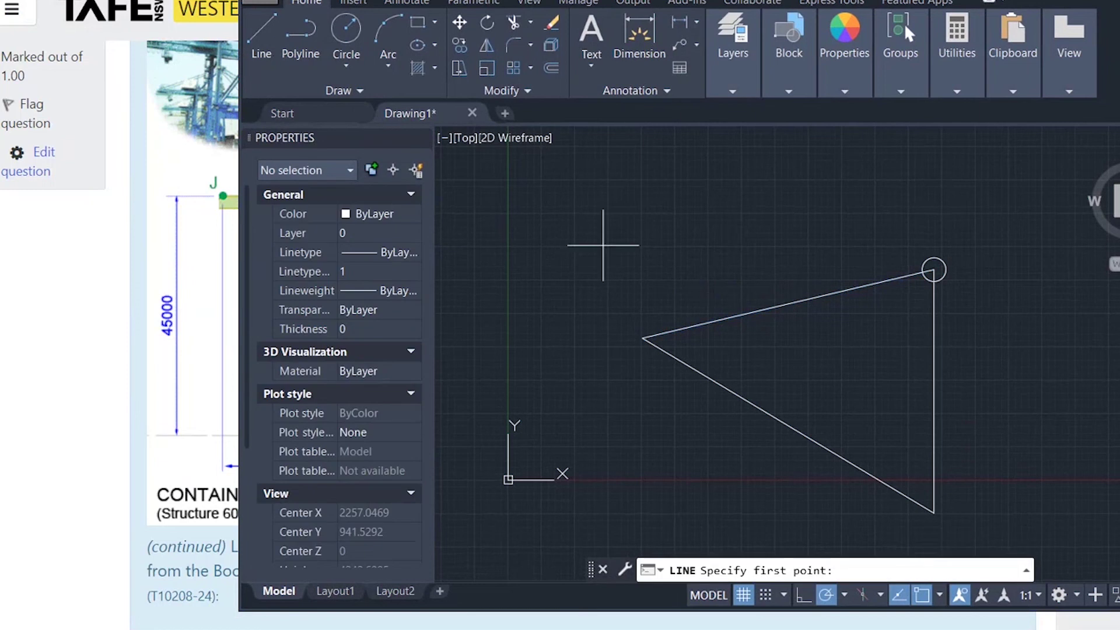
{"action": "left_click", "coordinate": [934, 453]}
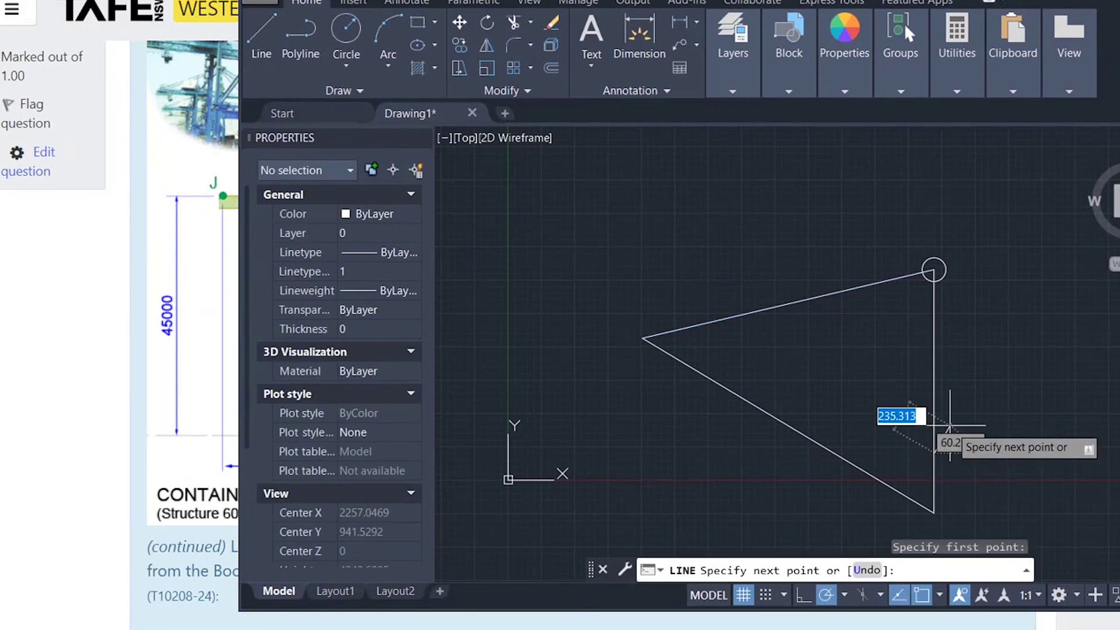
{"action": "left_click", "coordinate": [951, 425]}
{"action": "key", "text": "Escape"}
- Draw a short arrowhead tick sloping up from the vertical line's lower end
{"action": "right_click", "coordinate": [984, 189]}
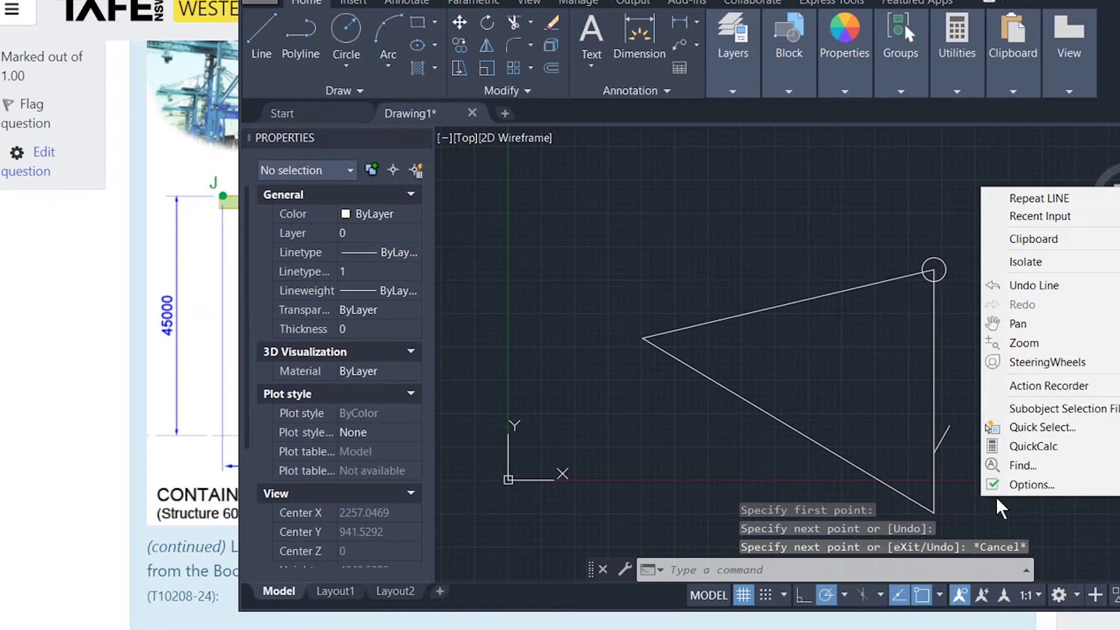
{"action": "left_click", "coordinate": [1031, 199]}
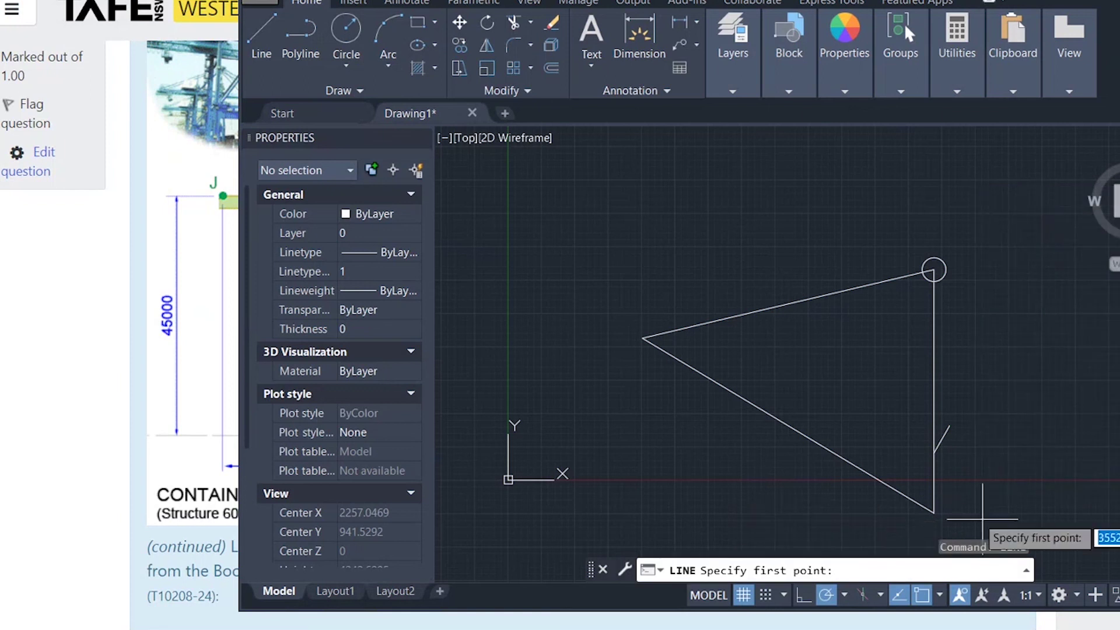
{"action": "left_click", "coordinate": [934, 512]}
{"action": "left_click", "coordinate": [951, 497]}
{"action": "key", "text": "Escape"}
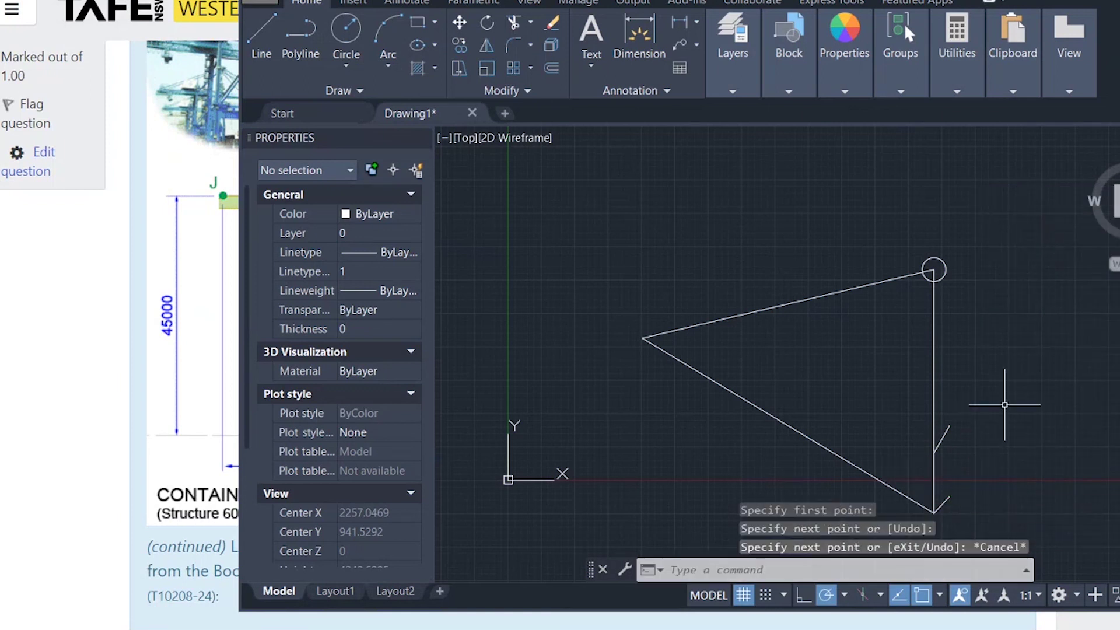
- Draw arrowhead ticks about 280 long at the lower sloping line's upper end and about 412 long at the circle's centre
{"action": "right_click", "coordinate": [1006, 402]}
{"action": "left_click", "coordinate": [1045, 108]}
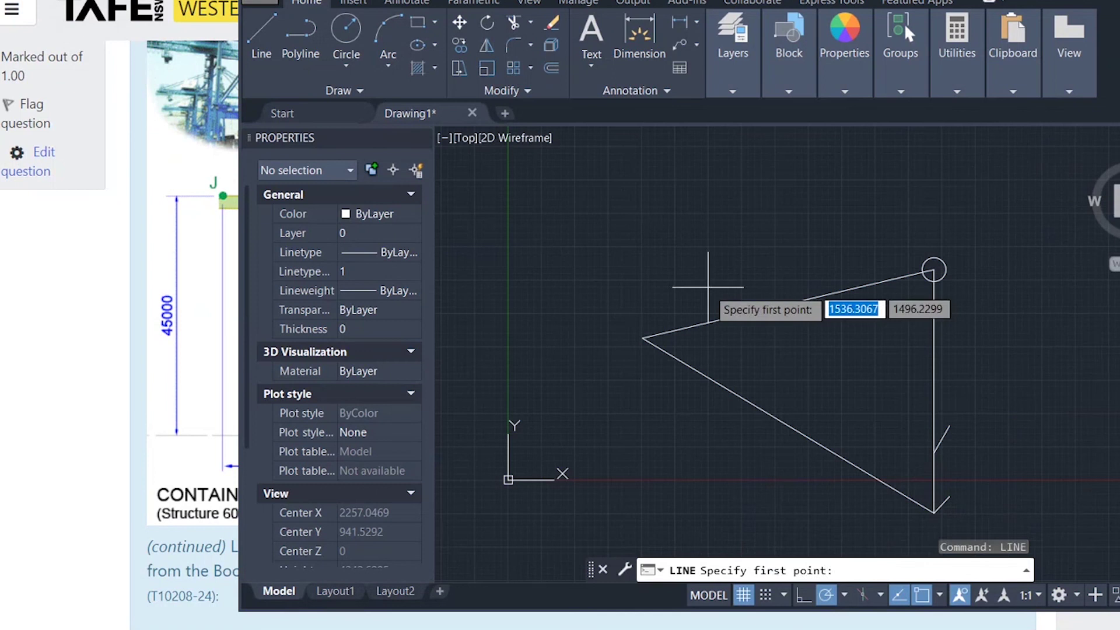
{"action": "left_click", "coordinate": [642, 338]}
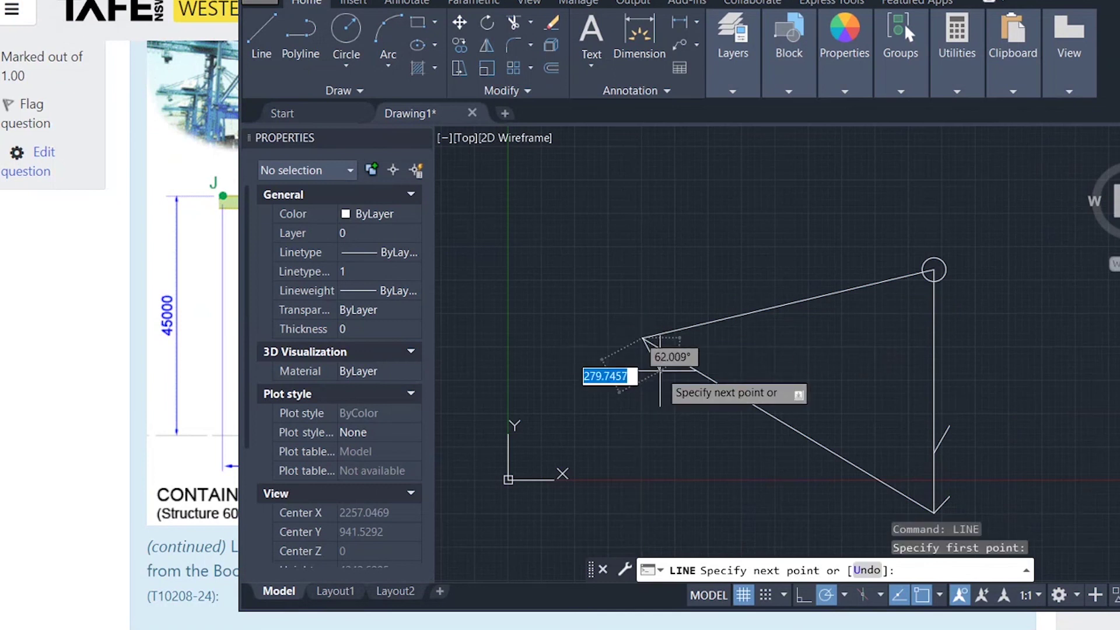
{"action": "key", "text": "Escape"}
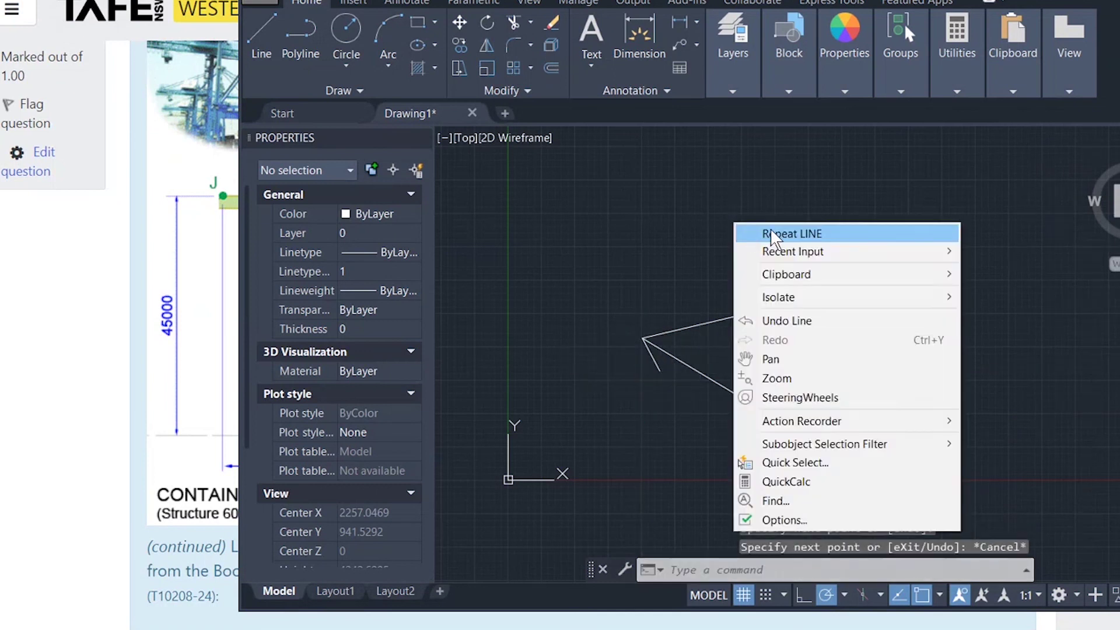
{"action": "left_click", "coordinate": [752, 234]}
{"action": "left_click", "coordinate": [933, 269]}
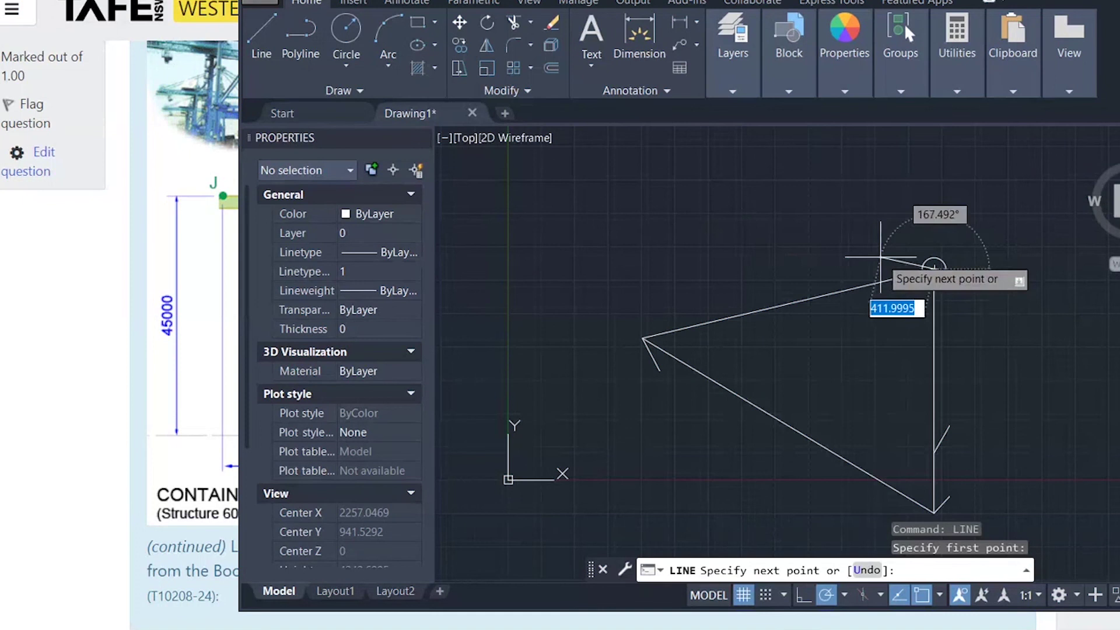
{"action": "left_click", "coordinate": [882, 256]}
{"action": "key", "text": "Escape"}
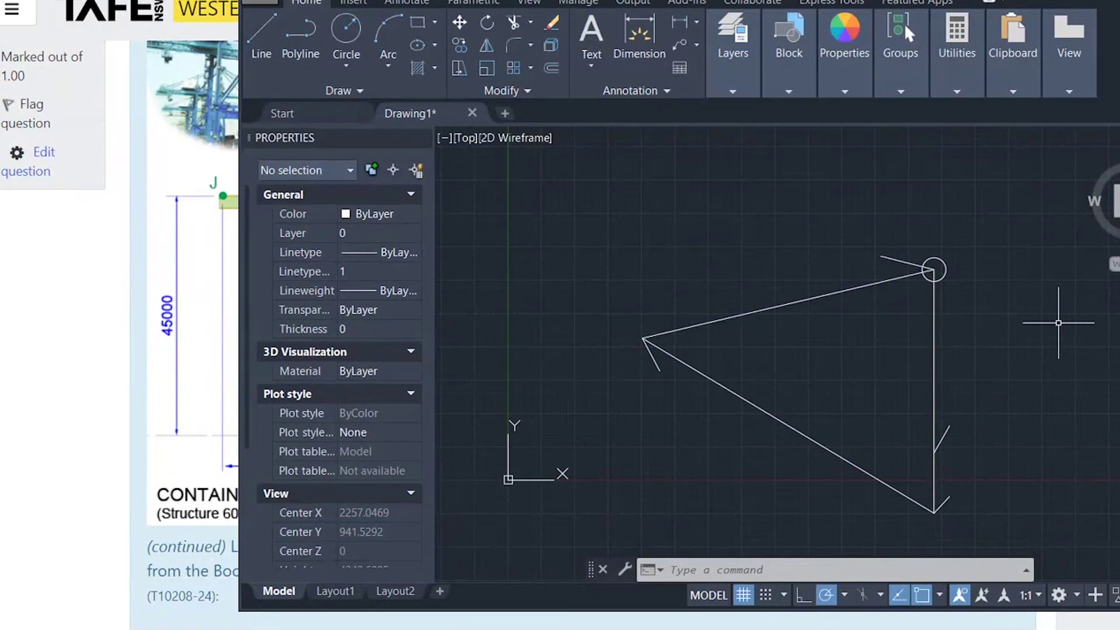
- Select the vertical line and the lower sloping line in turn to trace the force directions, clearing each selection
{"action": "left_click", "coordinate": [934, 353]}
{"action": "key", "text": "Escape"}
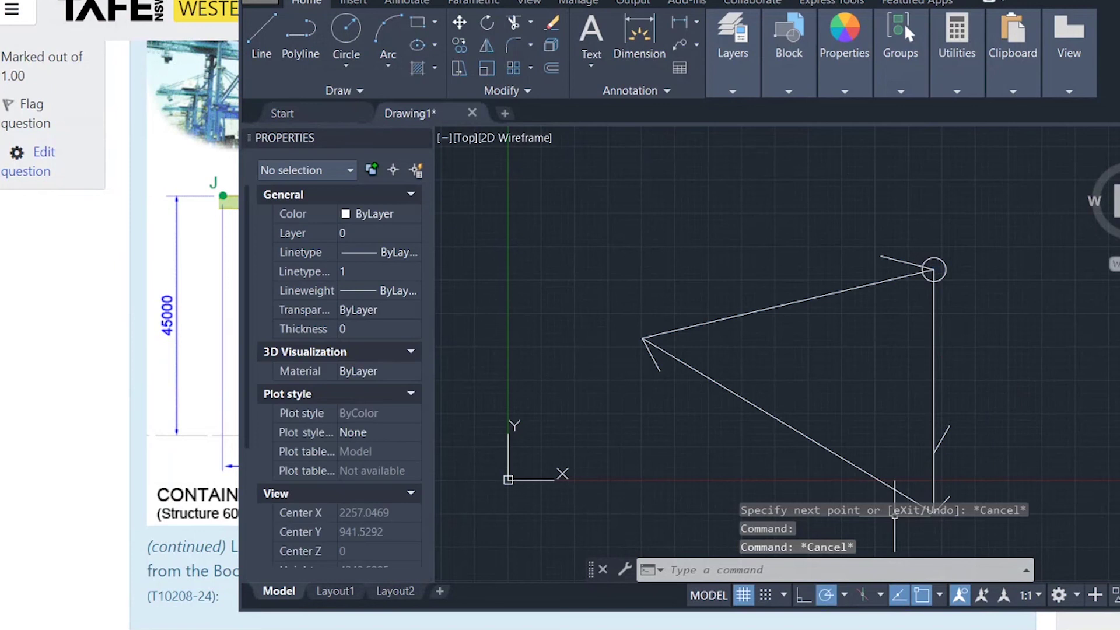
{"action": "left_click", "coordinate": [934, 467]}
{"action": "key", "text": "Escape"}
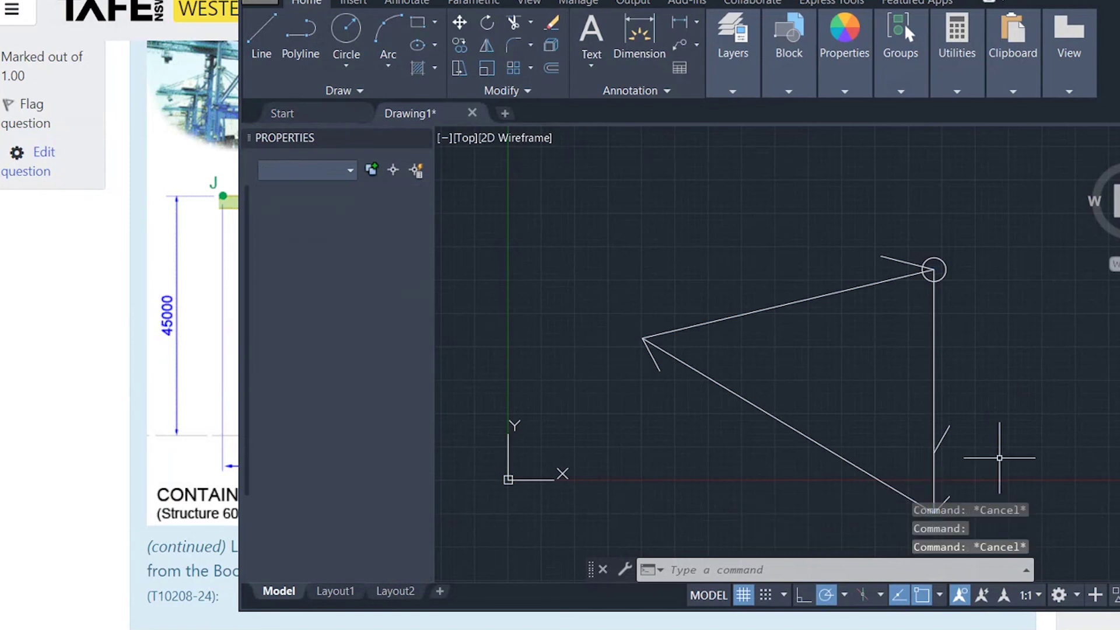
{"action": "left_click", "coordinate": [782, 422]}
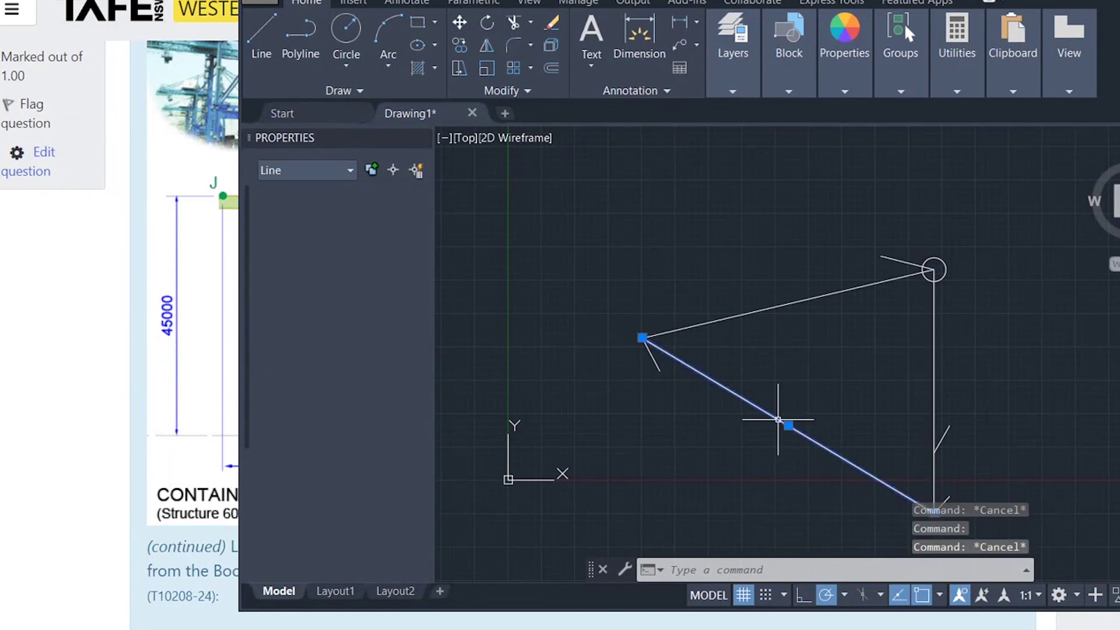
{"action": "key", "text": "Escape"}
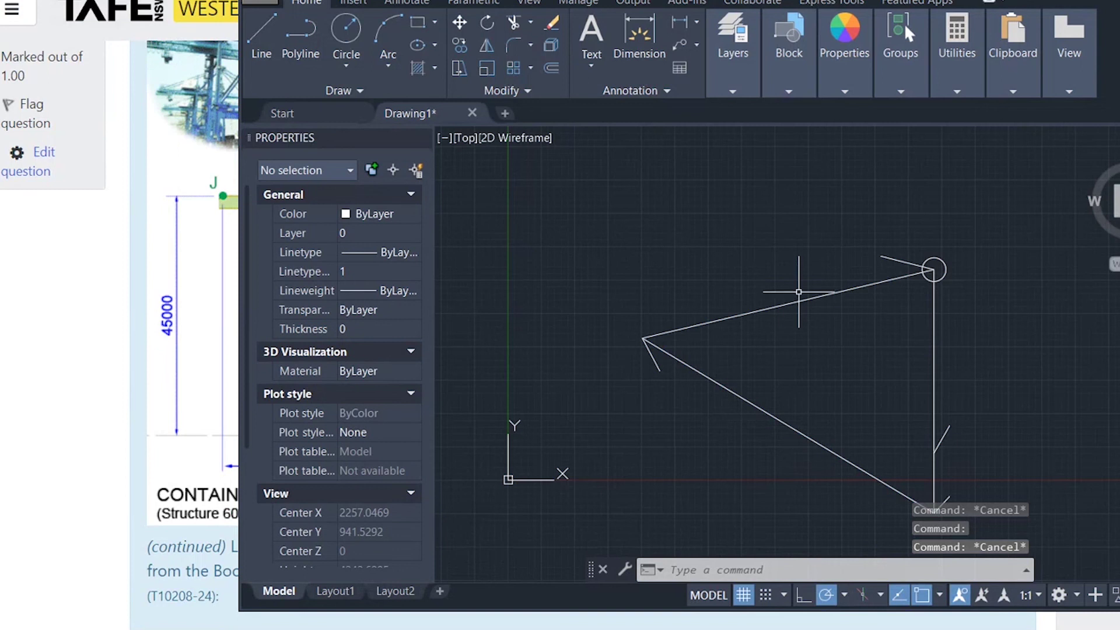
- Reposition the AutoCAD window, reselect the closing line, and bring the quiz answer field and the line's angle property into view
{"action": "left_click", "coordinate": [797, 302]}
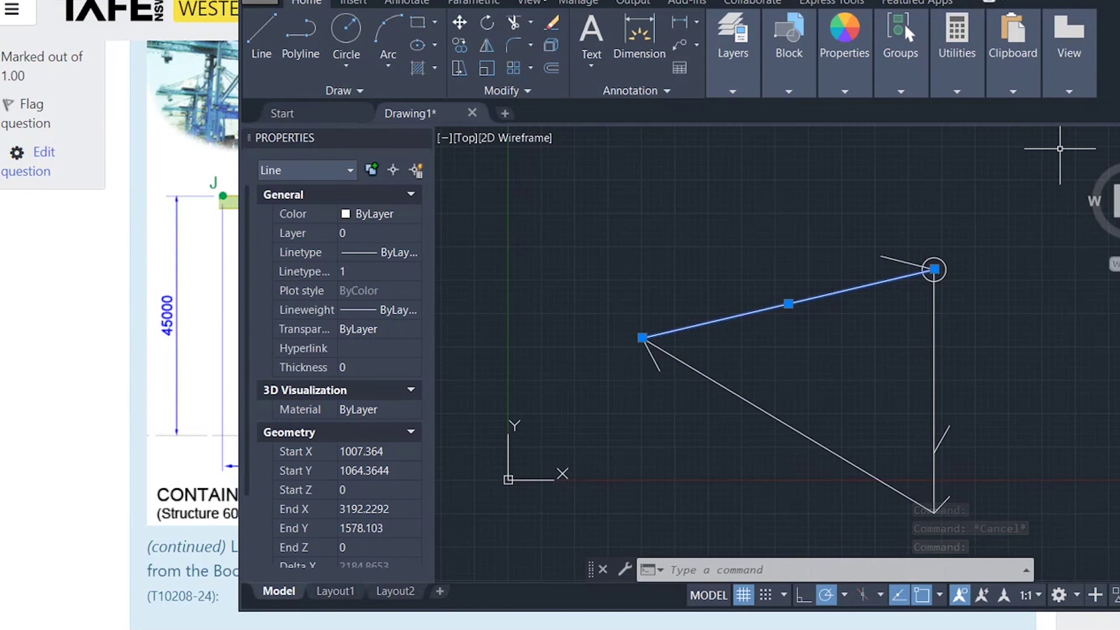
{"action": "mouse_move", "coordinate": [467, 2]}
{"action": "left_mouse_down"}
{"action": "mouse_move", "coordinate": [1082, 46]}
{"action": "mouse_move", "coordinate": [1119, 29]}
{"action": "mouse_move", "coordinate": [1119, 52]}
{"action": "mouse_move", "coordinate": [937, 17]}
{"action": "mouse_move", "coordinate": [519, 0]}
{"action": "left_mouse_up"}
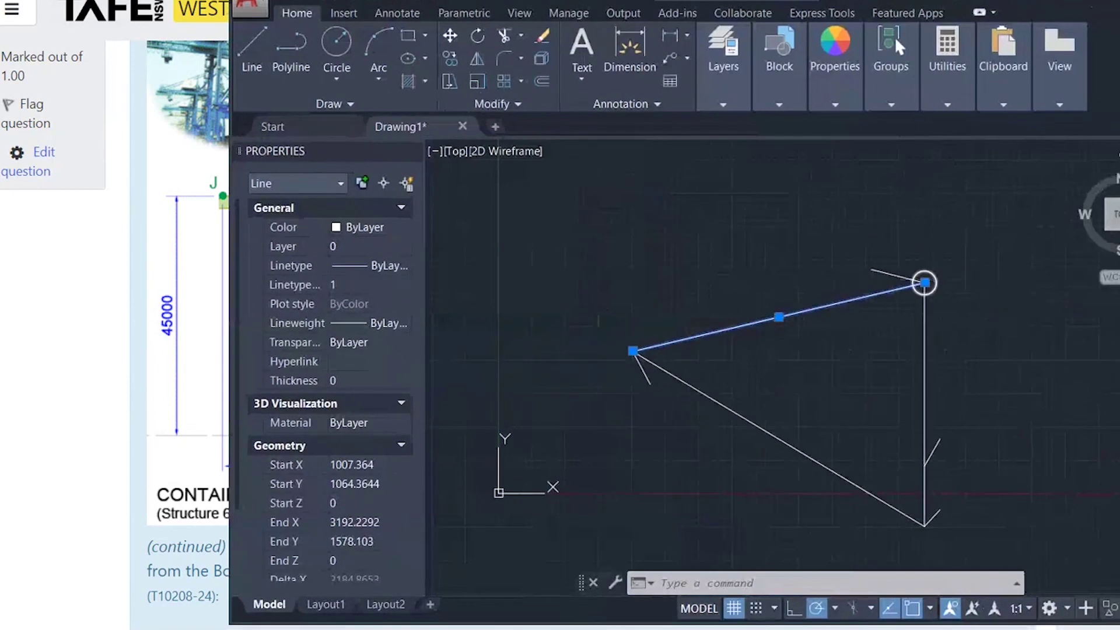
{"action": "key", "text": "Escape"}
{"action": "left_click", "coordinate": [825, 307]}
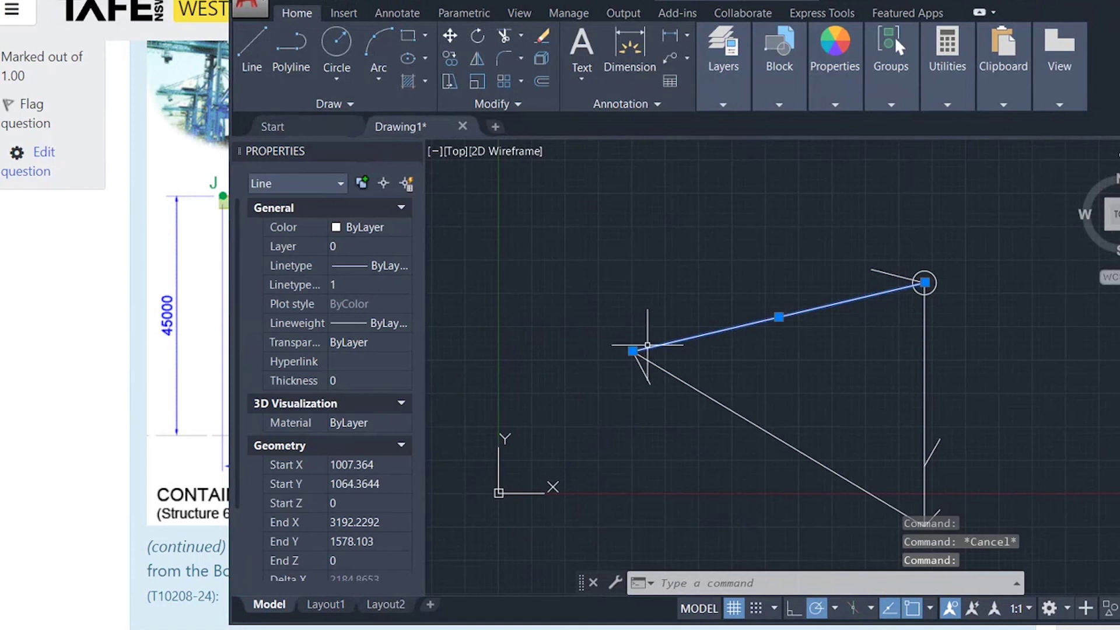
{"action": "scroll", "coordinate": [233, 499], "scroll_direction": "down", "scroll_amount": 3}
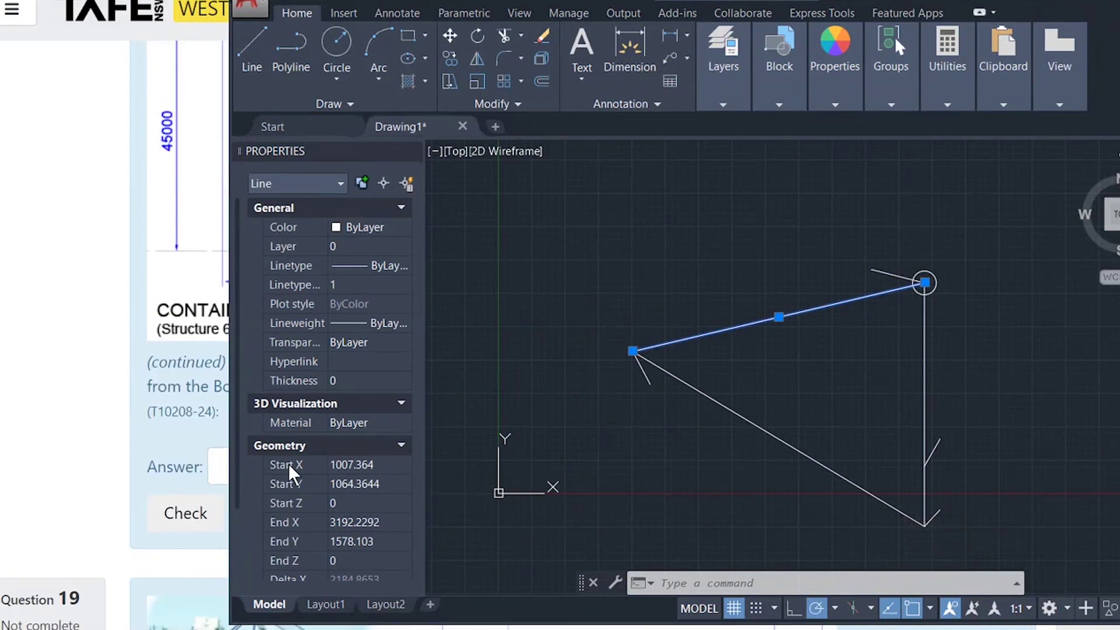
{"action": "scroll", "coordinate": [243, 464], "scroll_direction": "down", "scroll_amount": 1}
{"action": "scroll", "coordinate": [238, 543], "scroll_direction": "down", "scroll_amount": 4}
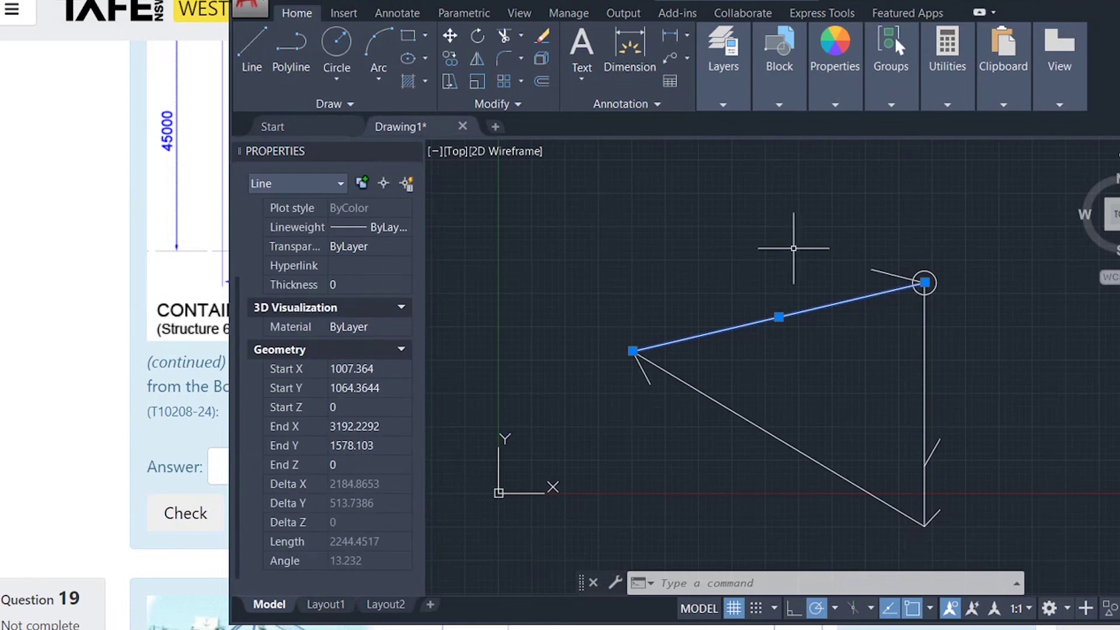
- Reverse the direction of the closing line and examine its updated angle property
{"action": "left_click", "coordinate": [747, 586]}
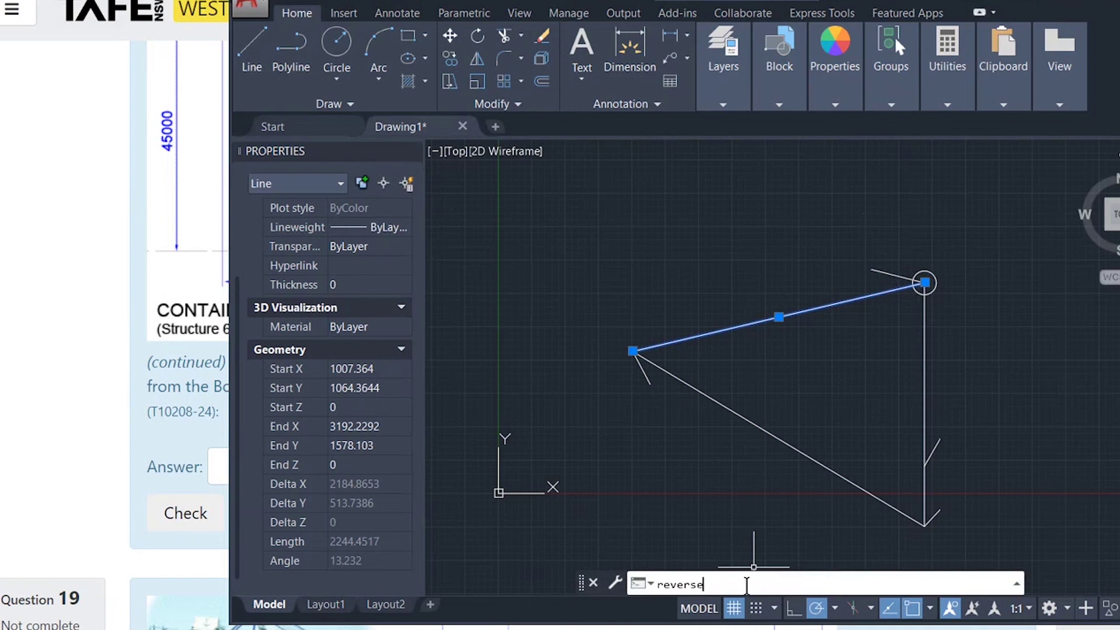
{"action": "key", "text": "Return"}
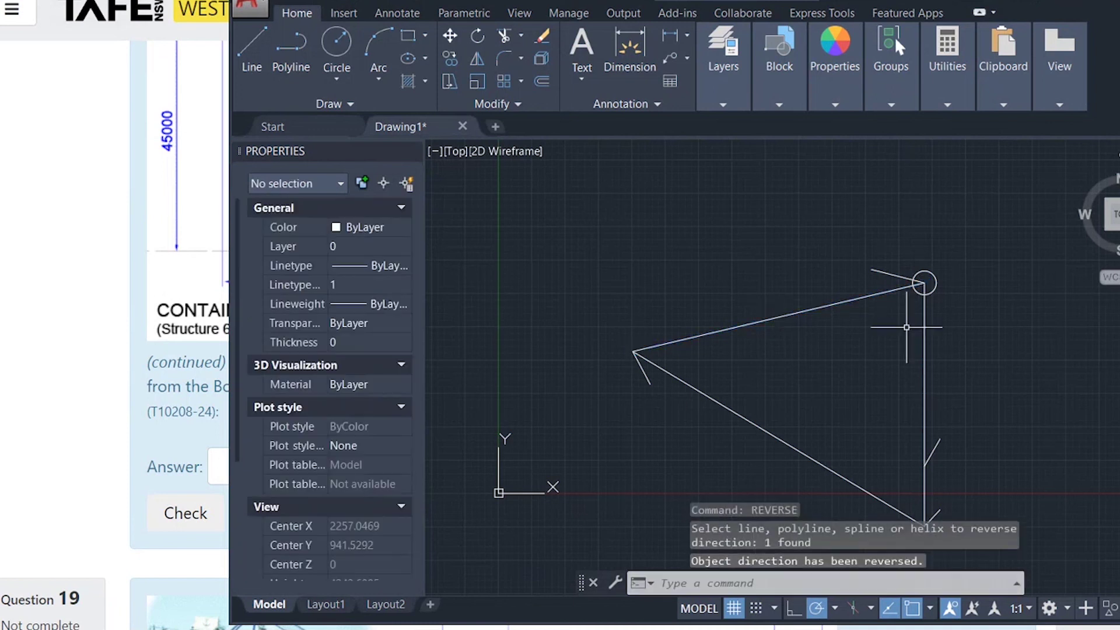
{"action": "left_click", "coordinate": [850, 303]}
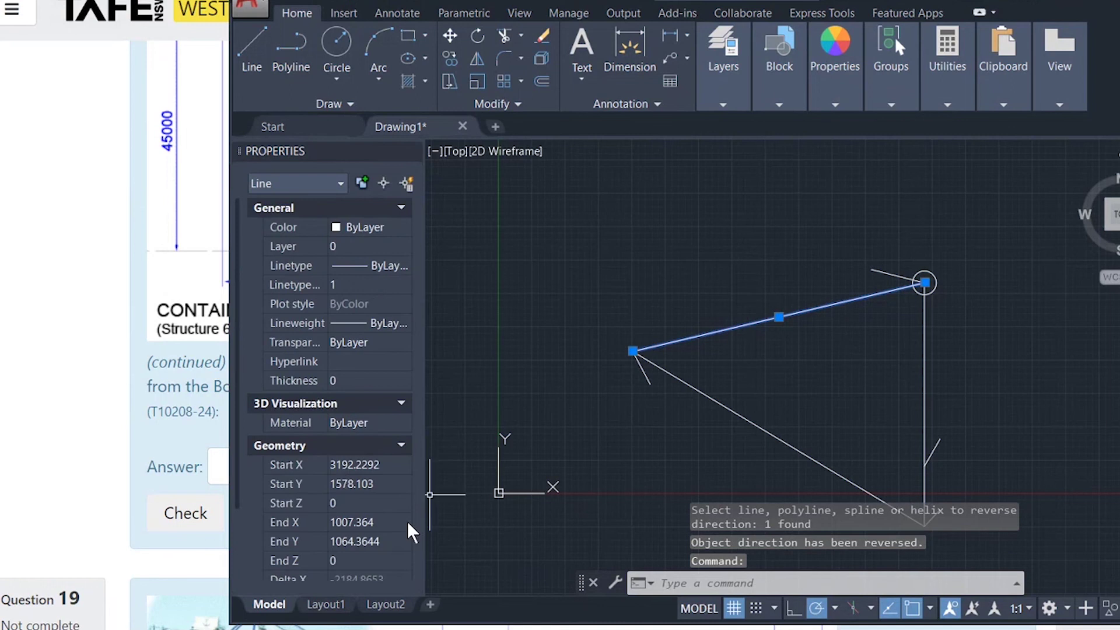
{"action": "scroll", "coordinate": [242, 525], "scroll_direction": "down", "scroll_amount": 3}
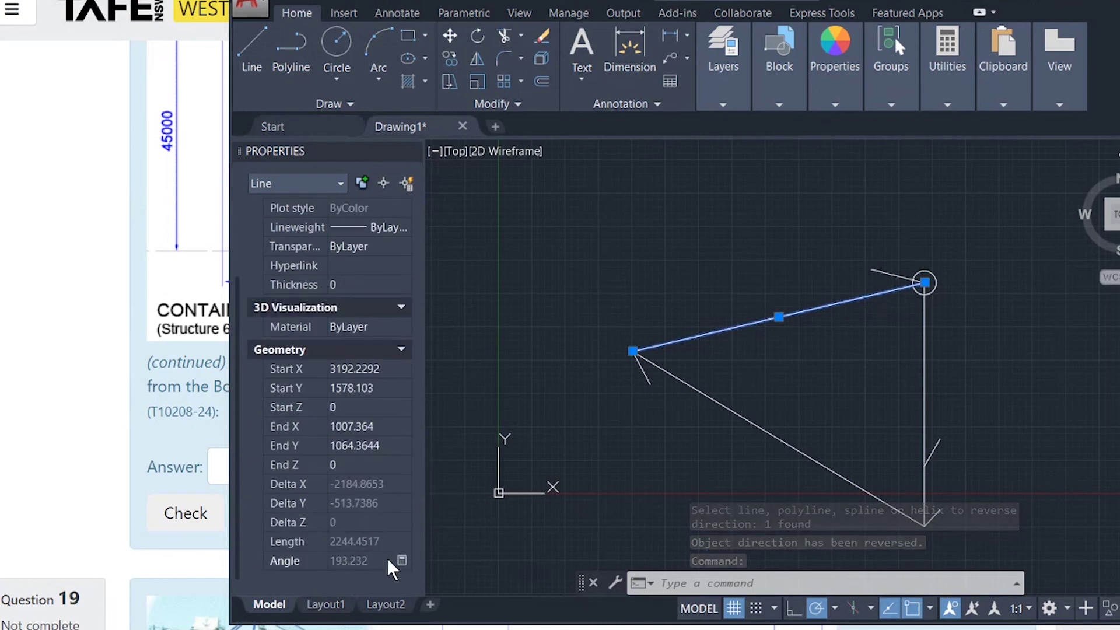
{"action": "left_click", "coordinate": [402, 561]}
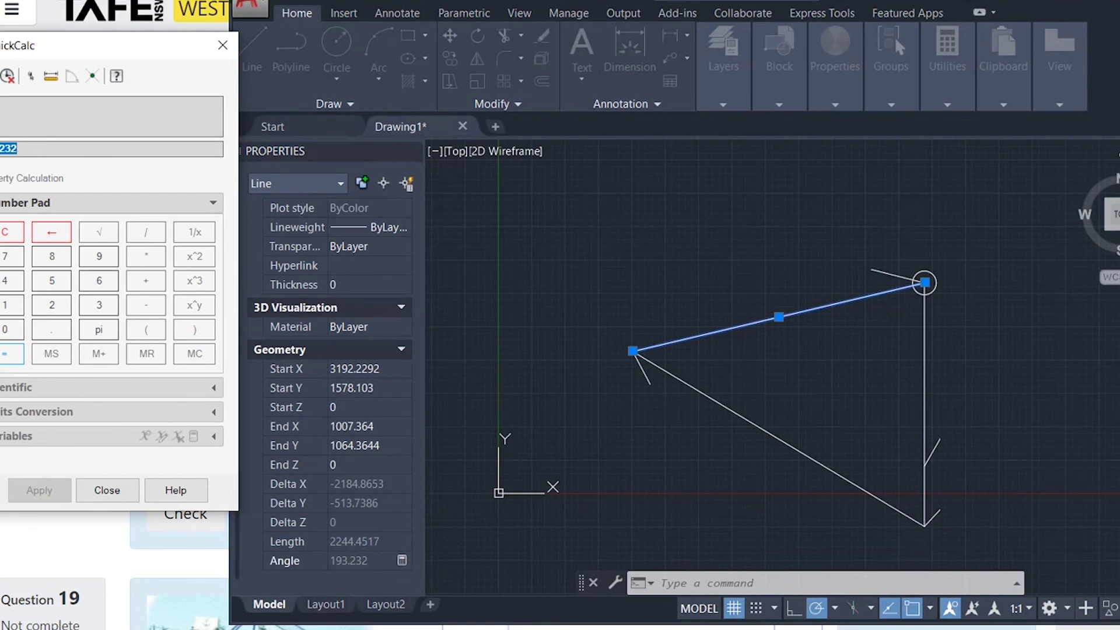
- Switch to the browser quiz, answer question 18 on the boom-to-post force angle with 193.232 deg, and check it
{"action": "key", "text": "alt+Tab"}
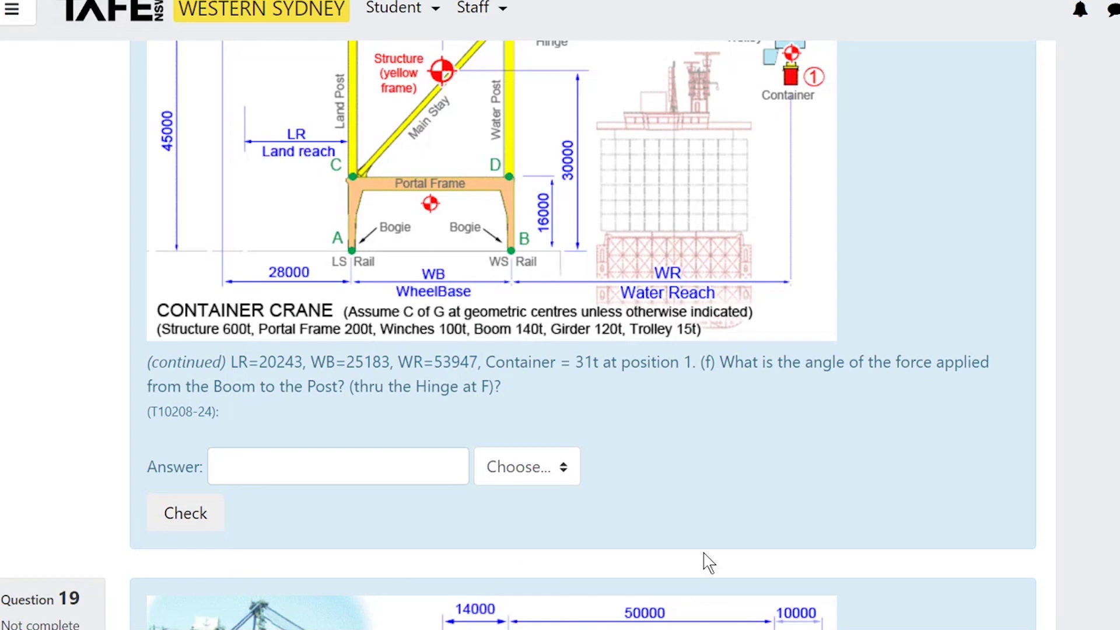
{"action": "left_click", "coordinate": [247, 470]}
{"action": "type", "text": "193.232"}
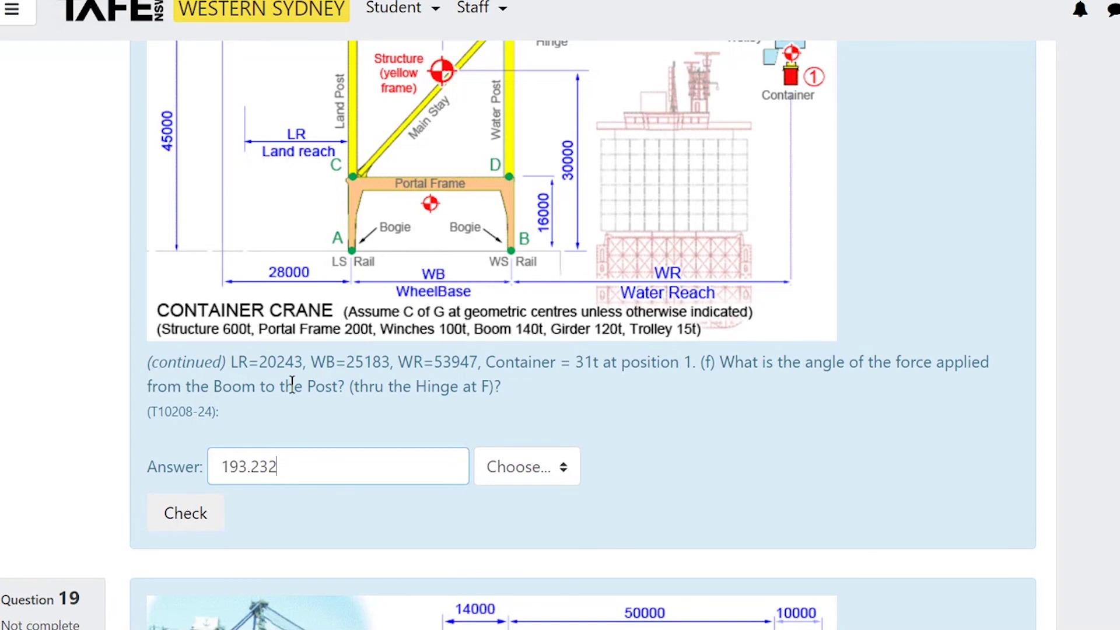
{"action": "scroll", "coordinate": [685, 180], "scroll_direction": "up", "scroll_amount": 3}
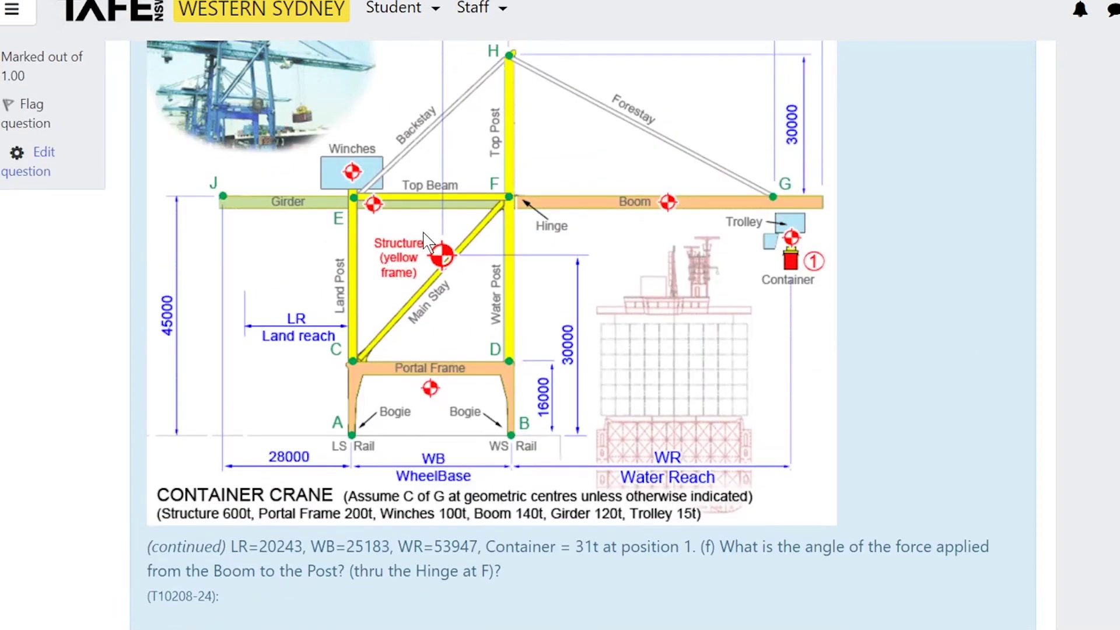
{"action": "scroll", "coordinate": [601, 157], "scroll_direction": "down", "scroll_amount": 3}
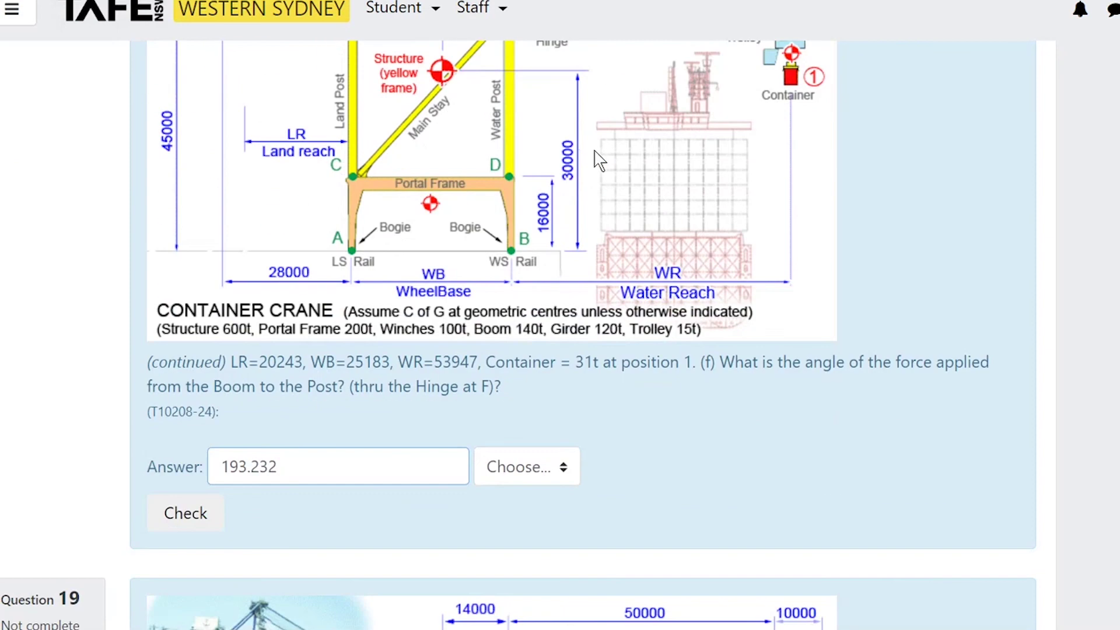
{"action": "left_click", "coordinate": [564, 482]}
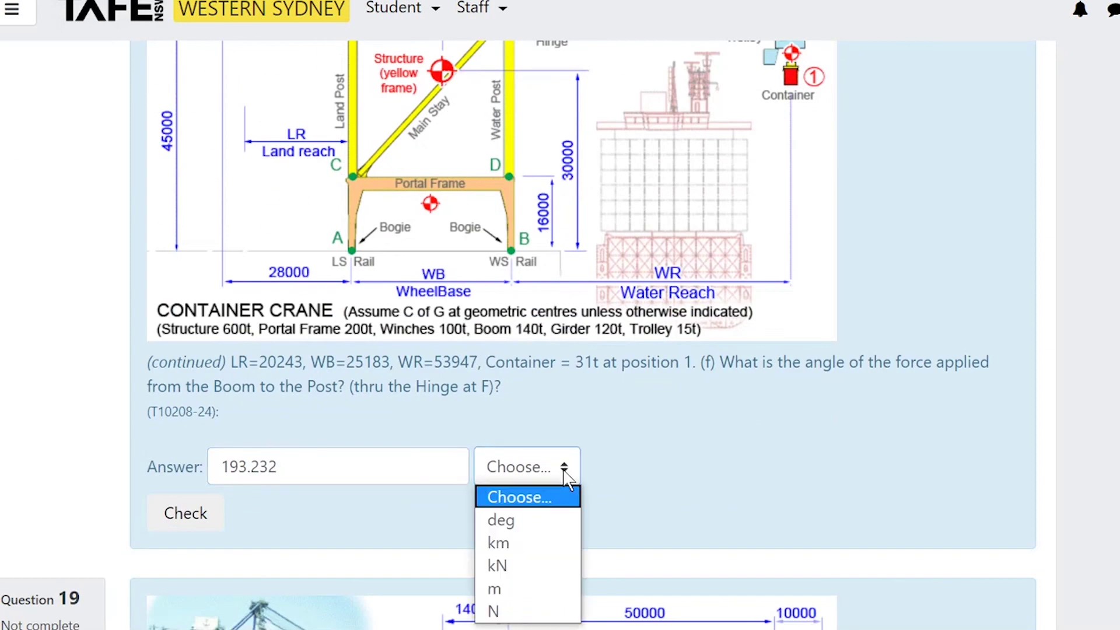
{"action": "left_click", "coordinate": [520, 520]}
{"action": "left_click", "coordinate": [194, 521]}
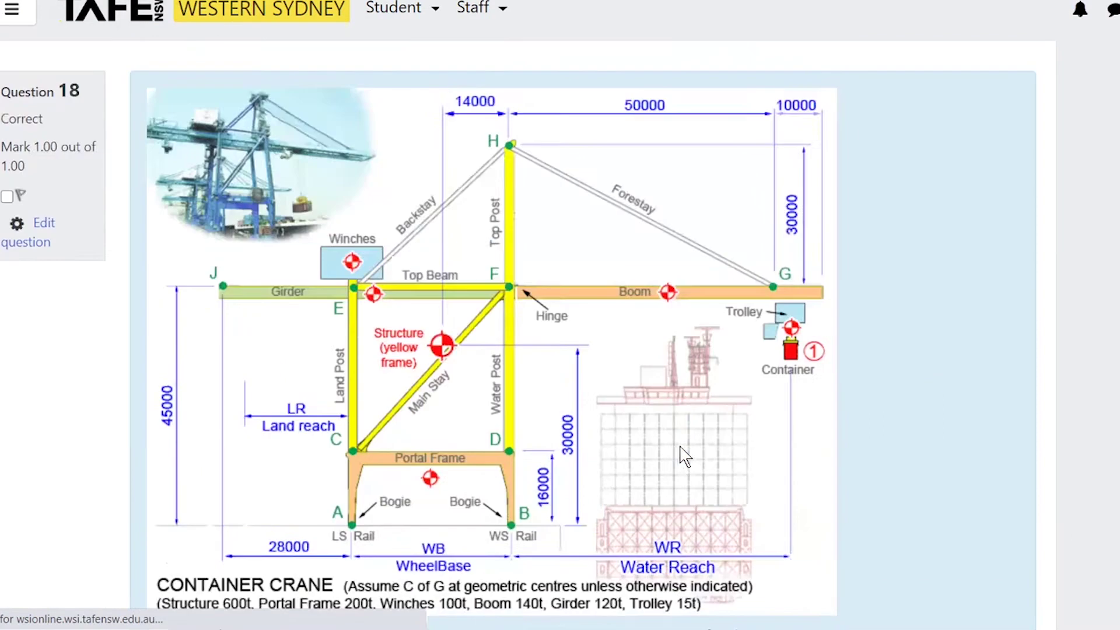
- Examine question 19, part (g), on the combined tension in the pair of Backstays, together with its crane diagram
{"action": "scroll", "coordinate": [941, 426], "scroll_direction": "down", "scroll_amount": 8}
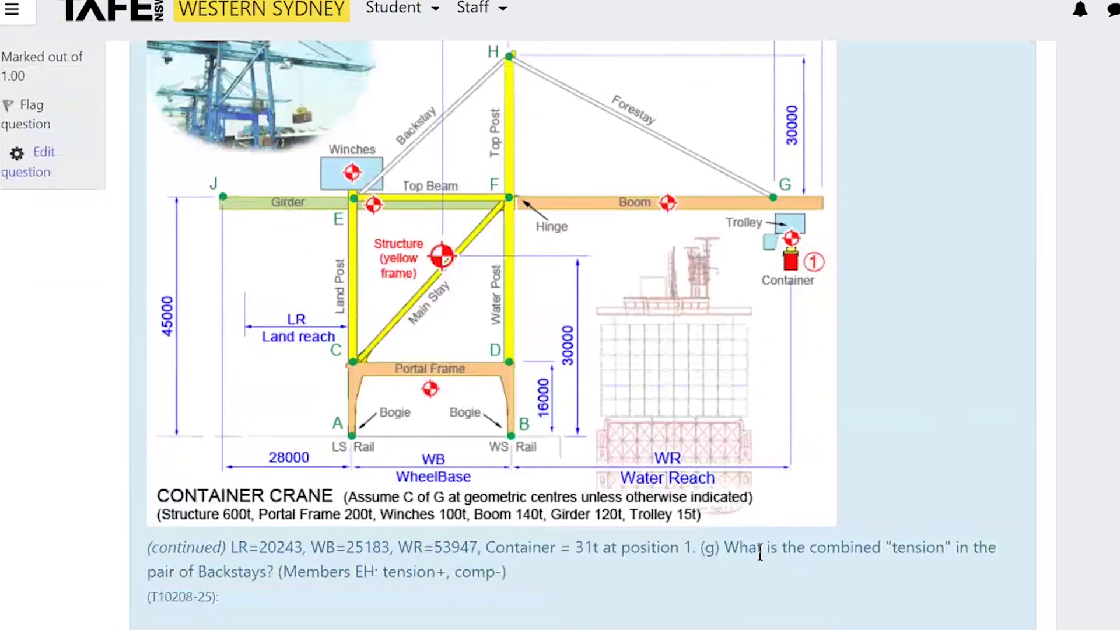
{"action": "left_click_drag", "start_coordinate": [771, 548], "coordinate": [988, 549]}
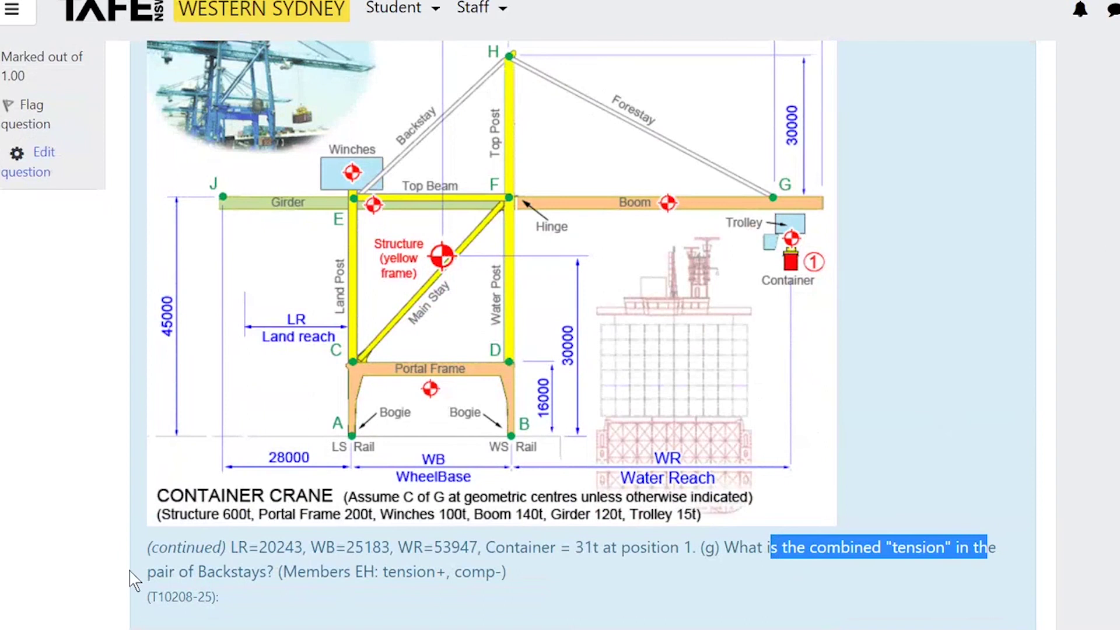
{"action": "left_click_drag", "start_coordinate": [147, 572], "coordinate": [288, 574]}
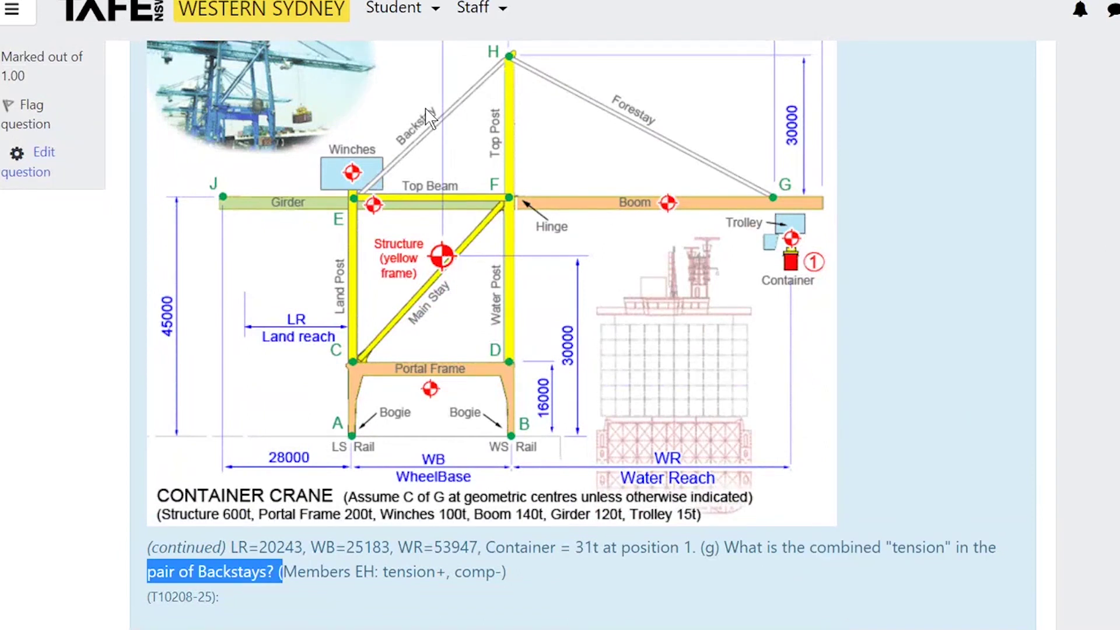
{"action": "scroll", "coordinate": [475, 146], "scroll_direction": "up", "scroll_amount": 3}
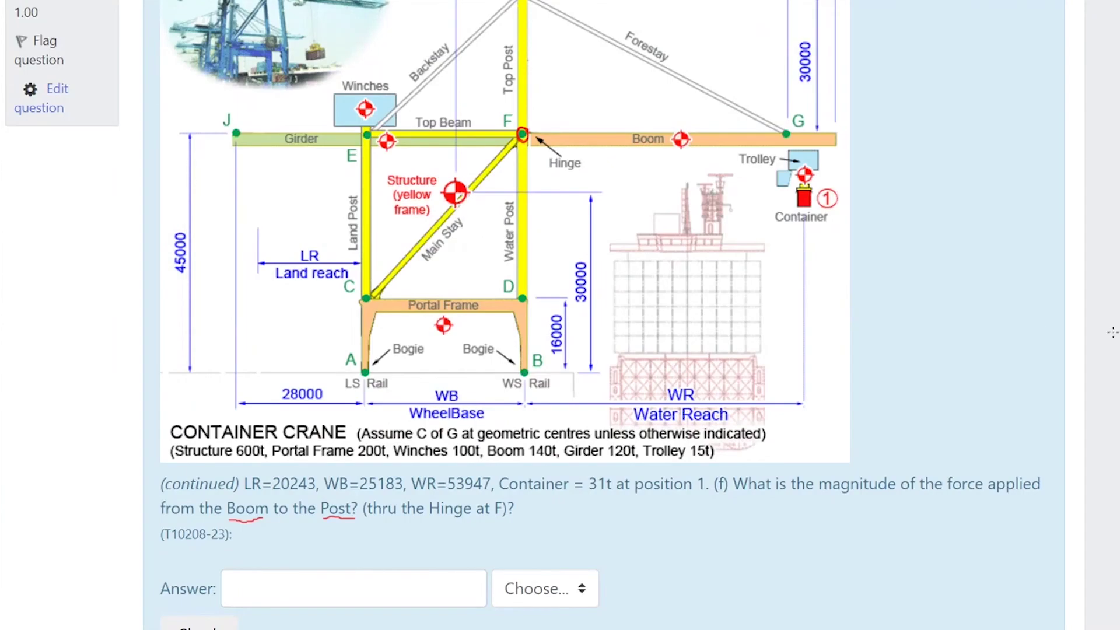
{"action": "scroll", "coordinate": [561, 315], "scroll_direction": "down", "scroll_amount": 10}
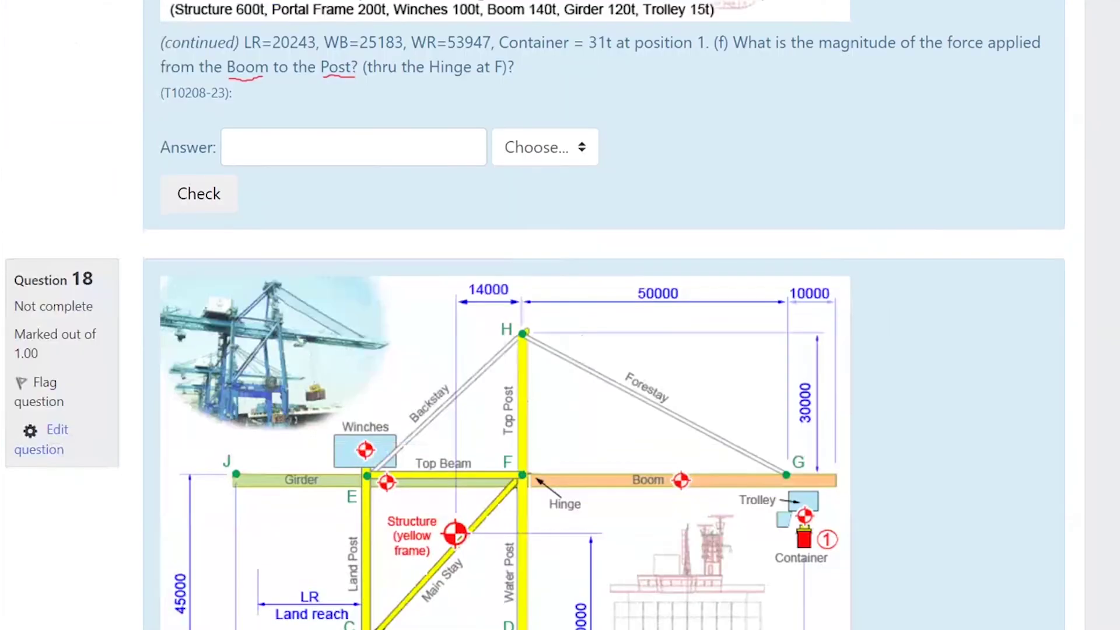
{"action": "scroll", "coordinate": [560, 315], "scroll_direction": "down", "scroll_amount": 2}
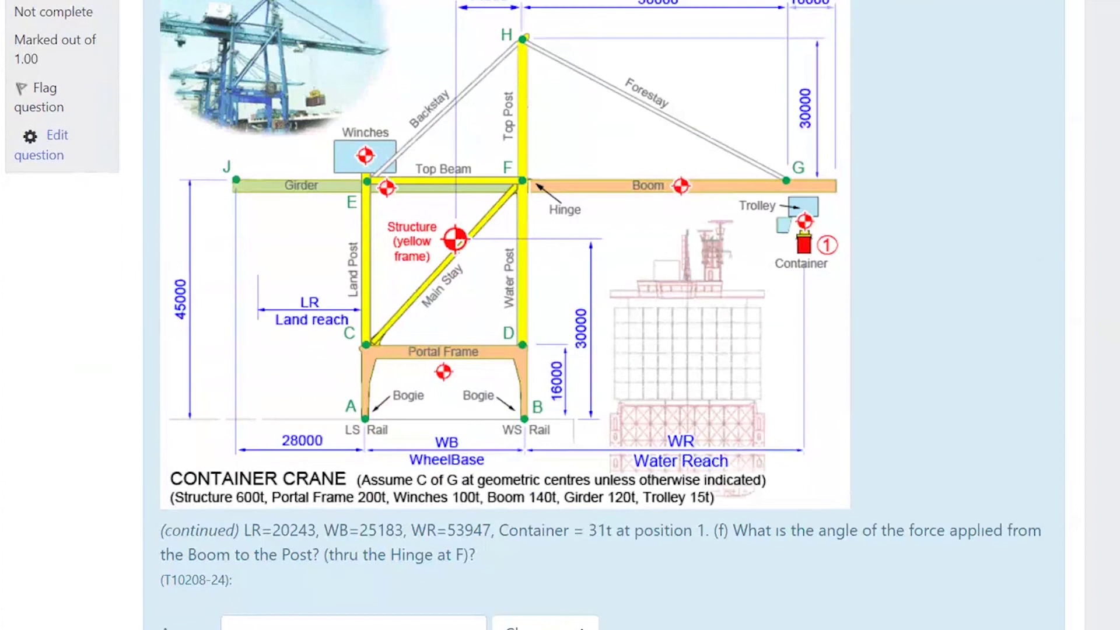
{"action": "scroll", "coordinate": [560, 315], "scroll_direction": "down", "scroll_amount": 10}
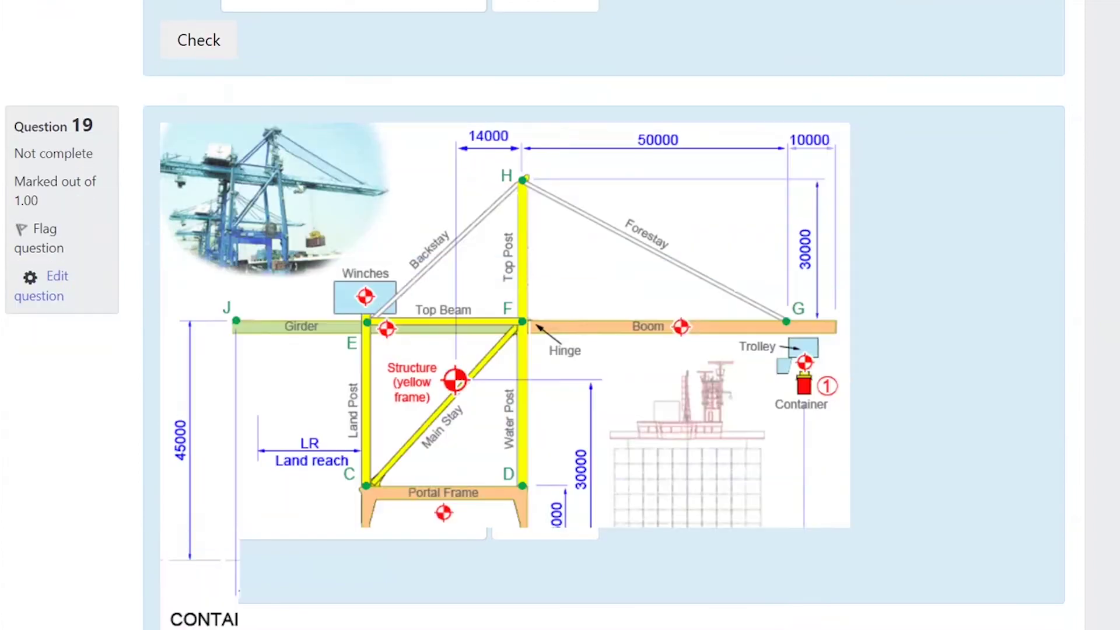
{"action": "scroll", "coordinate": [560, 315], "scroll_direction": "down", "scroll_amount": 3}
{"action": "scroll", "coordinate": [560, 315], "scroll_direction": "up", "scroll_amount": 1}
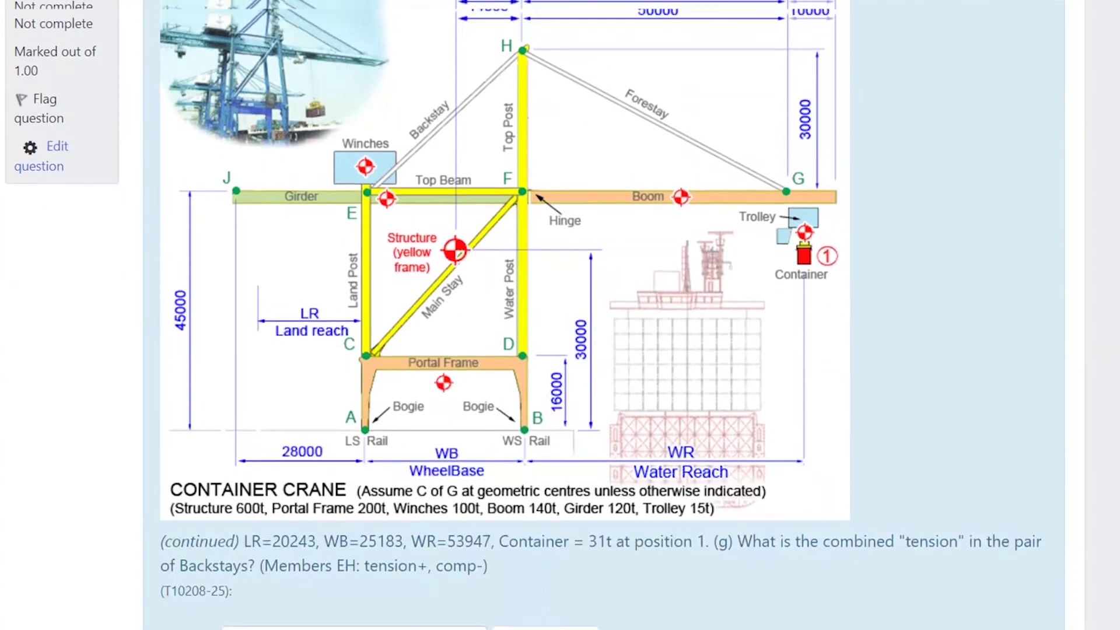
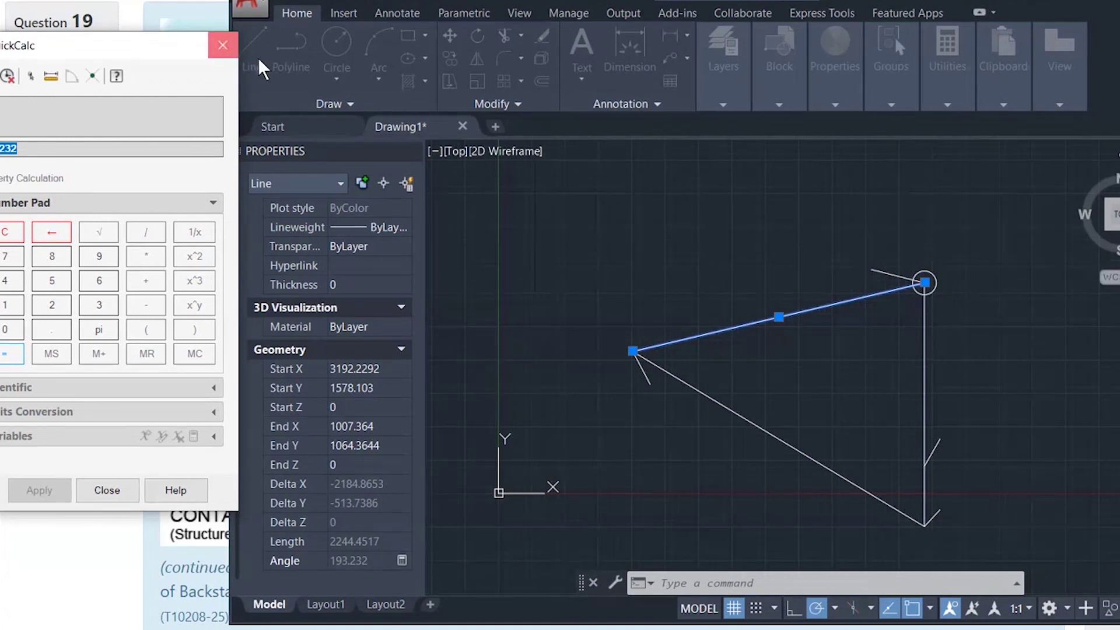
- Switch back to AutoCAD, close the calculator, and draw a horizontal line 25183 long beside the force triangle
{"action": "left_click", "coordinate": [223, 45]}
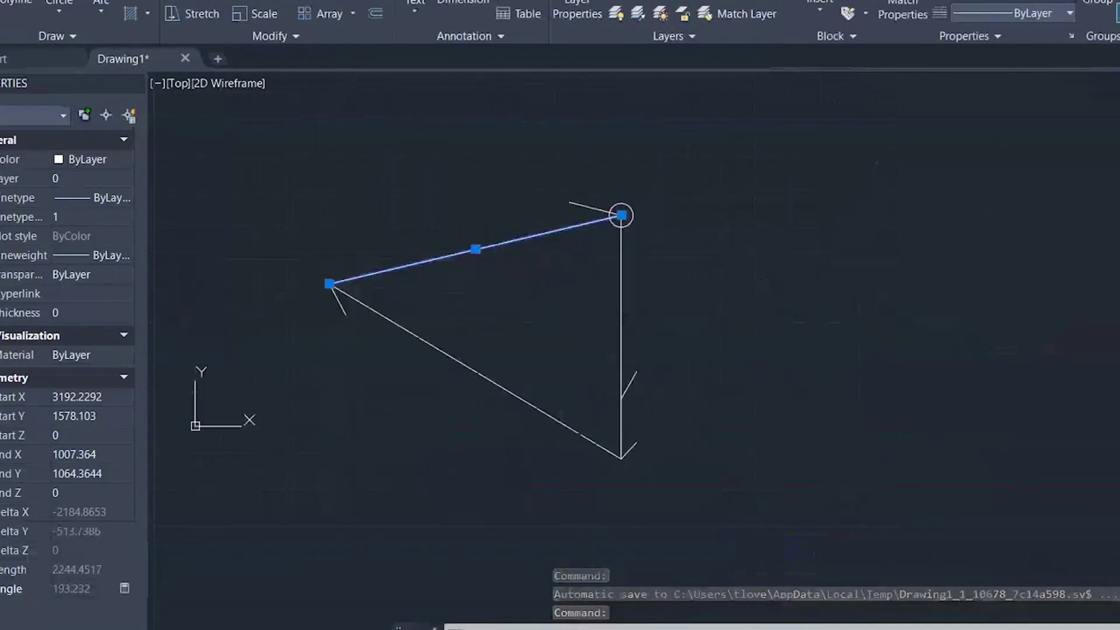
{"action": "key", "text": "Escape"}
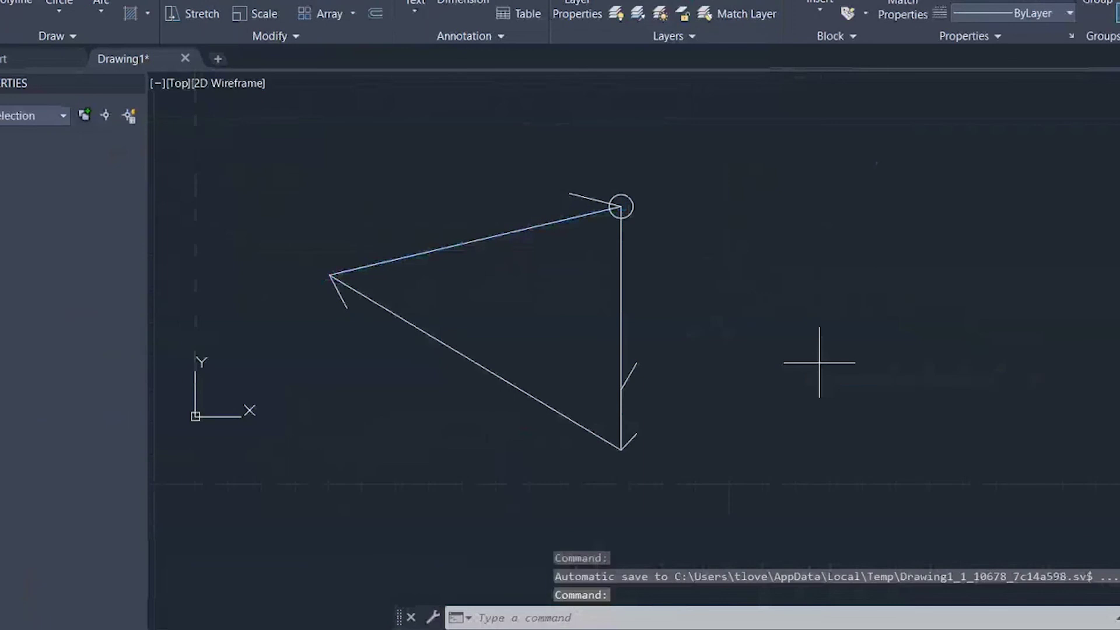
{"action": "type", "text": "l"}
{"action": "key", "text": "Return"}
{"action": "left_click", "coordinate": [797, 337]}
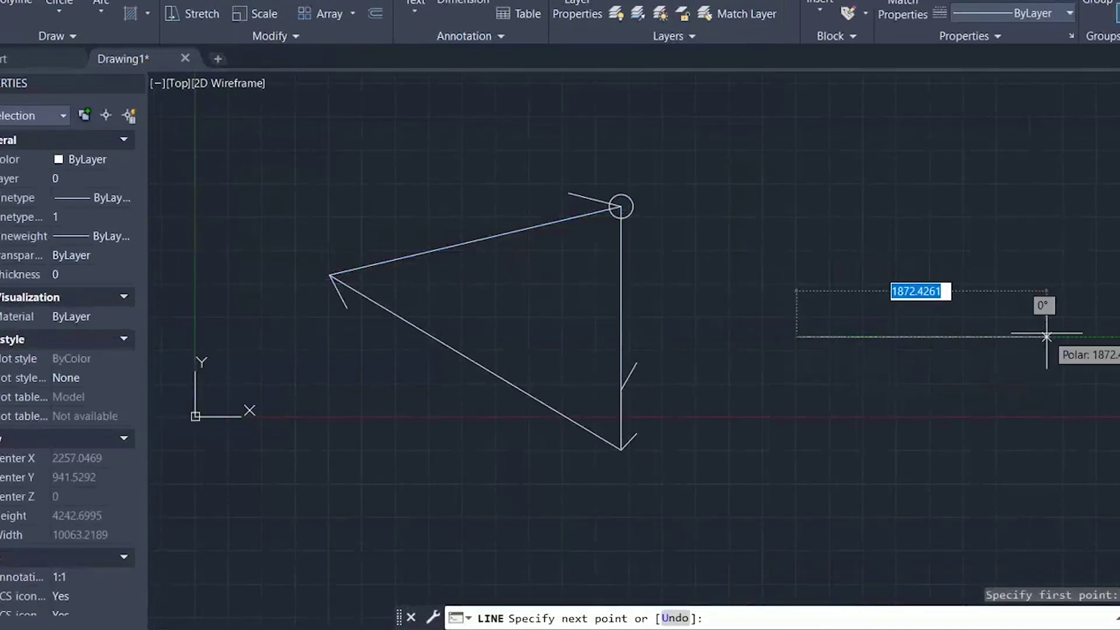
{"action": "type", "text": "25"}
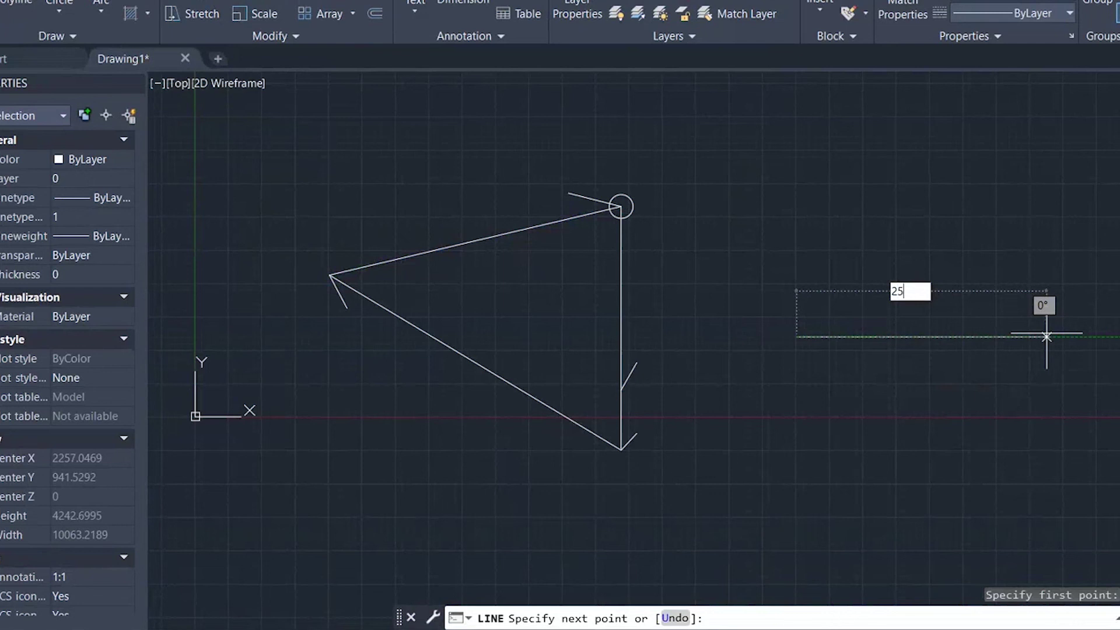
{"action": "type", "text": "1"}
{"action": "key", "text": "Return"}
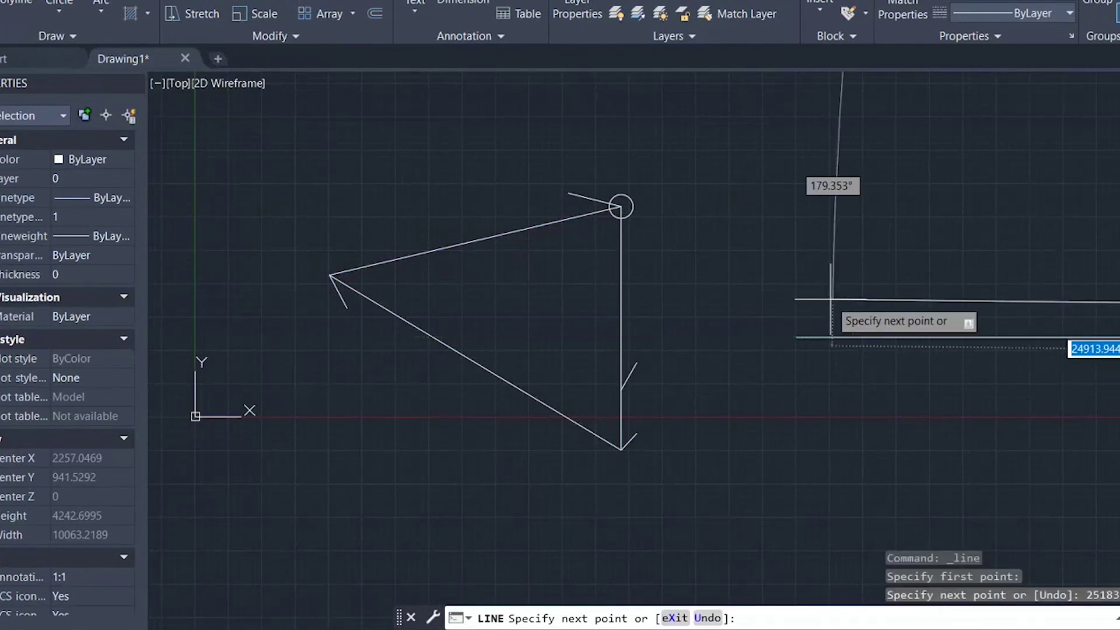
{"action": "scroll", "coordinate": [779, 336], "scroll_direction": "down", "scroll_amount": 2}
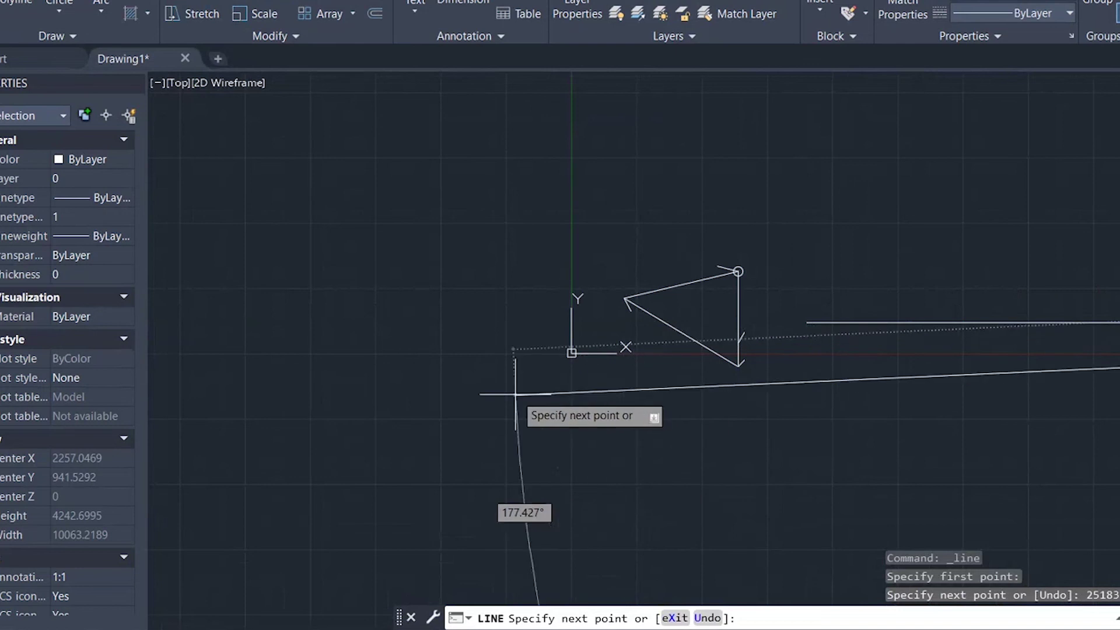
{"action": "key", "text": "Escape"}
- Draw a vertical line 30000 long upward from the end of the horizontal line farthest from the force triangle
{"action": "middle_click", "coordinate": [411, 380]}
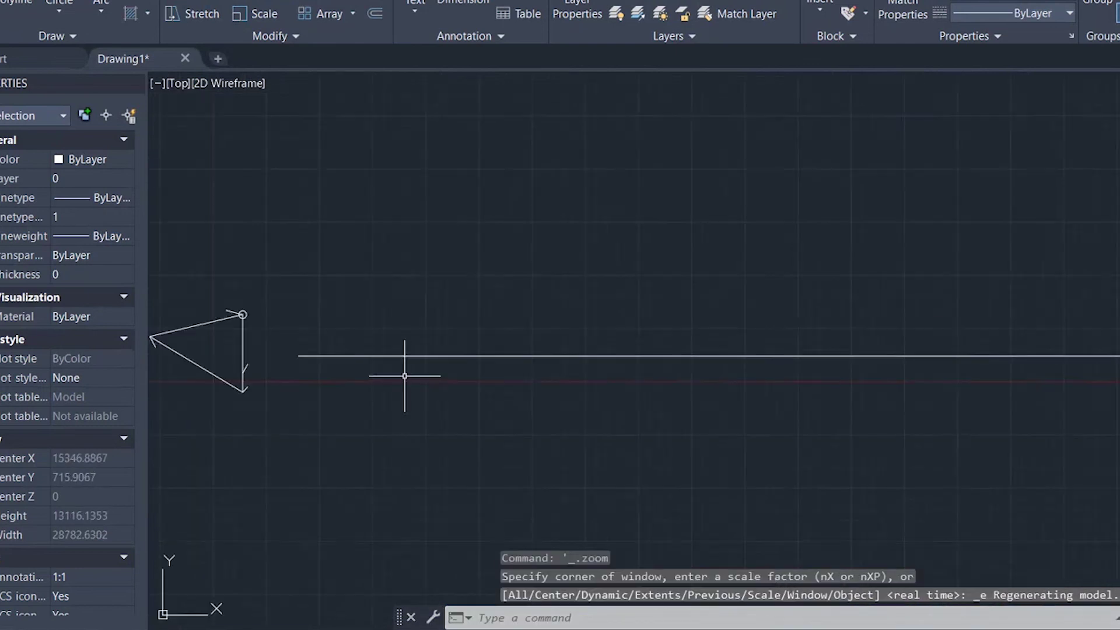
{"action": "scroll", "coordinate": [405, 376], "scroll_direction": "up", "scroll_amount": 2}
{"action": "scroll", "coordinate": [405, 375], "scroll_direction": "down", "scroll_amount": 4}
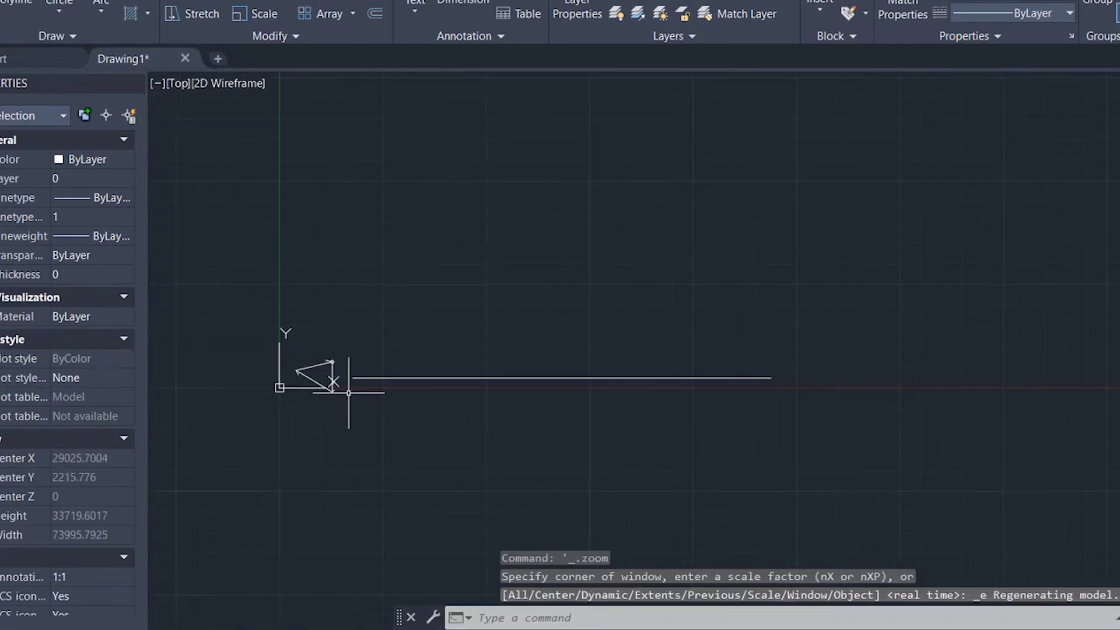
{"action": "type", "text": "l"}
{"action": "key", "text": "Return"}
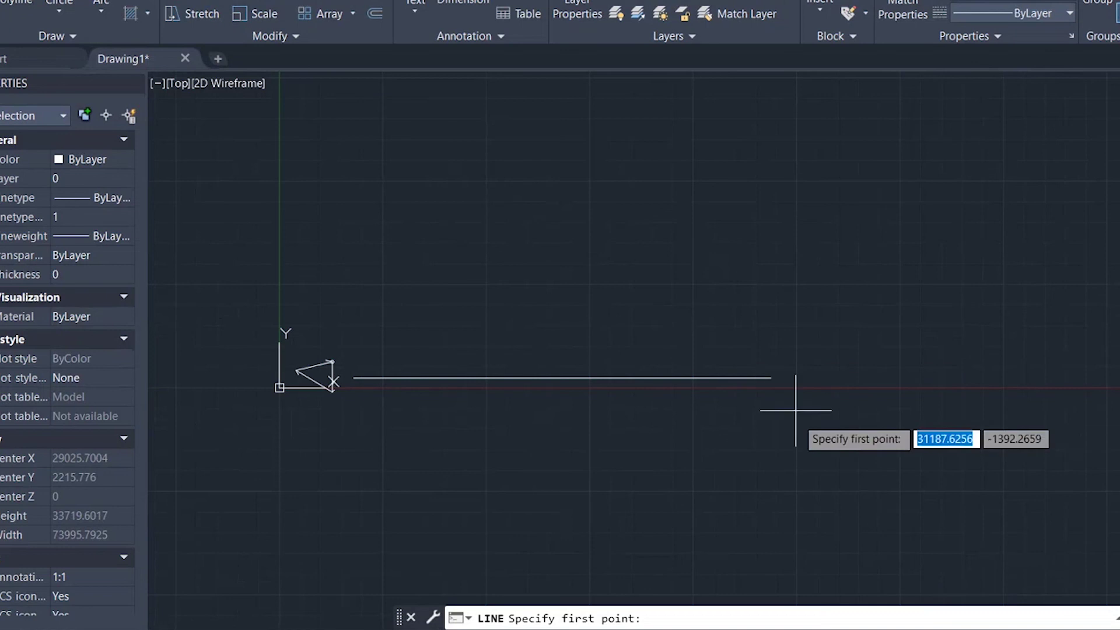
{"action": "left_click", "coordinate": [771, 378]}
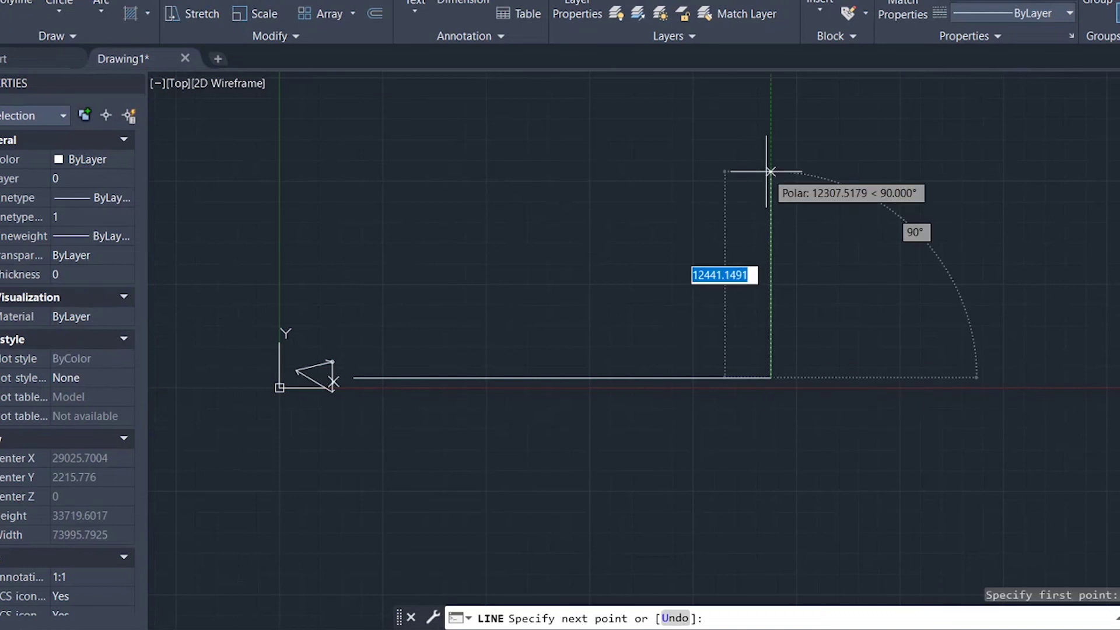
{"action": "type", "text": "30000"}
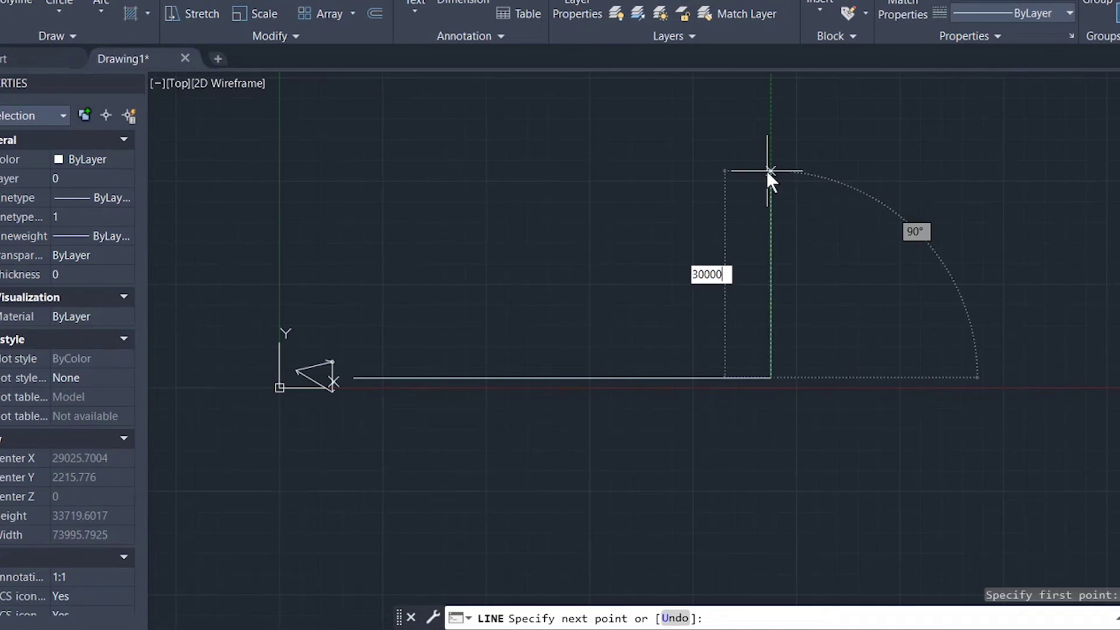
{"action": "key", "text": "Return"}
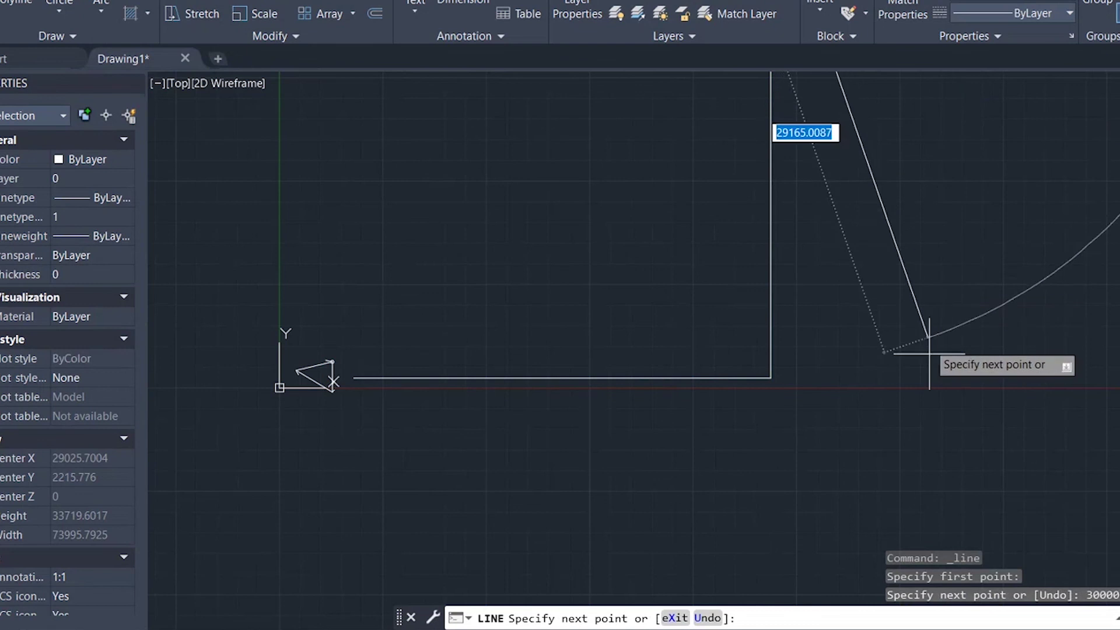
{"action": "key", "text": "Escape"}
- Draw a line joining the free ends of the horizontal and vertical lines to close the large triangle, and inspect its length and angle
{"action": "scroll", "coordinate": [938, 410], "scroll_direction": "down", "scroll_amount": 3}
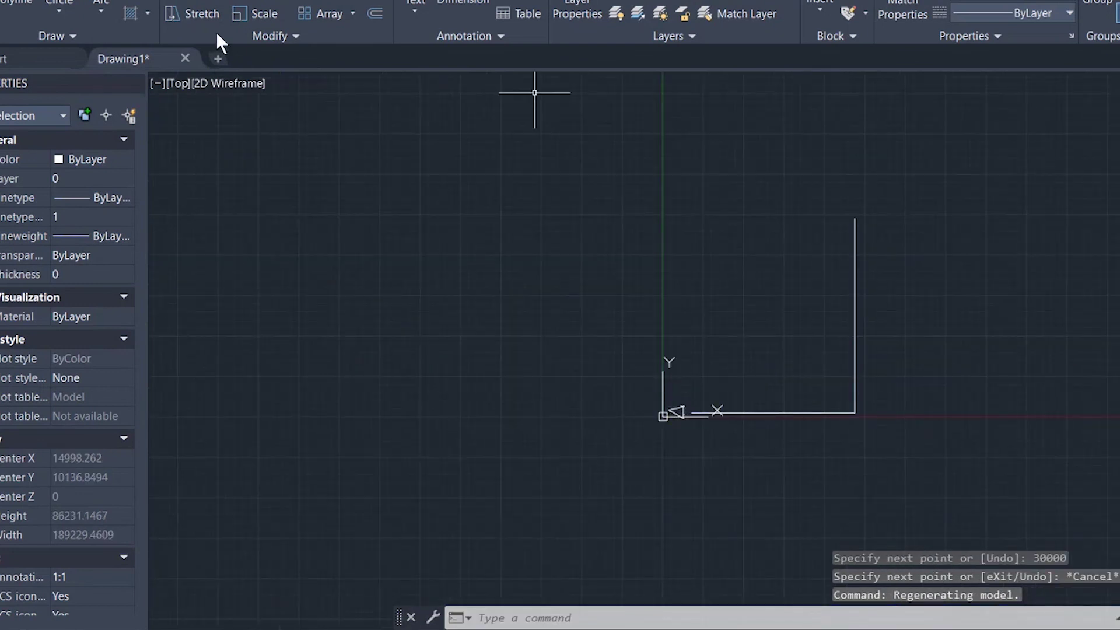
{"action": "key", "text": "l"}
{"action": "key", "text": "Return"}
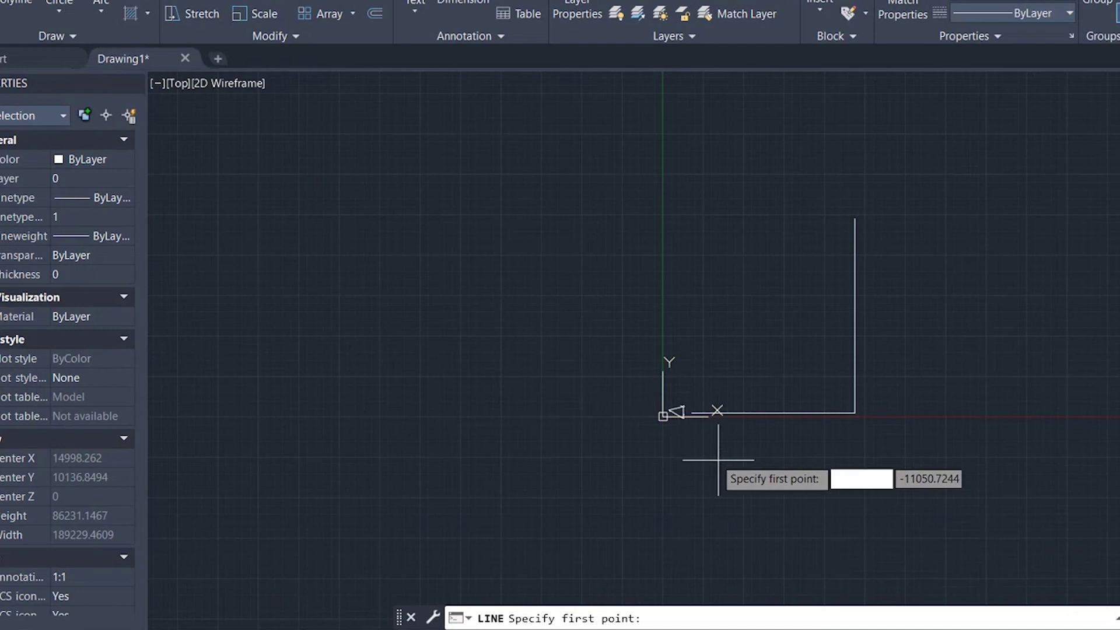
{"action": "left_click", "coordinate": [692, 413]}
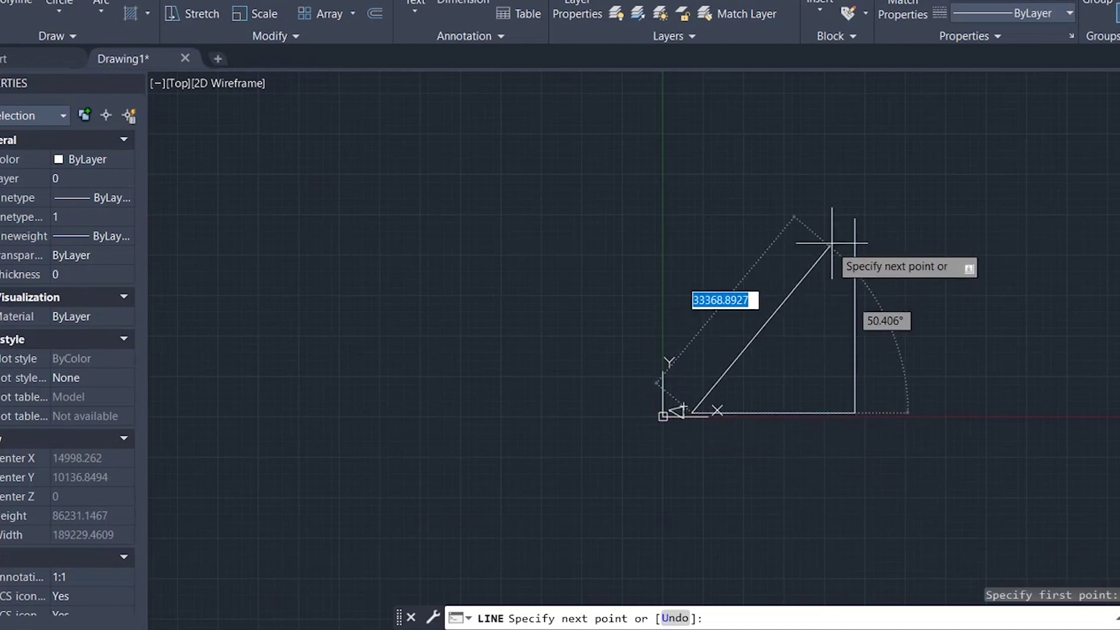
{"action": "left_click", "coordinate": [855, 219]}
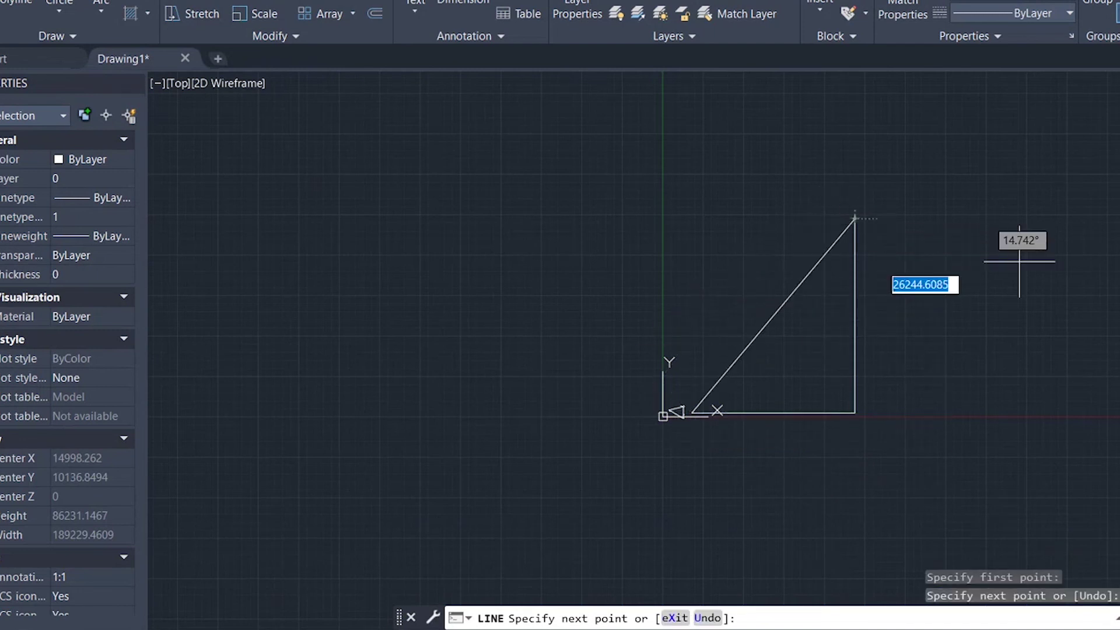
{"action": "key", "text": "Escape"}
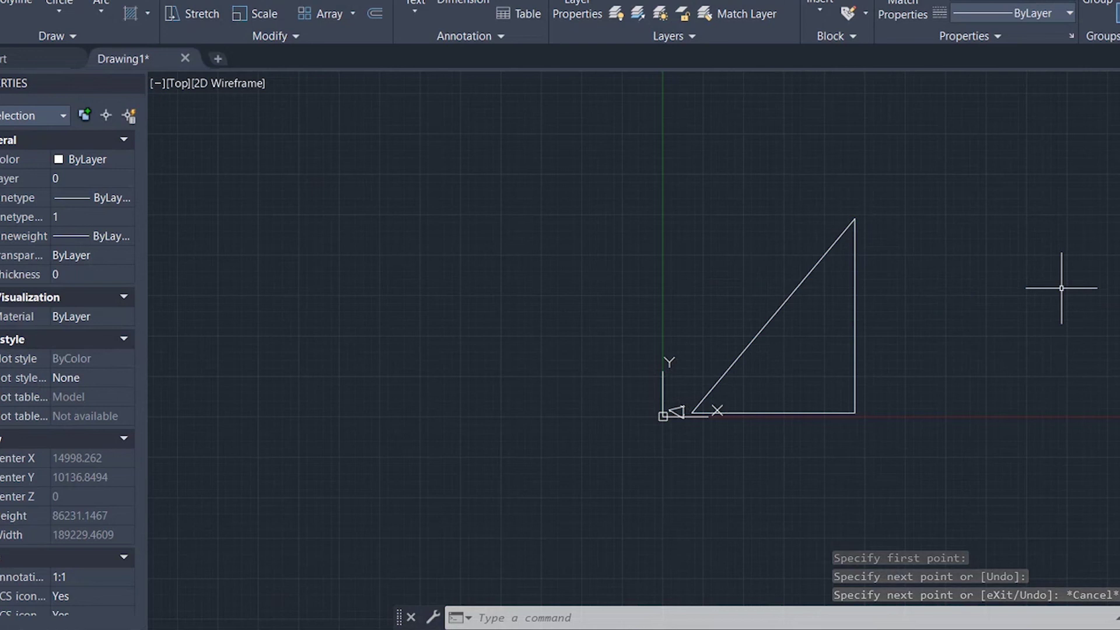
{"action": "left_click", "coordinate": [733, 361]}
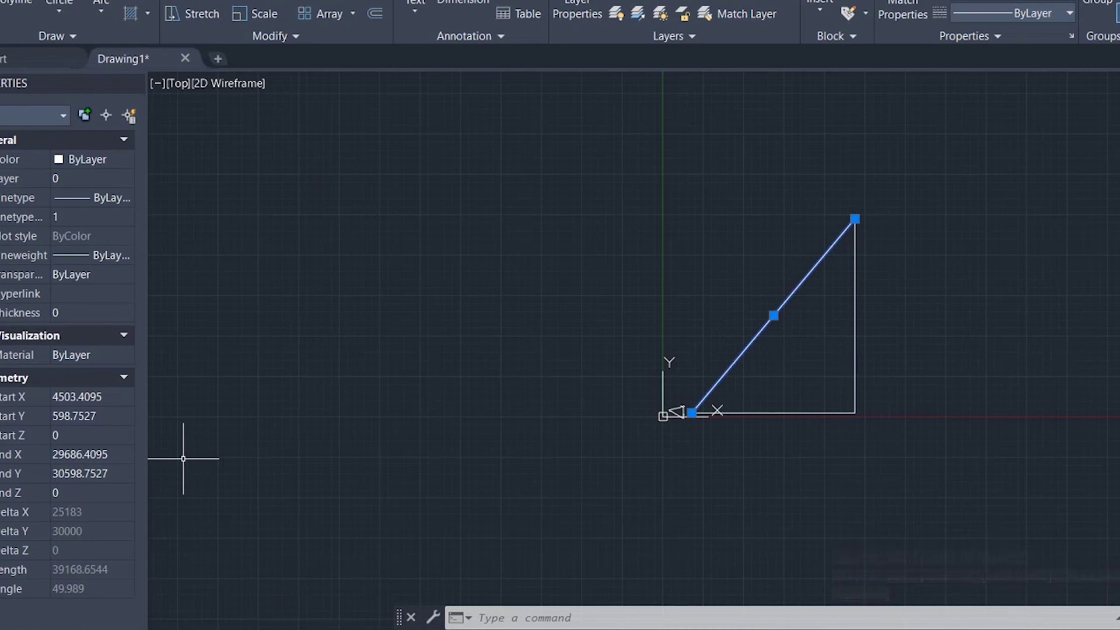
{"action": "key", "text": "alt+Tab"}
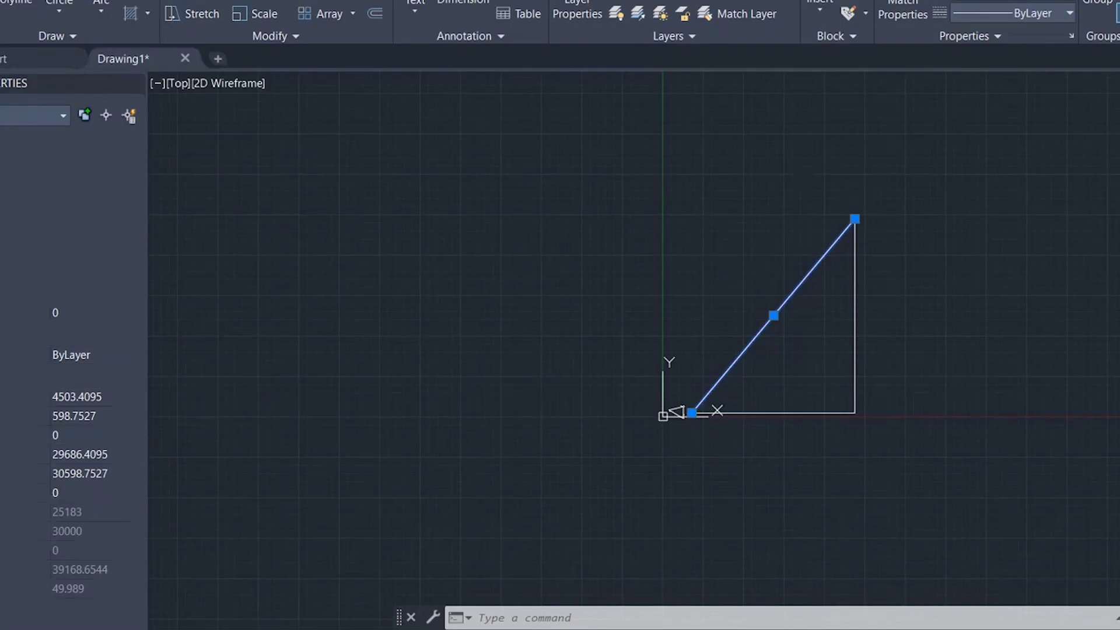
{"action": "key", "text": "Escape"}
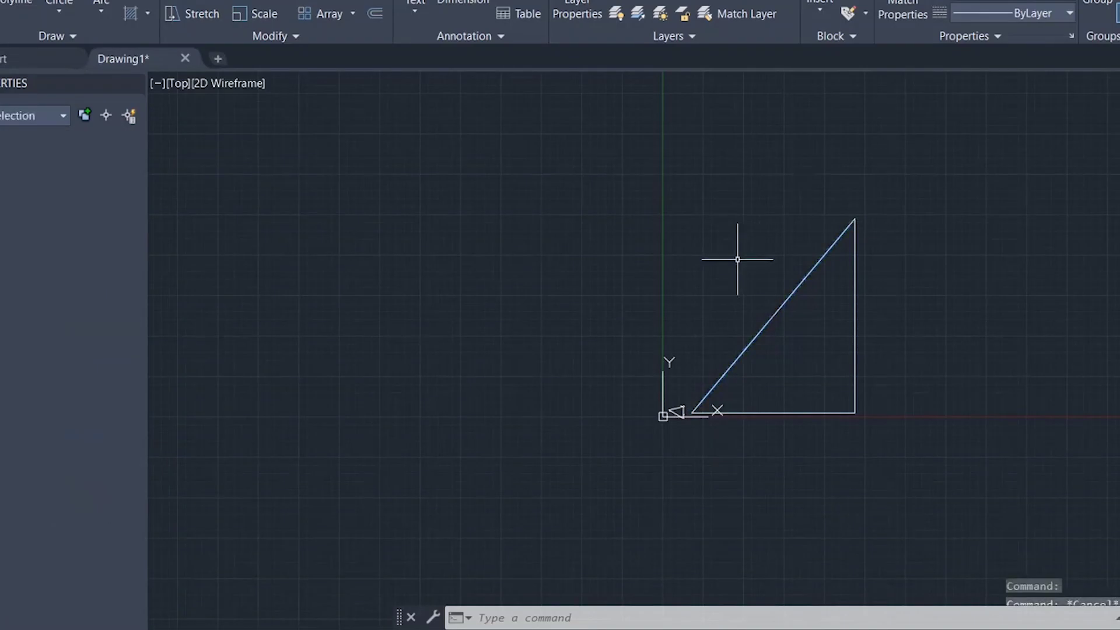
- Copy the force triangle's lower sloping side from its lower end to the open space beyond the large triangle's vertical side
{"action": "scroll", "coordinate": [700, 458], "scroll_direction": "up", "scroll_amount": 5}
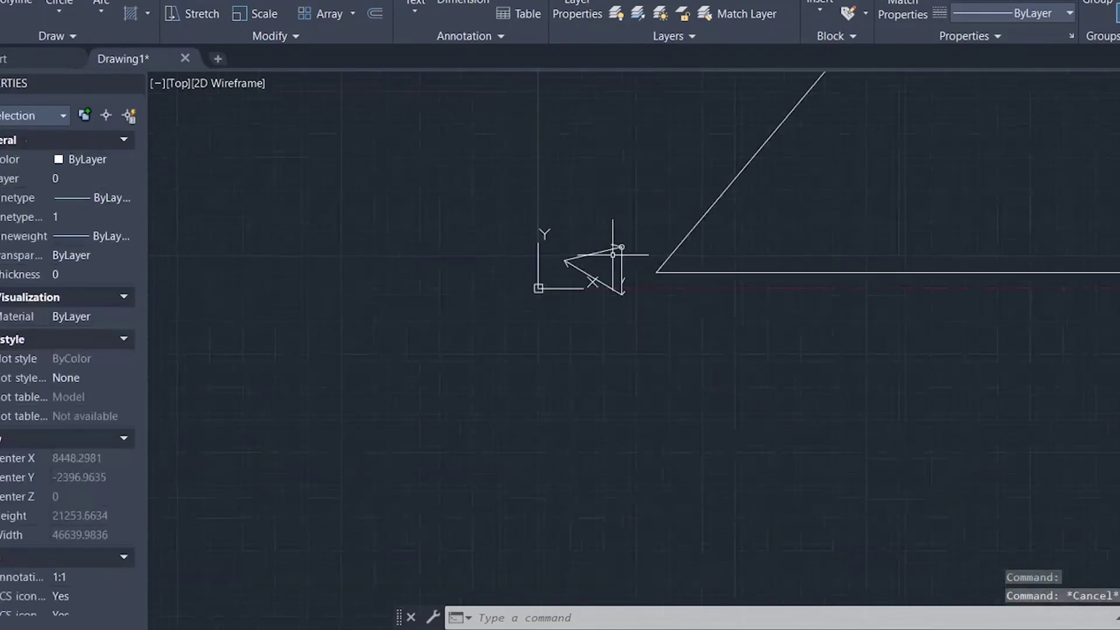
{"action": "left_click", "coordinate": [585, 270]}
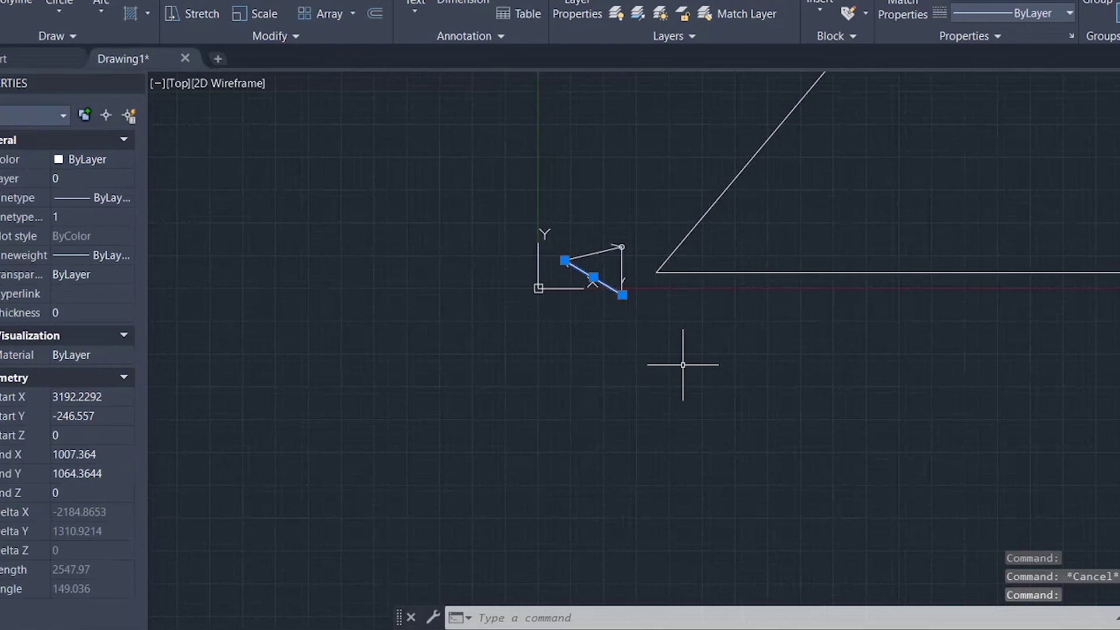
{"action": "scroll", "coordinate": [589, 398], "scroll_direction": "down", "scroll_amount": 3}
{"action": "key", "text": "Escape"}
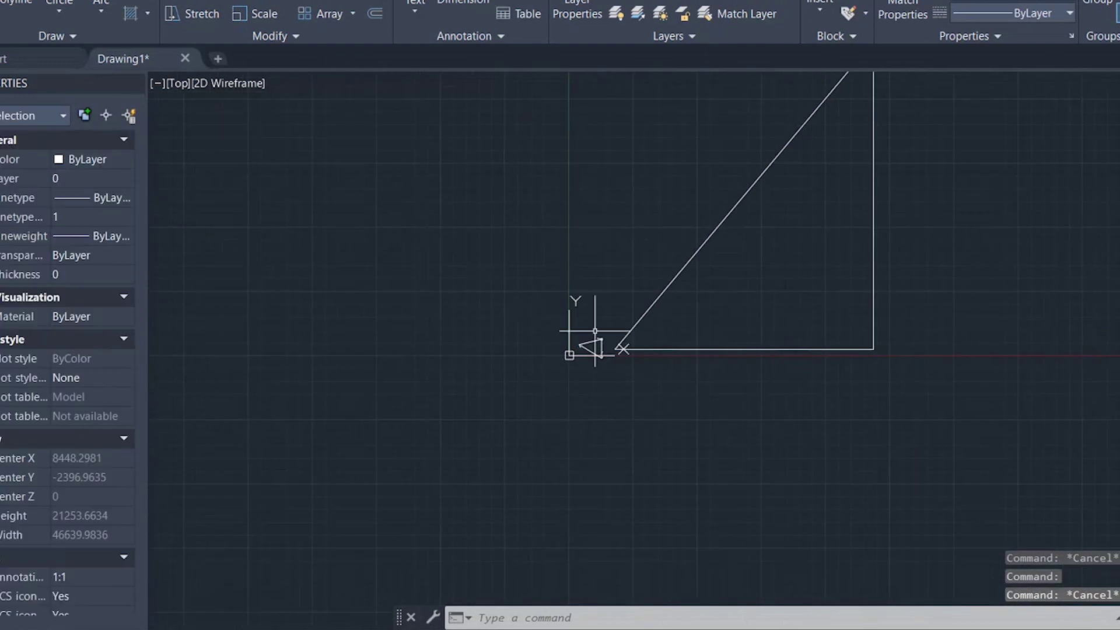
{"action": "scroll", "coordinate": [587, 330], "scroll_direction": "up", "scroll_amount": 5}
{"action": "scroll", "coordinate": [618, 450], "scroll_direction": "up", "scroll_amount": 2}
{"action": "left_click", "coordinate": [618, 449]}
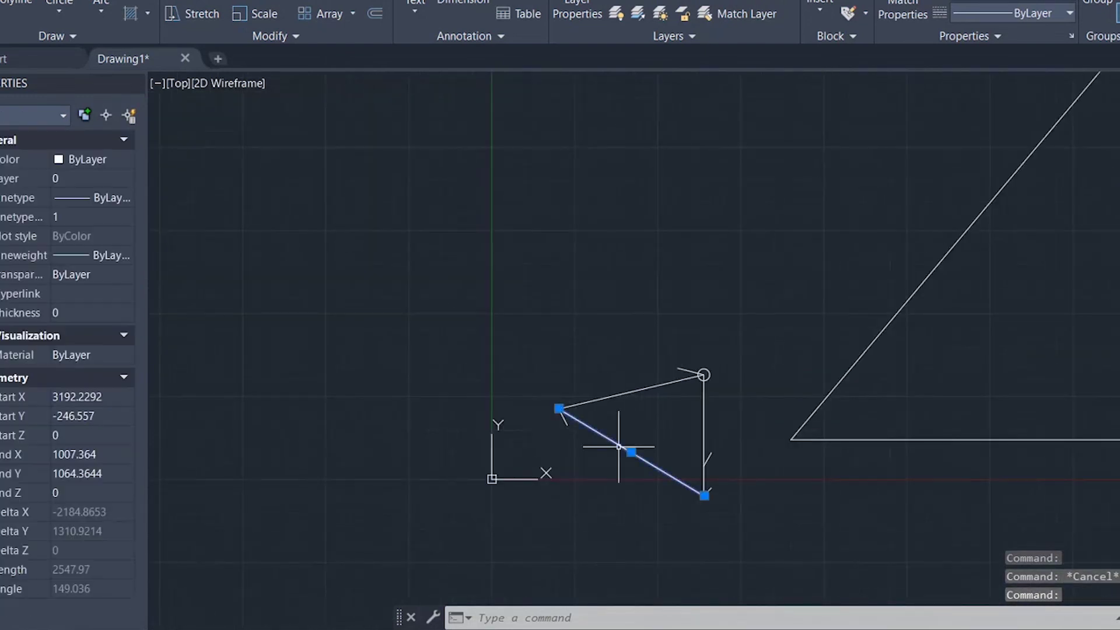
{"action": "right_click", "coordinate": [618, 449]}
{"action": "left_click", "coordinate": [694, 177]}
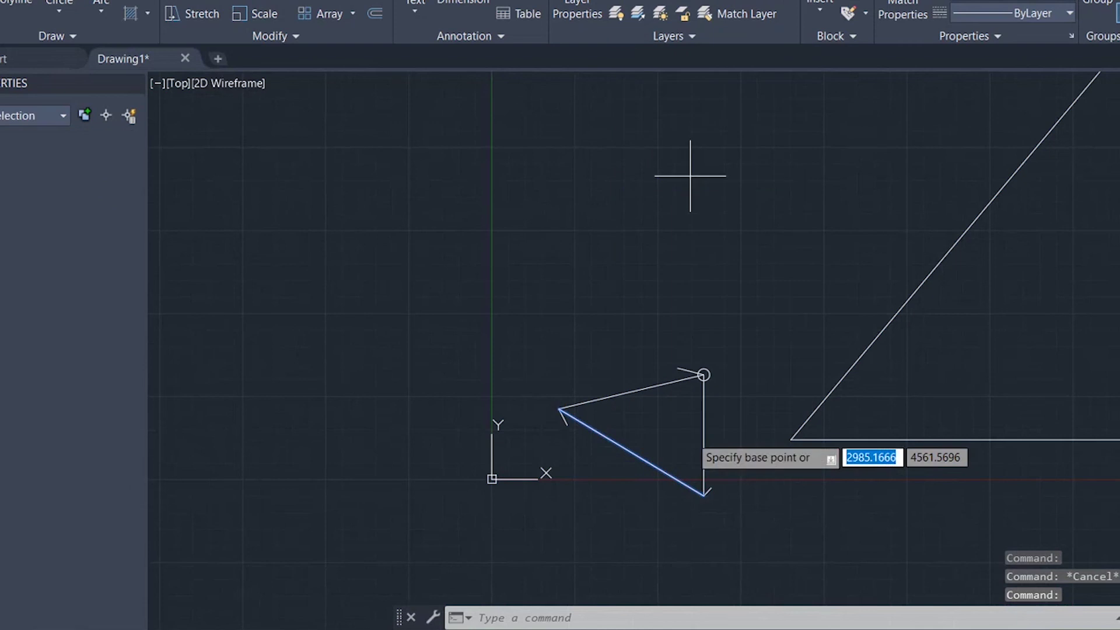
{"action": "left_click", "coordinate": [702, 493]}
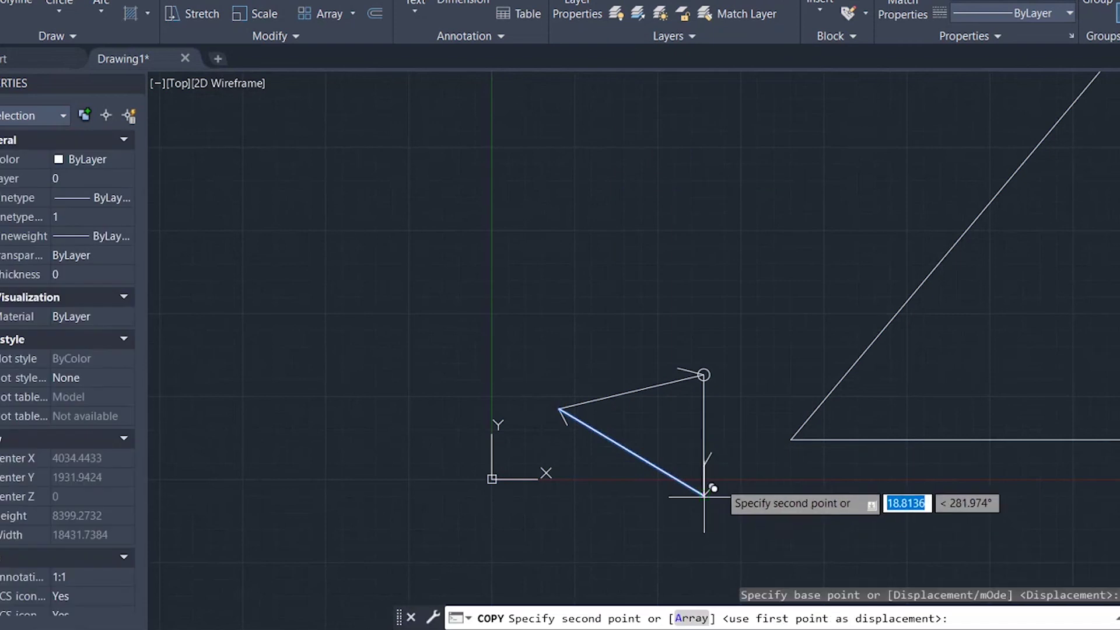
{"action": "scroll", "coordinate": [482, 392], "scroll_direction": "down", "scroll_amount": 3}
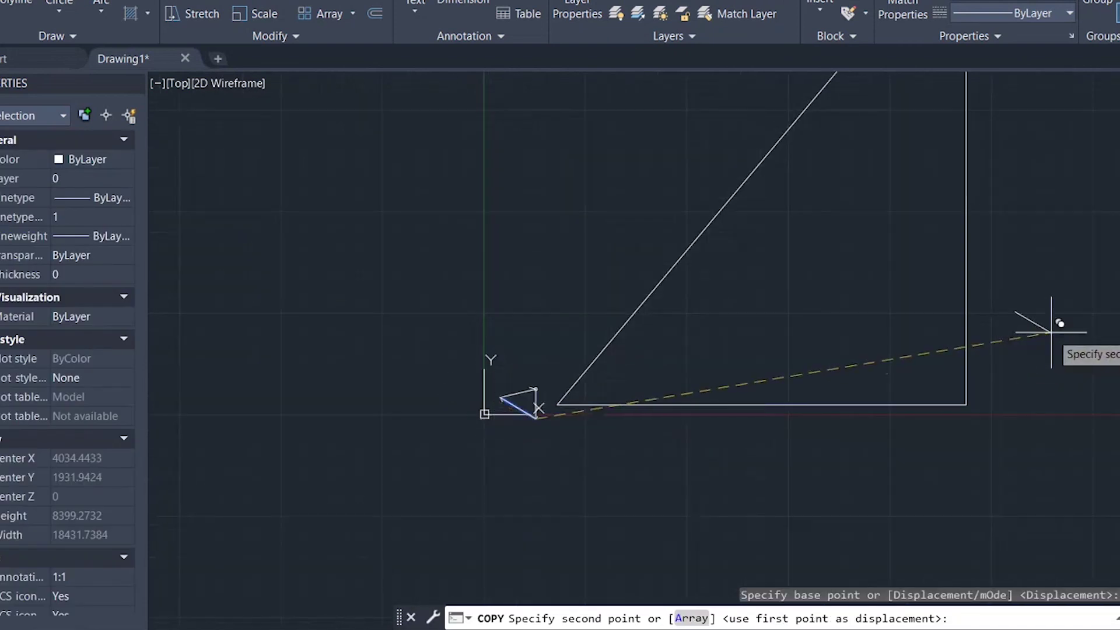
{"action": "left_click_drag", "start_coordinate": [1050, 325], "coordinate": [725, 320]}
{"action": "left_click", "coordinate": [828, 320]}
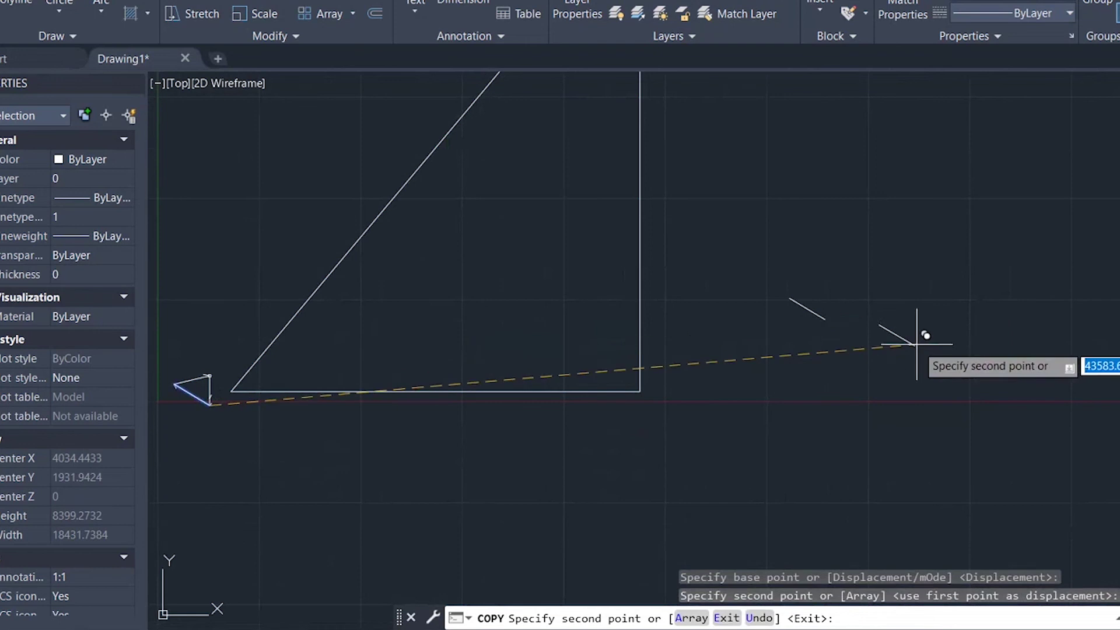
{"action": "key", "text": "Escape"}
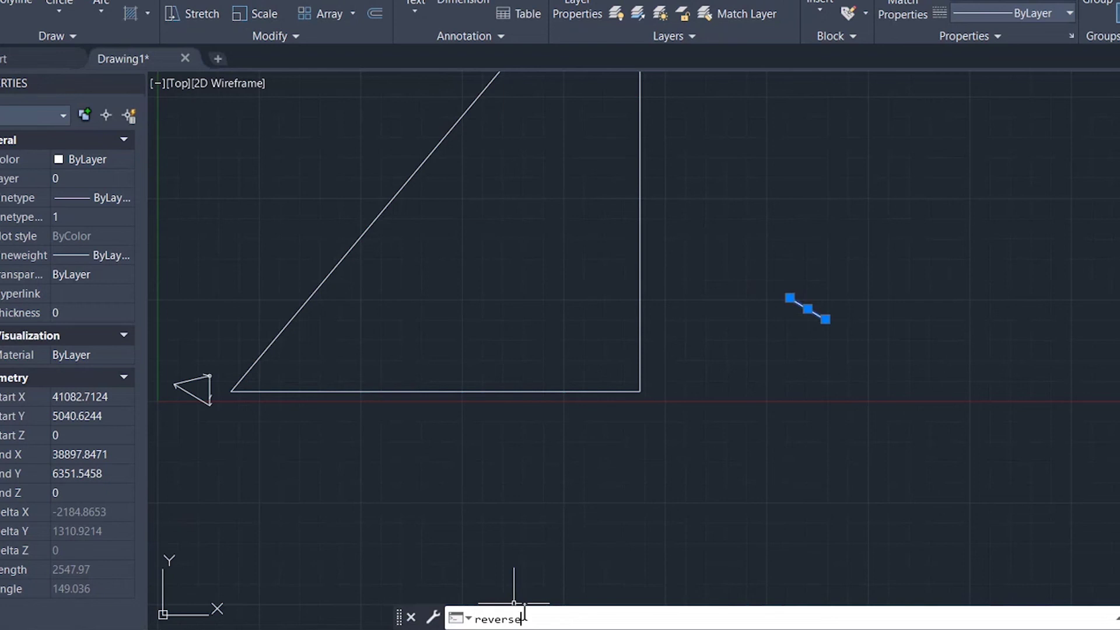
- Reverse the direction of the copied sloping line and inspect its angle
{"action": "key", "text": "Return"}
{"action": "key", "text": "Escape"}
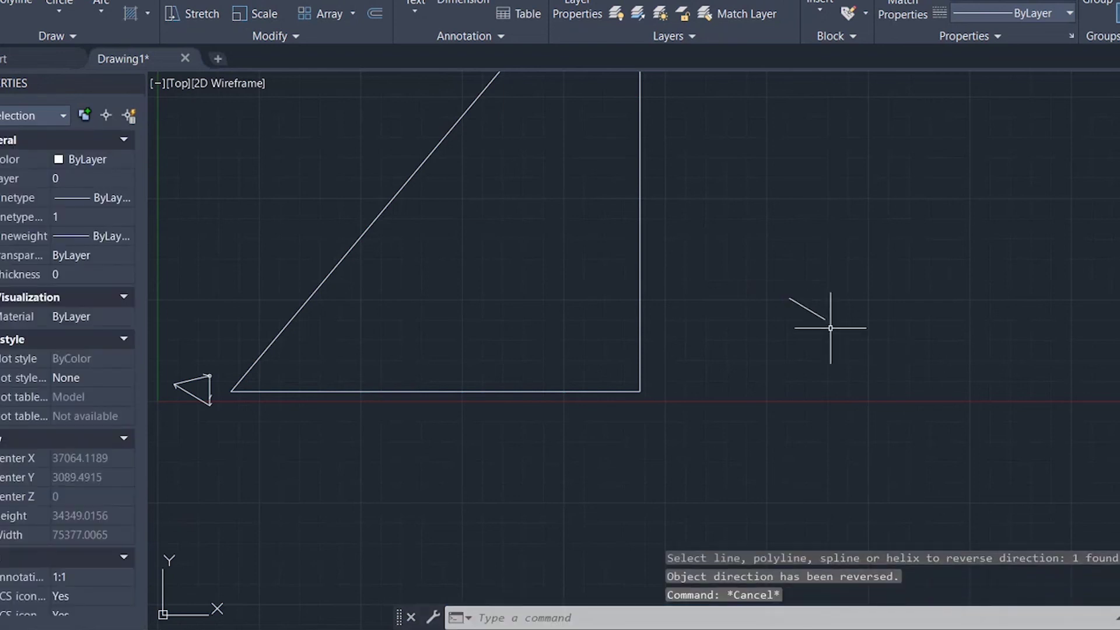
{"action": "left_click", "coordinate": [814, 312]}
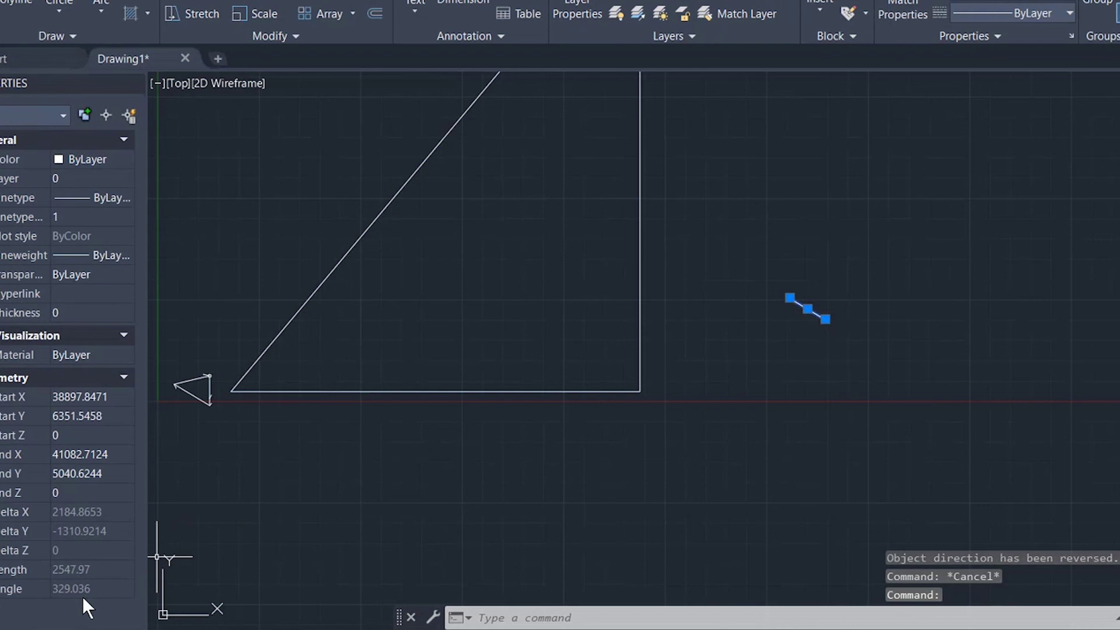
{"action": "key", "text": "Escape"}
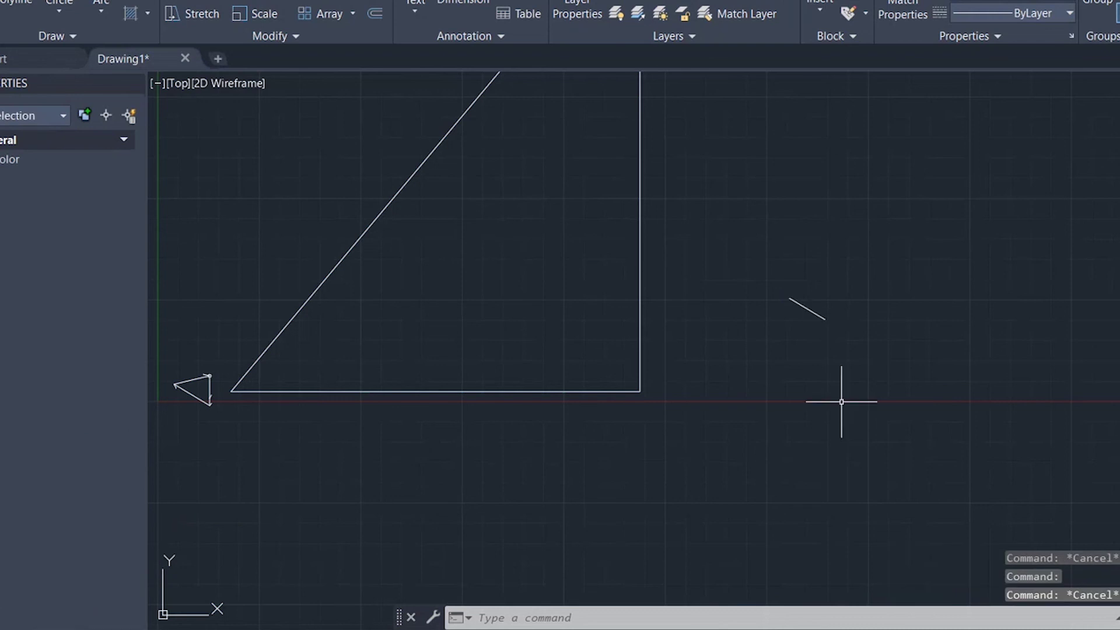
- Draw a small circle centred on the upper end of the copied sloping line to mark its start point
{"action": "scroll", "coordinate": [786, 307], "scroll_direction": "up", "scroll_amount": 8}
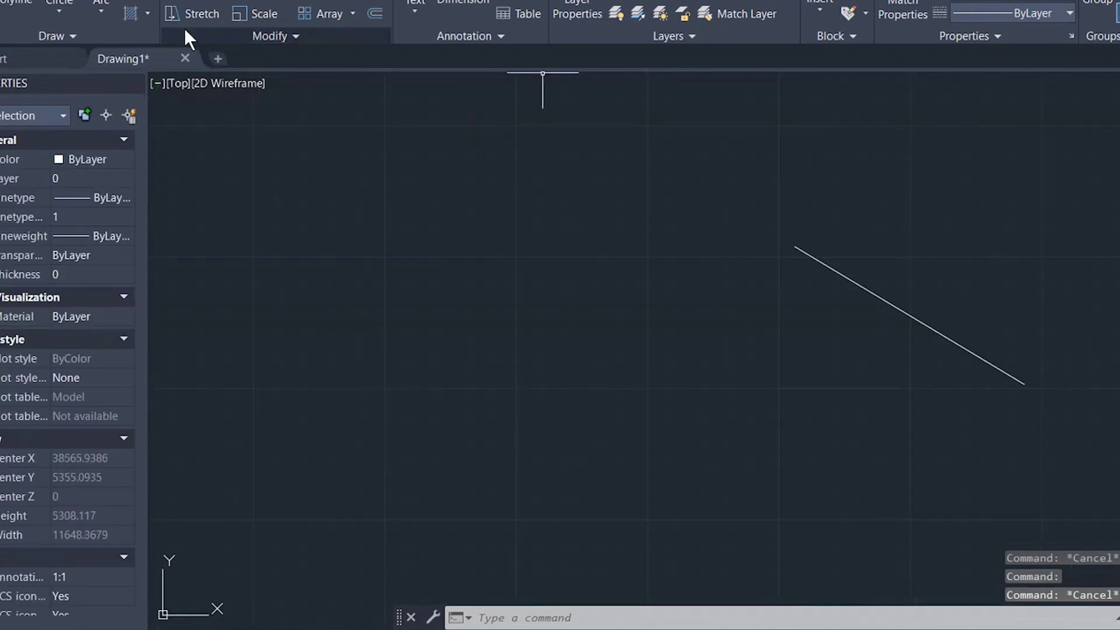
{"action": "type", "text": "c"}
{"action": "key", "text": "space"}
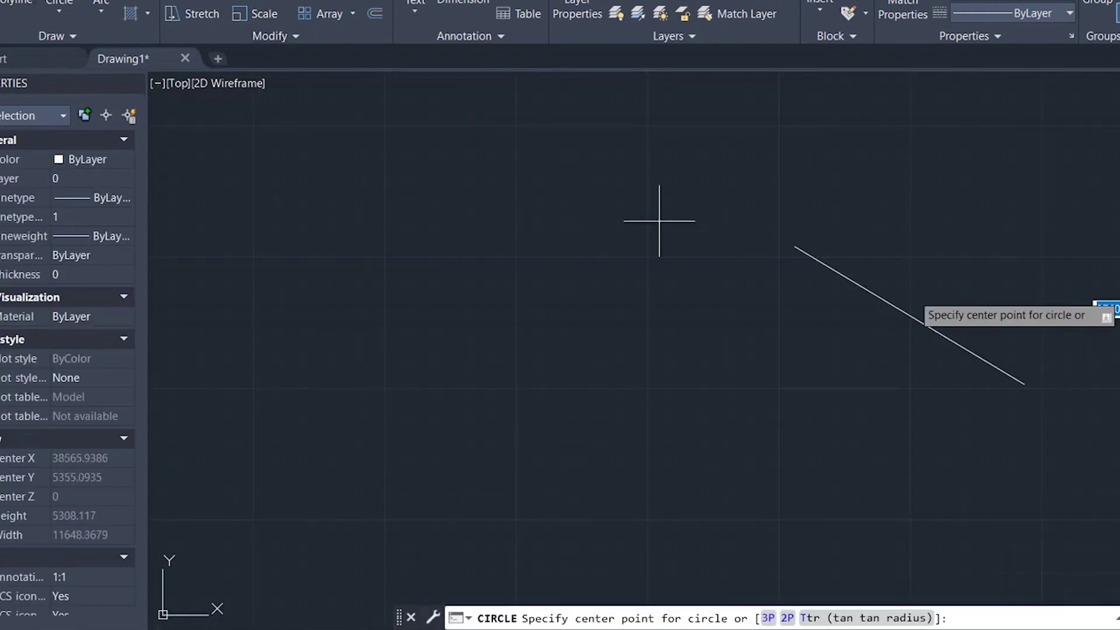
{"action": "left_click", "coordinate": [794, 246]}
{"action": "left_click", "coordinate": [808, 221]}
{"action": "key", "text": "Escape"}
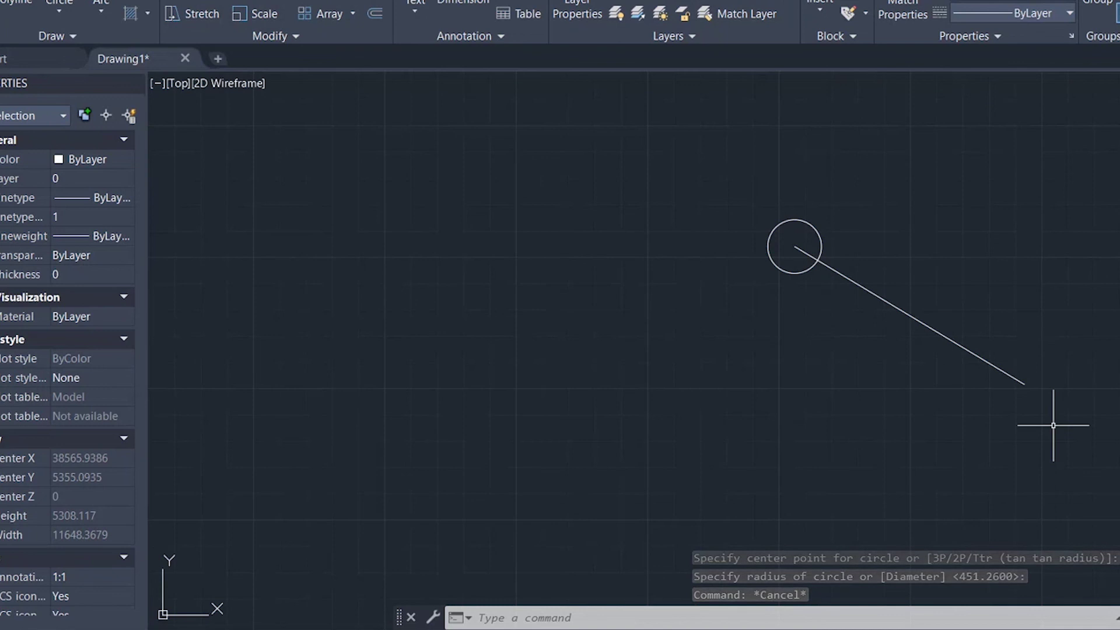
- Draw a vertical line upward from the lower end of the copied sloping line, several times that line's length
{"action": "scroll", "coordinate": [777, 454], "scroll_direction": "down", "scroll_amount": 8}
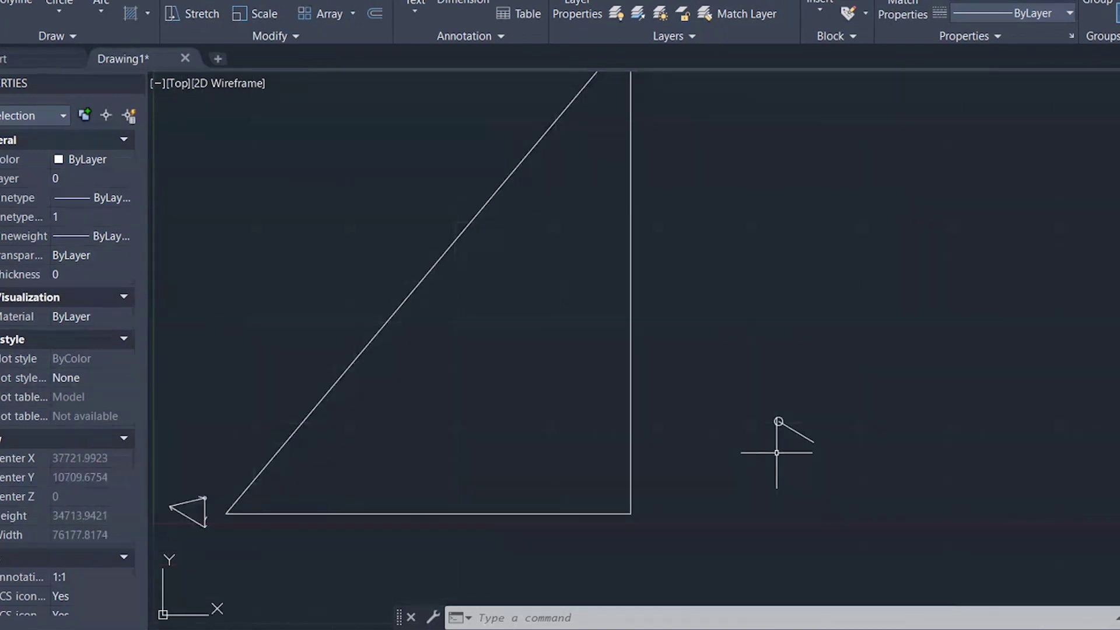
{"action": "type", "text": "l"}
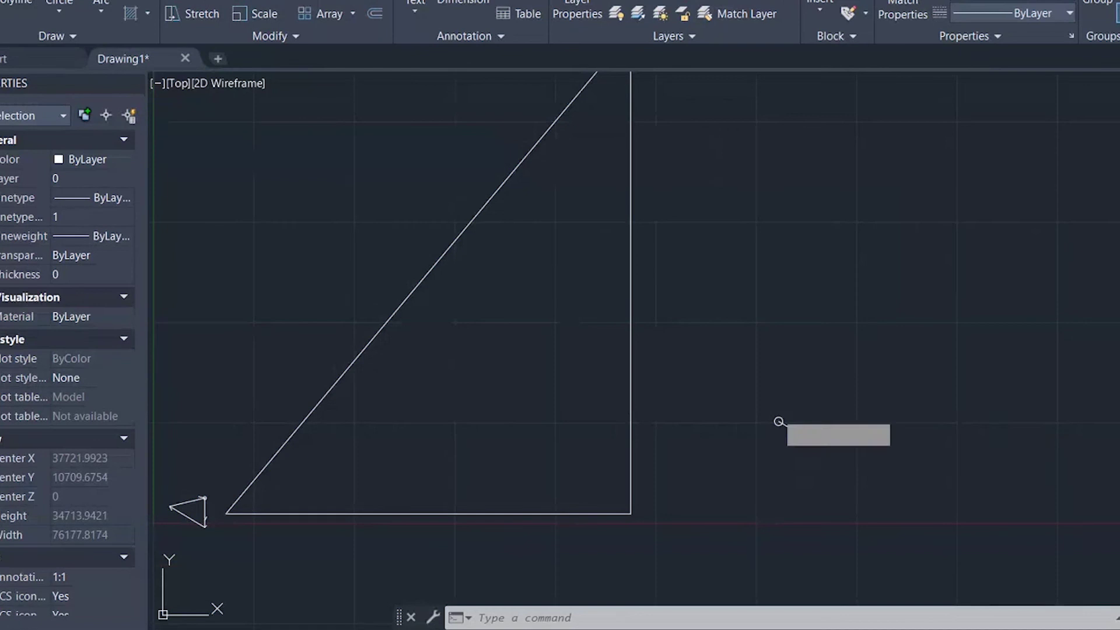
{"action": "key", "text": "Return"}
{"action": "left_click", "coordinate": [814, 441]}
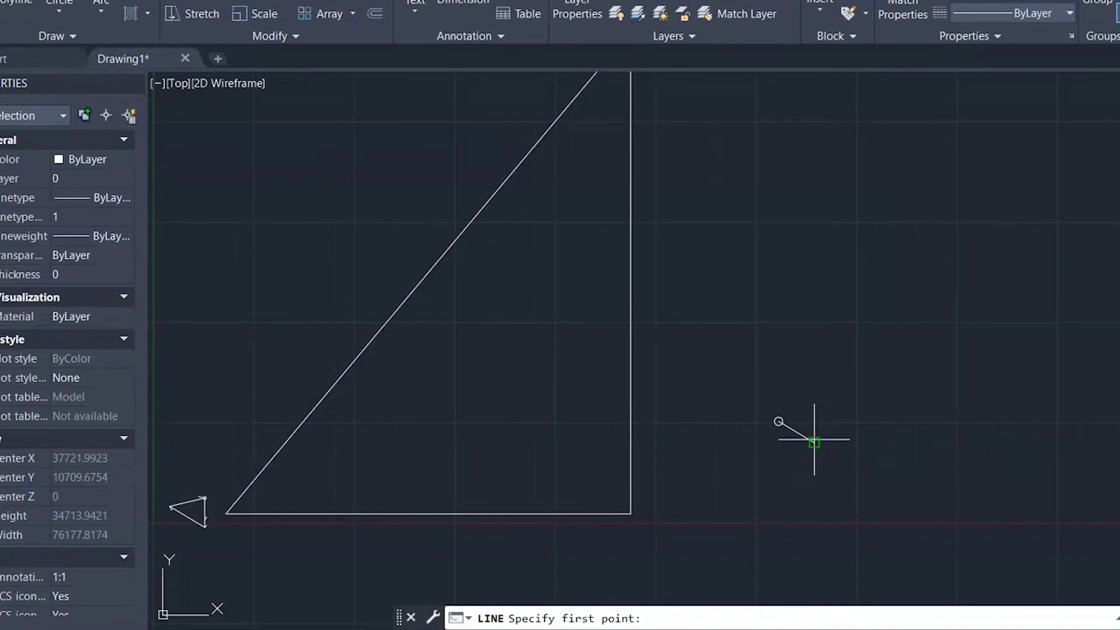
{"action": "left_click", "coordinate": [814, 294]}
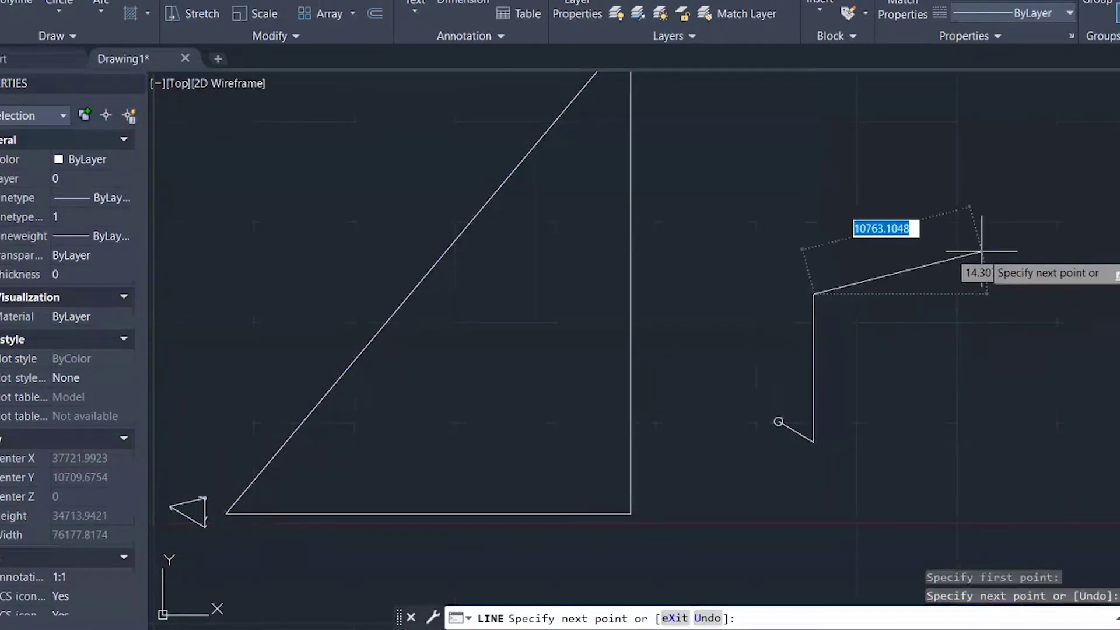
{"action": "key", "text": "Escape"}
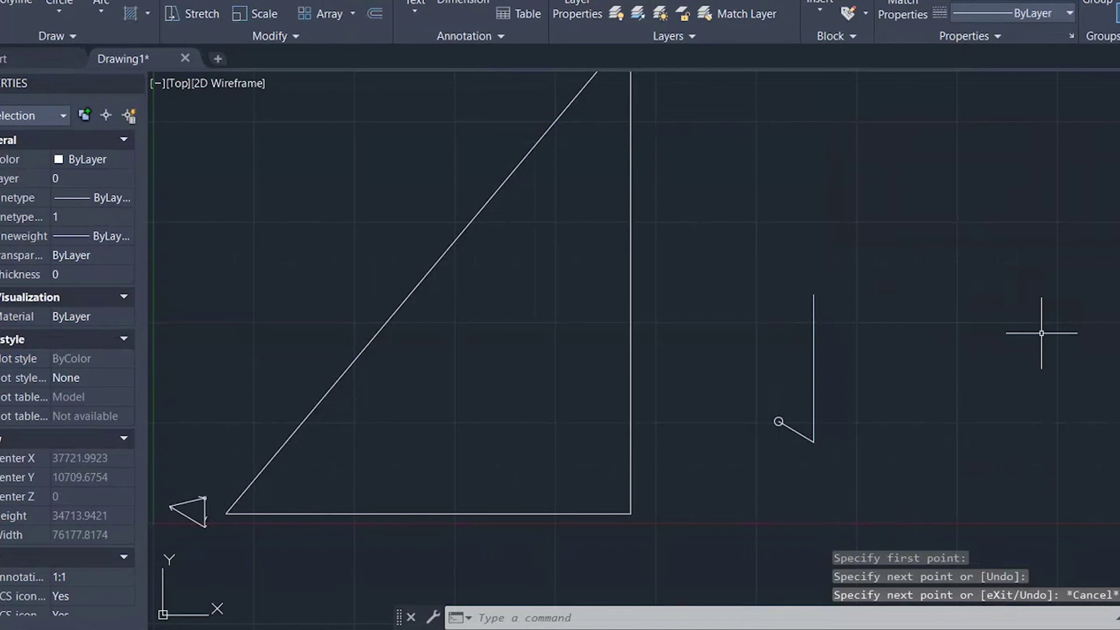
- Copy the large triangle's hypotenuse from its lower end to the centre of the small circle
{"action": "left_click", "coordinate": [398, 307]}
{"action": "right_click", "coordinate": [369, 237]}
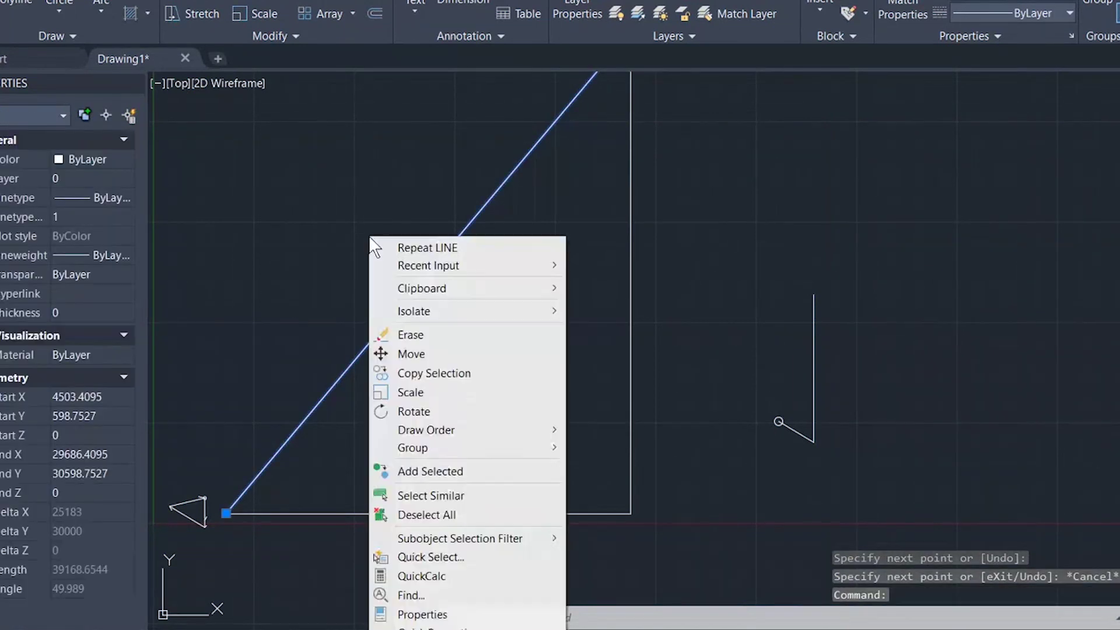
{"action": "left_click", "coordinate": [439, 373]}
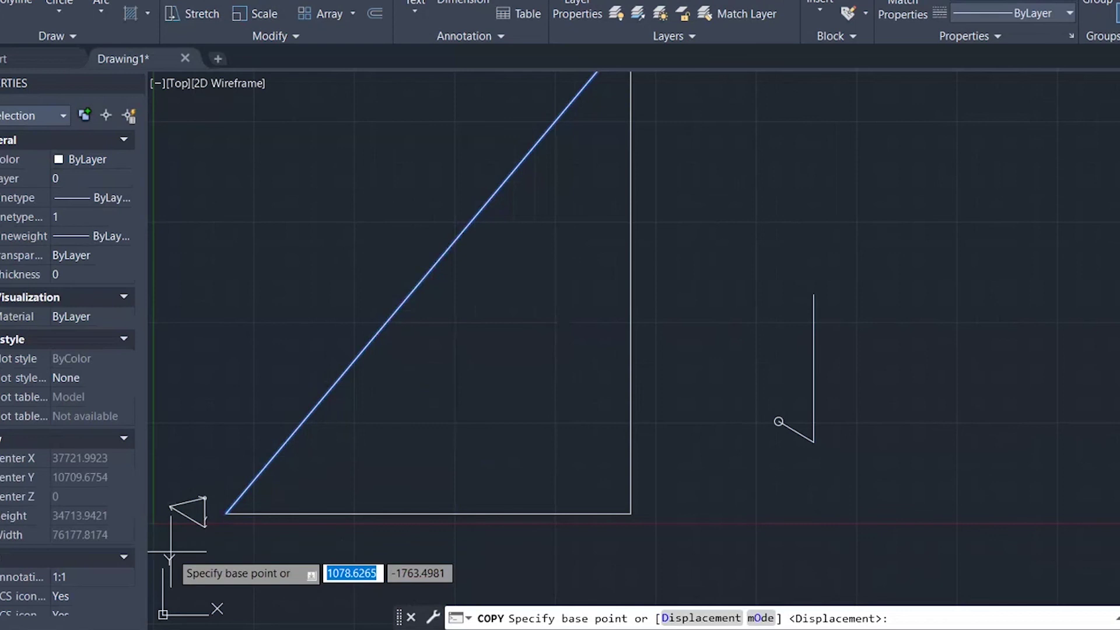
{"action": "left_click", "coordinate": [226, 513]}
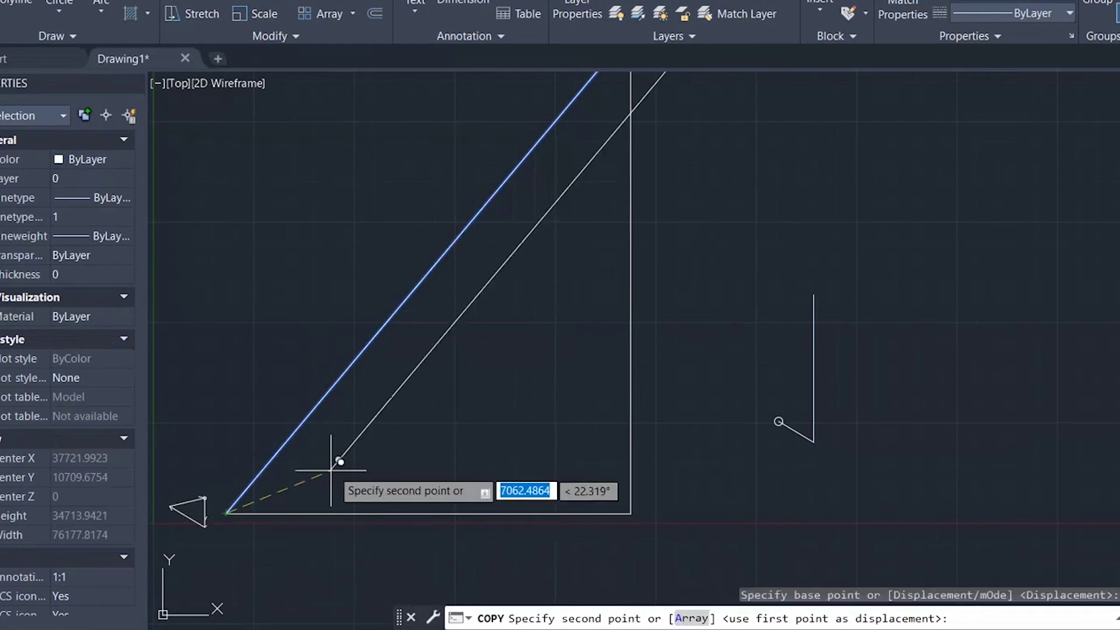
{"action": "scroll", "coordinate": [790, 421], "scroll_direction": "up", "scroll_amount": 8}
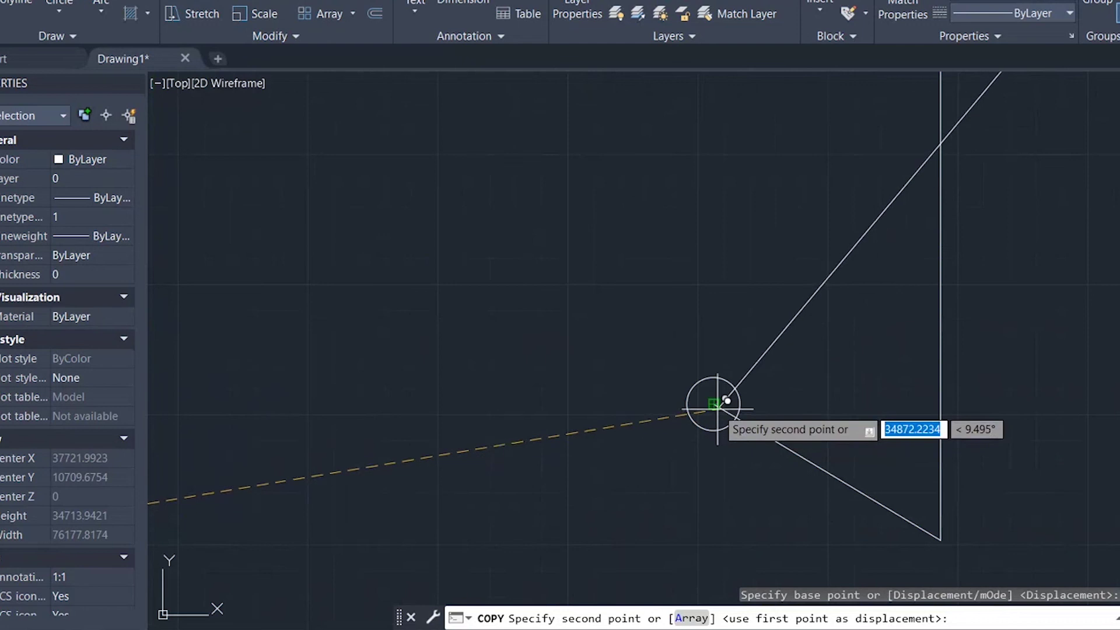
{"action": "left_click", "coordinate": [714, 403]}
{"action": "key", "text": "Escape"}
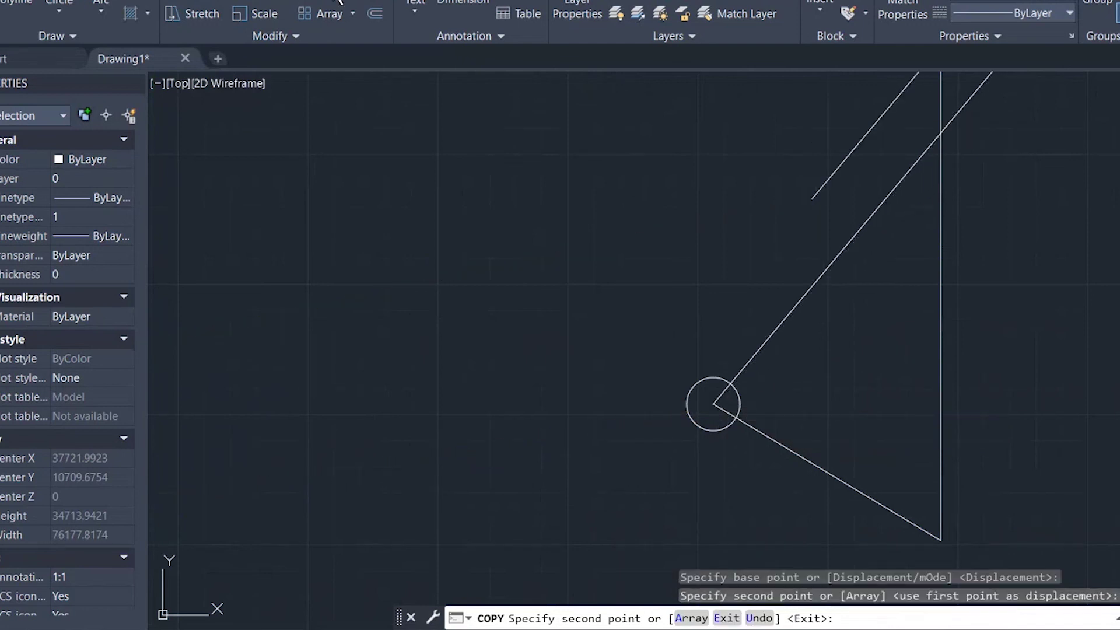
{"action": "type", "text": "f"}
{"action": "key", "text": "Return"}
{"action": "left_click", "coordinate": [940, 257]}
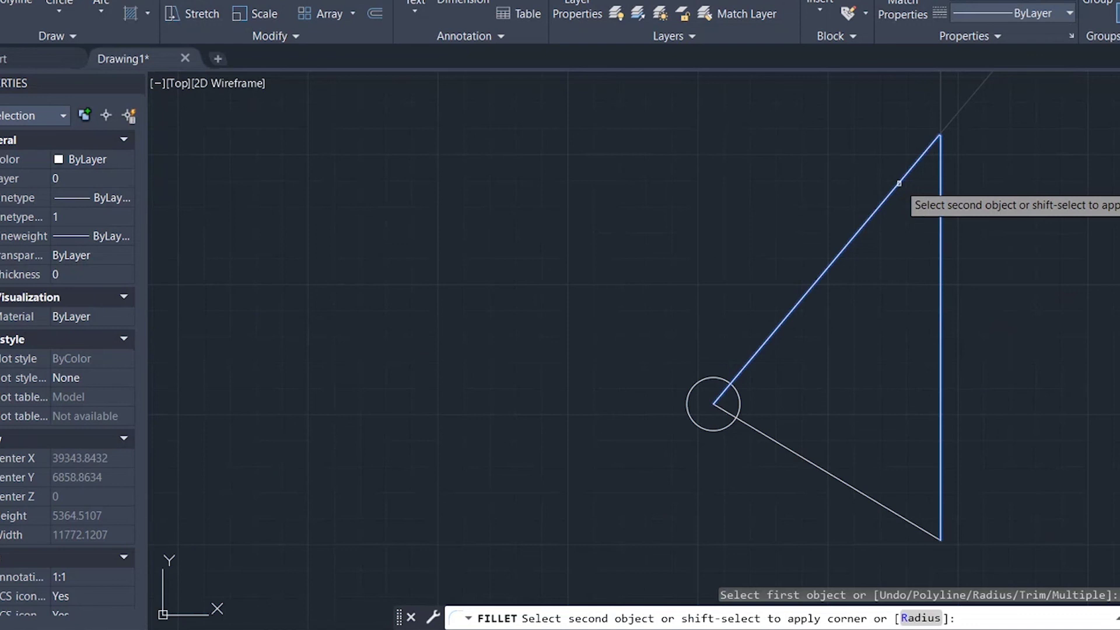
{"action": "key", "text": "Escape"}
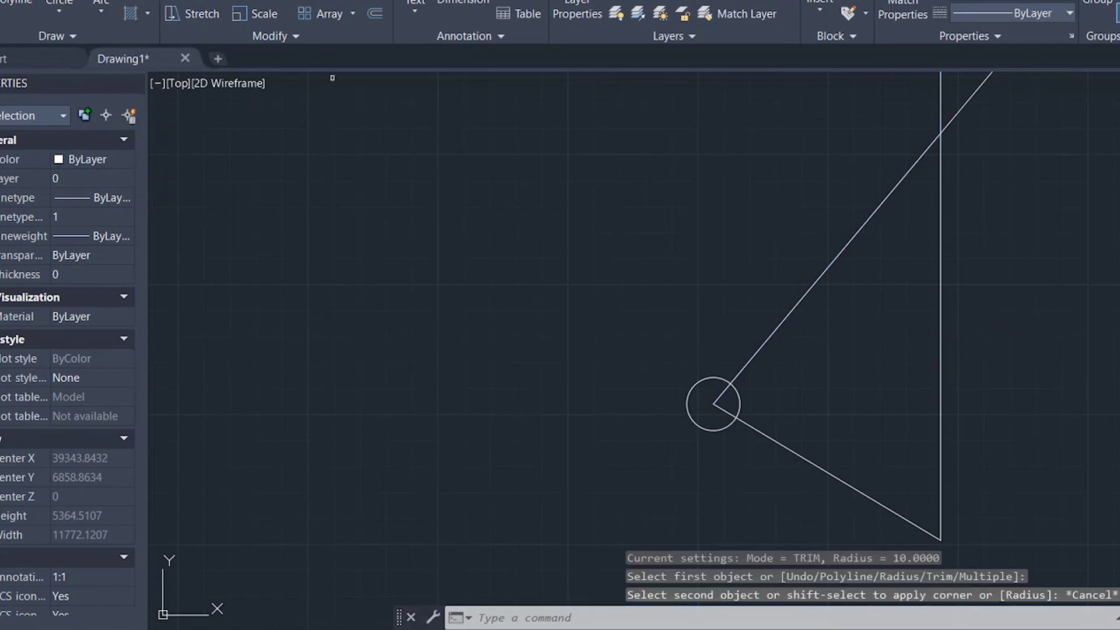
- Fillet the sloping line from the circle with the vertical line at radius 0 to close the force triangle's upper corner
{"action": "key", "text": "Return"}
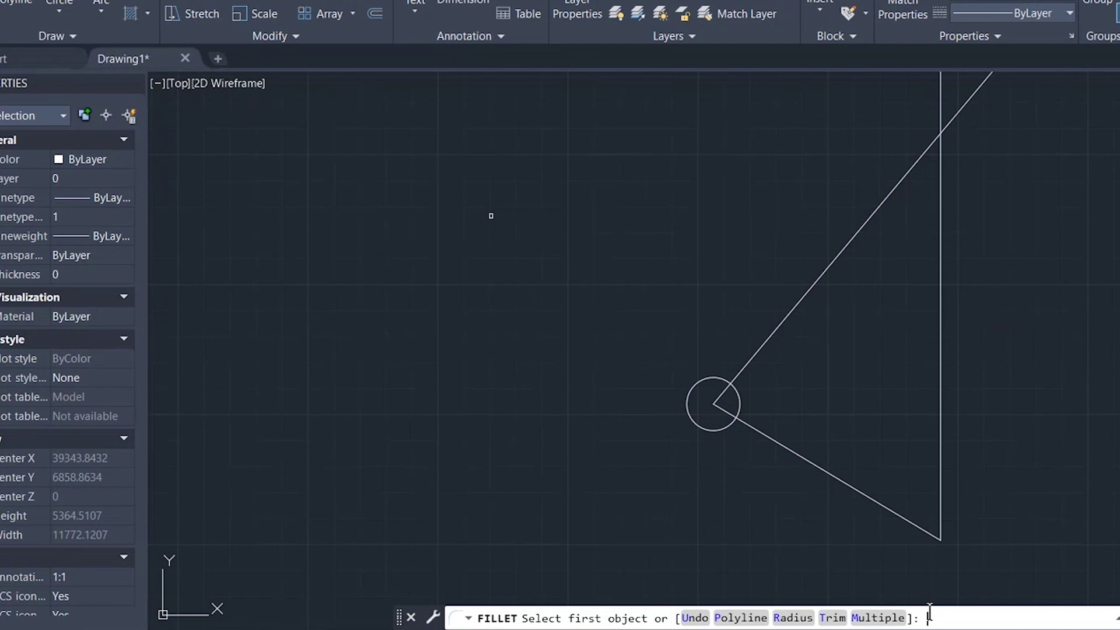
{"action": "key", "text": "Return"}
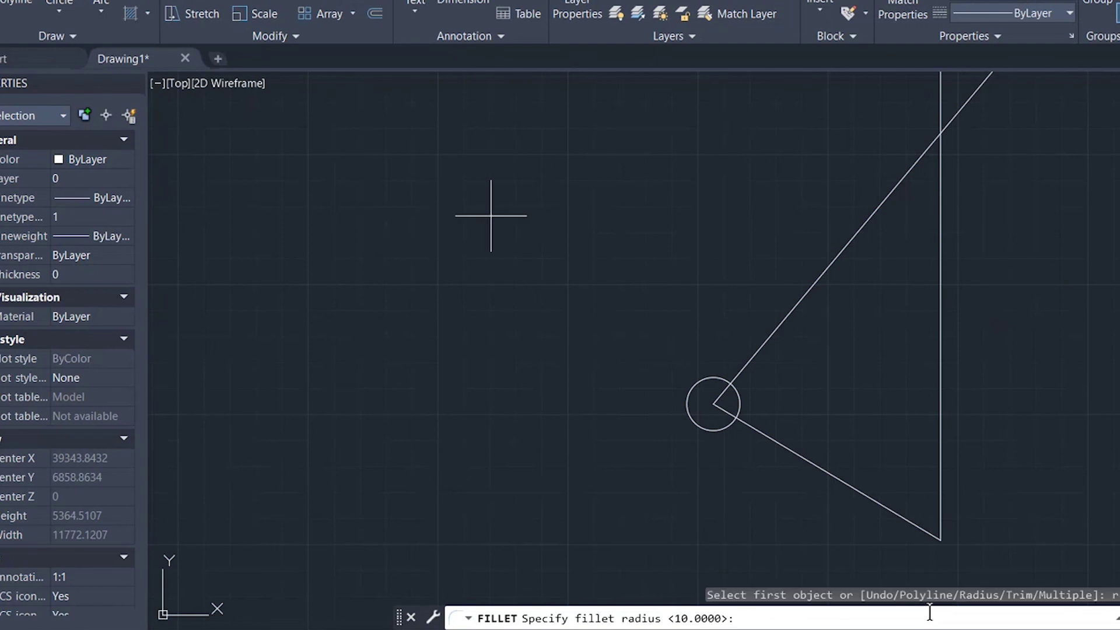
{"action": "type", "text": "0"}
{"action": "key", "text": "Return"}
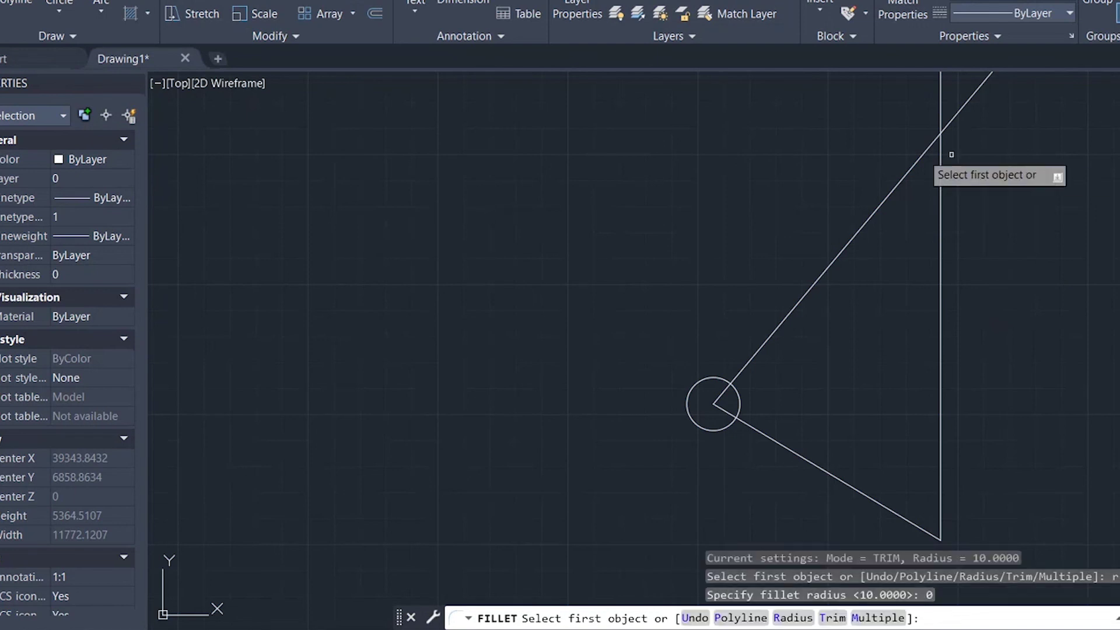
{"action": "left_click", "coordinate": [917, 164]}
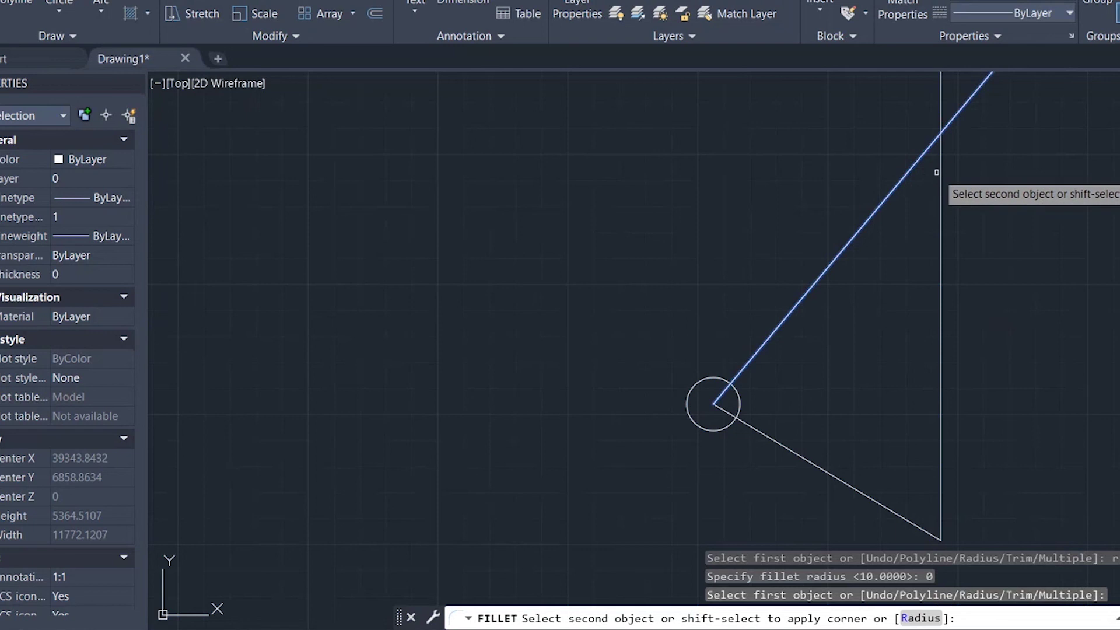
{"action": "left_click", "coordinate": [940, 170]}
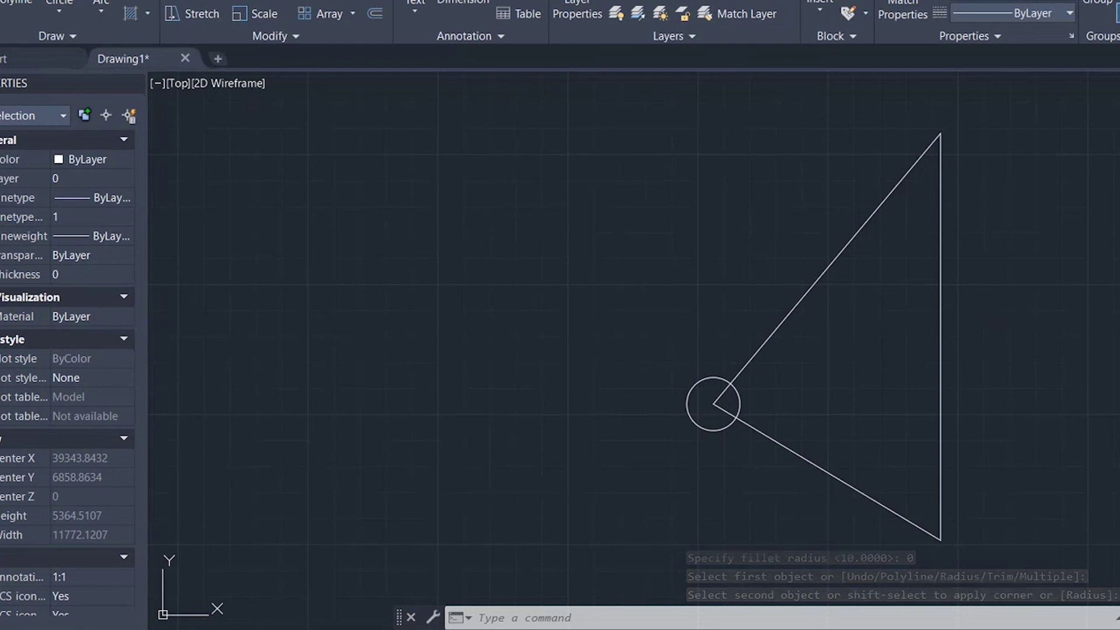
- Draw short arrowhead strokes at the force triangle's lower corner and at its upper corner
{"action": "type", "text": "l"}
{"action": "key", "text": "Return"}
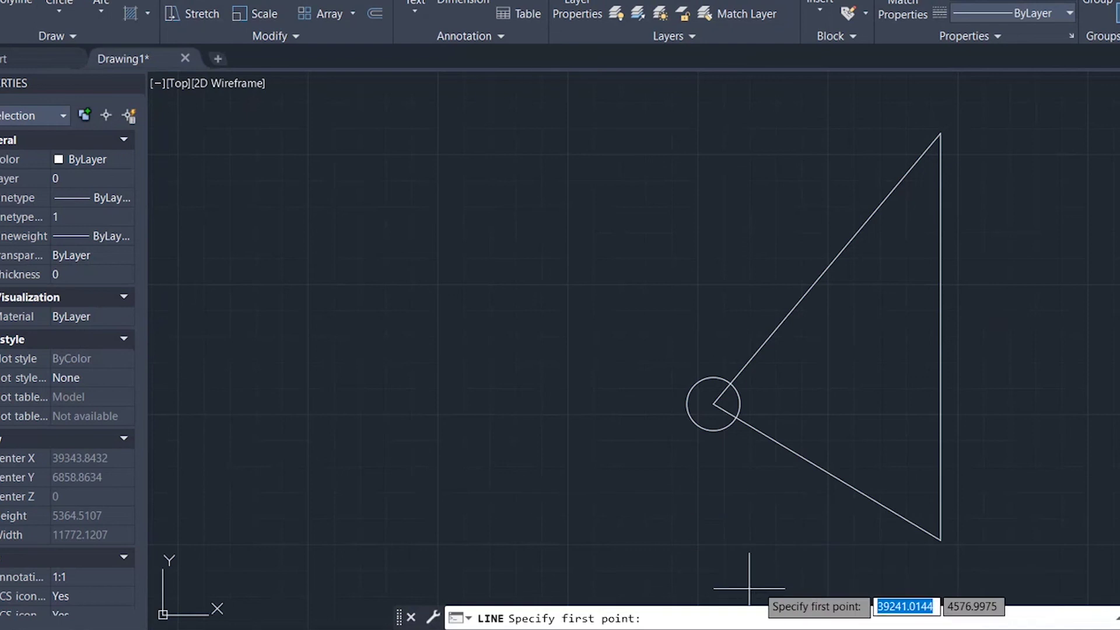
{"action": "left_click", "coordinate": [941, 540]}
{"action": "left_click", "coordinate": [897, 530]}
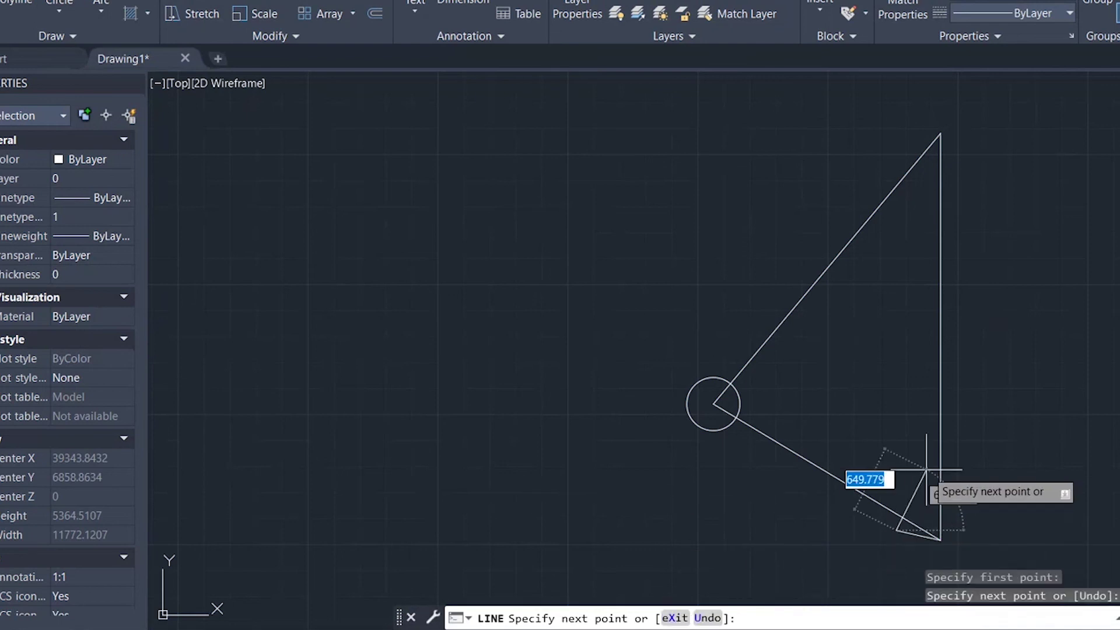
{"action": "key", "text": "Escape"}
{"action": "key", "text": "Return"}
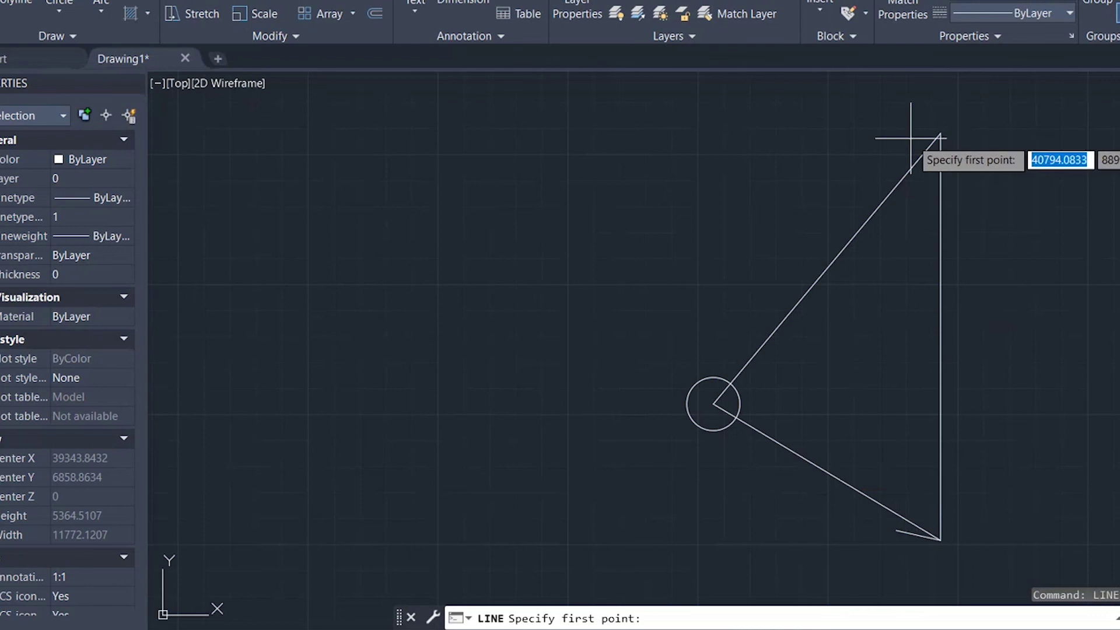
{"action": "left_click", "coordinate": [941, 133]}
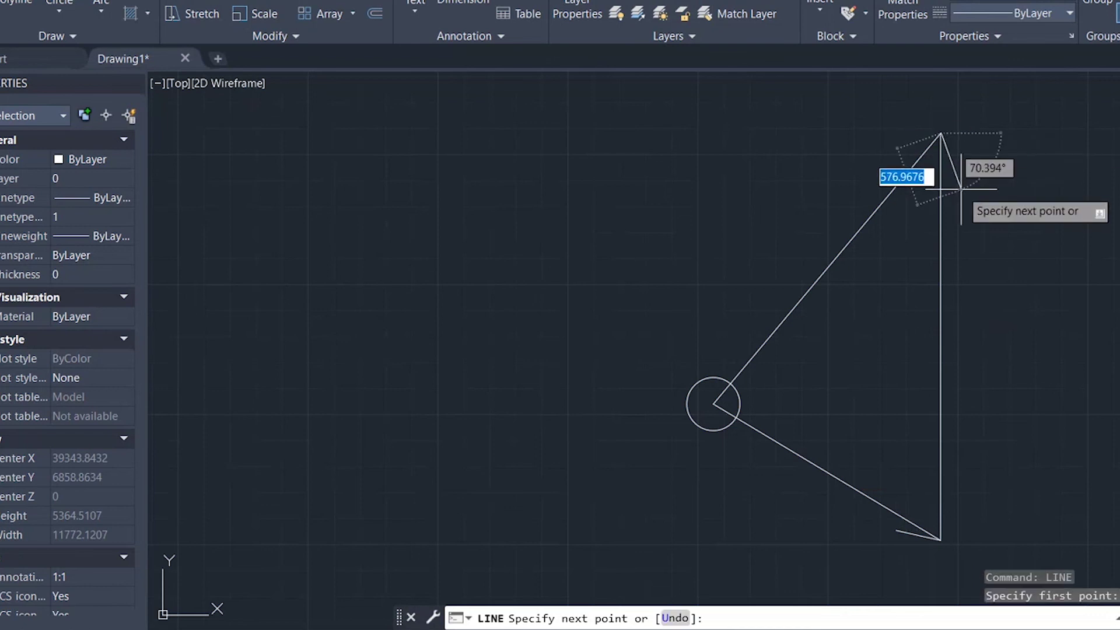
{"action": "left_click", "coordinate": [959, 187]}
{"action": "key", "text": "Escape"}
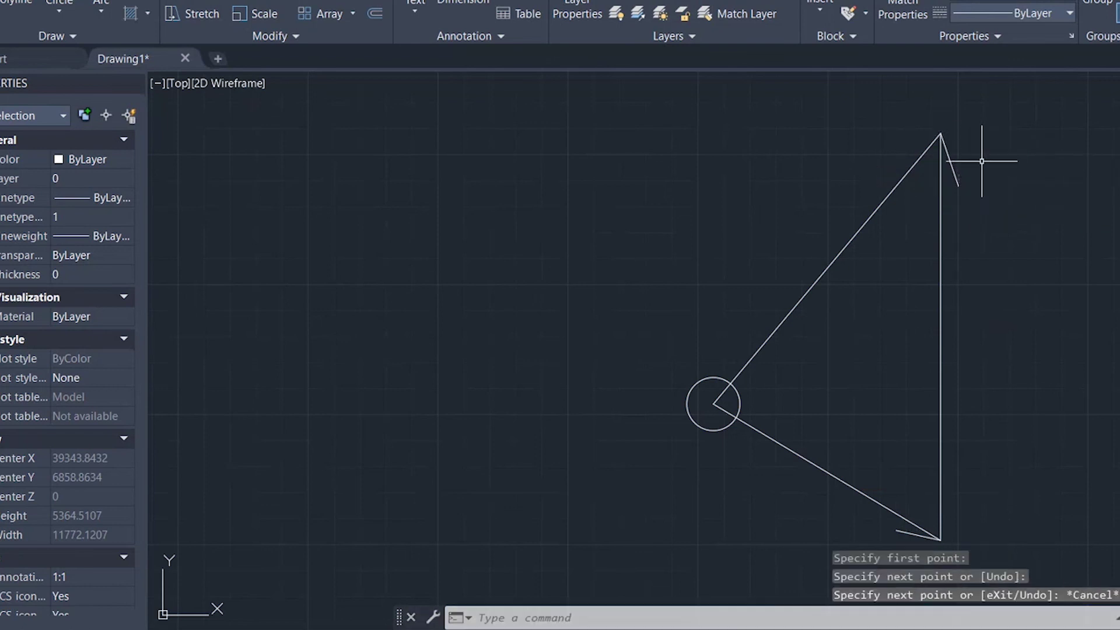
- Reverse the direction of the force triangle's upper sloping side and inspect its angle
{"action": "left_click", "coordinate": [907, 166]}
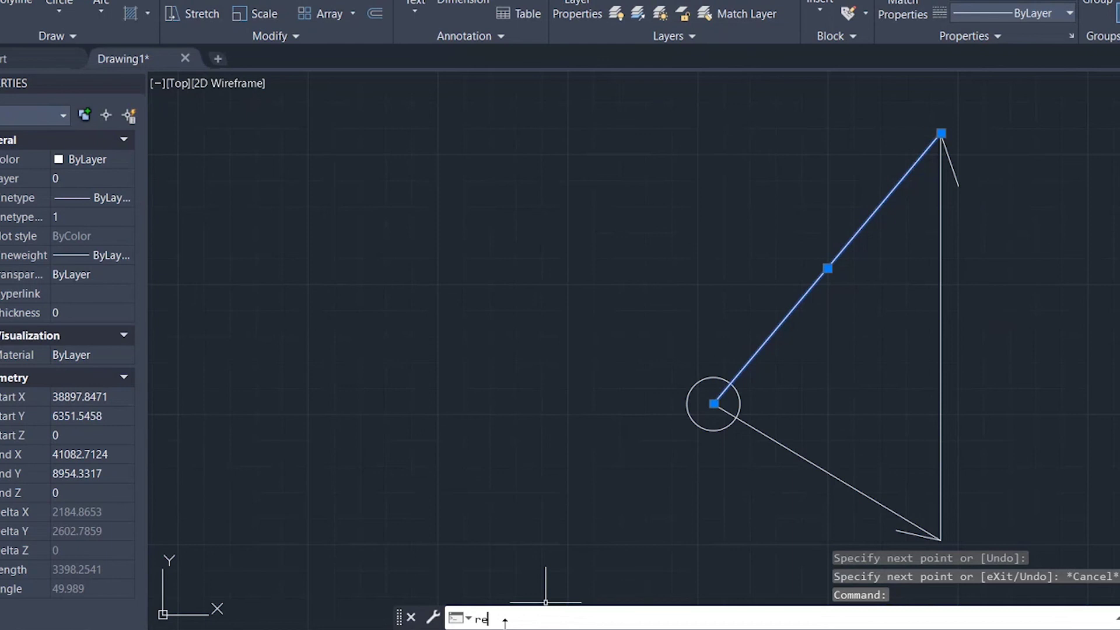
{"action": "key", "text": "Return"}
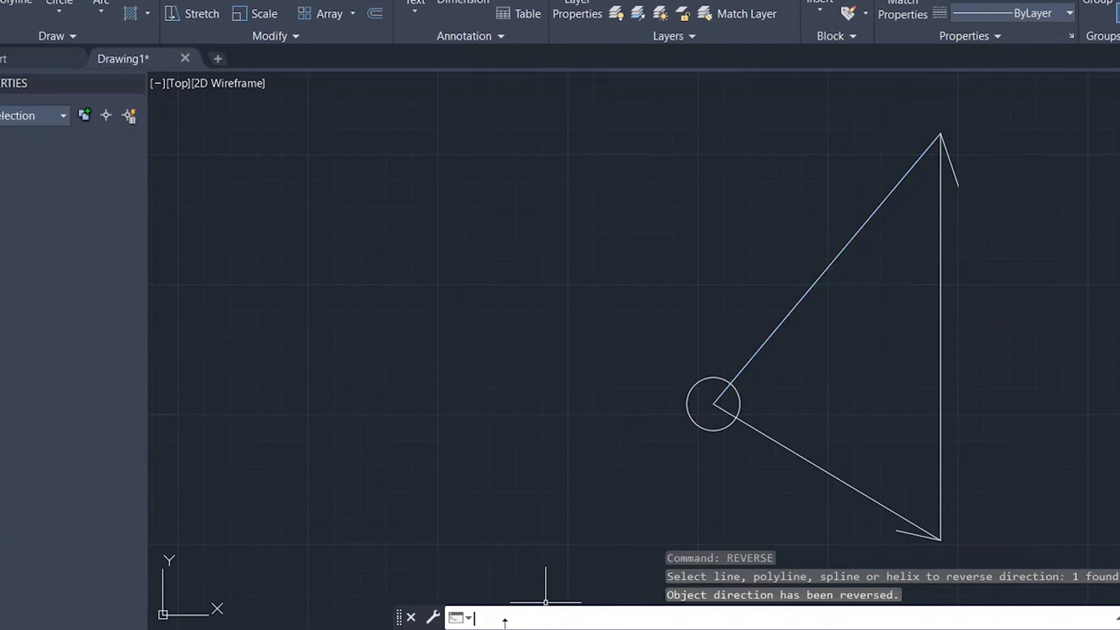
{"action": "key", "text": "Escape"}
{"action": "left_click", "coordinate": [836, 259]}
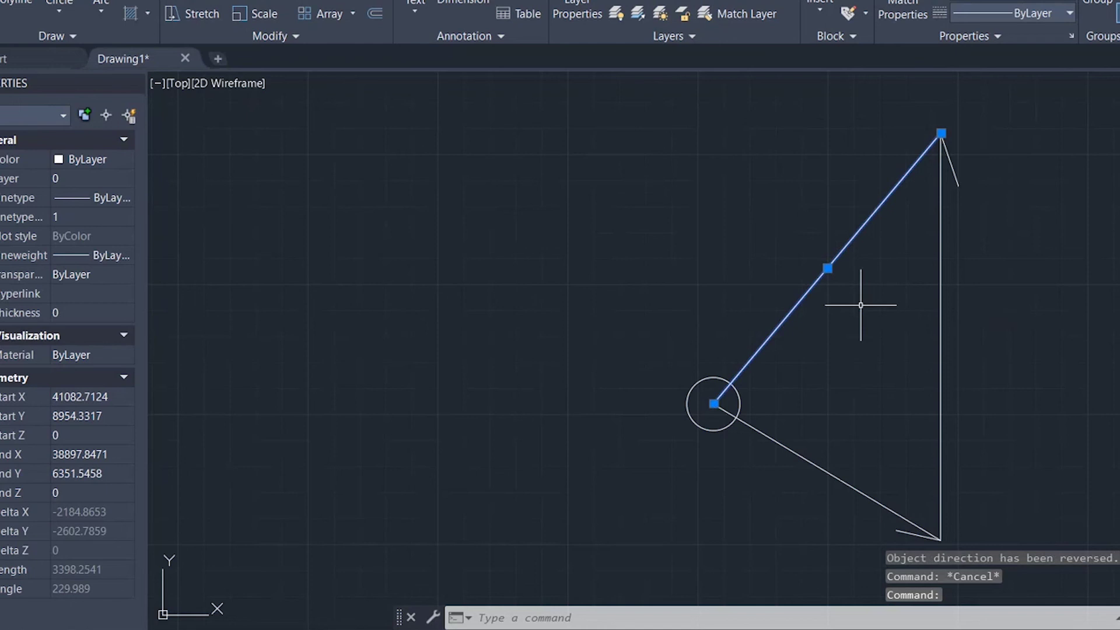
{"action": "key", "text": "Escape"}
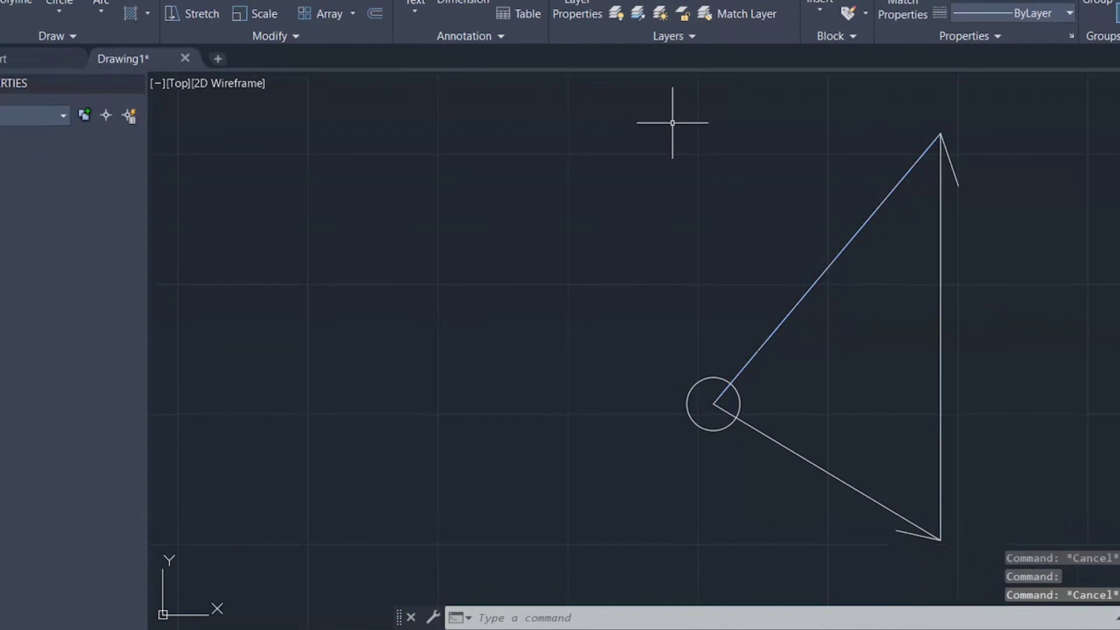
- Draw a short arrowhead stroke at the circled corner of the force triangle
{"action": "type", "text": "l"}
{"action": "key", "text": "Return"}
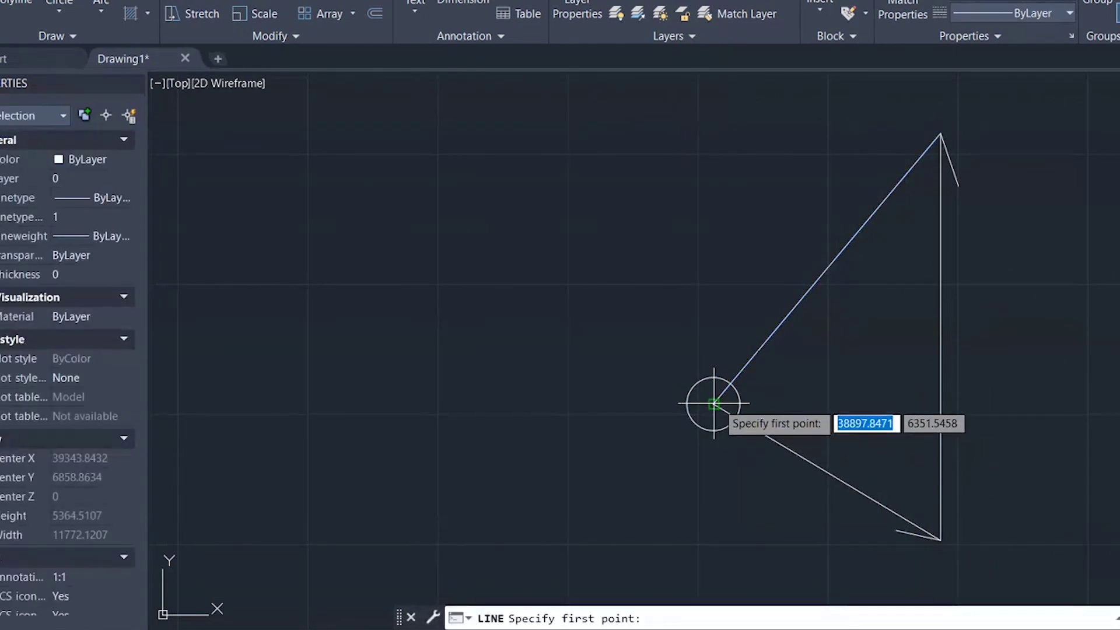
{"action": "left_click", "coordinate": [714, 403]}
{"action": "key", "text": "Escape"}
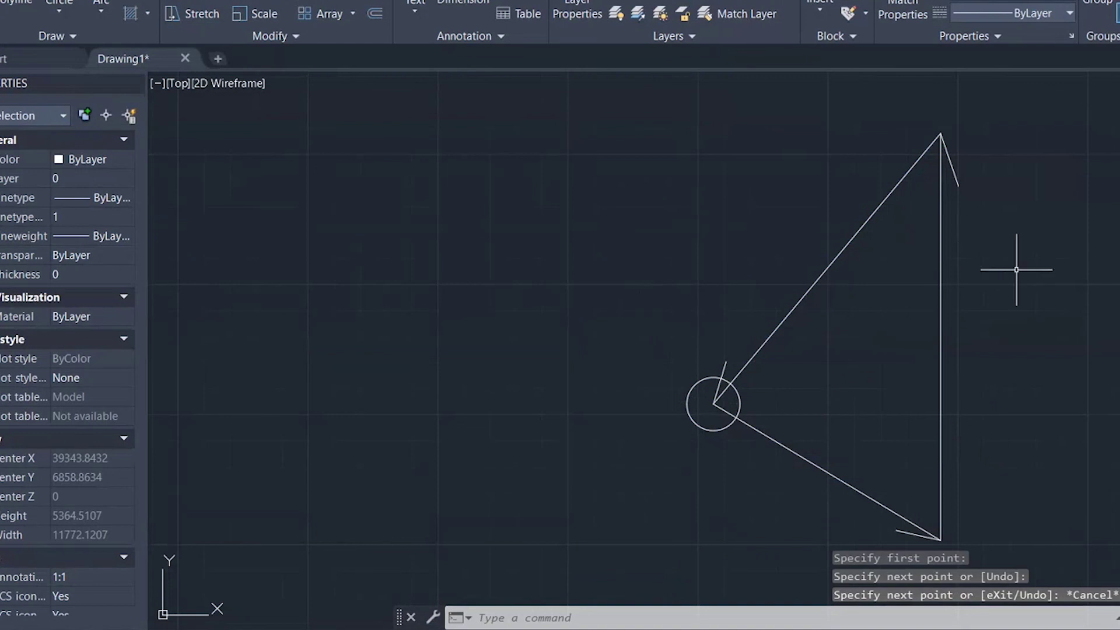
- Check the sketch in Photoshop and copy the length value of the force triangle's upper sloping side
{"action": "left_click", "coordinate": [869, 211]}
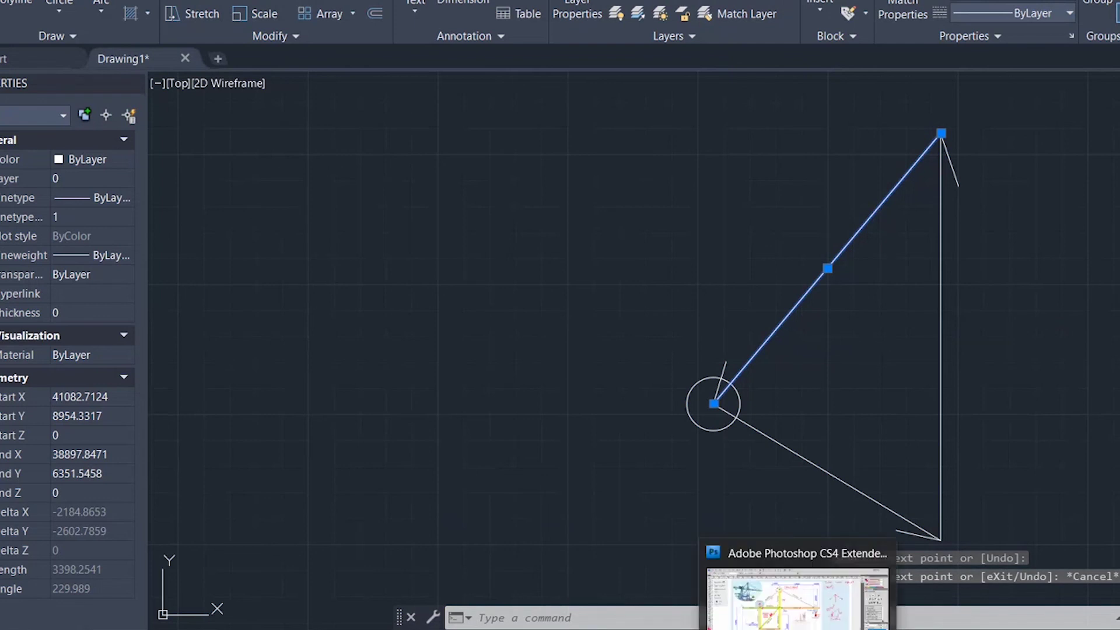
{"action": "left_click", "coordinate": [800, 604]}
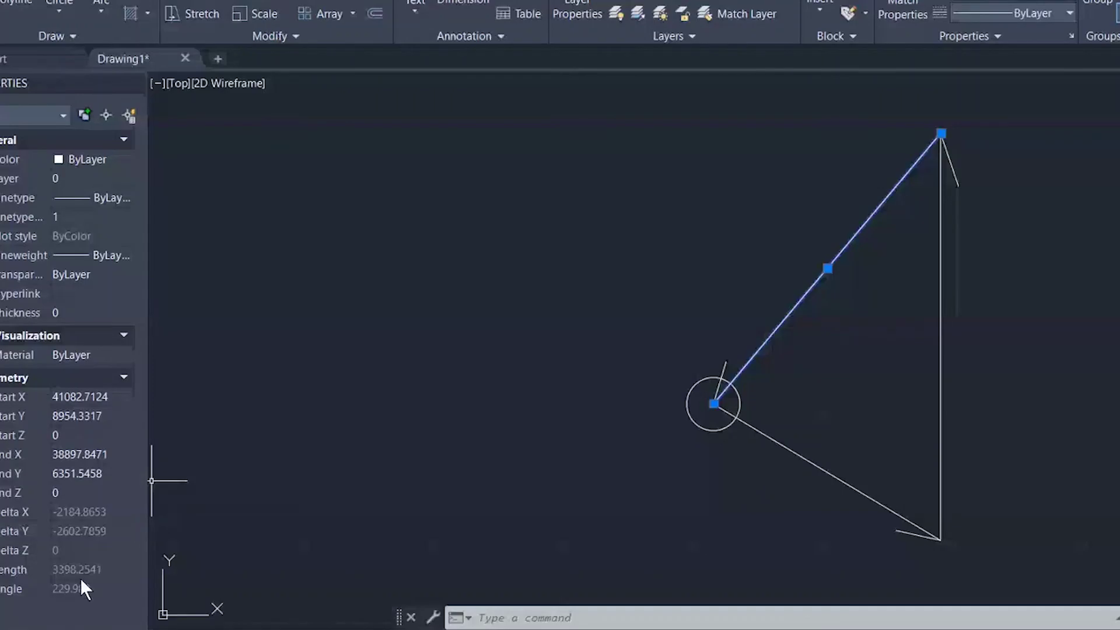
{"action": "left_click", "coordinate": [79, 569]}
{"action": "left_click", "coordinate": [126, 570]}
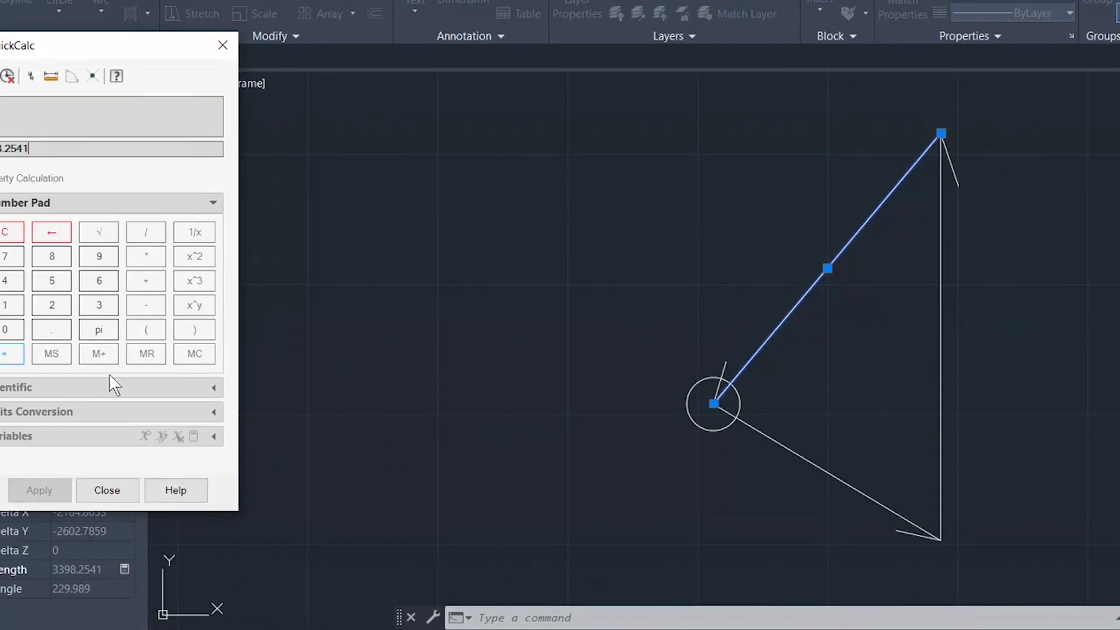
{"action": "double_click", "coordinate": [49, 148]}
{"action": "key", "text": "ctrl+c"}
{"action": "left_click", "coordinate": [223, 45]}
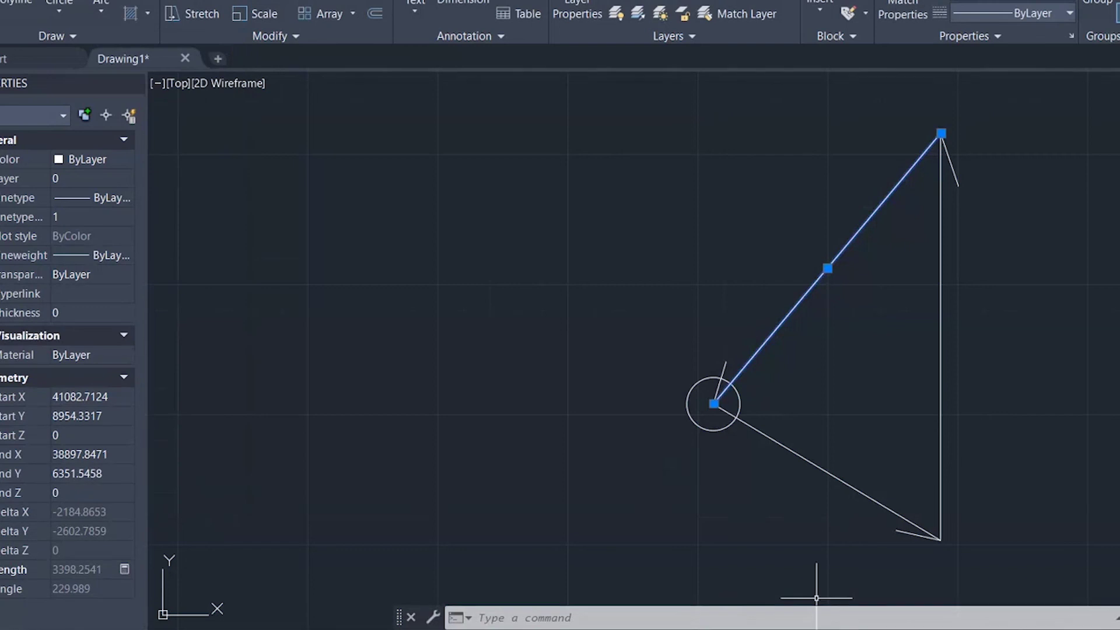
- Switch to the quiz page and answer the Backstays question with 3398.2541 kN, submitting it for checking
{"action": "key", "text": "alt+Tab"}
{"action": "scroll", "coordinate": [718, 522], "scroll_direction": "down", "scroll_amount": 5}
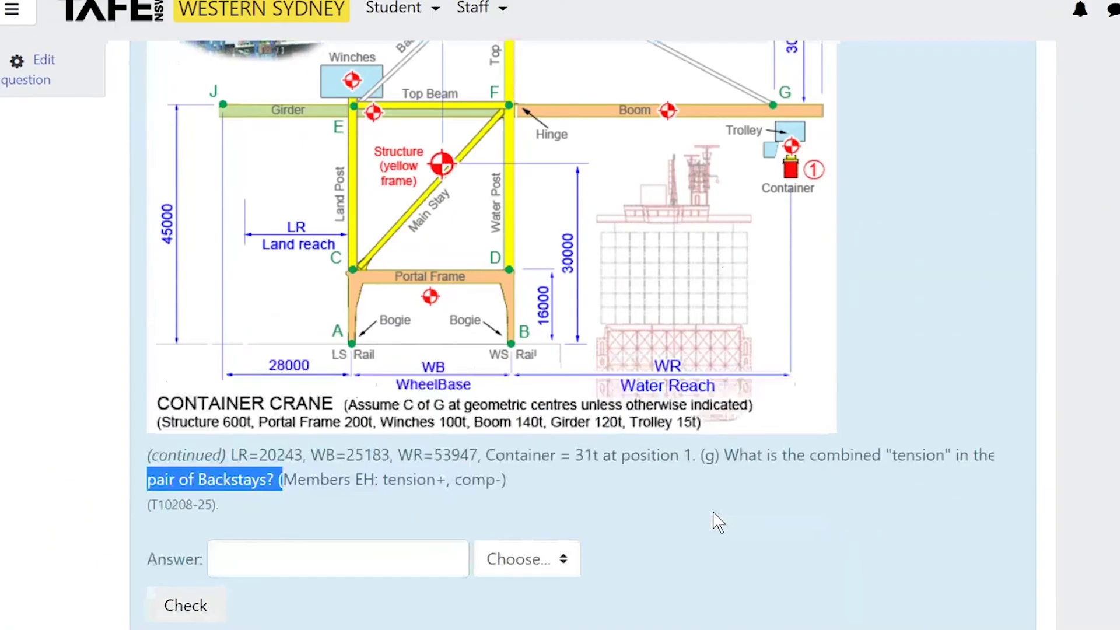
{"action": "left_click", "coordinate": [270, 549]}
{"action": "key", "text": "ctrl+v"}
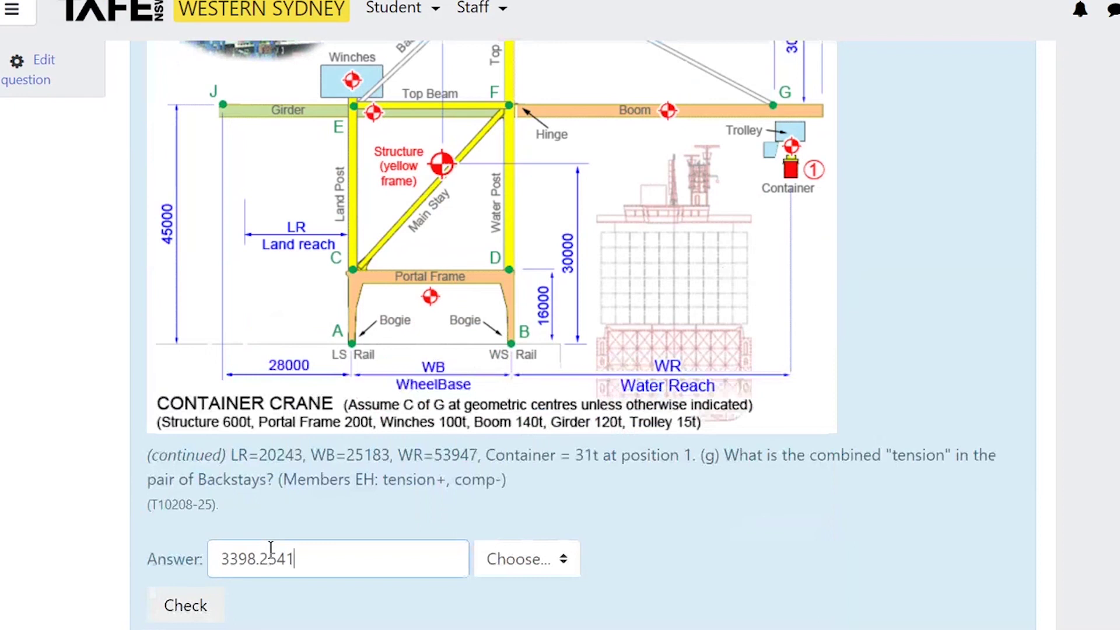
{"action": "left_click", "coordinate": [565, 561]}
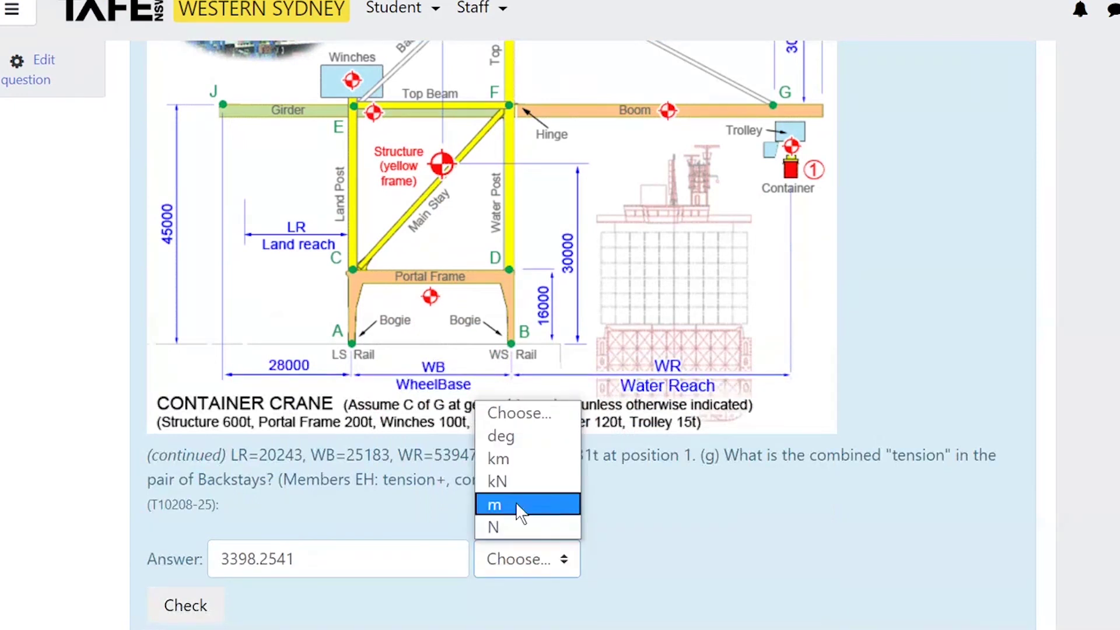
{"action": "left_click", "coordinate": [514, 481]}
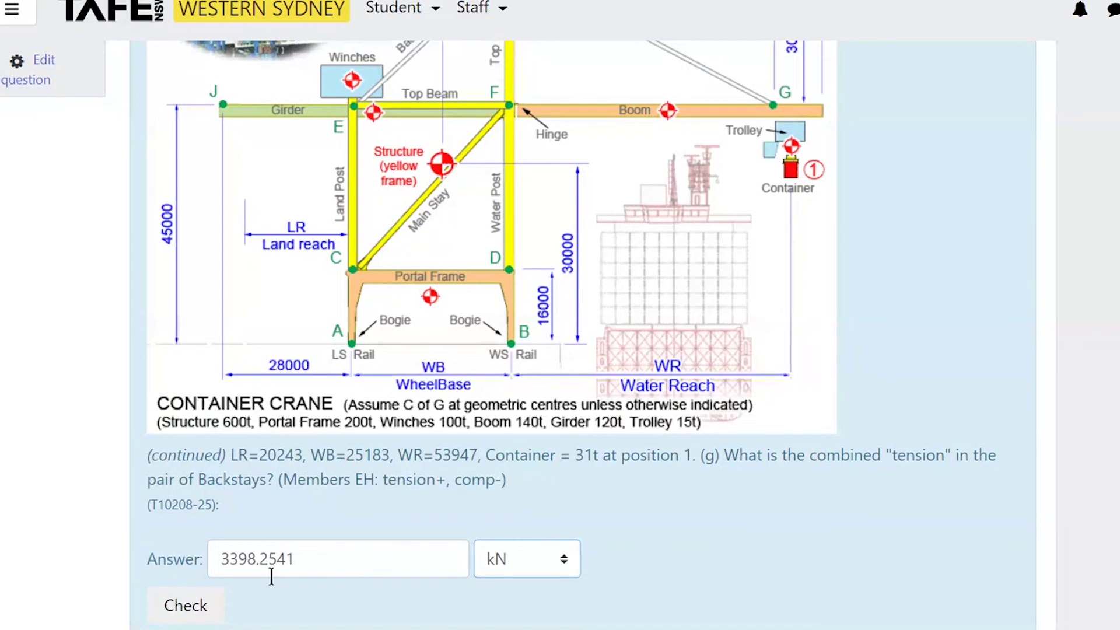
{"action": "left_click", "coordinate": [211, 608]}
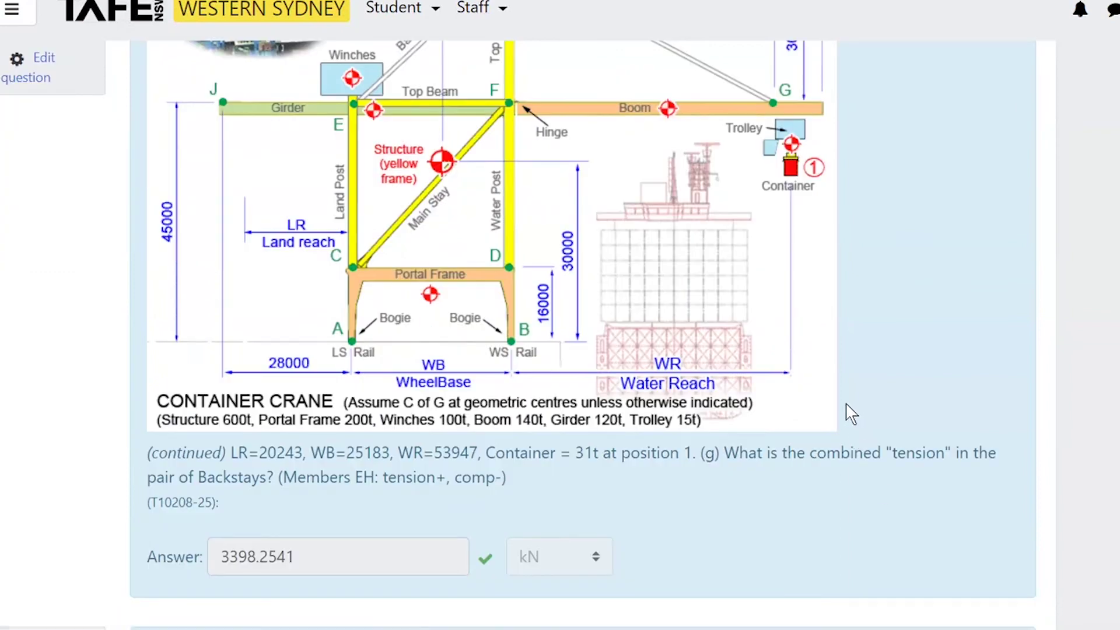
- Read question 20 about the total force on the Top Post at joint H and compare its wording with part (g)
{"action": "scroll", "coordinate": [850, 413], "scroll_direction": "down", "scroll_amount": 8}
{"action": "scroll", "coordinate": [851, 413], "scroll_direction": "down", "scroll_amount": 3}
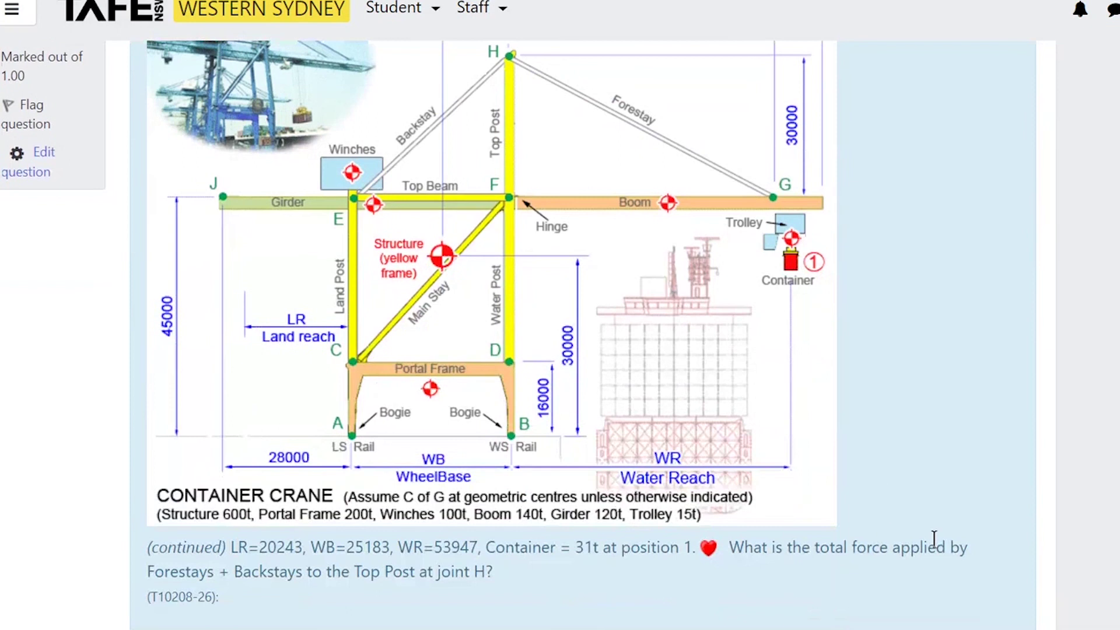
{"action": "left_click_drag", "start_coordinate": [968, 553], "coordinate": [852, 552]}
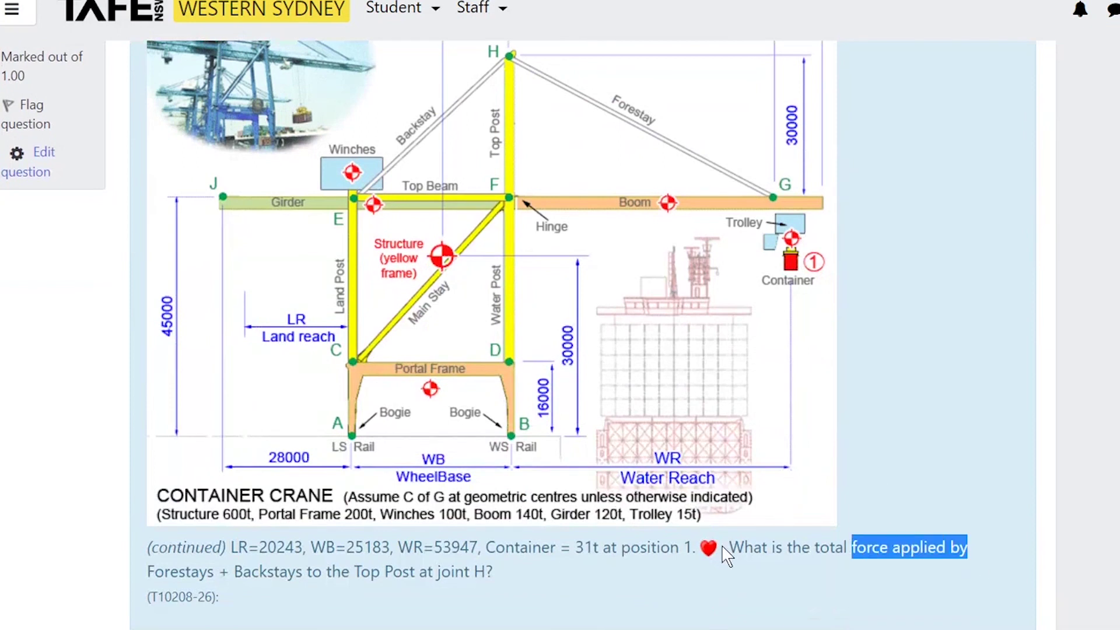
{"action": "scroll", "coordinate": [981, 387], "scroll_direction": "up", "scroll_amount": 5}
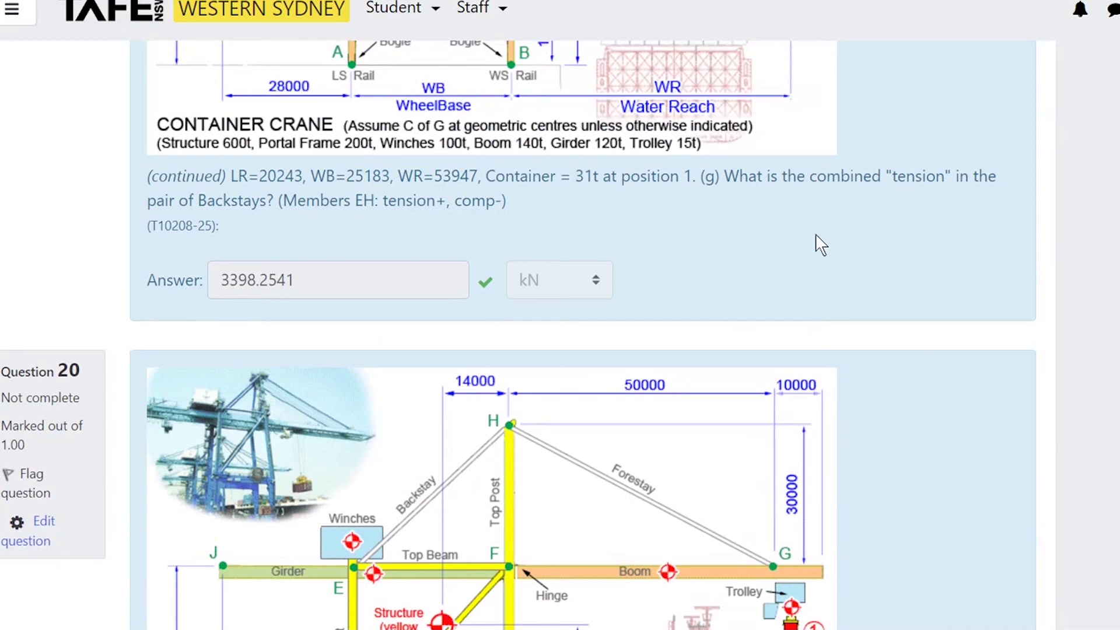
{"action": "left_click_drag", "start_coordinate": [716, 176], "coordinate": [719, 176]}
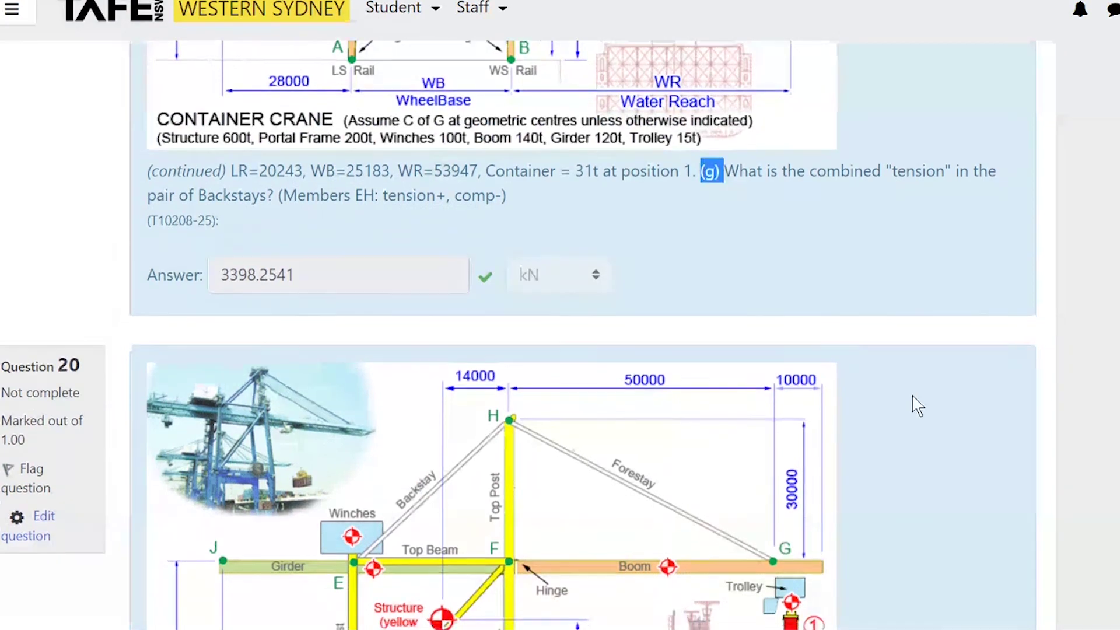
{"action": "scroll", "coordinate": [916, 405], "scroll_direction": "down", "scroll_amount": 5}
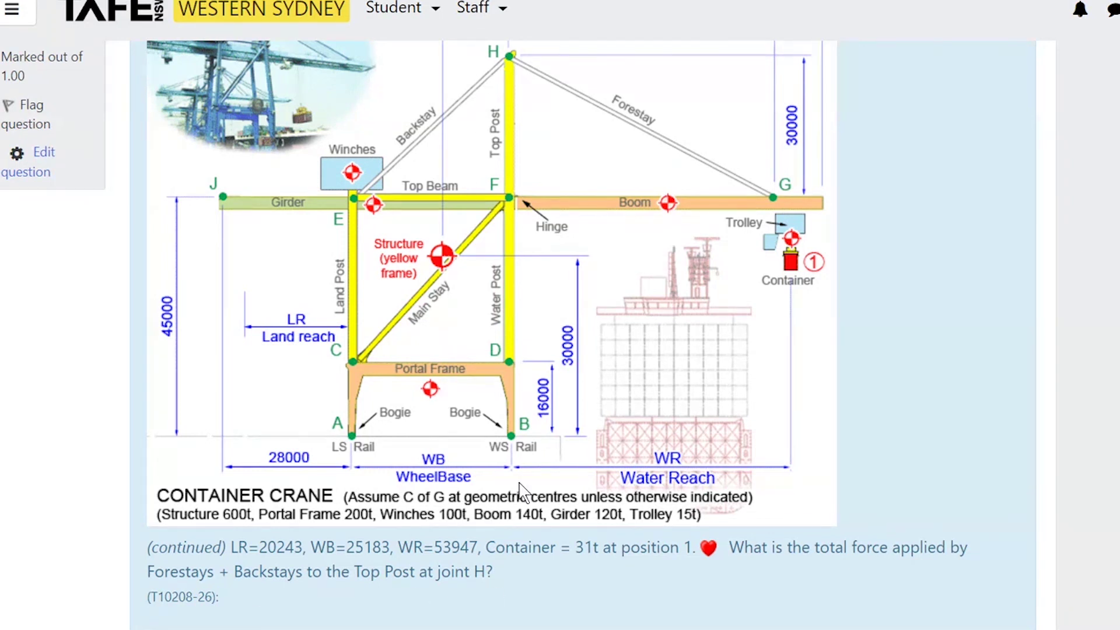
{"action": "scroll", "coordinate": [521, 491], "scroll_direction": "down", "scroll_amount": 3}
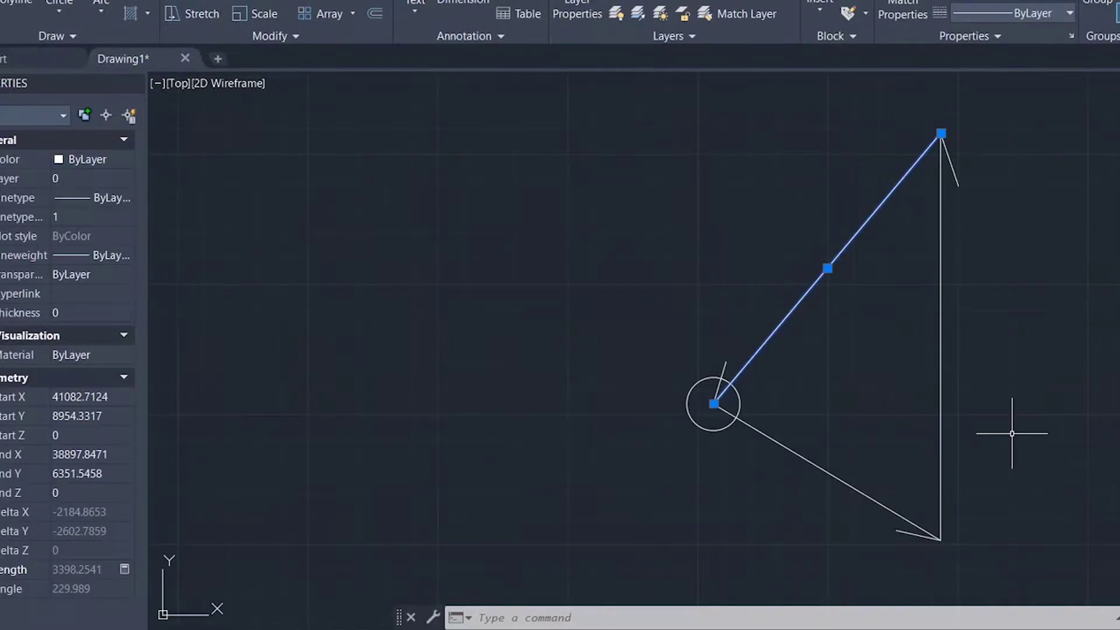
- Switch back to AutoCAD and copy the length value of the force triangle's vertical side
{"action": "key", "text": "Escape"}
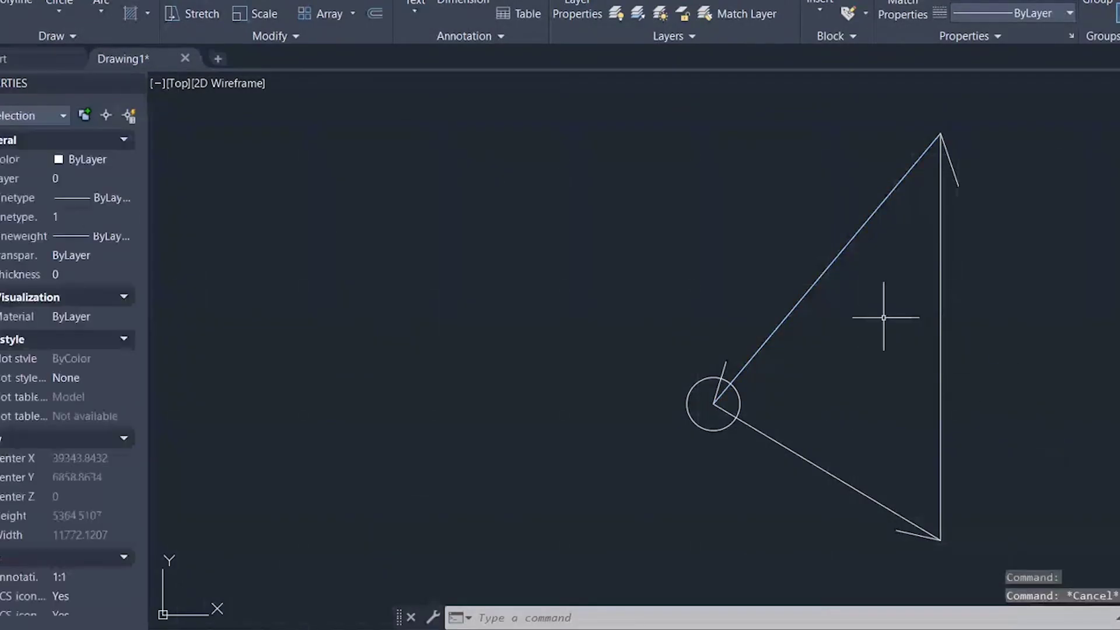
{"action": "left_click", "coordinate": [940, 329]}
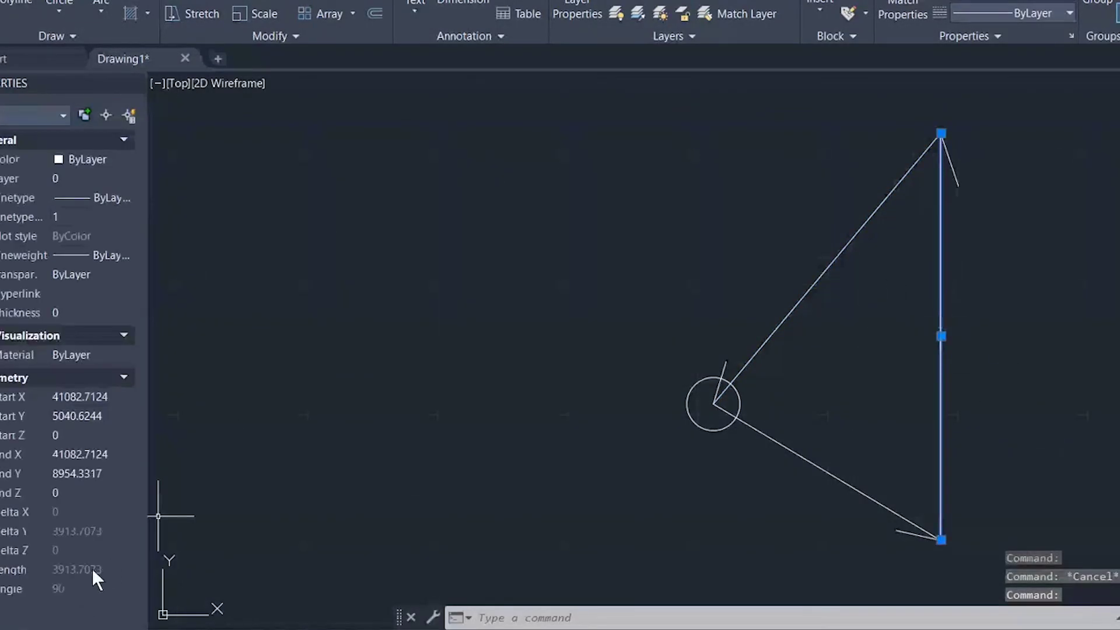
{"action": "mouse_move", "coordinate": [120, 578]}
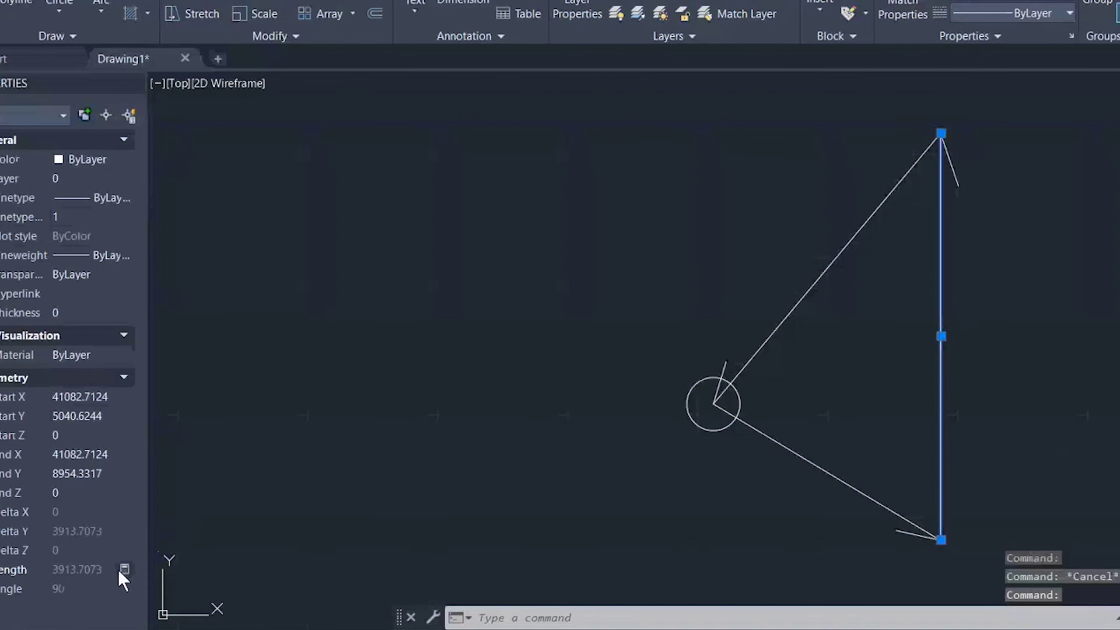
{"action": "left_click", "coordinate": [119, 570]}
{"action": "key", "text": "ctrl+c"}
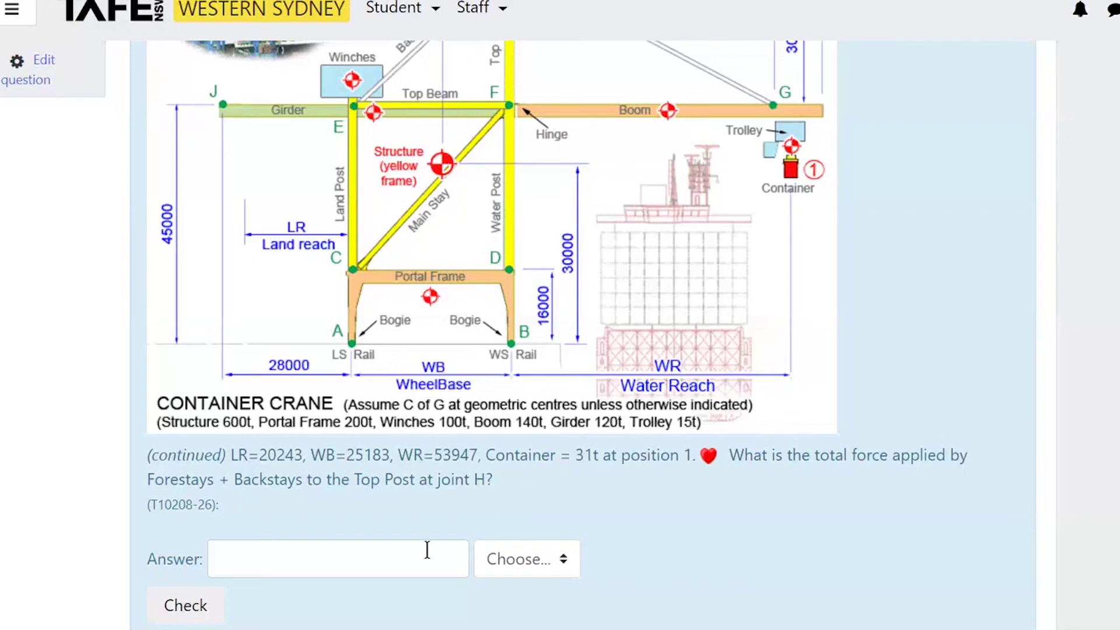
- Answer question 20 about the total force on the Top Post with 3913.7073 kN and submit it for checking
{"action": "left_click", "coordinate": [299, 563]}
{"action": "key", "text": "ctrl+v"}
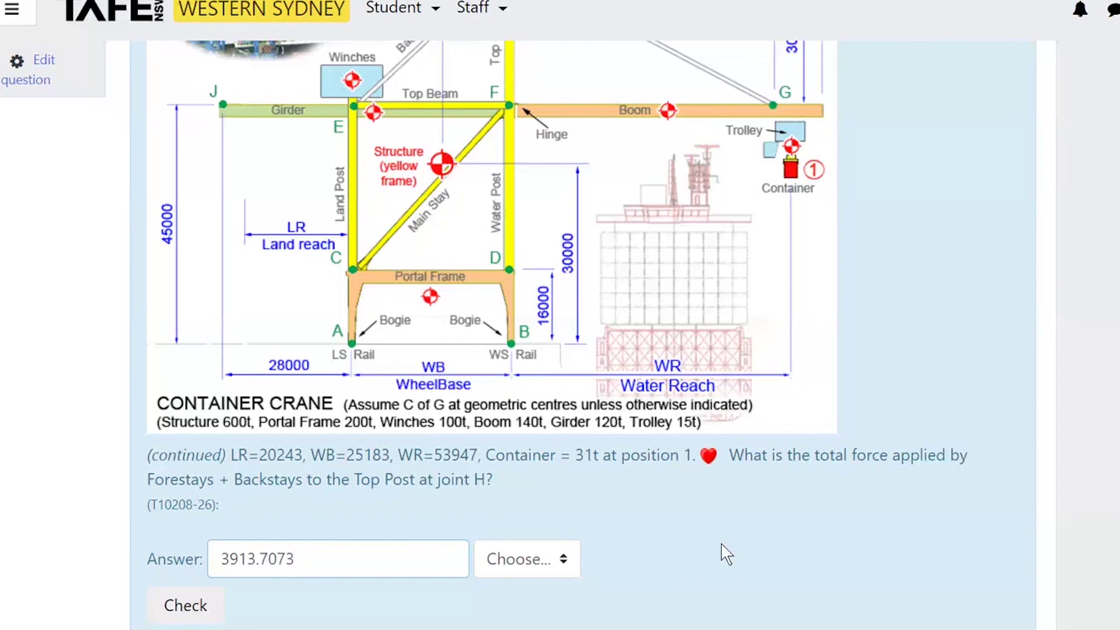
{"action": "left_click", "coordinate": [566, 570]}
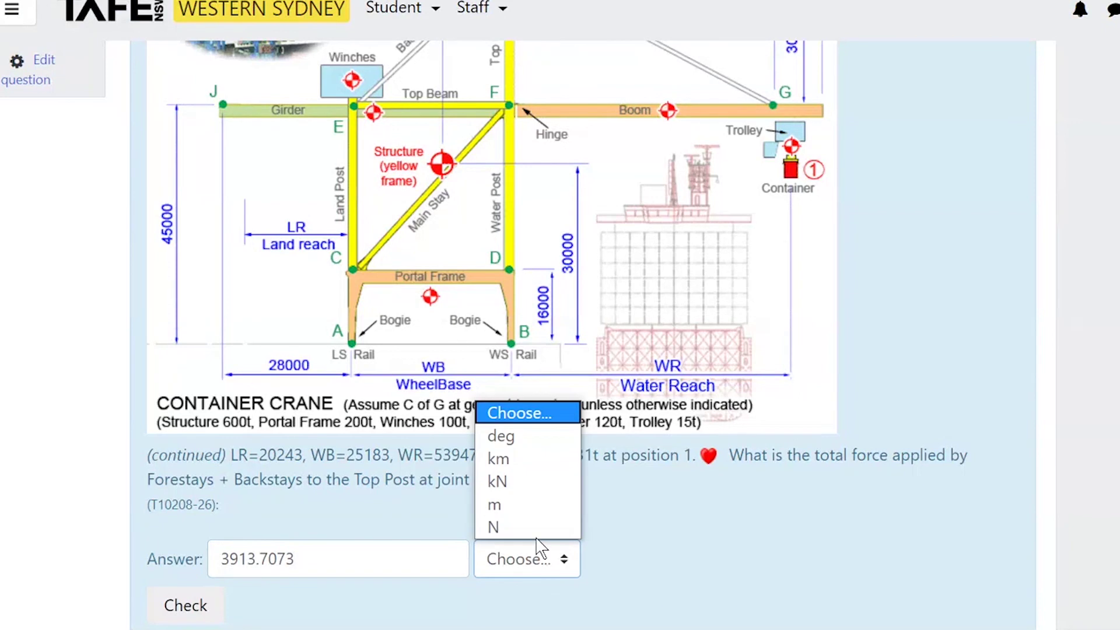
{"action": "left_click", "coordinate": [525, 483]}
{"action": "left_click", "coordinate": [187, 610]}
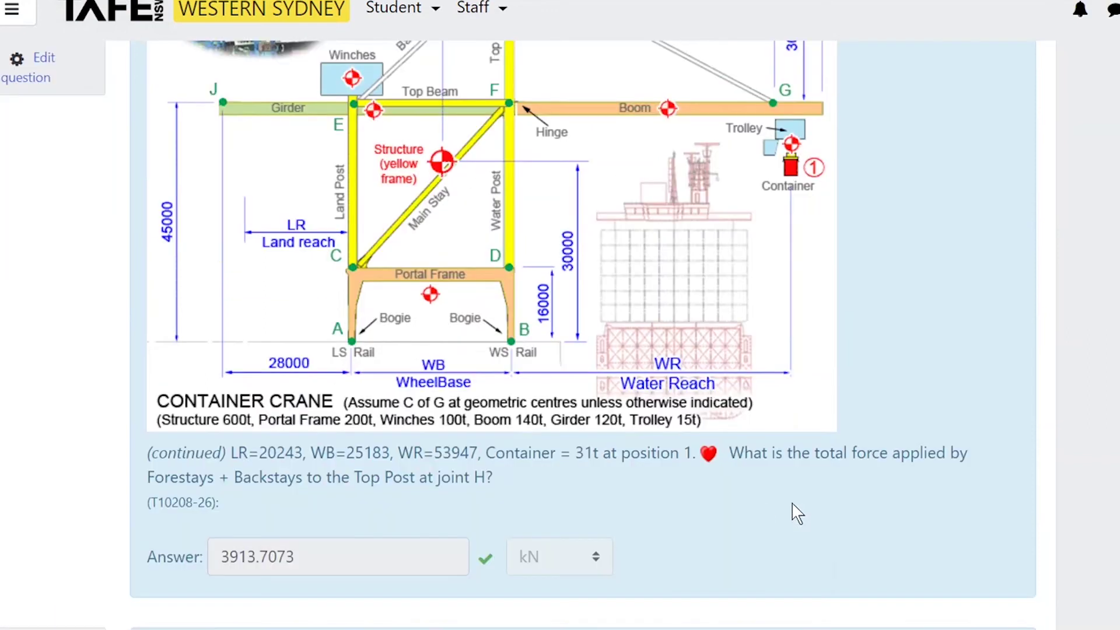
- Read question 21 about the reaction forces at A and B with the boom lifted through 75 degrees, including its answer options
{"action": "scroll", "coordinate": [840, 520], "scroll_direction": "down", "scroll_amount": 9}
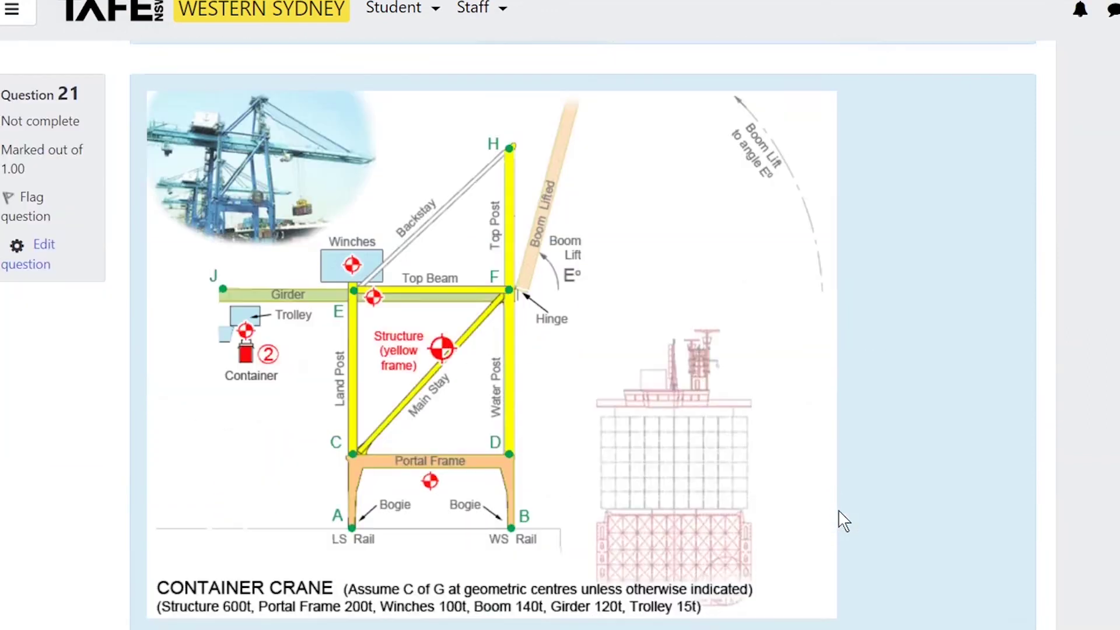
{"action": "scroll", "coordinate": [840, 520], "scroll_direction": "down", "scroll_amount": 2}
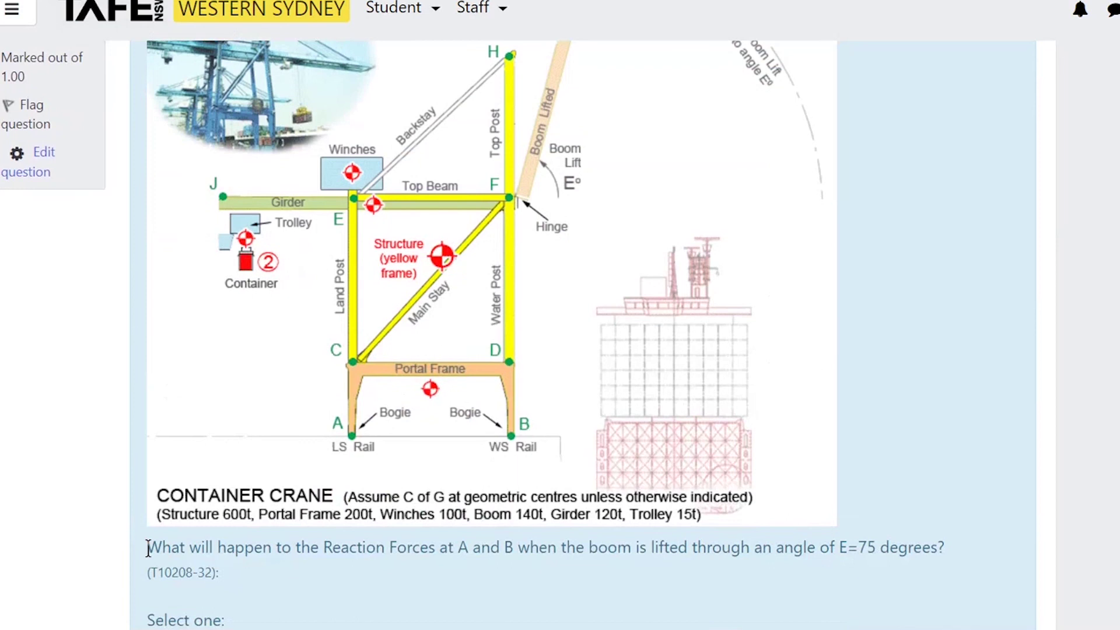
{"action": "left_click_drag", "start_coordinate": [149, 549], "coordinate": [643, 535]}
{"action": "left_click_drag", "start_coordinate": [643, 534], "coordinate": [942, 536]}
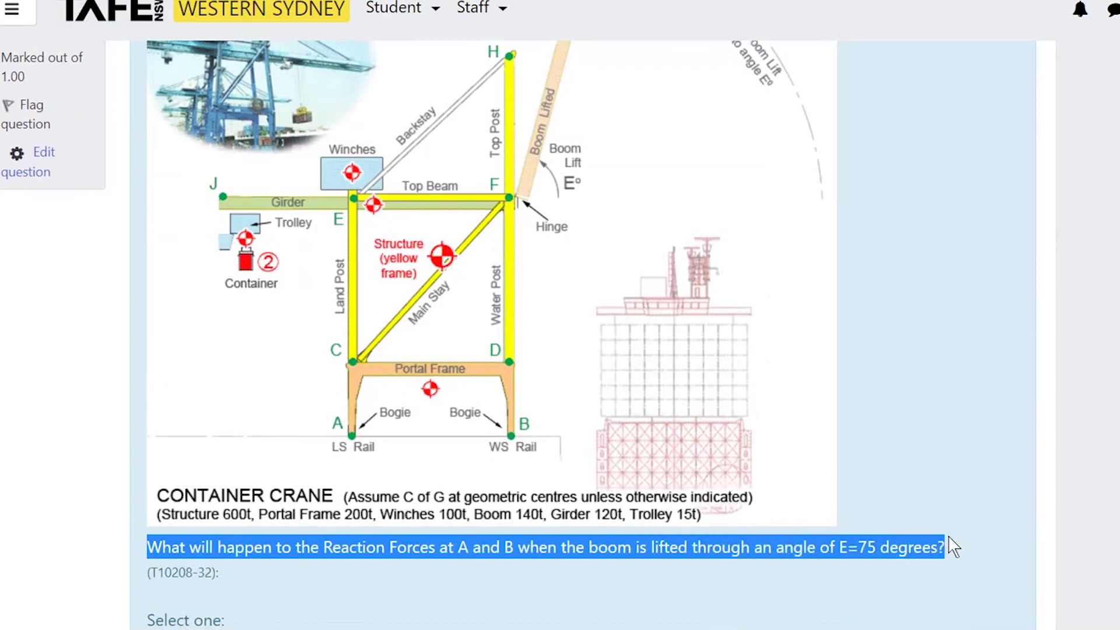
{"action": "scroll", "coordinate": [875, 355], "scroll_direction": "up", "scroll_amount": 4}
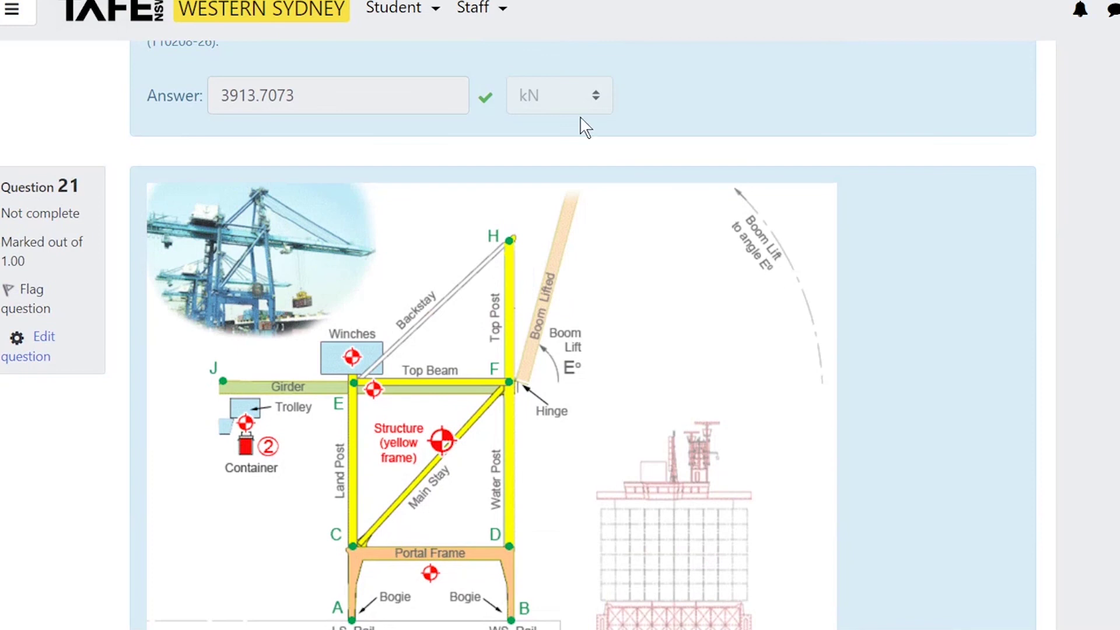
{"action": "scroll", "coordinate": [603, 289], "scroll_direction": "down", "scroll_amount": 2}
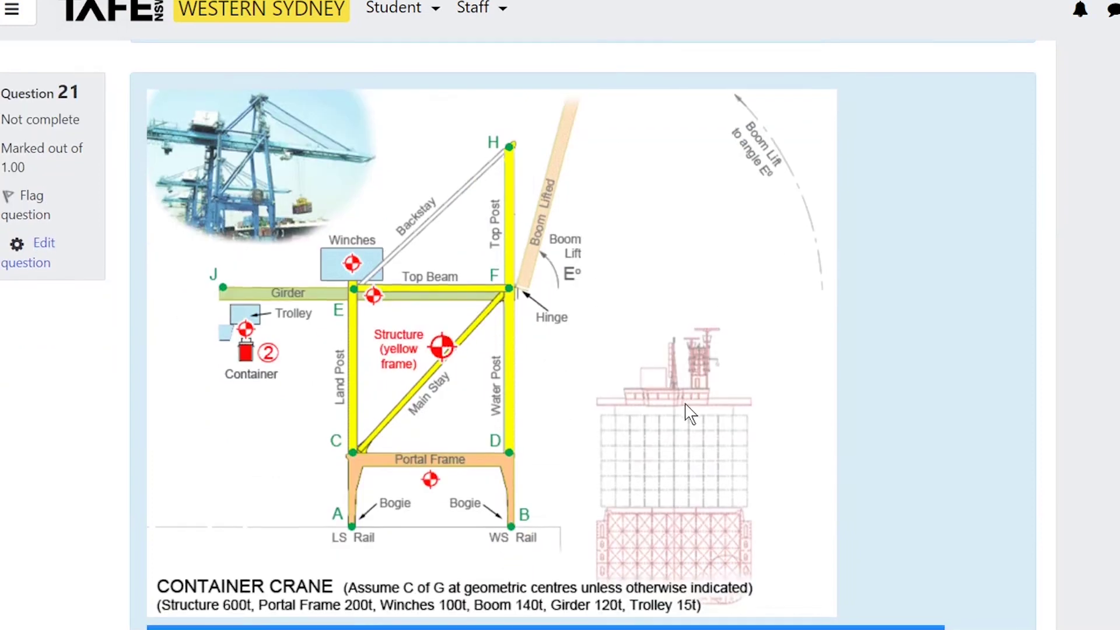
{"action": "scroll", "coordinate": [817, 560], "scroll_direction": "down", "scroll_amount": 4}
{"action": "scroll", "coordinate": [846, 581], "scroll_direction": "down", "scroll_amount": 2}
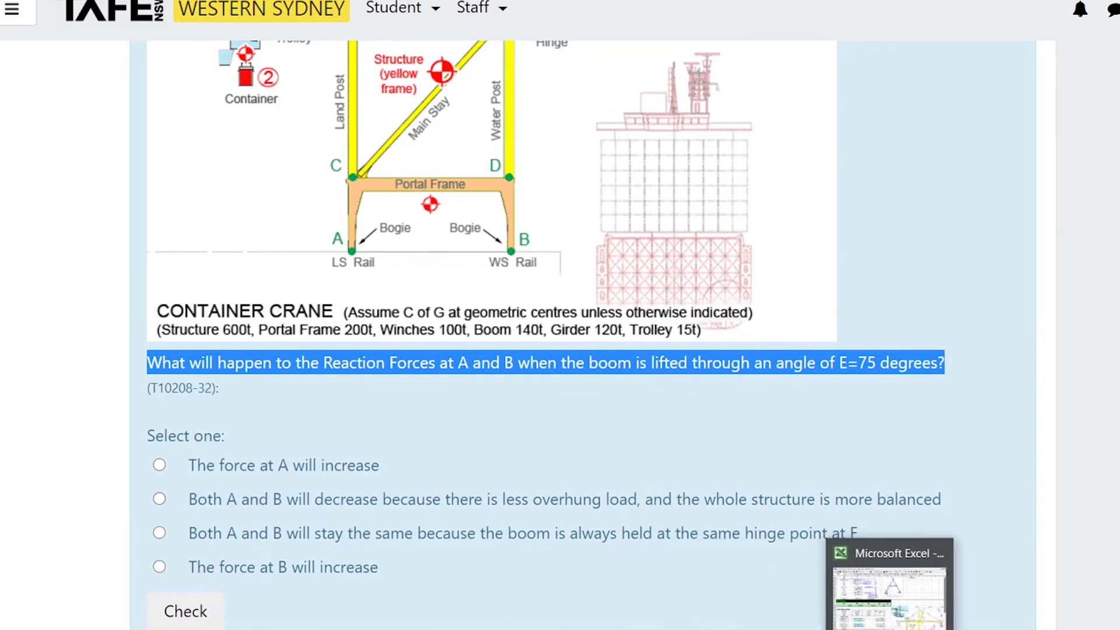
- Switch to the Excel moment table and examine the Boom row's force and the 30 term in its distance formula
{"action": "left_click", "coordinate": [886, 583]}
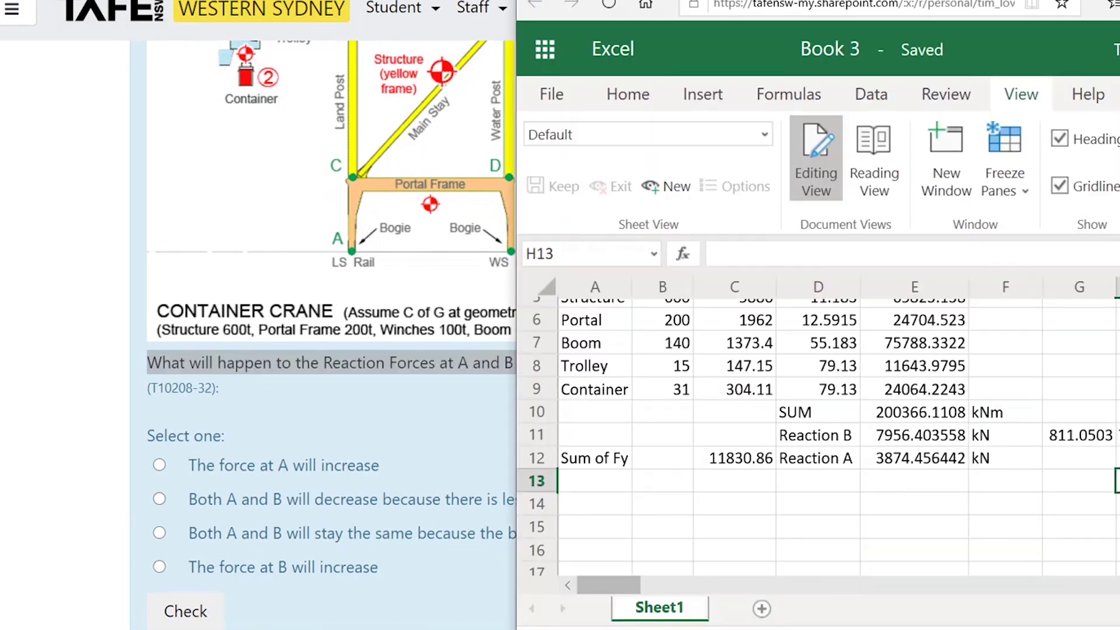
{"action": "scroll", "coordinate": [960, 499], "scroll_direction": "up", "scroll_amount": 2}
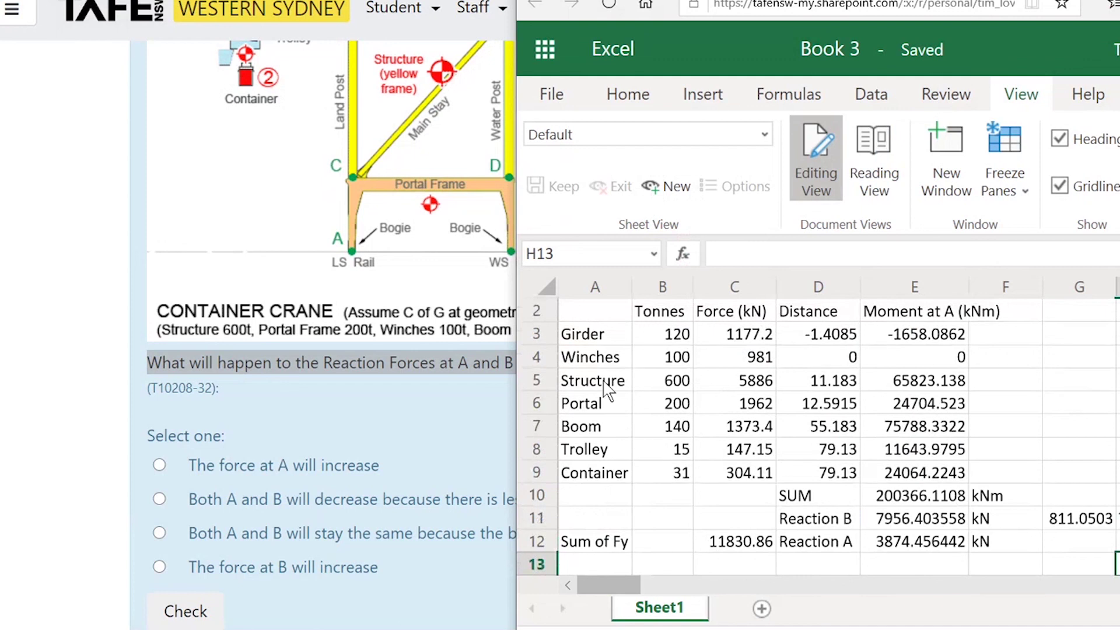
{"action": "left_click", "coordinate": [596, 430]}
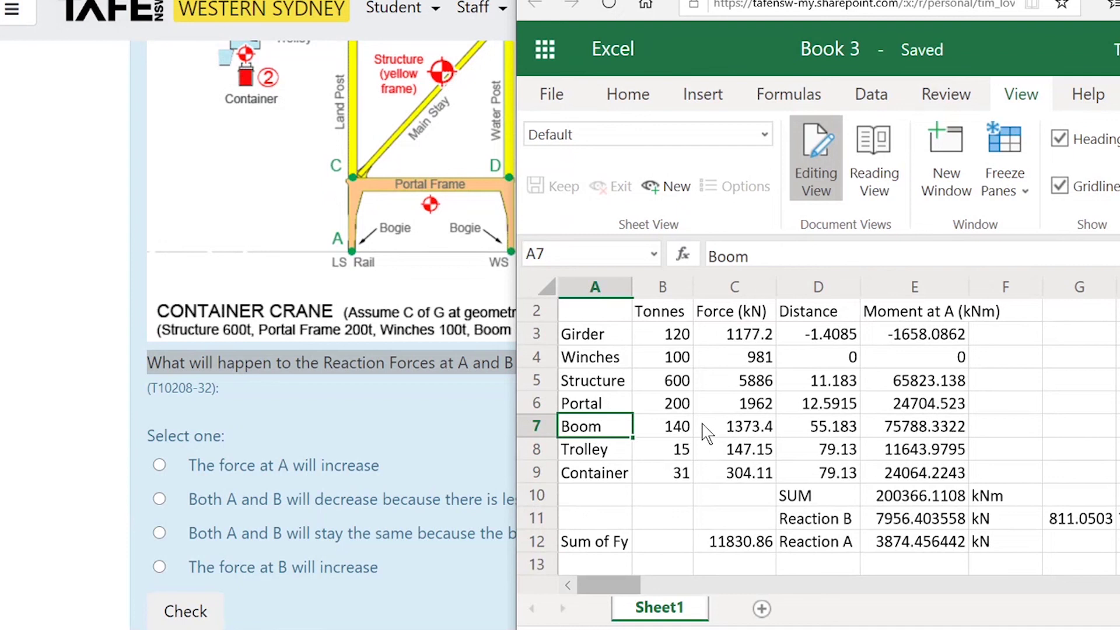
{"action": "left_click", "coordinate": [747, 435]}
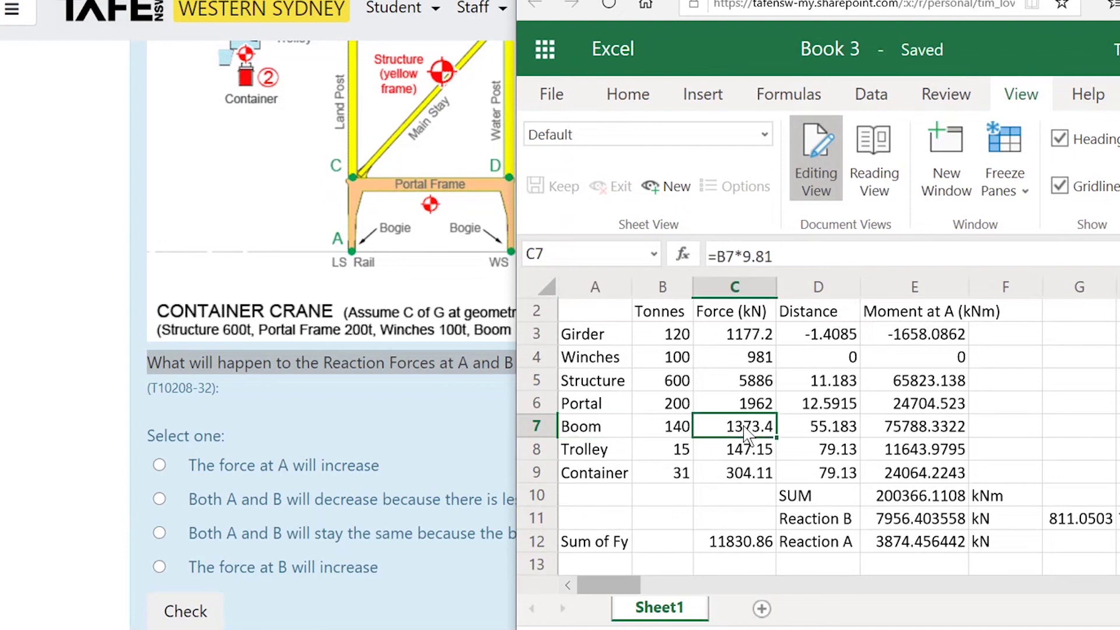
{"action": "left_click", "coordinate": [817, 437]}
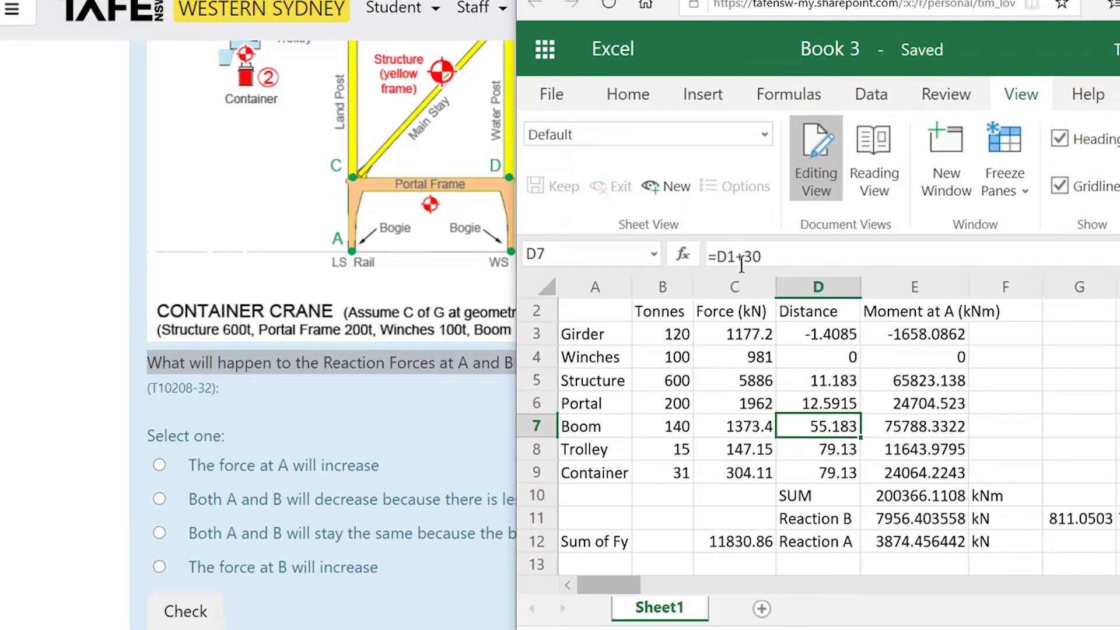
{"action": "left_click_drag", "start_coordinate": [746, 257], "coordinate": [753, 258]}
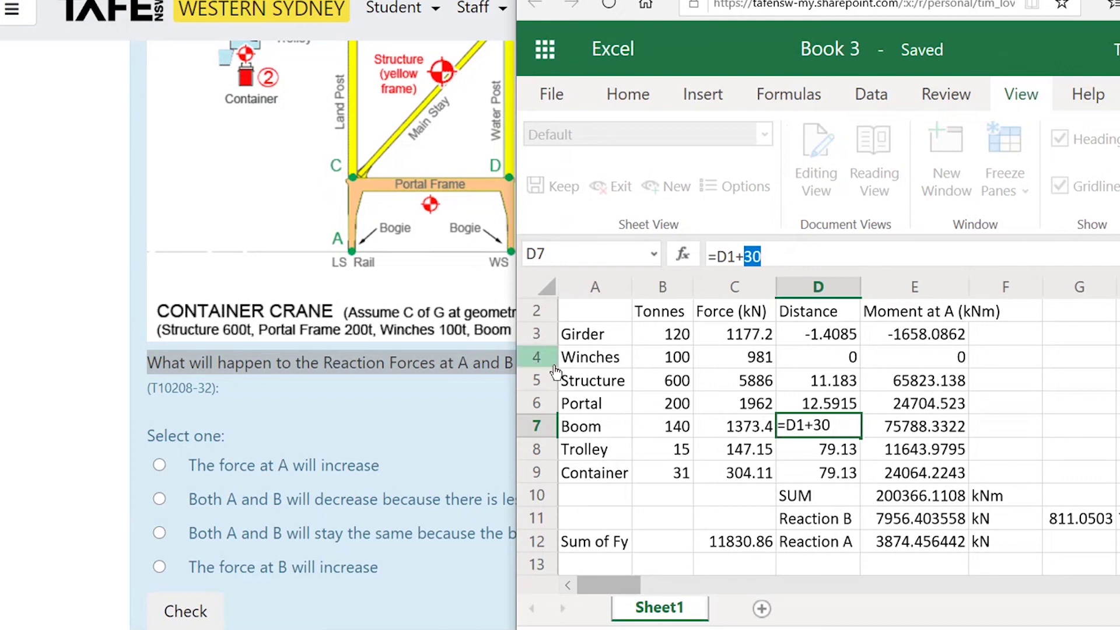
{"action": "left_click", "coordinate": [1075, 405]}
{"action": "key", "text": "F1"}
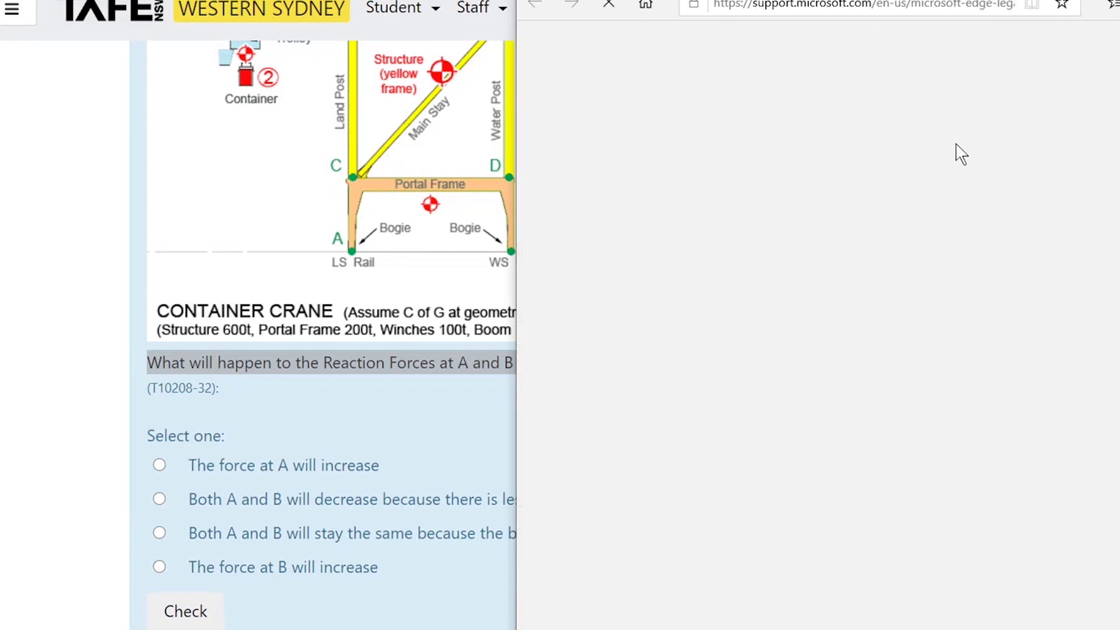
{"action": "key", "text": "alt+Left"}
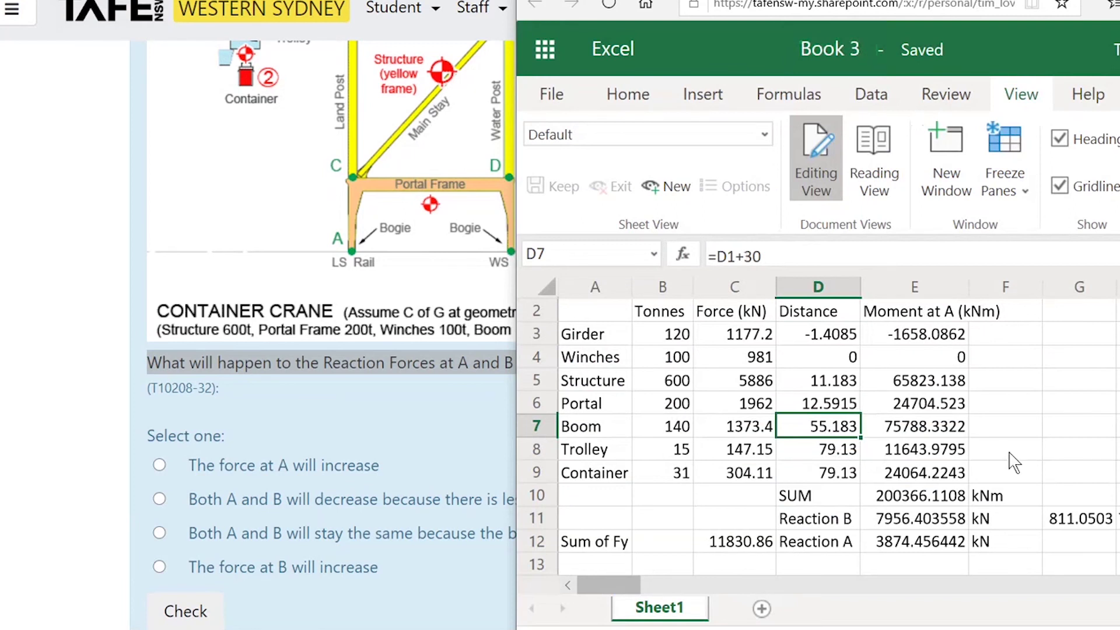
- Insert an opening bracket before the 30 in the Boom's distance formula and switch to a cleared Calculator
{"action": "left_click", "coordinate": [744, 256]}
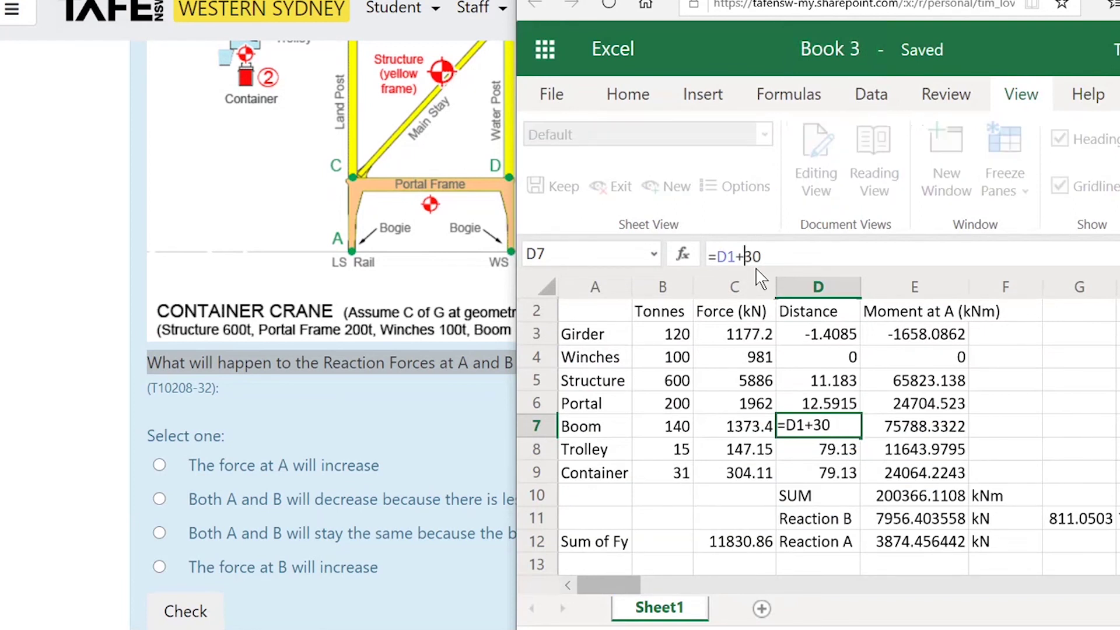
{"action": "type", "text": "("}
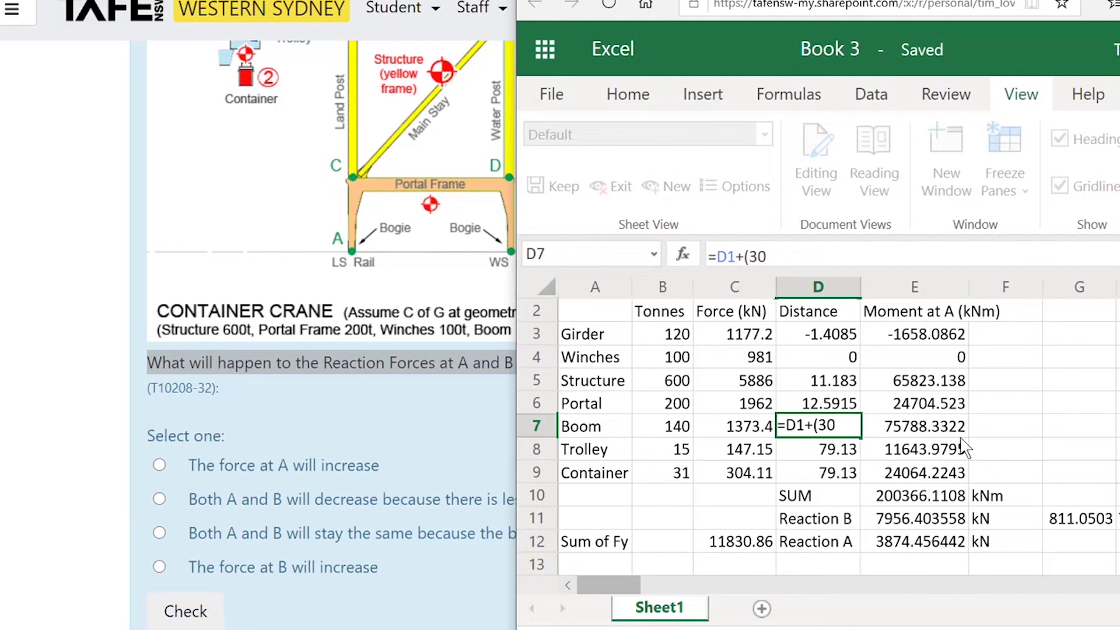
{"action": "key", "text": "alt+Tab"}
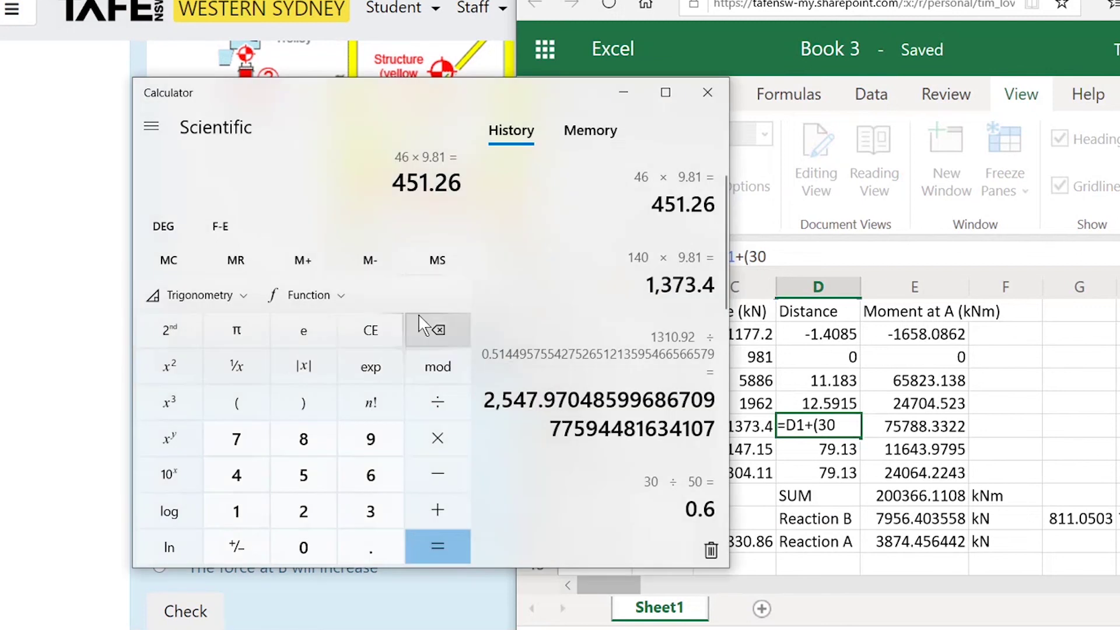
{"action": "left_click", "coordinate": [378, 330]}
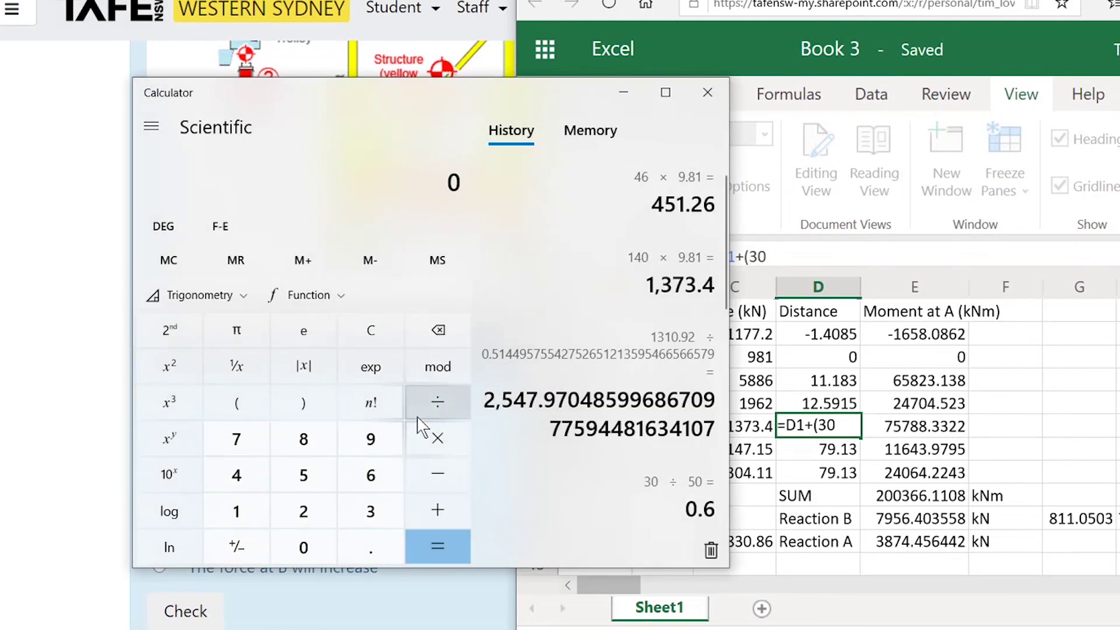
{"action": "left_click", "coordinate": [236, 439]}
{"action": "left_click", "coordinate": [304, 475]}
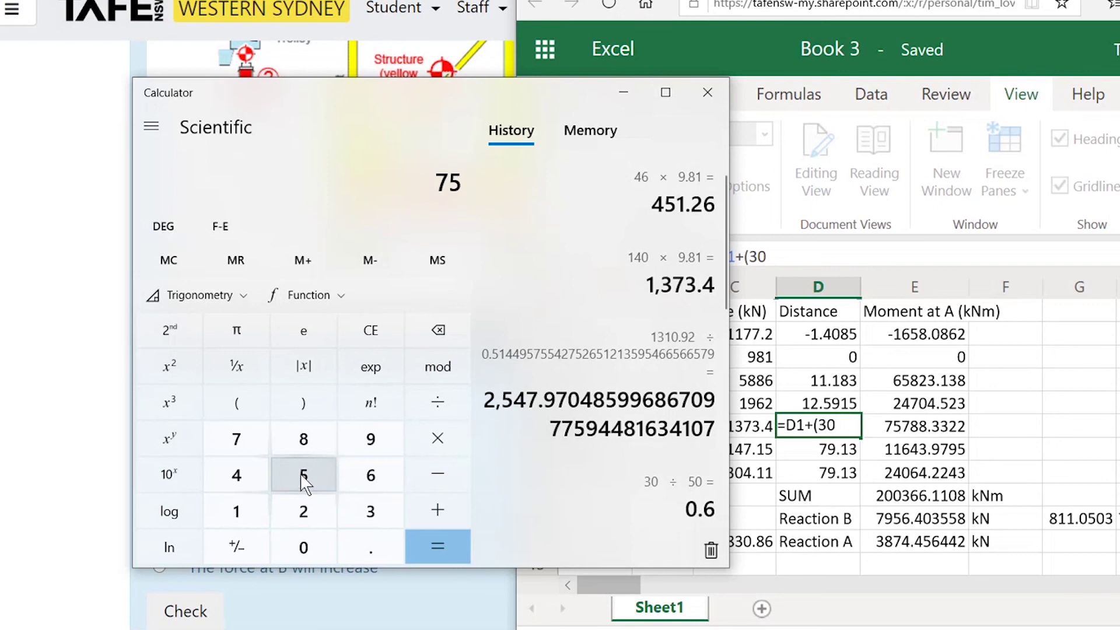
{"action": "left_click", "coordinate": [242, 300]}
{"action": "left_click", "coordinate": [166, 331]}
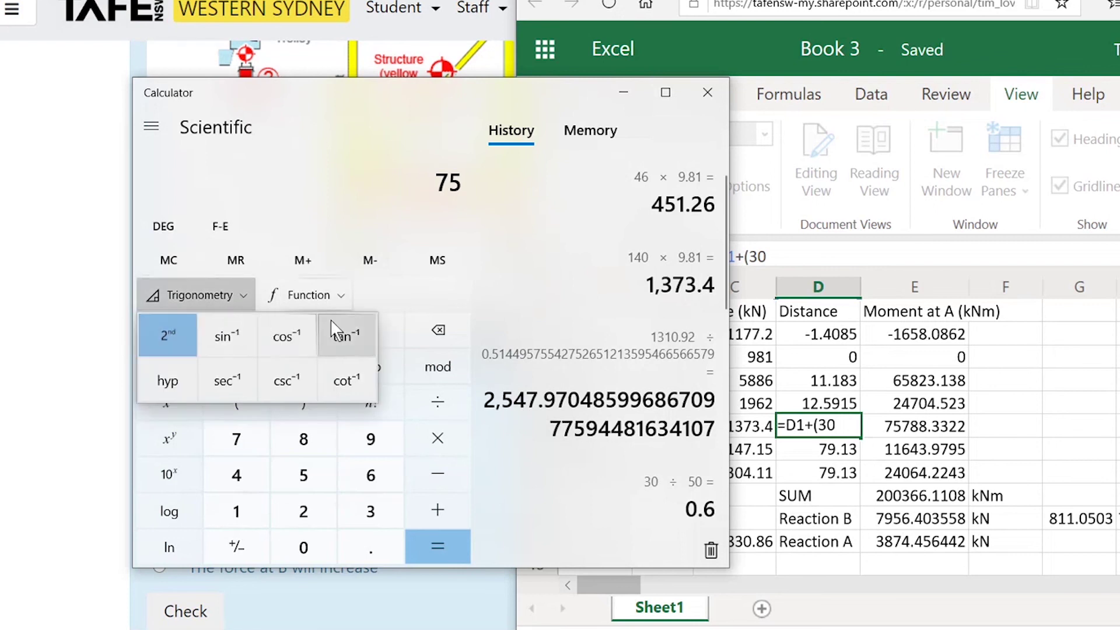
{"action": "left_click", "coordinate": [347, 337]}
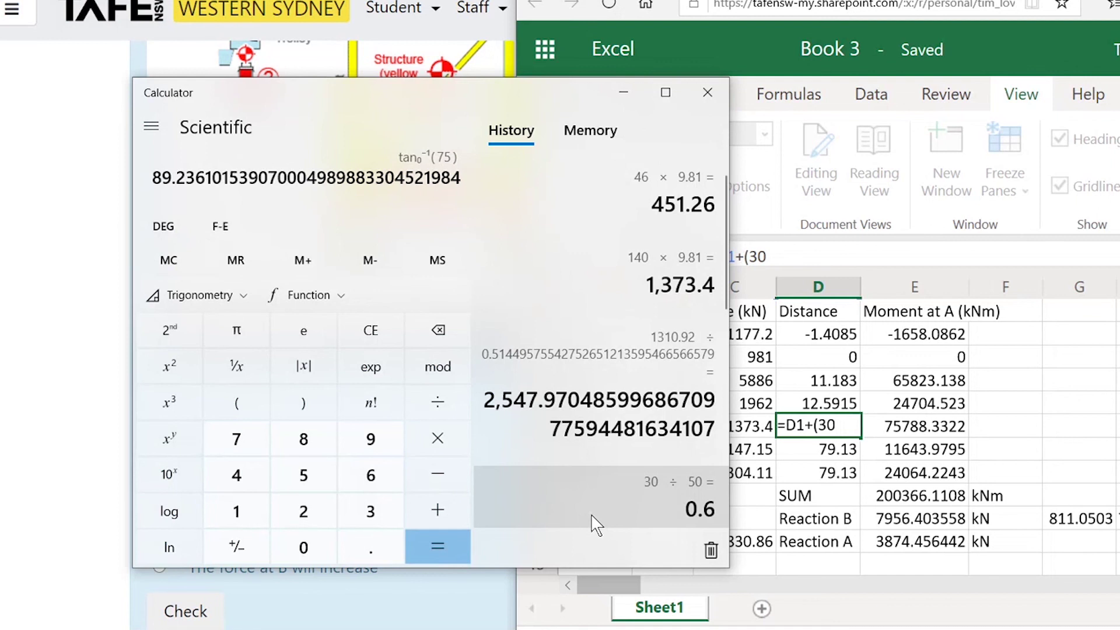
{"action": "key", "text": "Escape"}
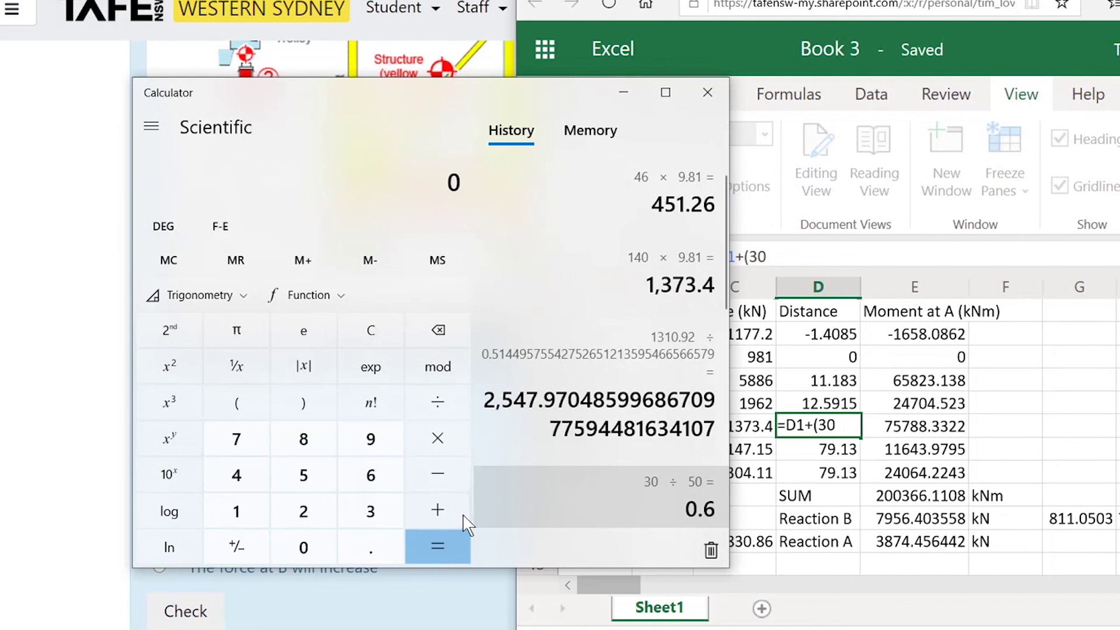
- Calculate the reciprocal of the tangent of 75 degrees
{"action": "left_click", "coordinate": [237, 439]}
{"action": "left_click", "coordinate": [303, 475]}
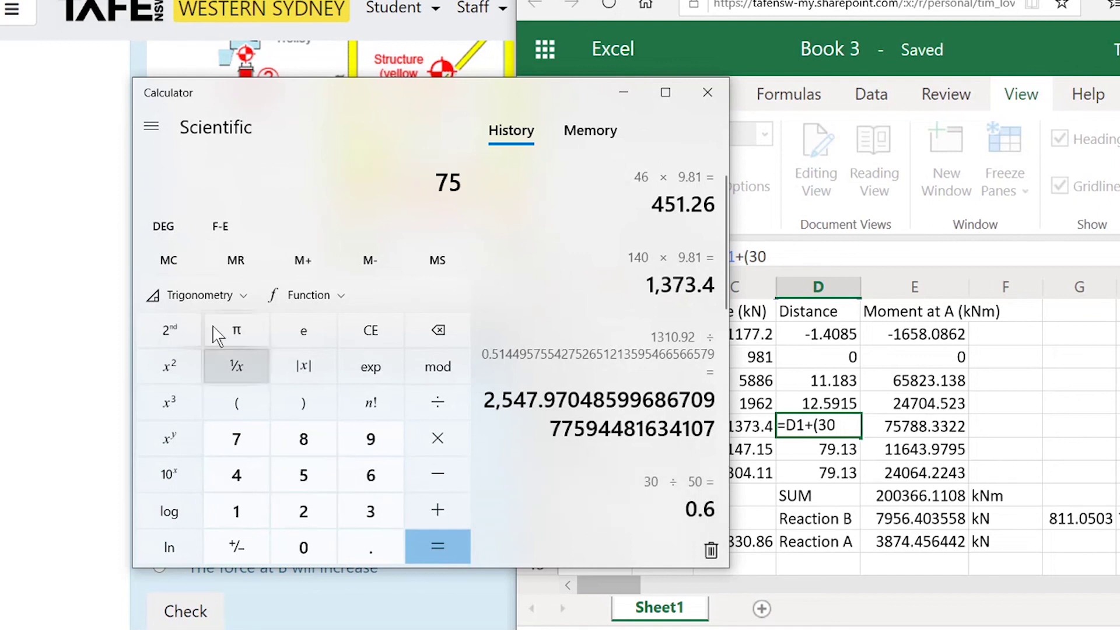
{"action": "left_click", "coordinate": [195, 290]}
{"action": "left_click", "coordinate": [363, 349]}
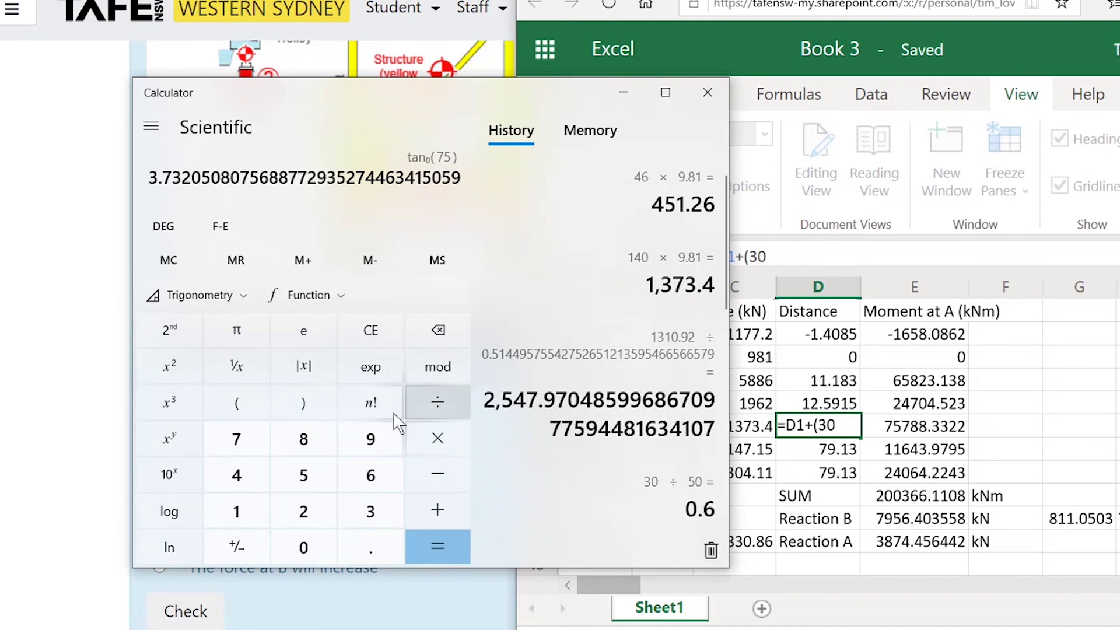
{"action": "left_click", "coordinate": [236, 366]}
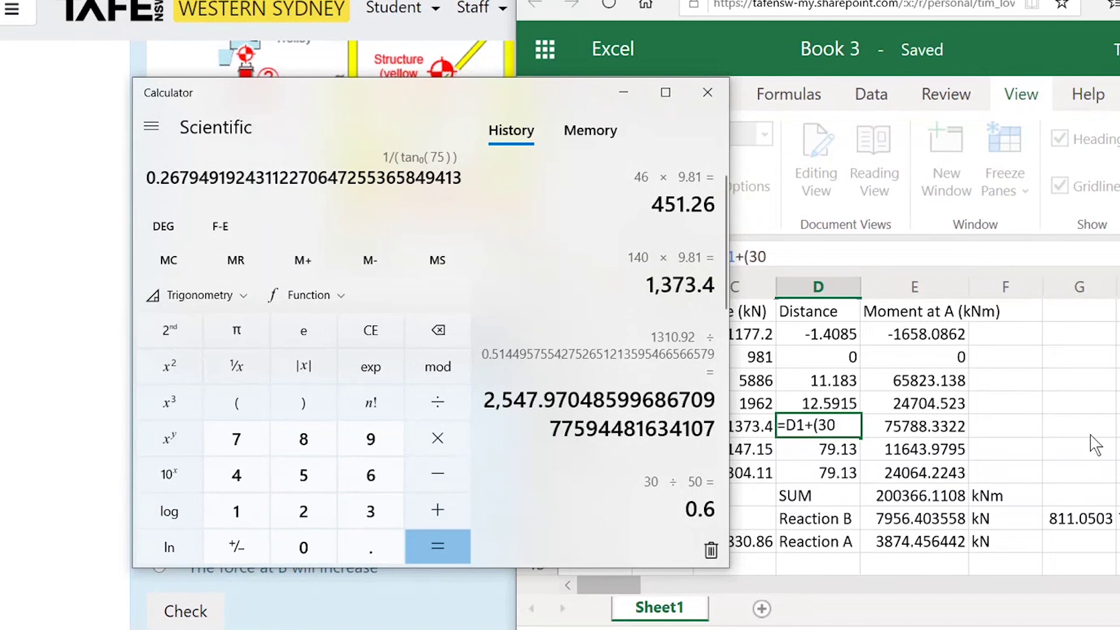
- Switch back to Excel and complete the Boom's distance formula in D7 as =D1+(30*.268)
{"action": "left_click", "coordinate": [786, 257]}
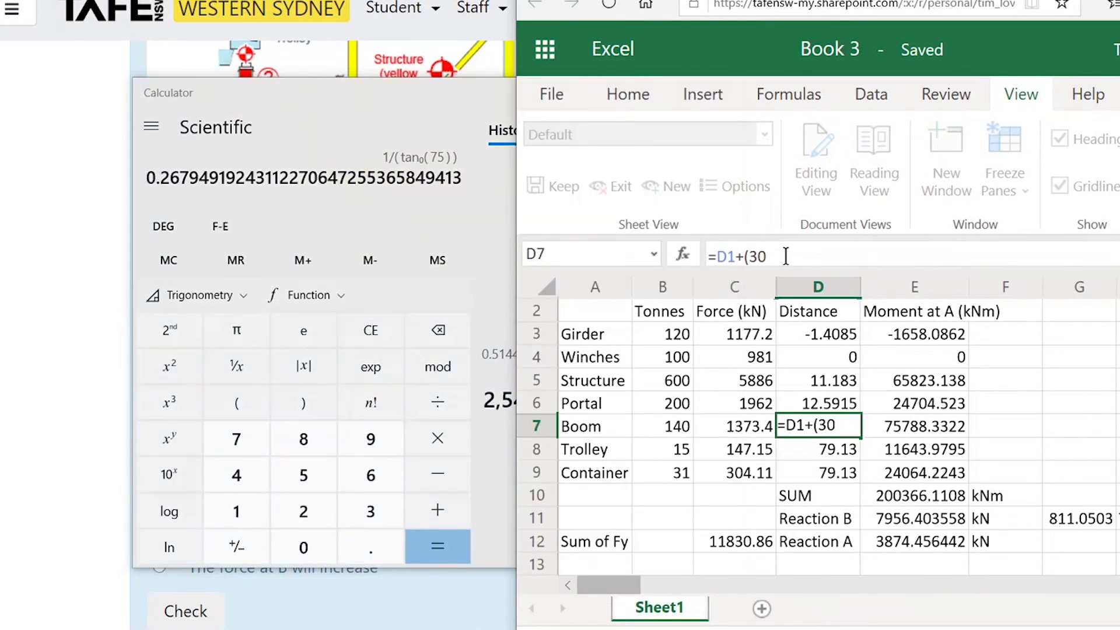
{"action": "type", "text": "*.268)"}
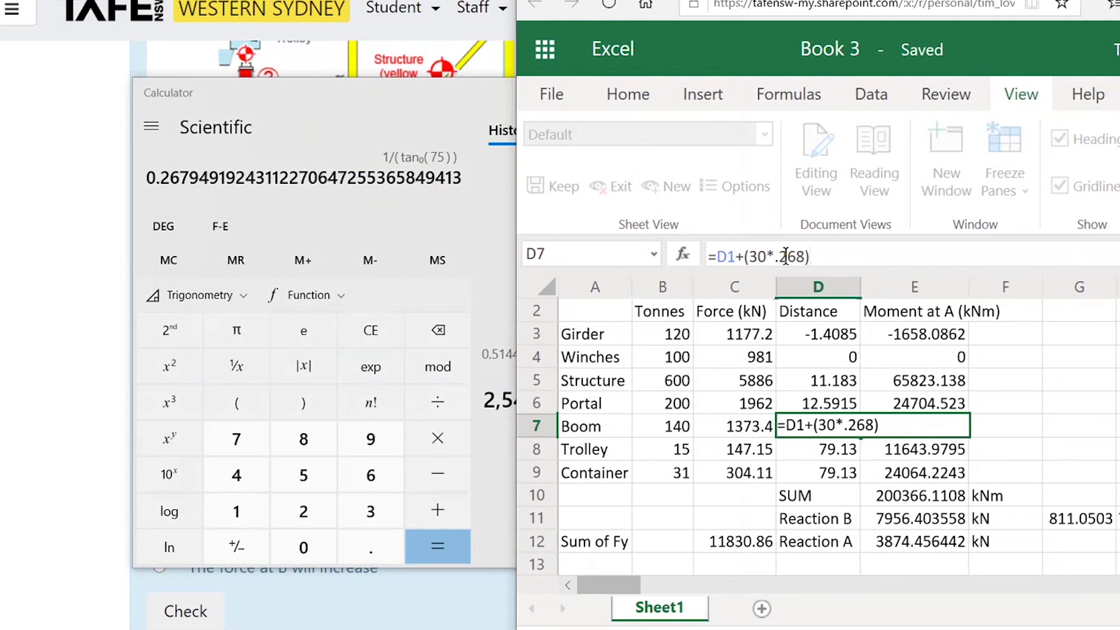
{"action": "key", "text": "Return"}
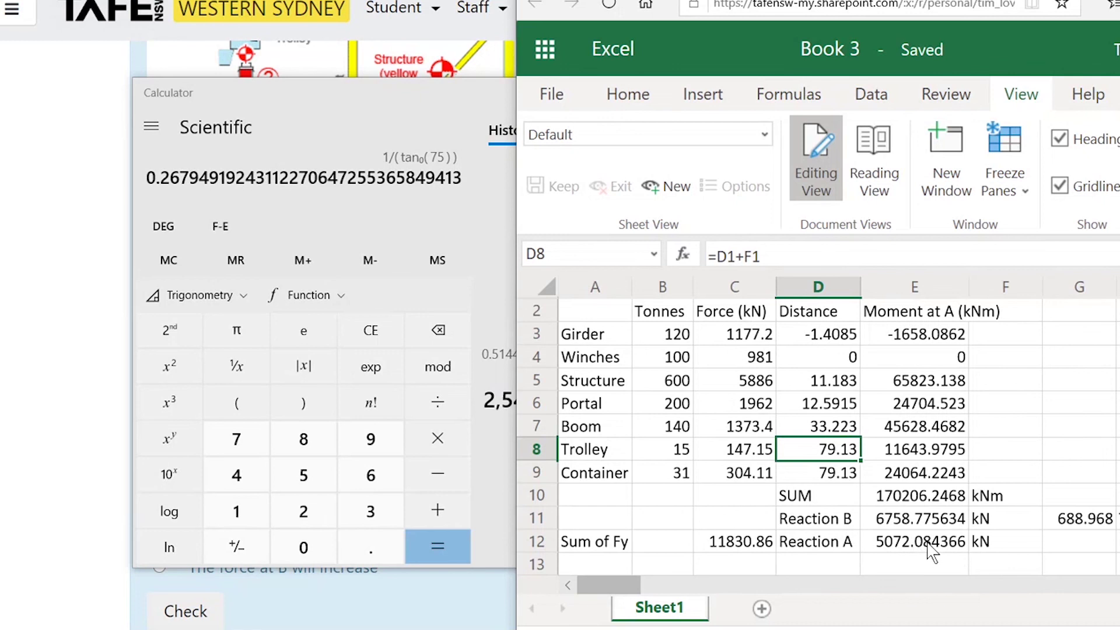
- Remove the *0.268 factor from the Boom's distance formula in D7
{"action": "left_click", "coordinate": [836, 427]}
{"action": "left_click_drag", "start_coordinate": [768, 257], "coordinate": [814, 268]}
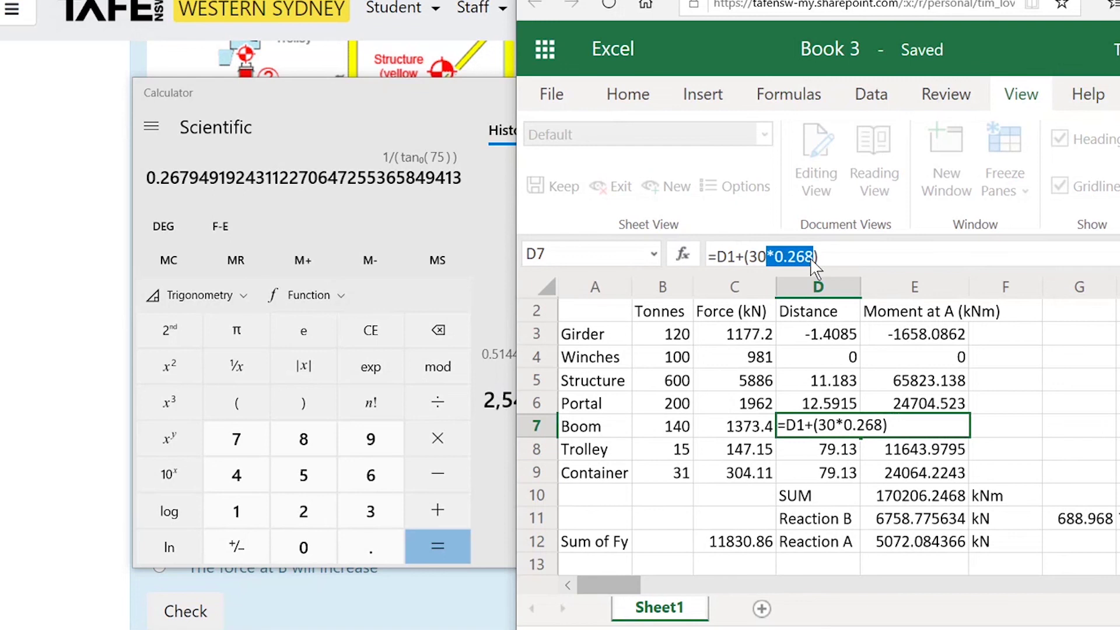
{"action": "key", "text": "BackSpace"}
{"action": "left_click", "coordinate": [1053, 453]}
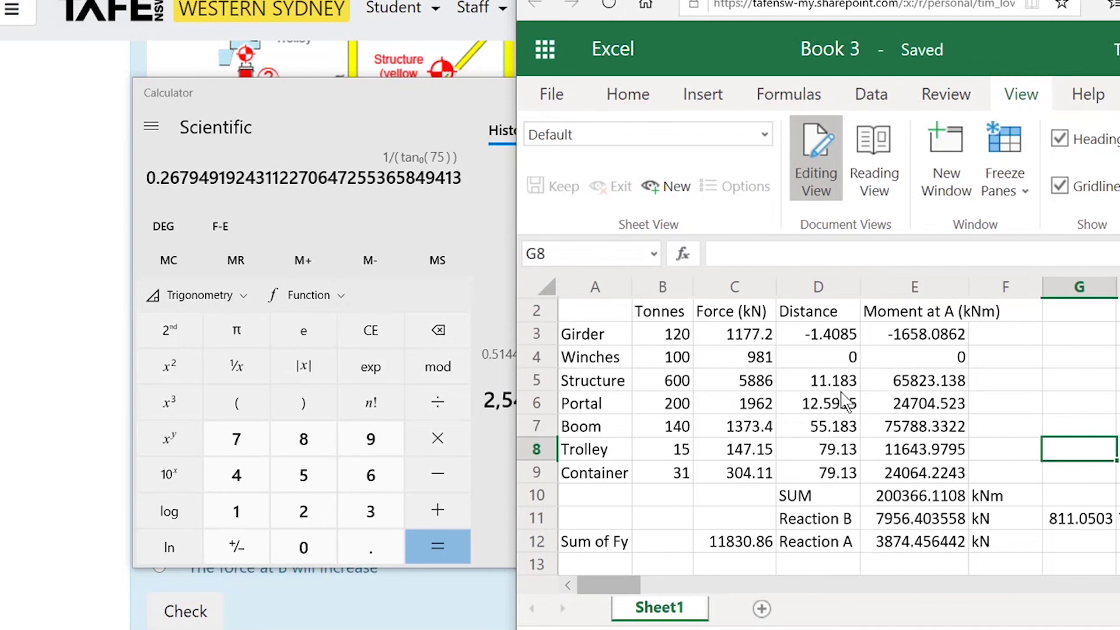
- Add the *0.268 factor to the Boom's distance formula in D7 so it reads =D1+(30*0.268)
{"action": "left_click", "coordinate": [829, 432]}
{"action": "left_click", "coordinate": [767, 257]}
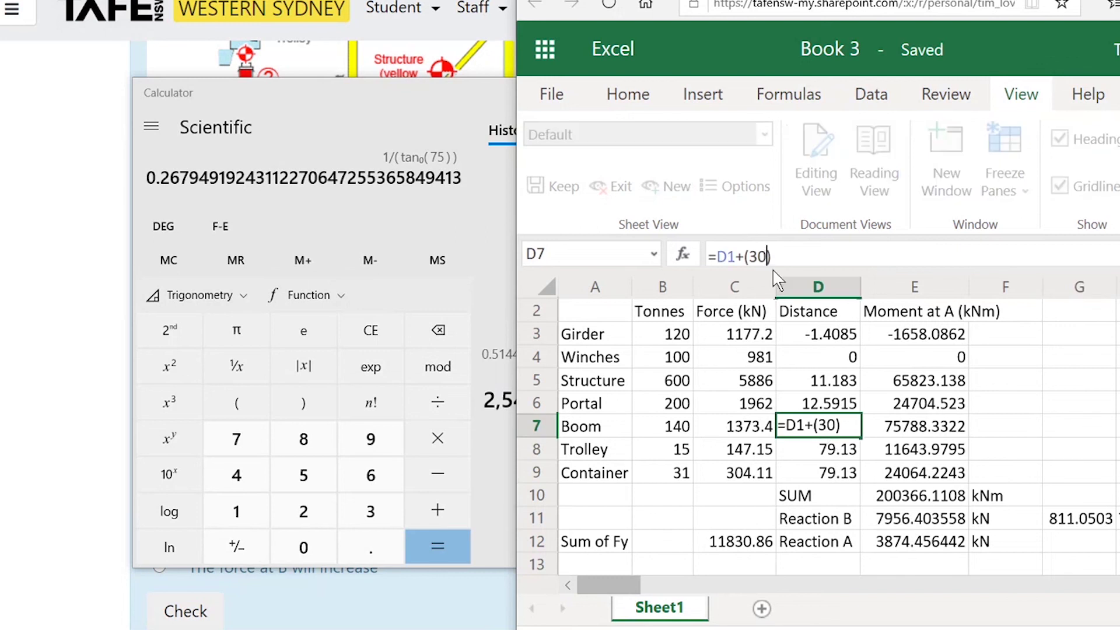
{"action": "type", "text": "*0.268"}
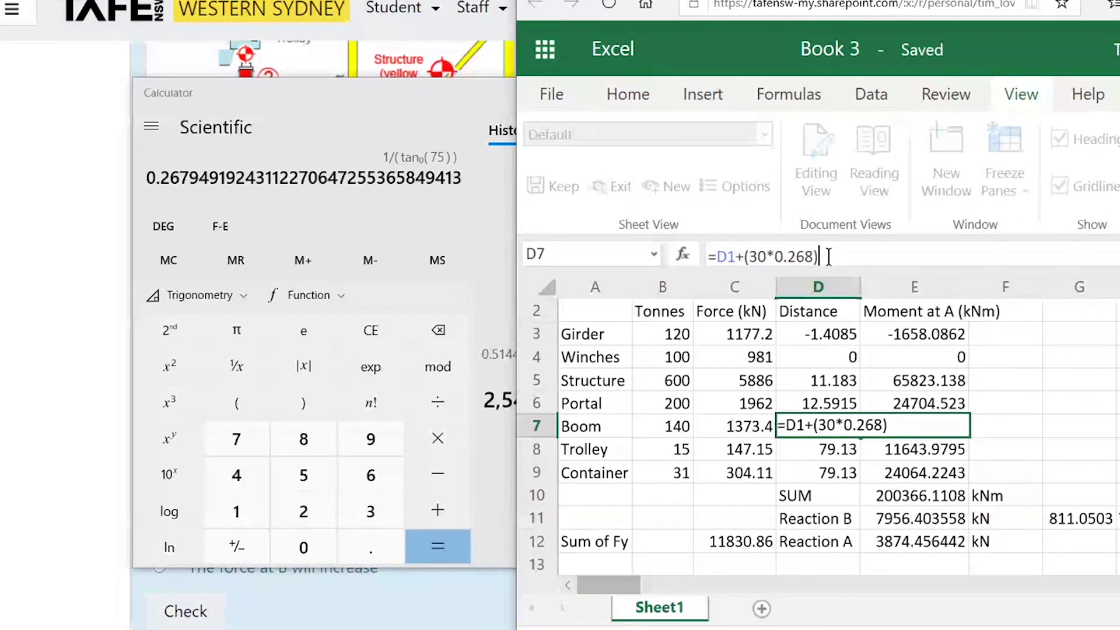
{"action": "key", "text": "Return"}
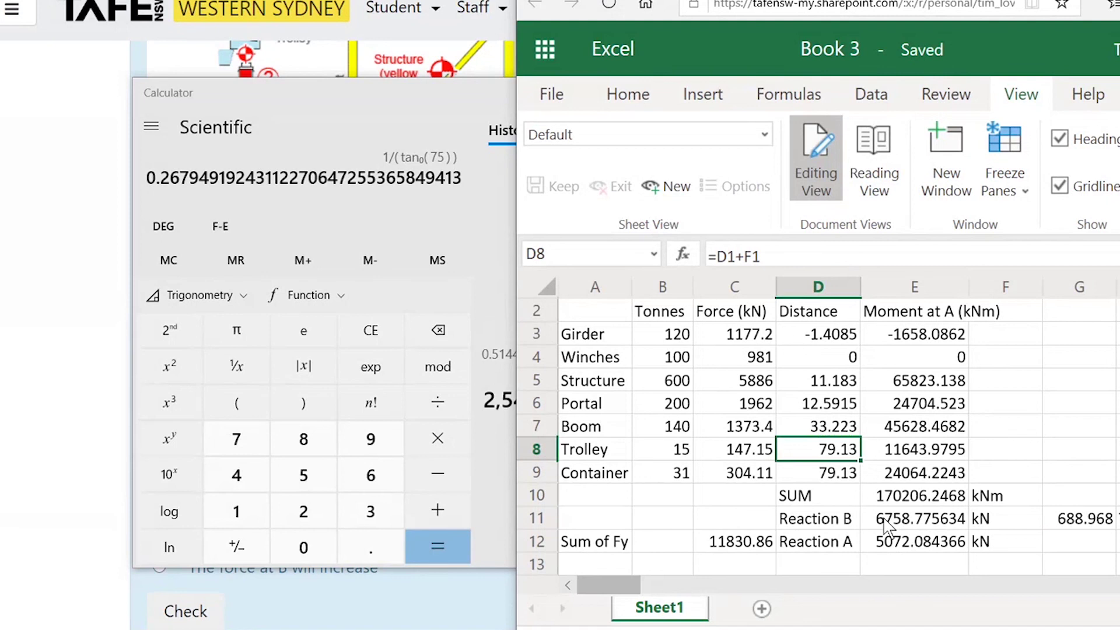
- Take the *0.268 factor back out of the Boom's distance formula in D7, leaving =D1+(30)
{"action": "left_click", "coordinate": [840, 435]}
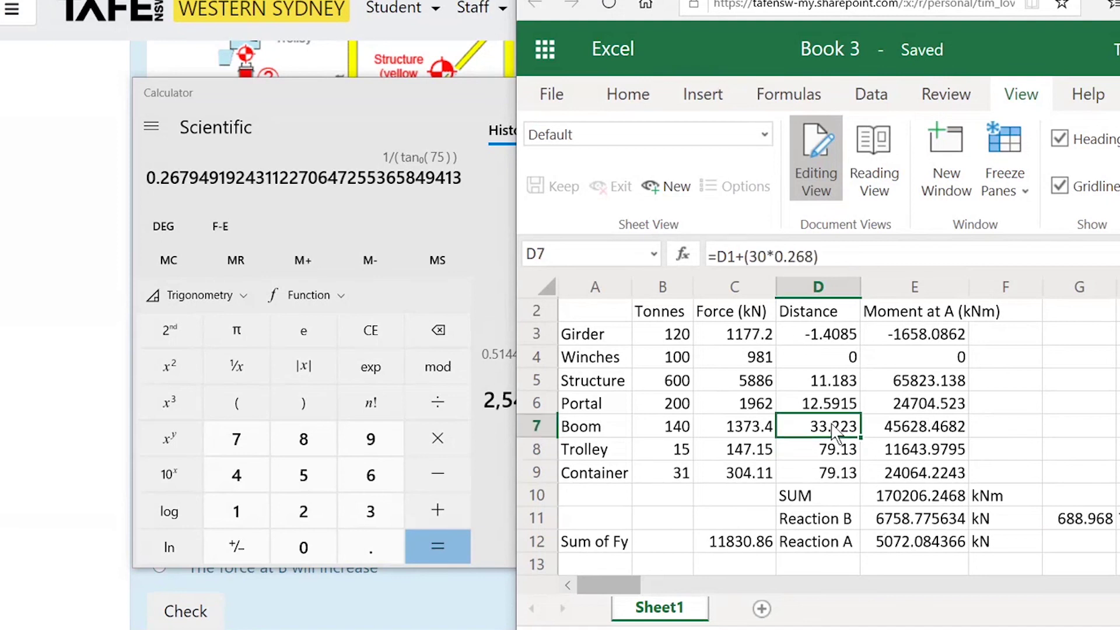
{"action": "left_click_drag", "start_coordinate": [767, 255], "coordinate": [815, 268]}
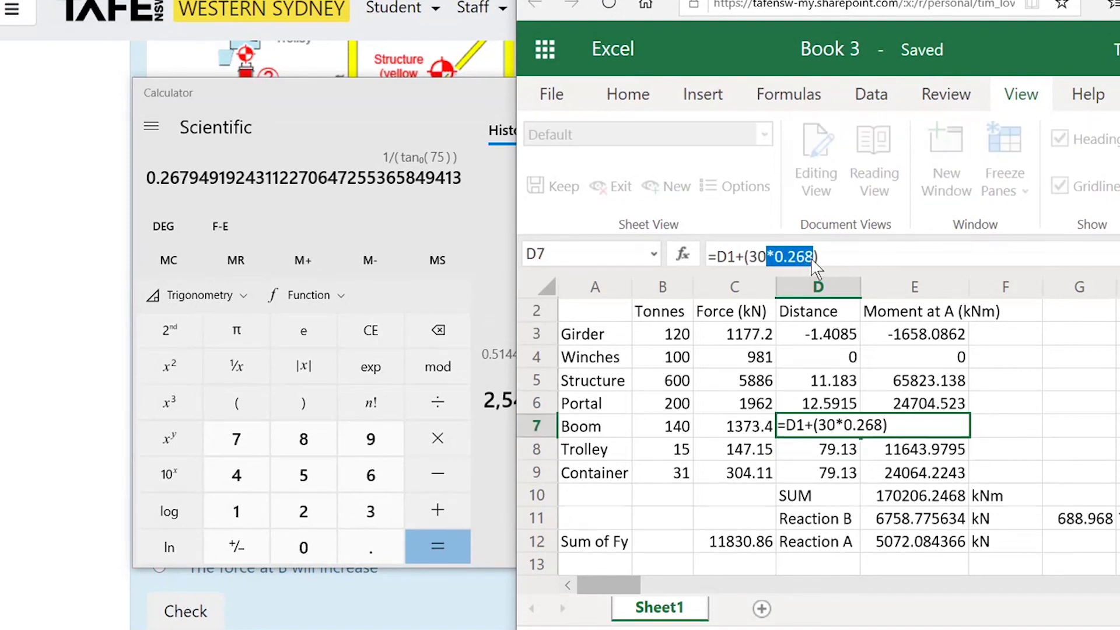
{"action": "key", "text": "Delete"}
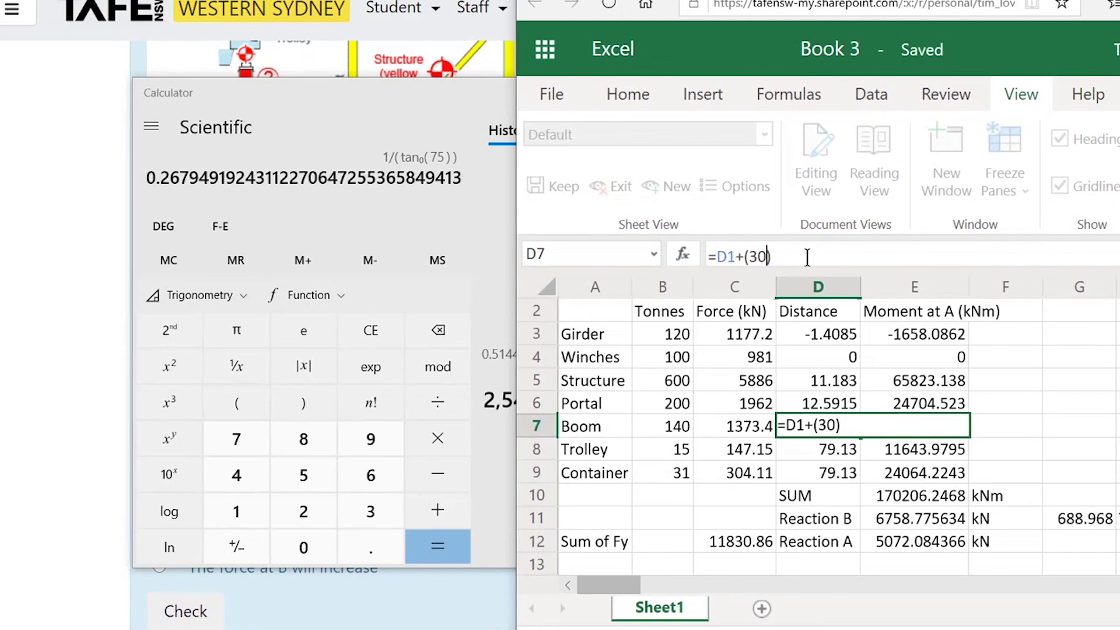
- Switch to the quiz page and select the answer "The force at A will increase" for the 75-degree boom lift question
{"action": "left_click", "coordinate": [83, 439]}
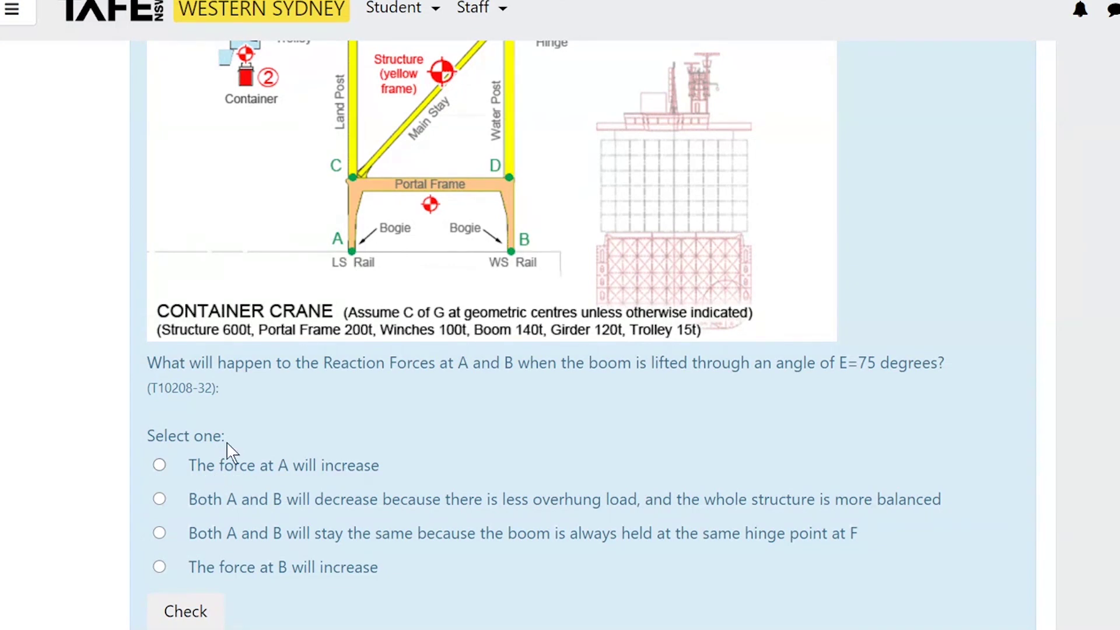
{"action": "left_click", "coordinate": [159, 466]}
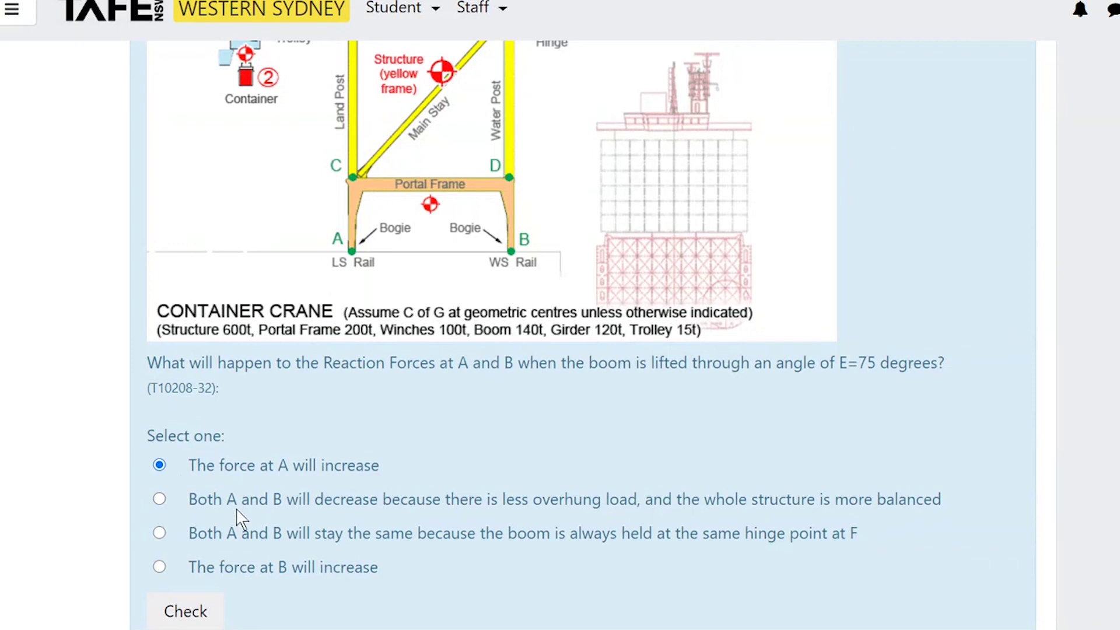